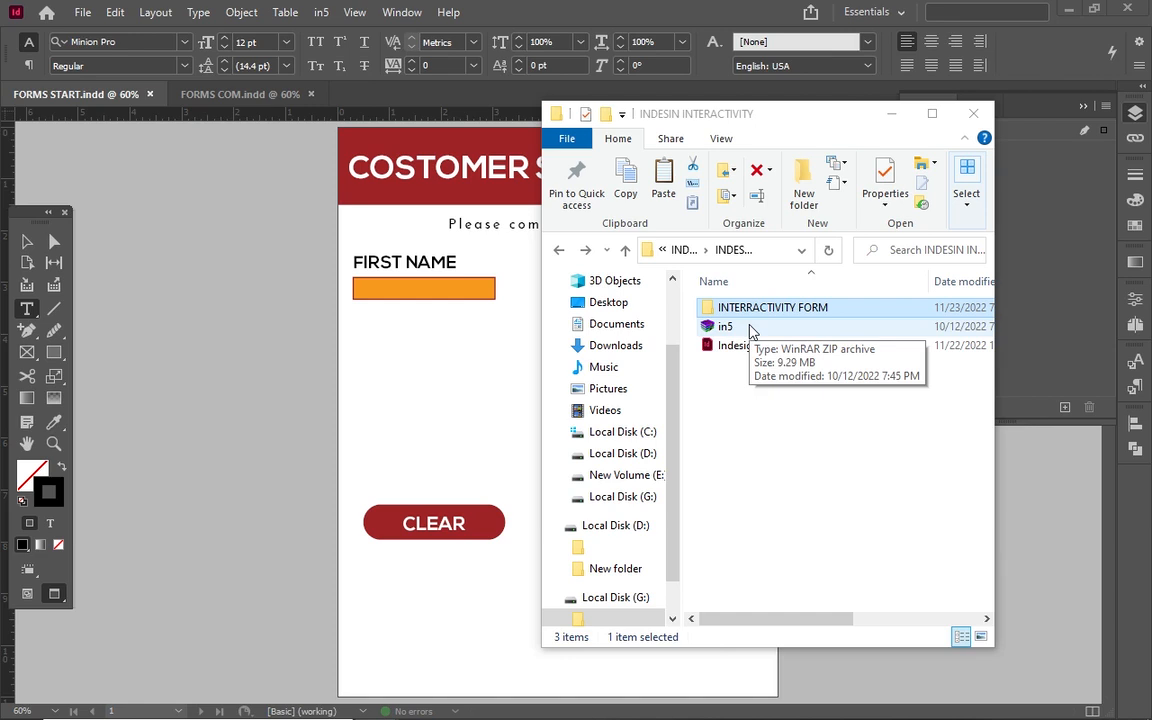
# Extract the in5 zip archive into its own in5 folder.
pyautogui.click(751, 328)
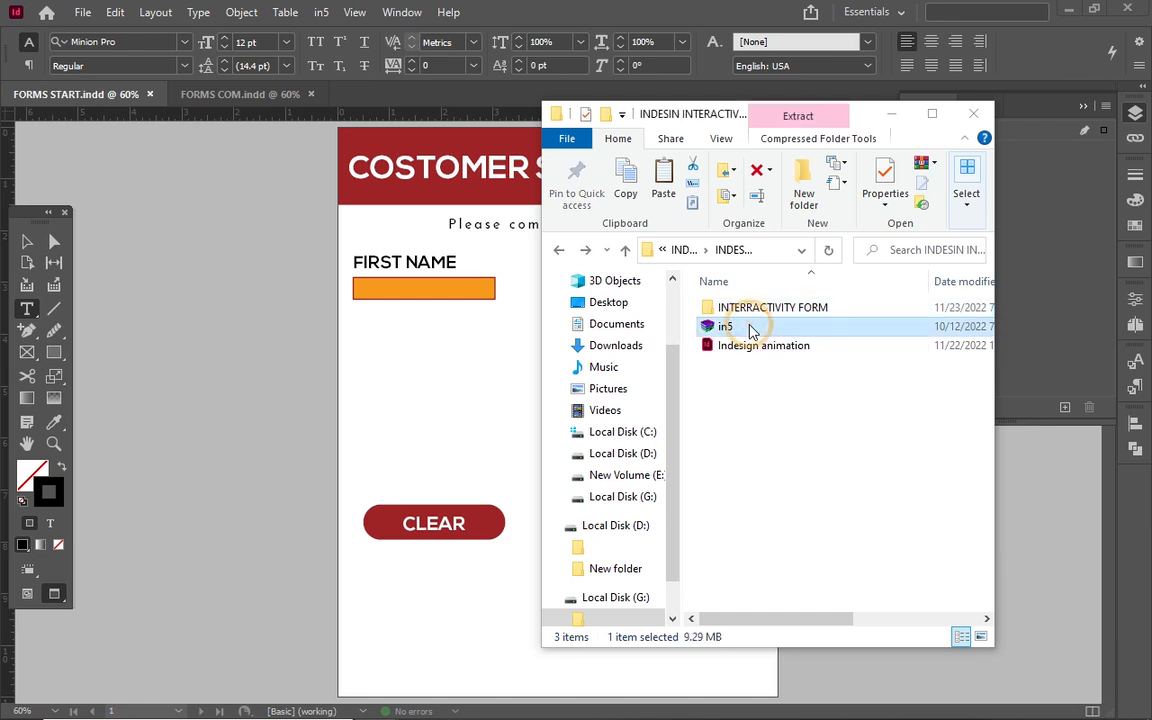
pyautogui.doubleClick(750, 327)
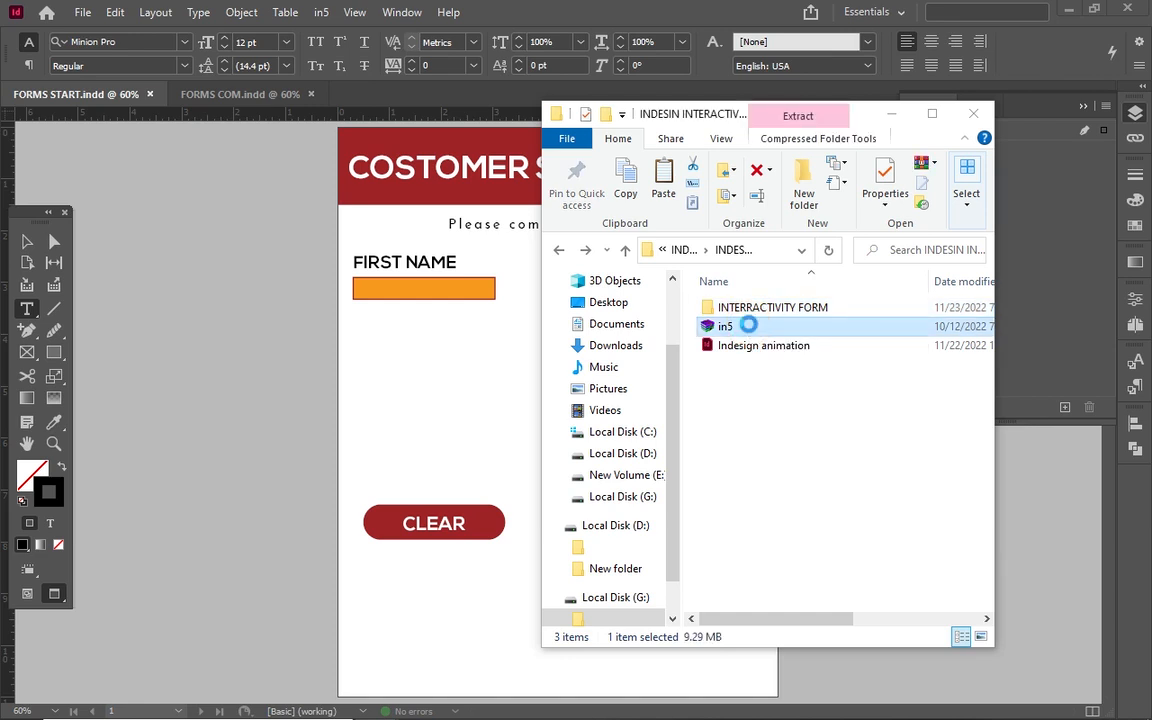
pyautogui.rightClick(748, 326)
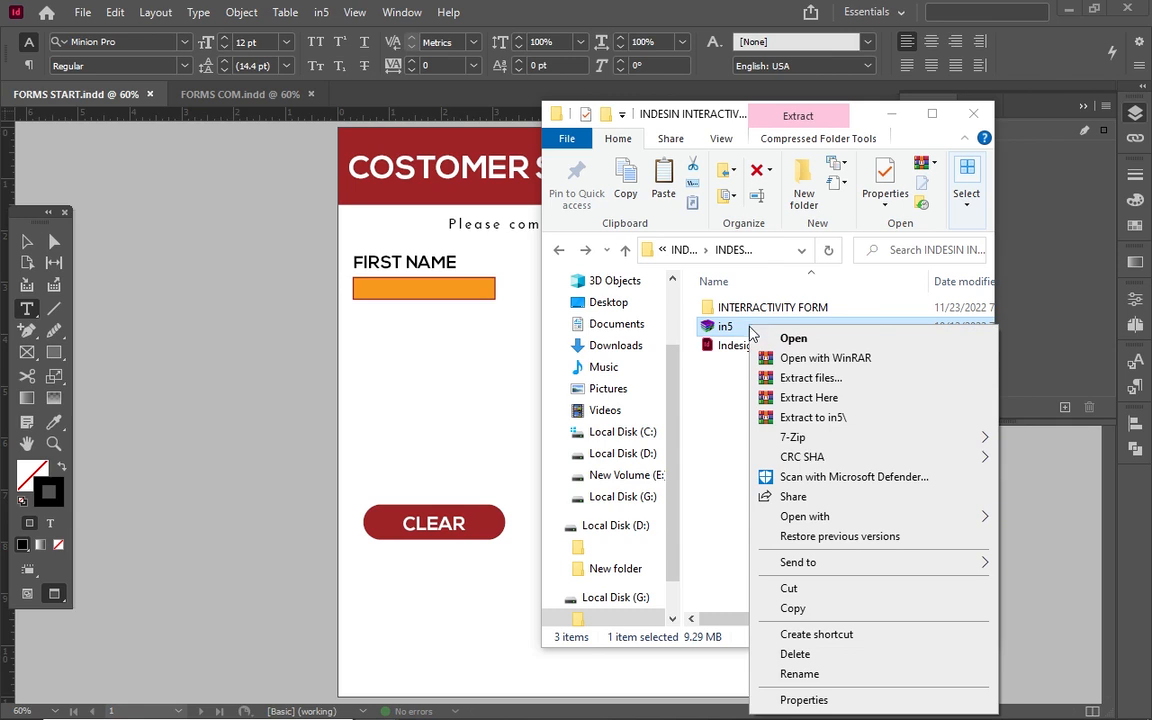
pyautogui.click(807, 424)
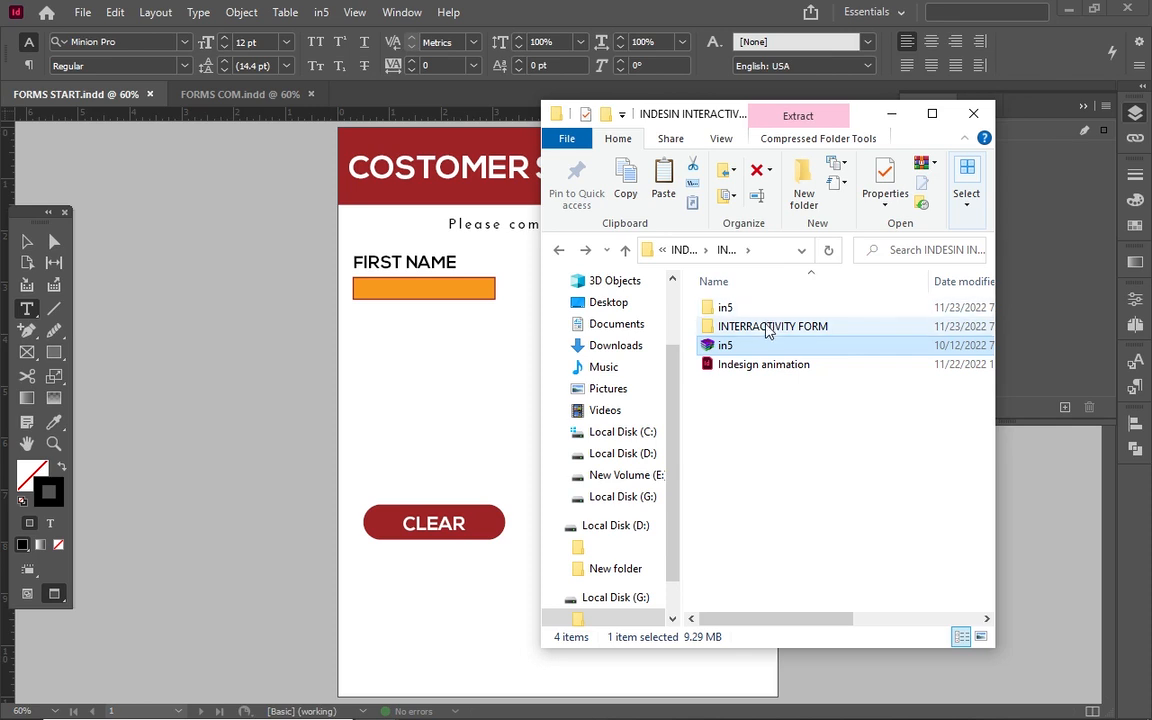
# Browse the extracted in5 folder, peek into the Mac installer, and select the Win Installer.
pyautogui.doubleClick(750, 308)
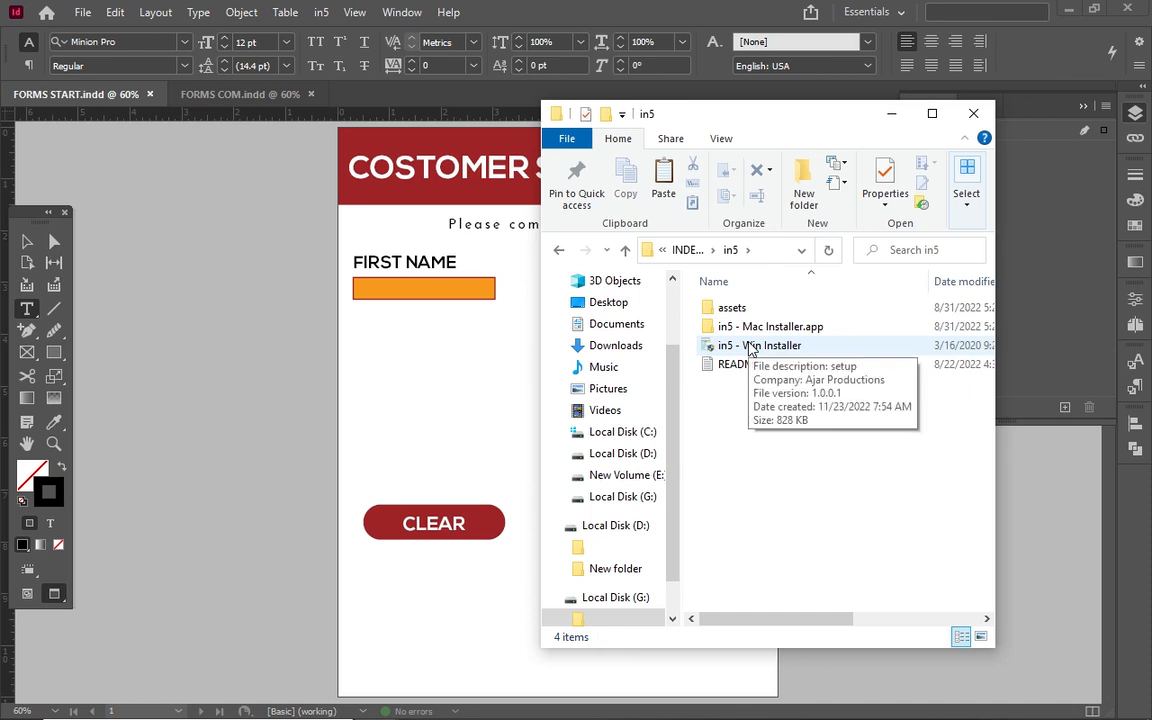
pyautogui.doubleClick(745, 327)
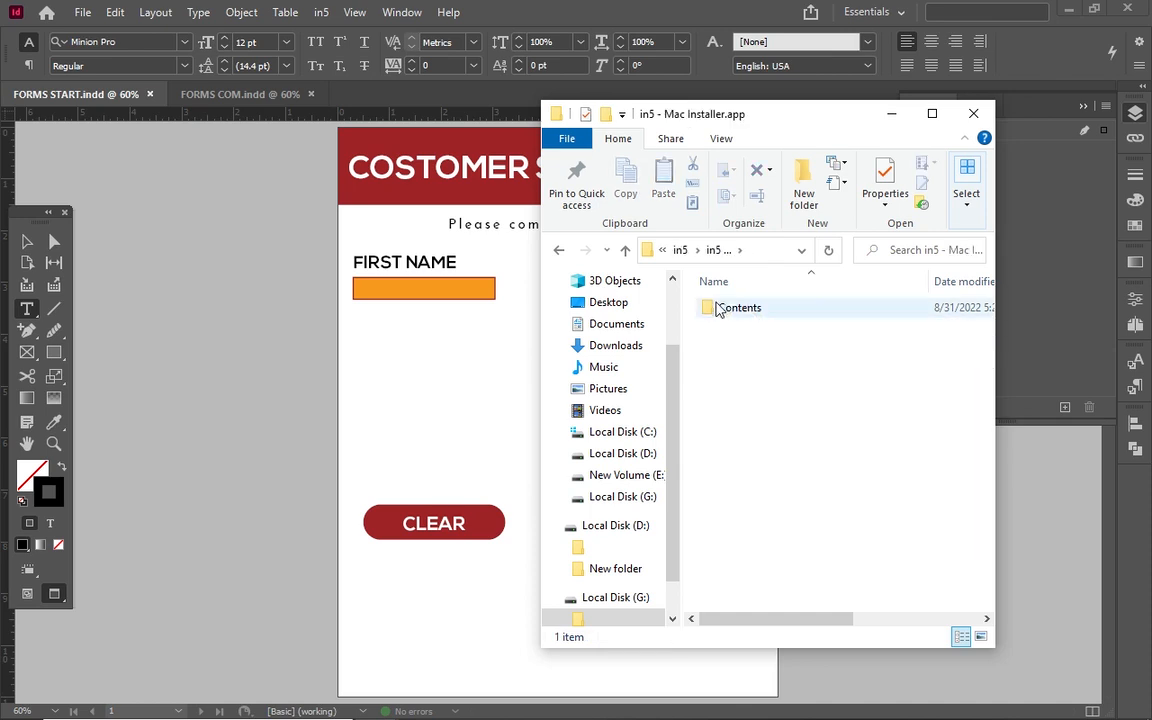
pyautogui.click(672, 279)
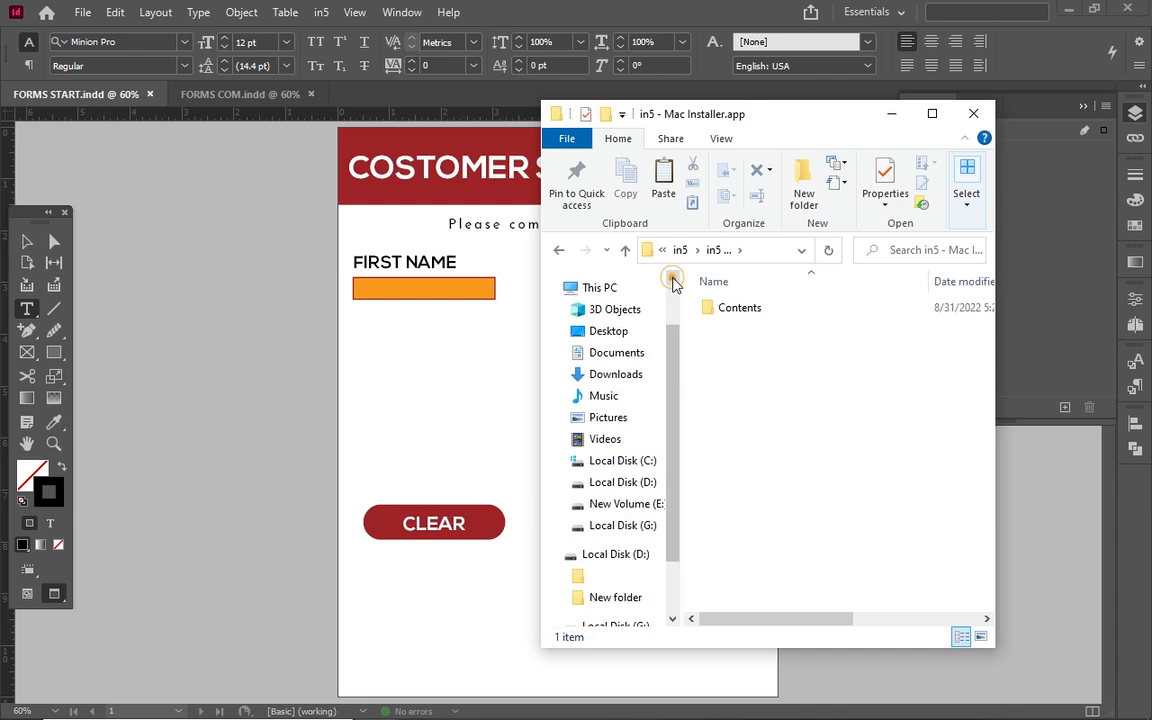
pyautogui.click(625, 250)
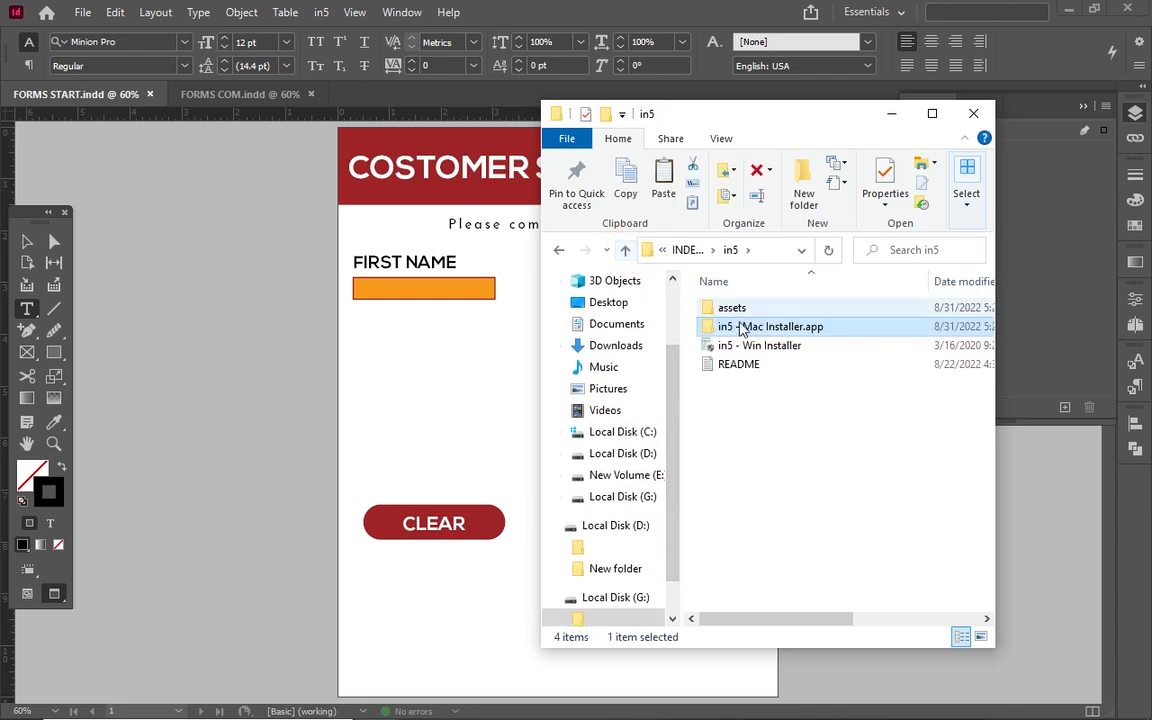
pyautogui.click(754, 346)
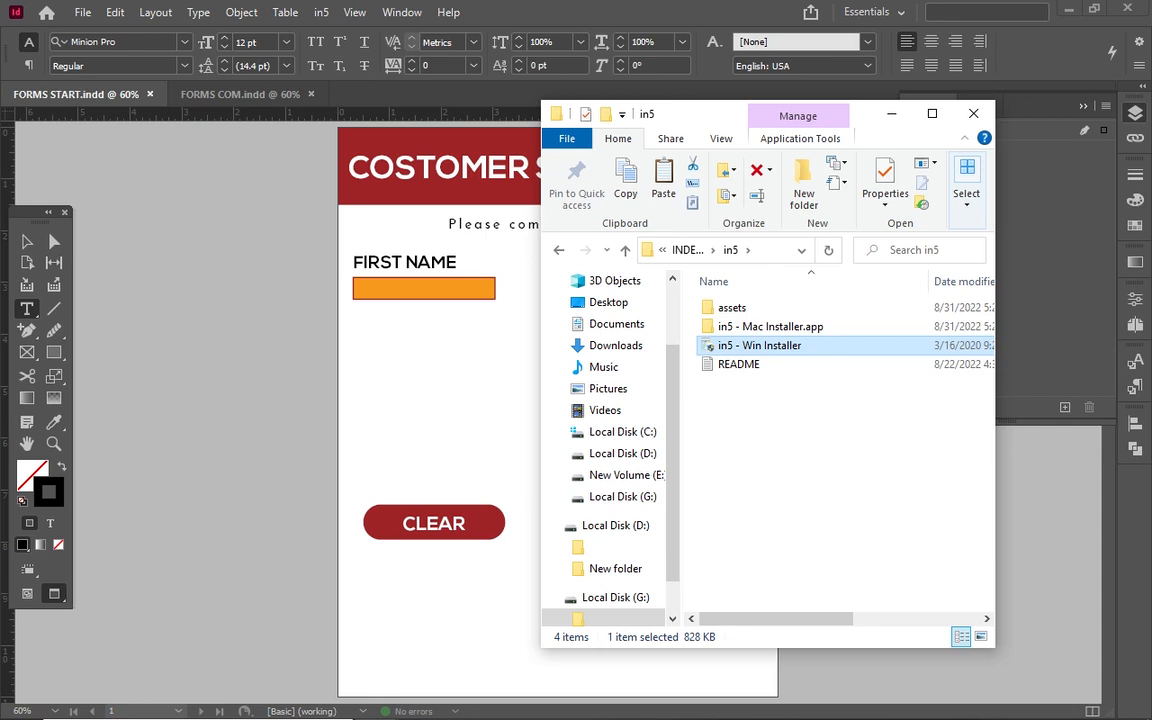
# Accept the in5 licence agreement and install it for Adobe InDesign 2021.
pyautogui.click(527, 477)
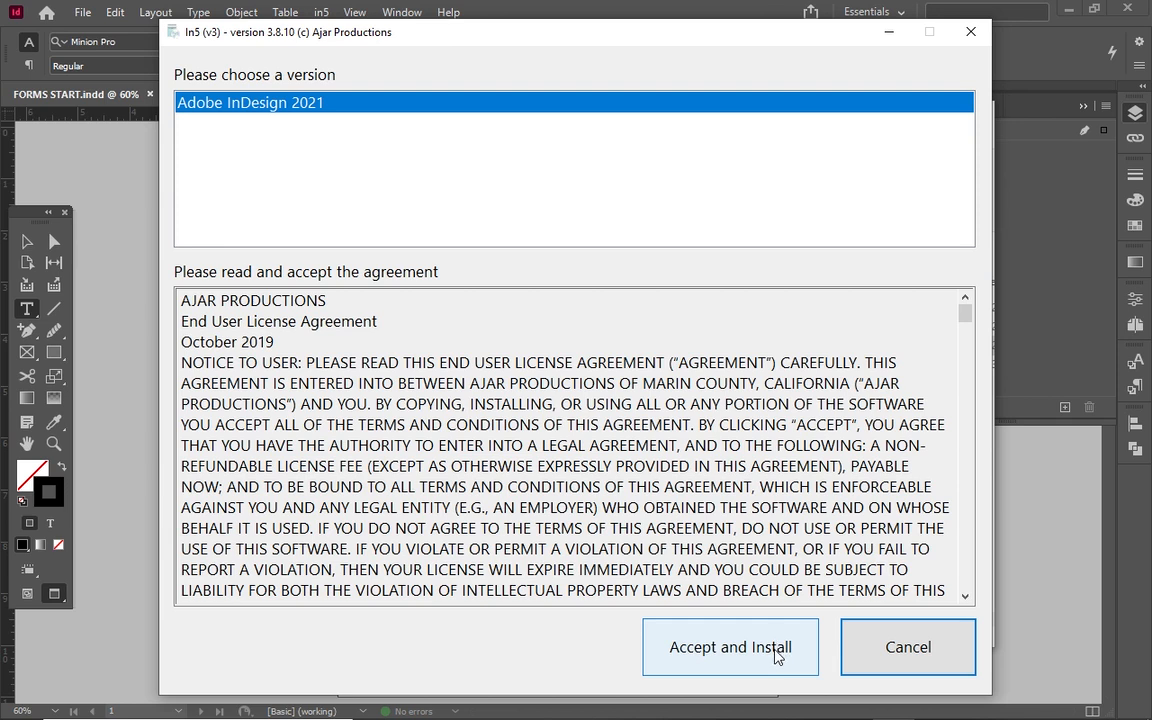
pyautogui.click(866, 661)
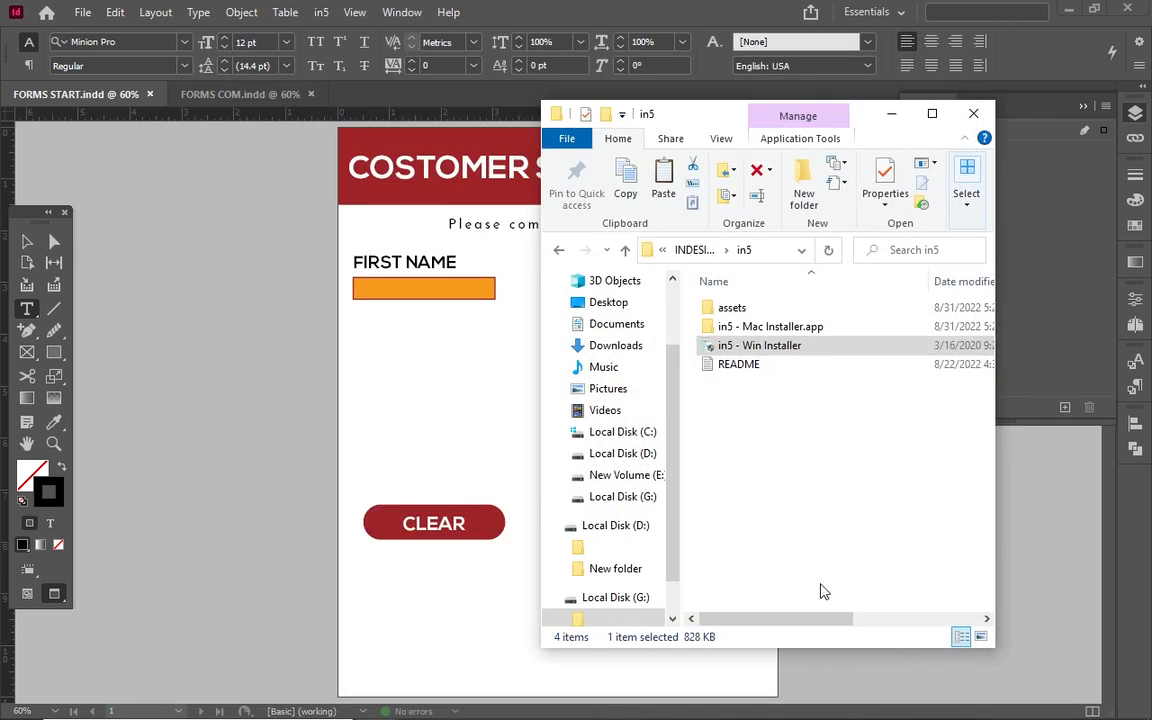
# Launch and close the in5 Easy Export Wizard, then switch to the FORMS COM.indd document.
pyautogui.click(316, 25)
pyautogui.click(317, 22)
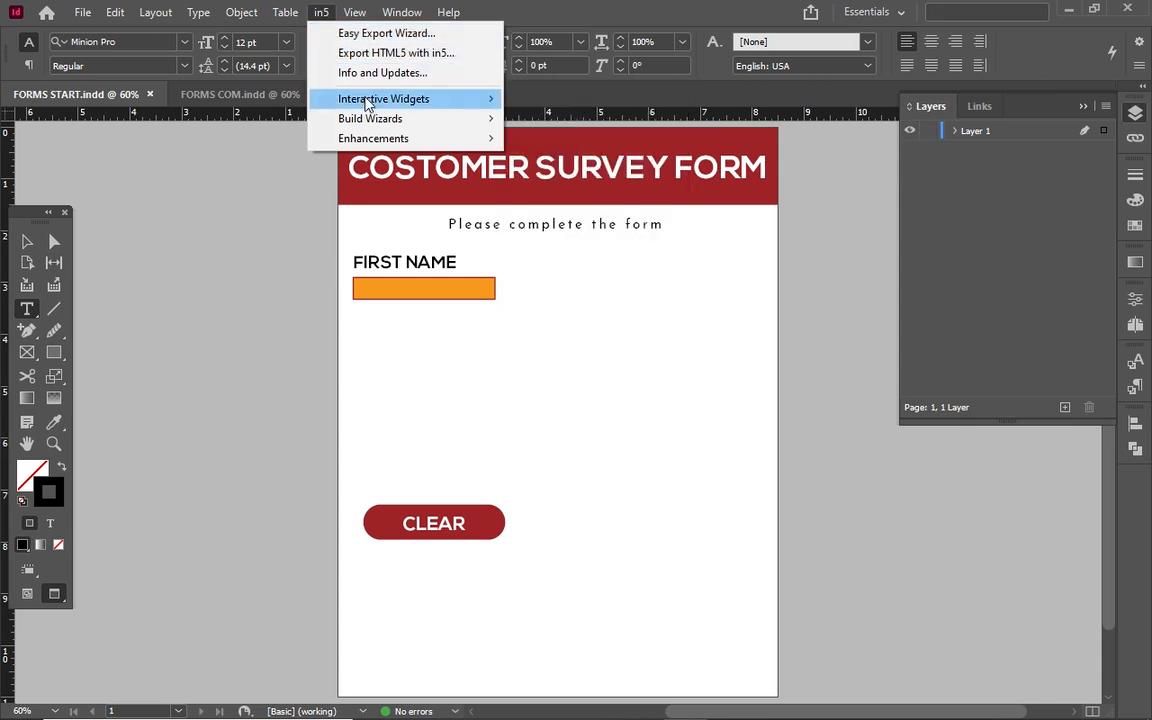
pyautogui.click(366, 36)
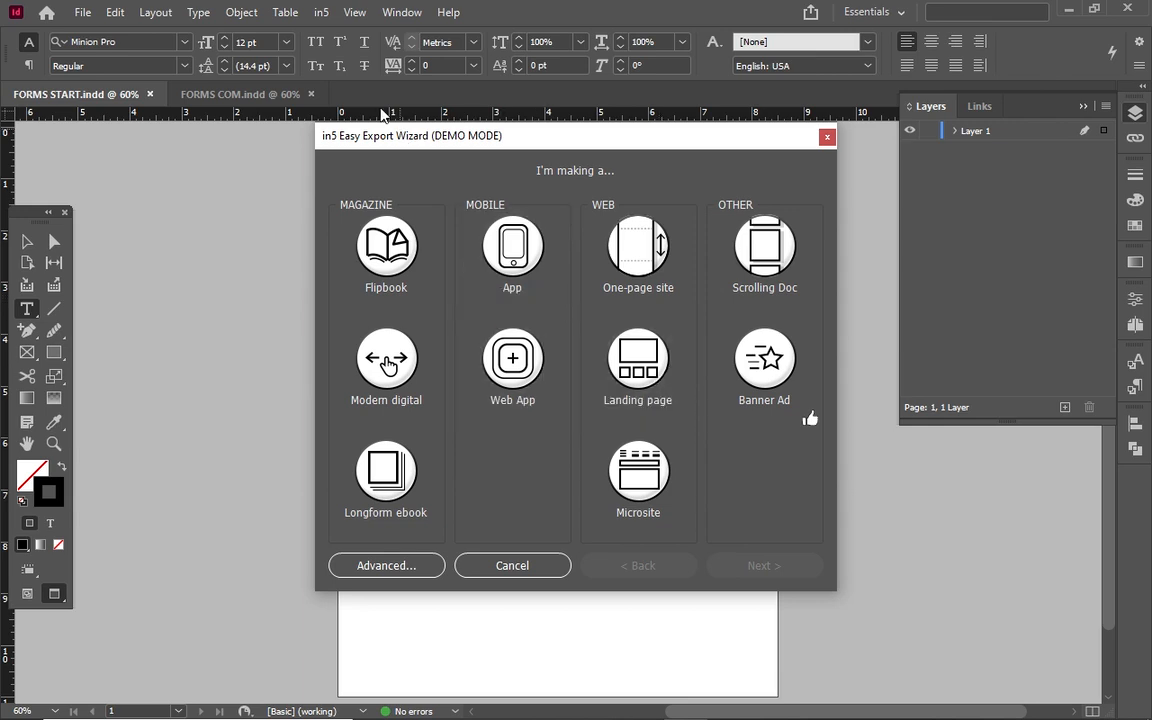
pyautogui.click(827, 136)
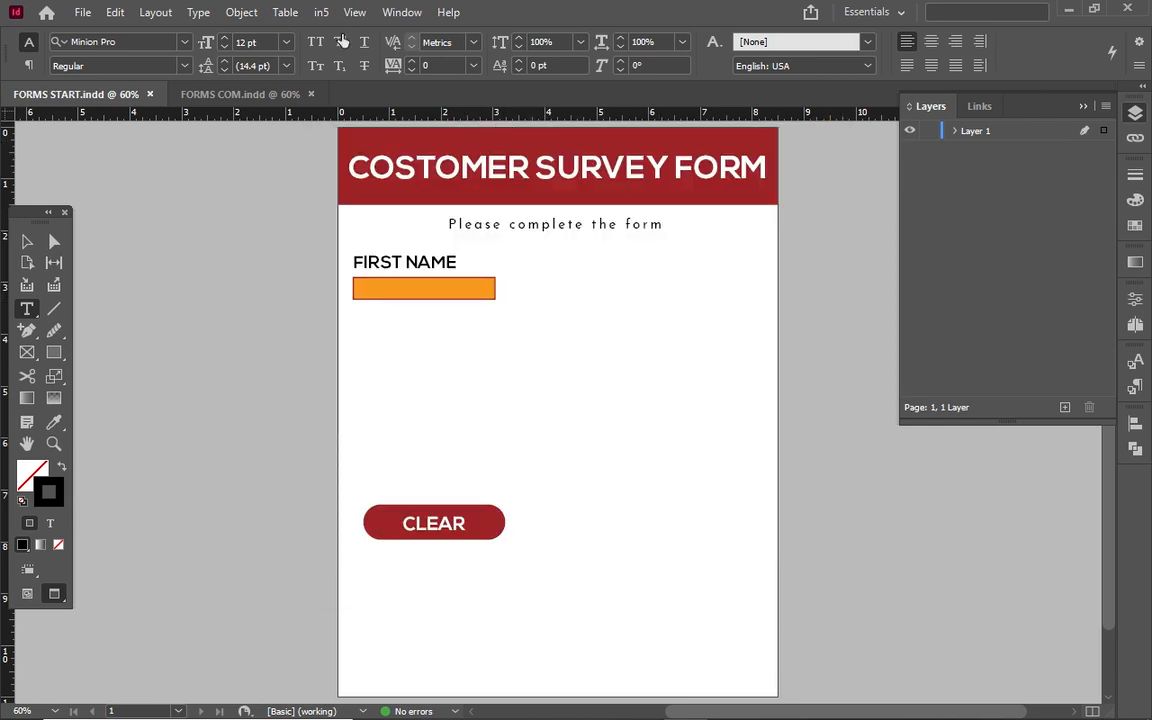
pyautogui.click(321, 12)
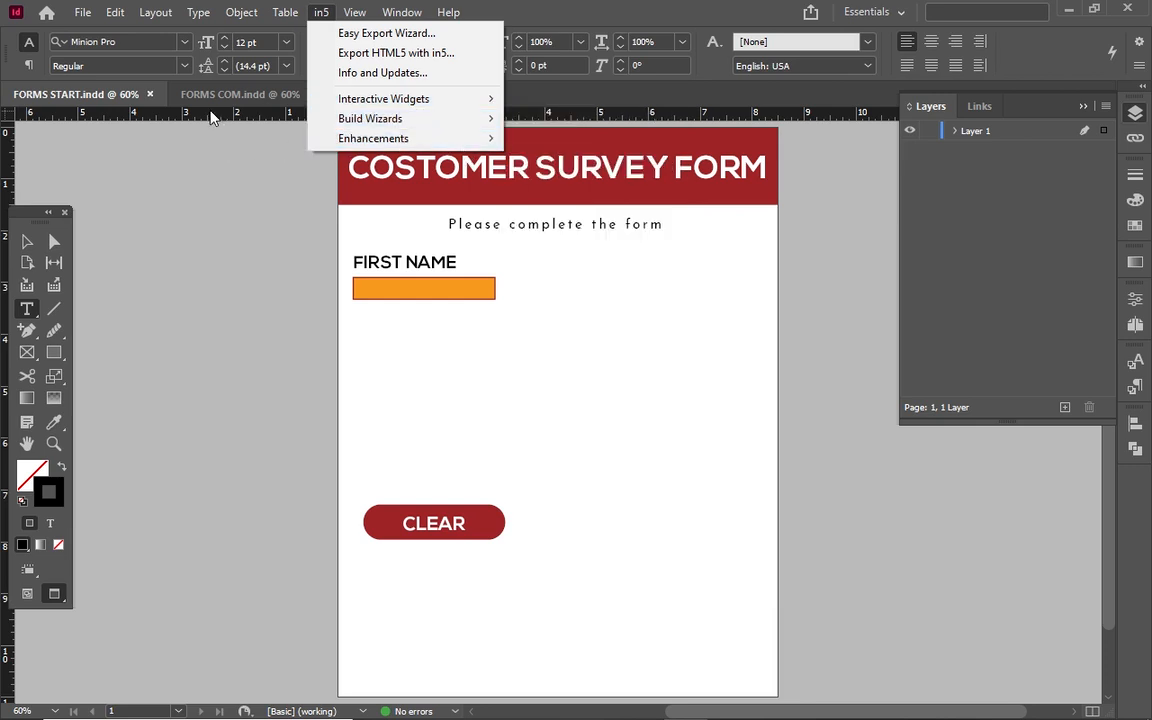
pyautogui.click(190, 160)
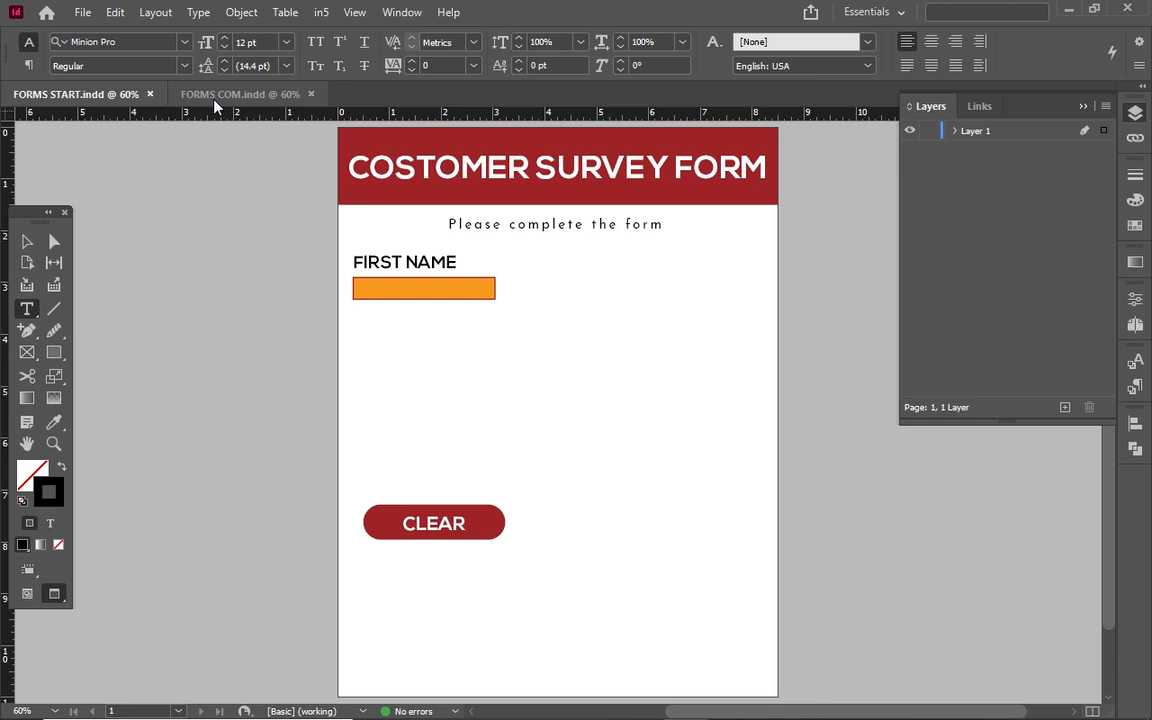
pyautogui.click(214, 100)
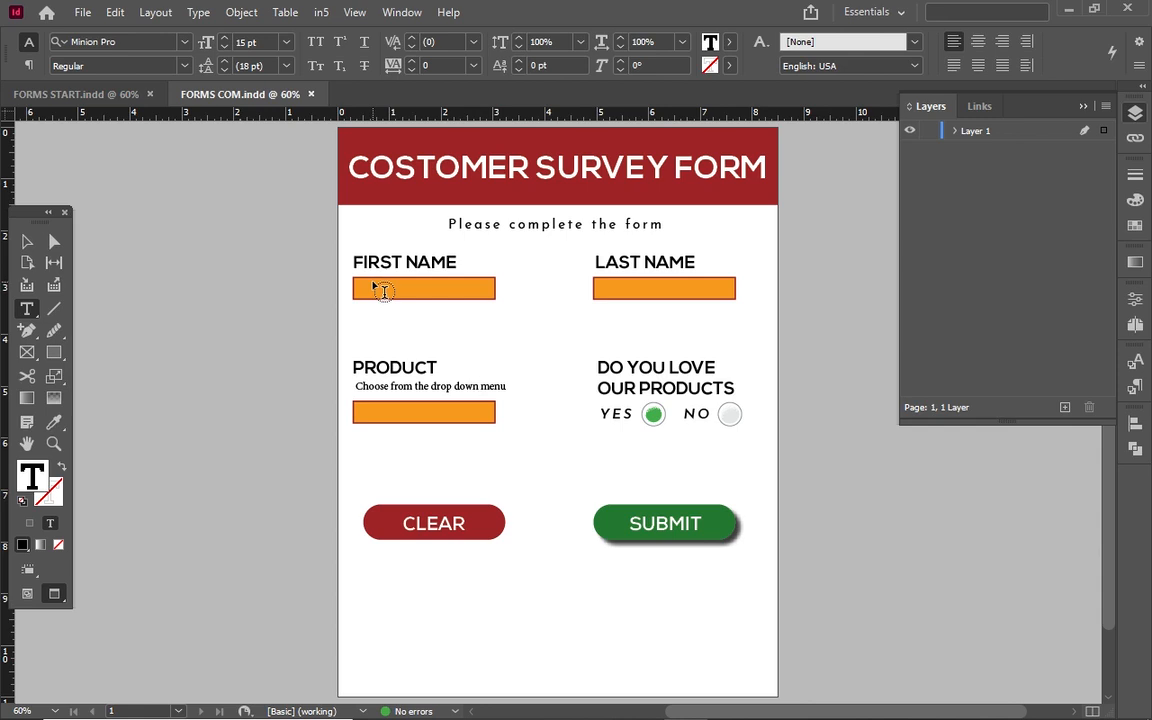
# Select the drop-down note and First Name box in FORMS COM, then return to FORMS START.indd.
pyautogui.click(26, 243)
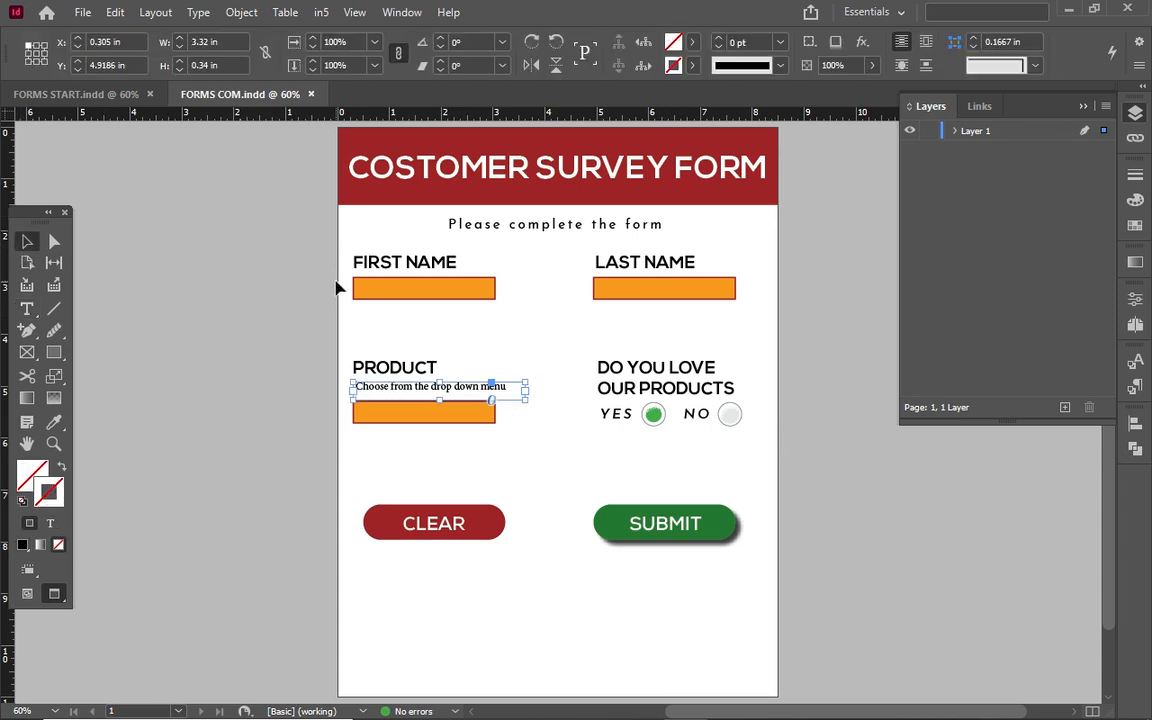
pyautogui.click(379, 297)
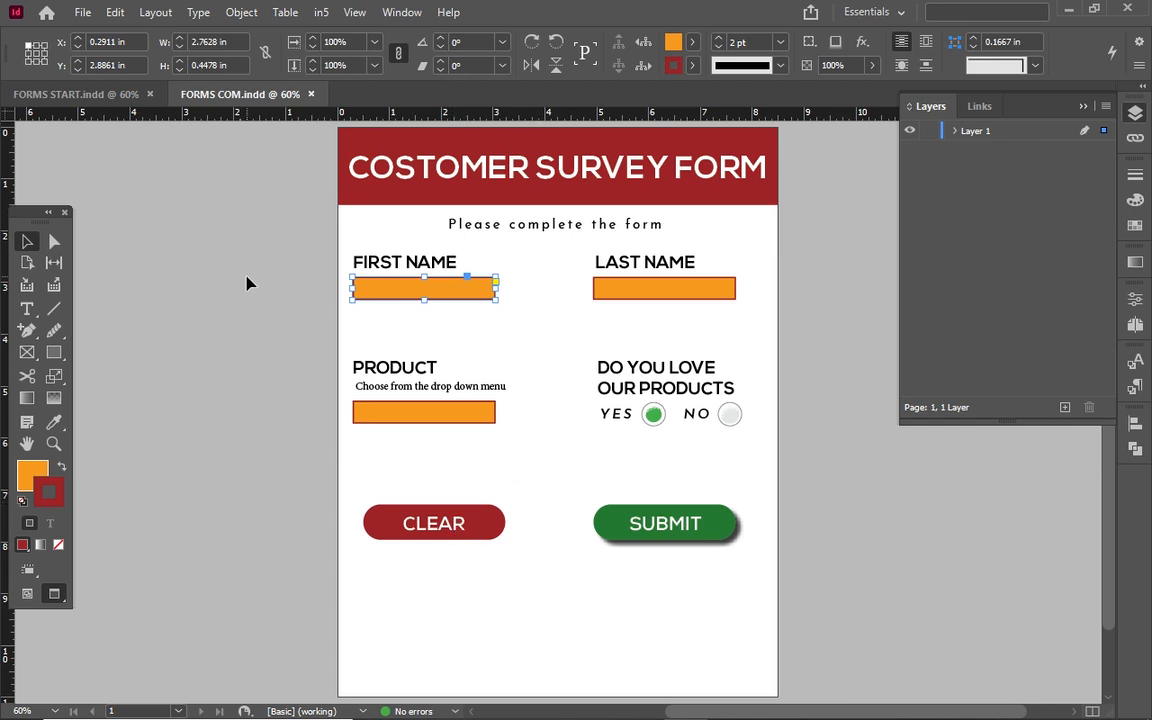
pyautogui.click(40, 93)
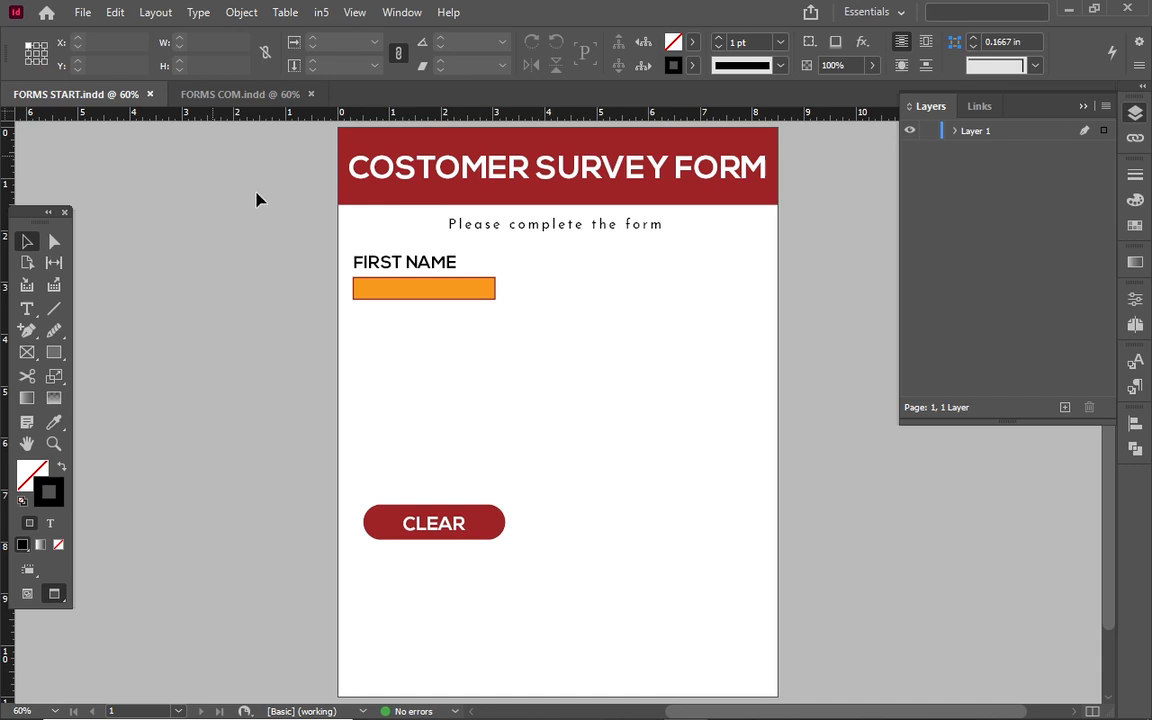
# Duplicate the FIRST NAME label into the right column of the form.
pyautogui.click(435, 139)
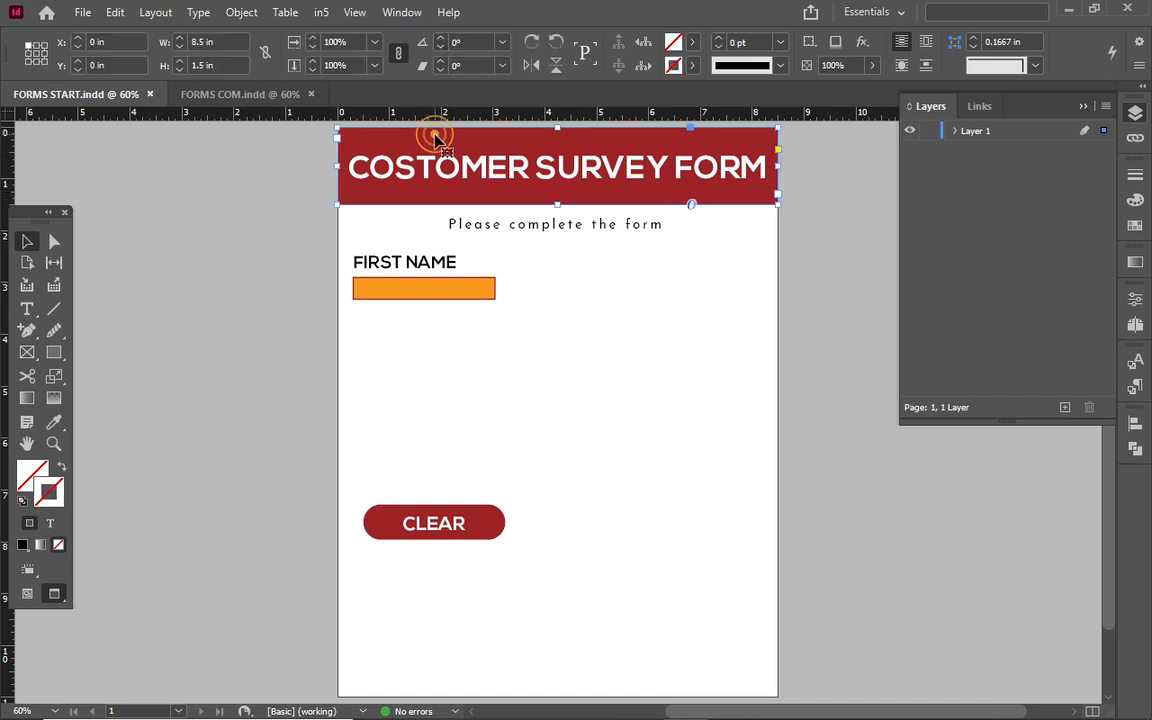
pyautogui.doubleClick(490, 172)
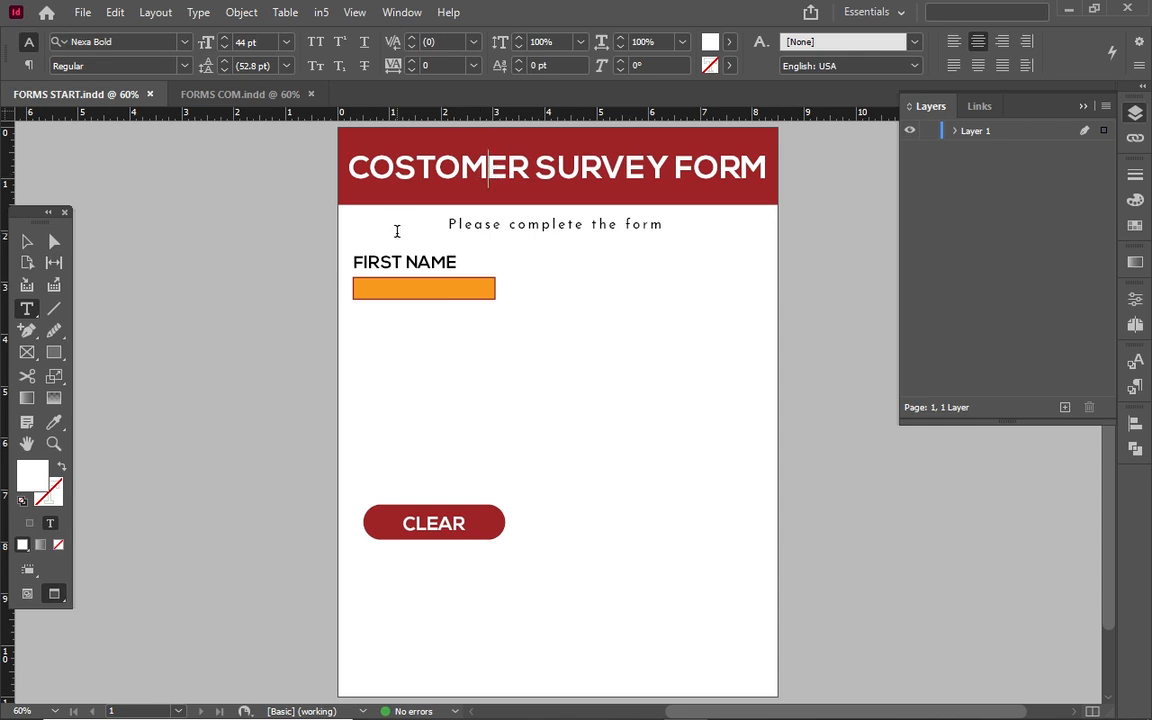
pyautogui.click(29, 244)
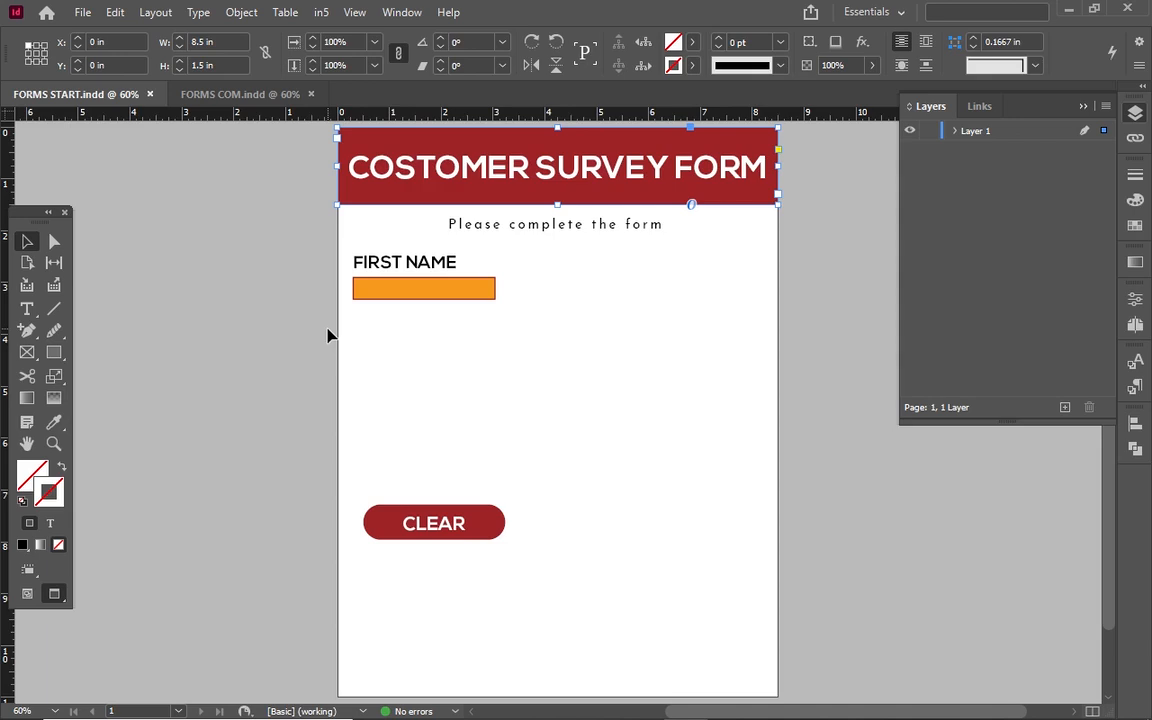
pyautogui.click(412, 267)
pyautogui.click(413, 271)
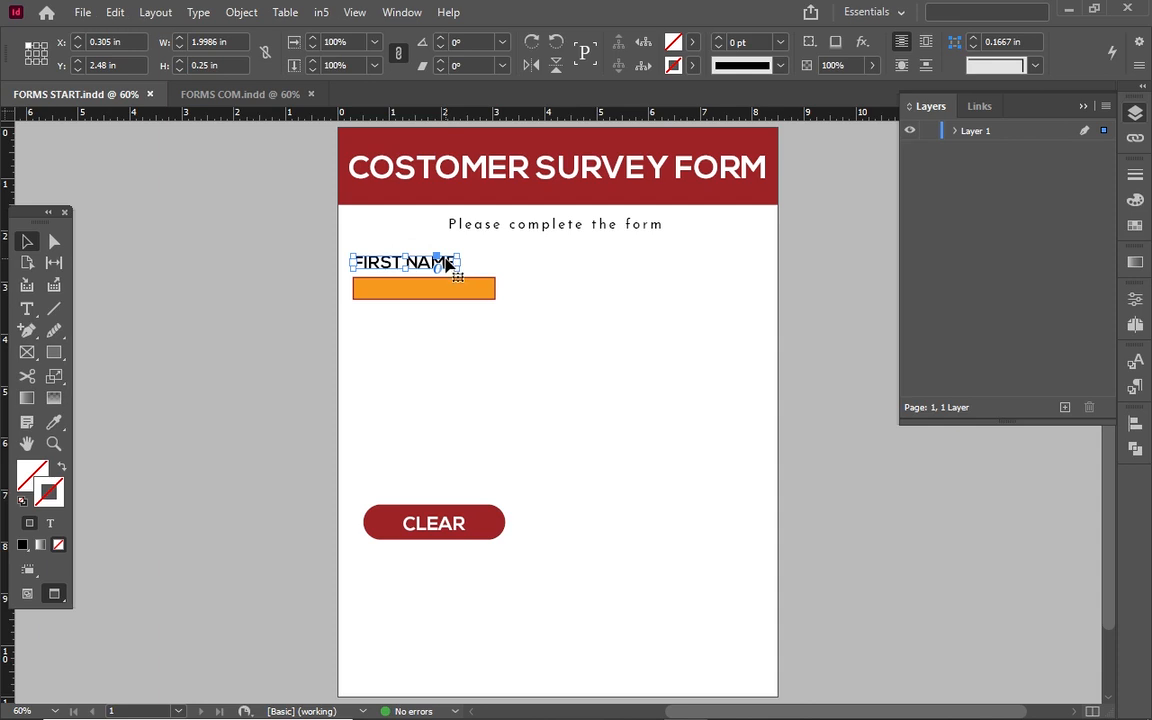
pyautogui.moveTo(448, 263); pyautogui.dragTo(699, 288)
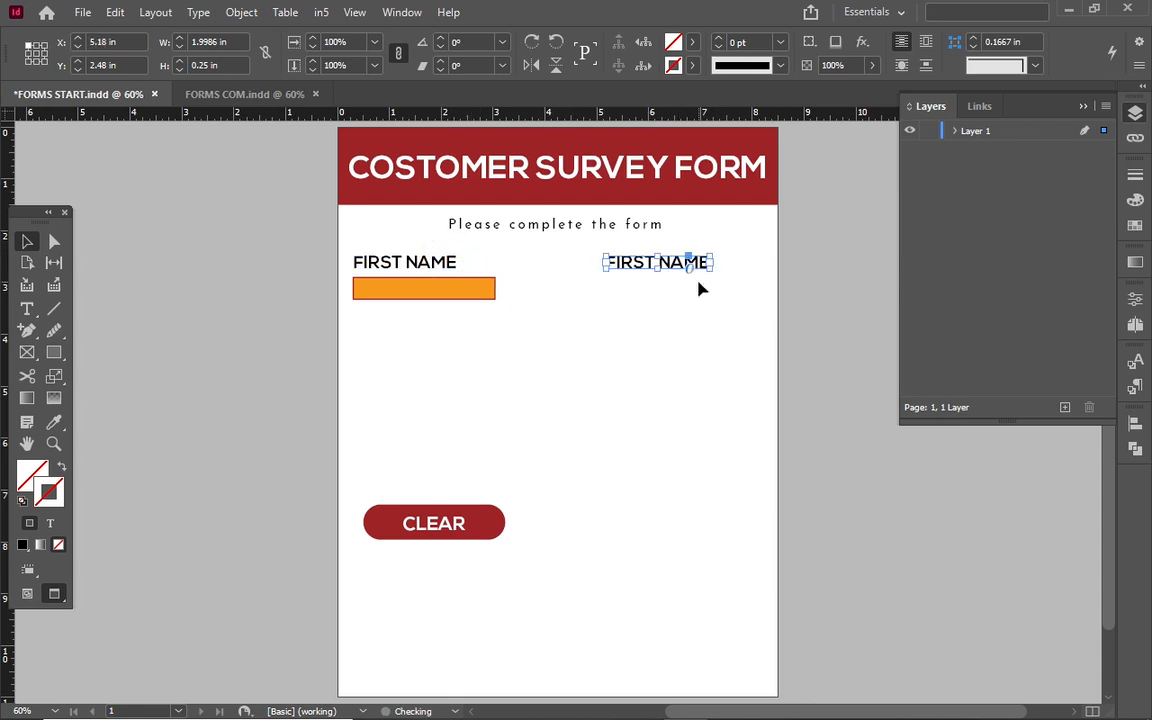
# Change the copied label's text to LAST NAME.
pyautogui.doubleClick(672, 261)
pyautogui.click(655, 259)
pyautogui.write('\\')
pyautogui.press('BackSpace')
pyautogui.press('BackSpace')
pyautogui.press('BackSpace')
pyautogui.press('BackSpace')
pyautogui.press('BackSpace')
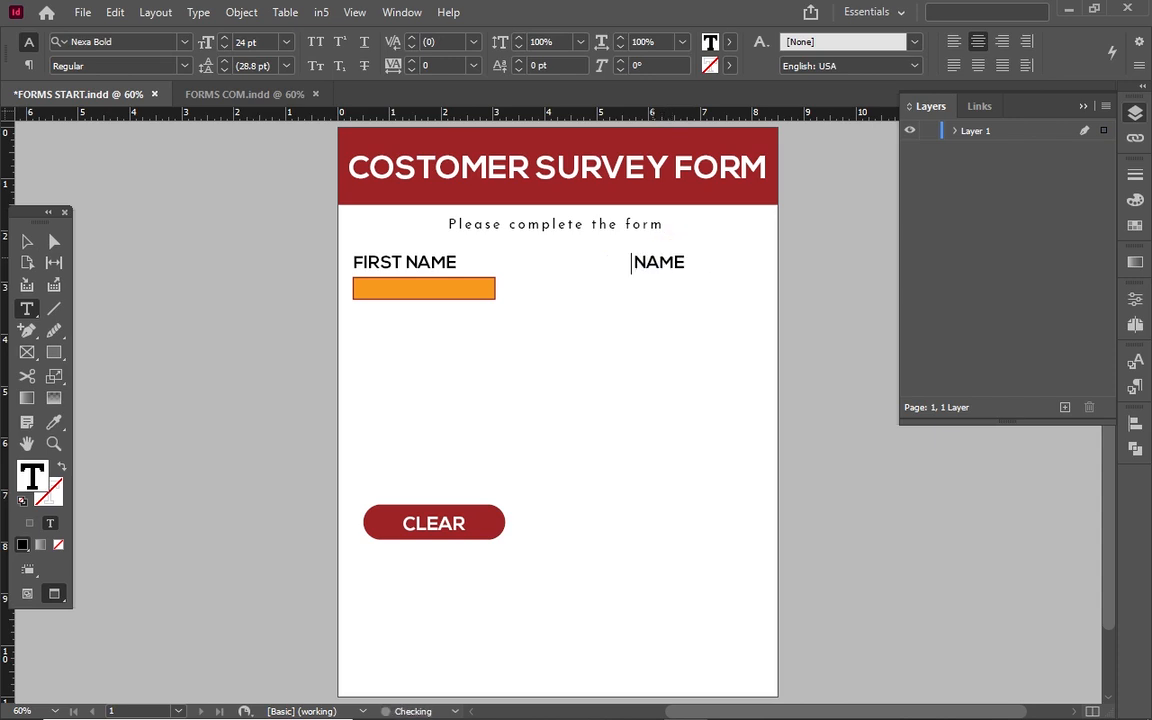
pyautogui.write('last')
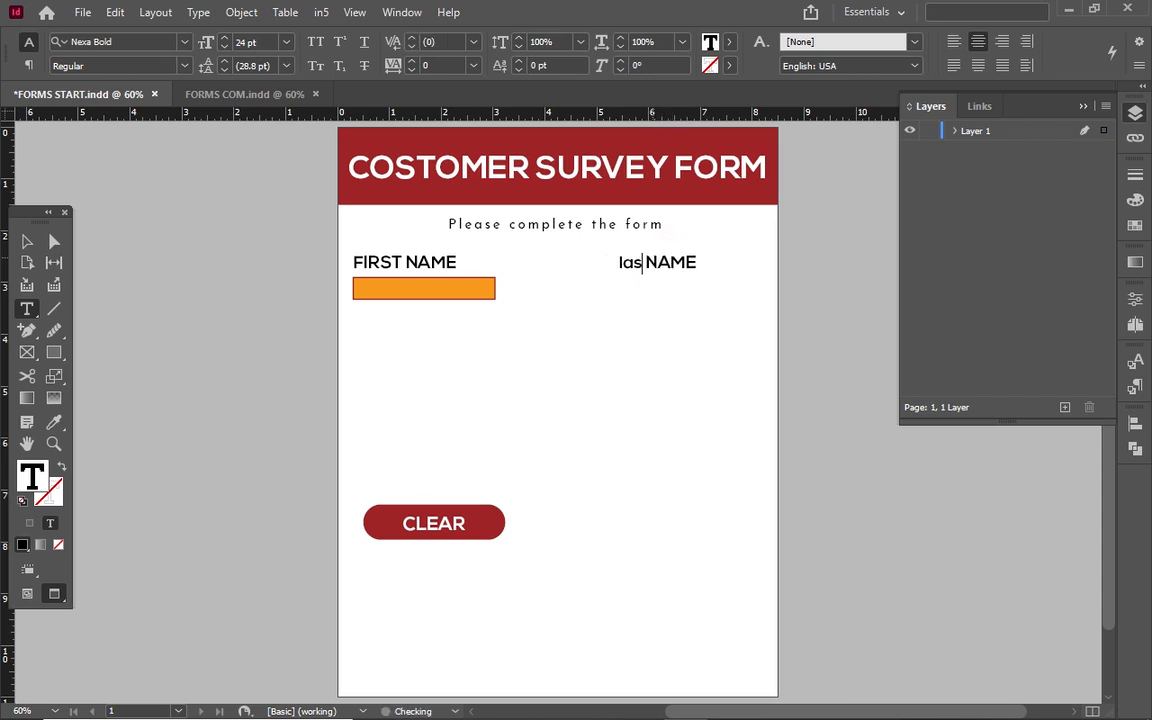
pyautogui.press('BackSpace')
pyautogui.press('BackSpace')
pyautogui.press('BackSpace')
pyautogui.press('BackSpace')
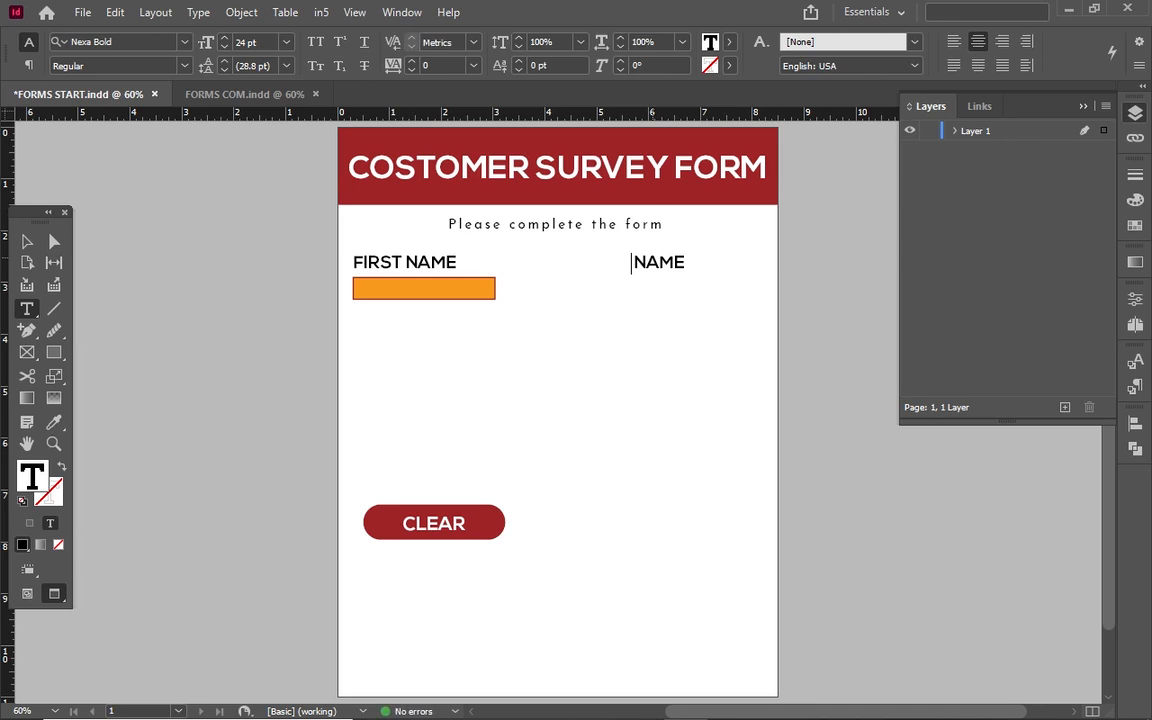
pyautogui.write('LAST')
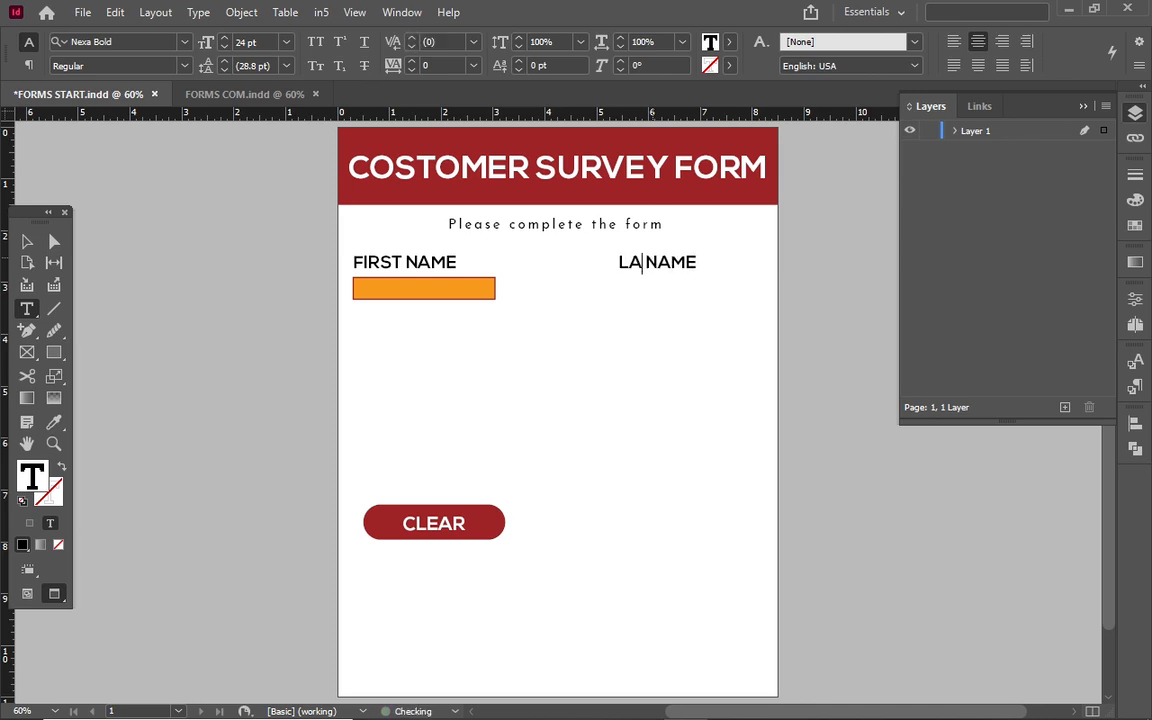
pyautogui.click(28, 240)
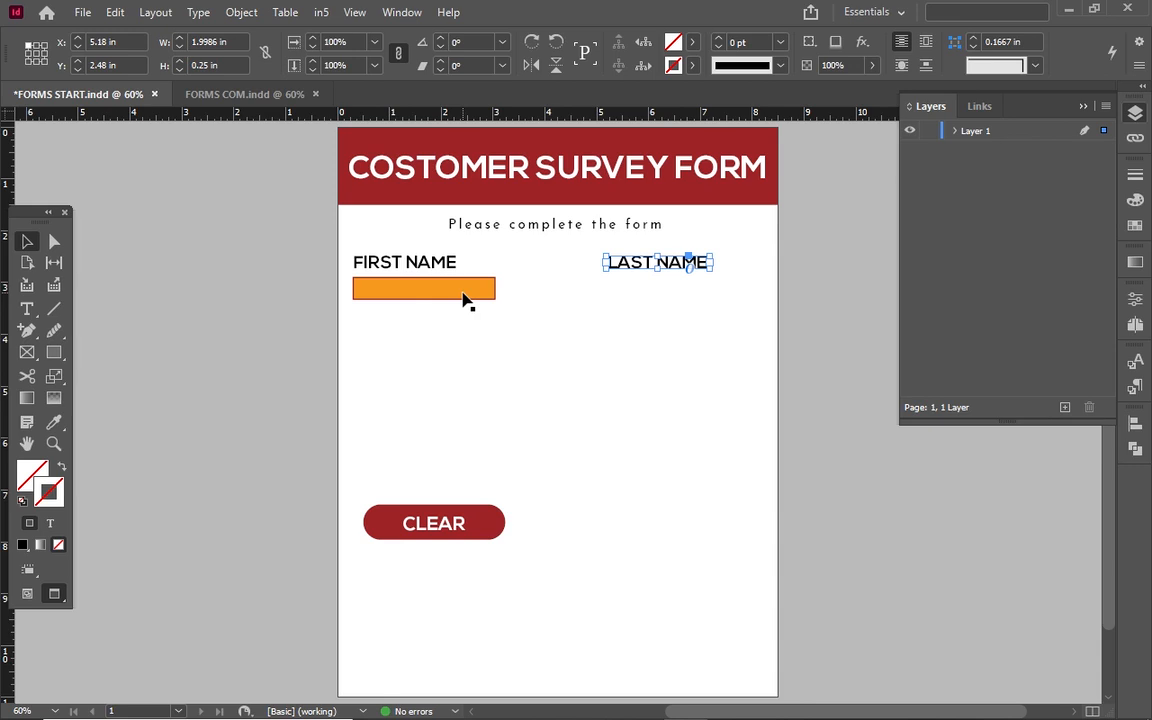
# Draw a rectangle frame under LAST NAME and size it to match the orange first-name field.
pyautogui.click(463, 299)
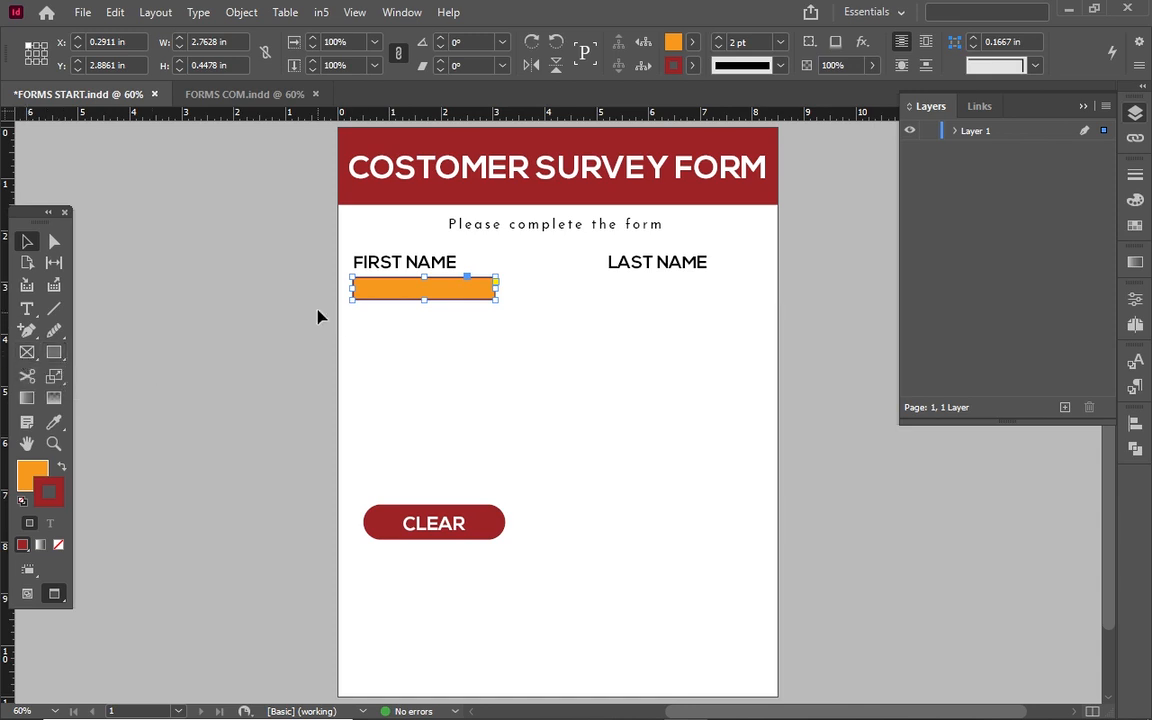
pyautogui.click(27, 354)
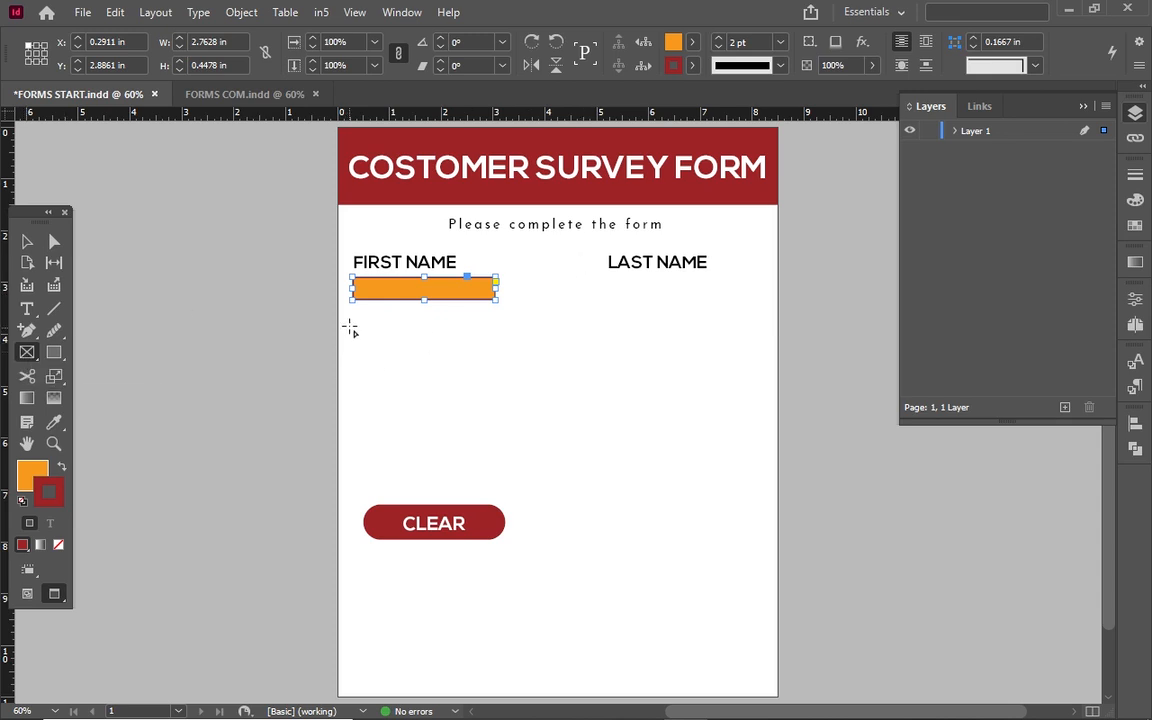
pyautogui.moveTo(588, 281); pyautogui.dragTo(731, 306)
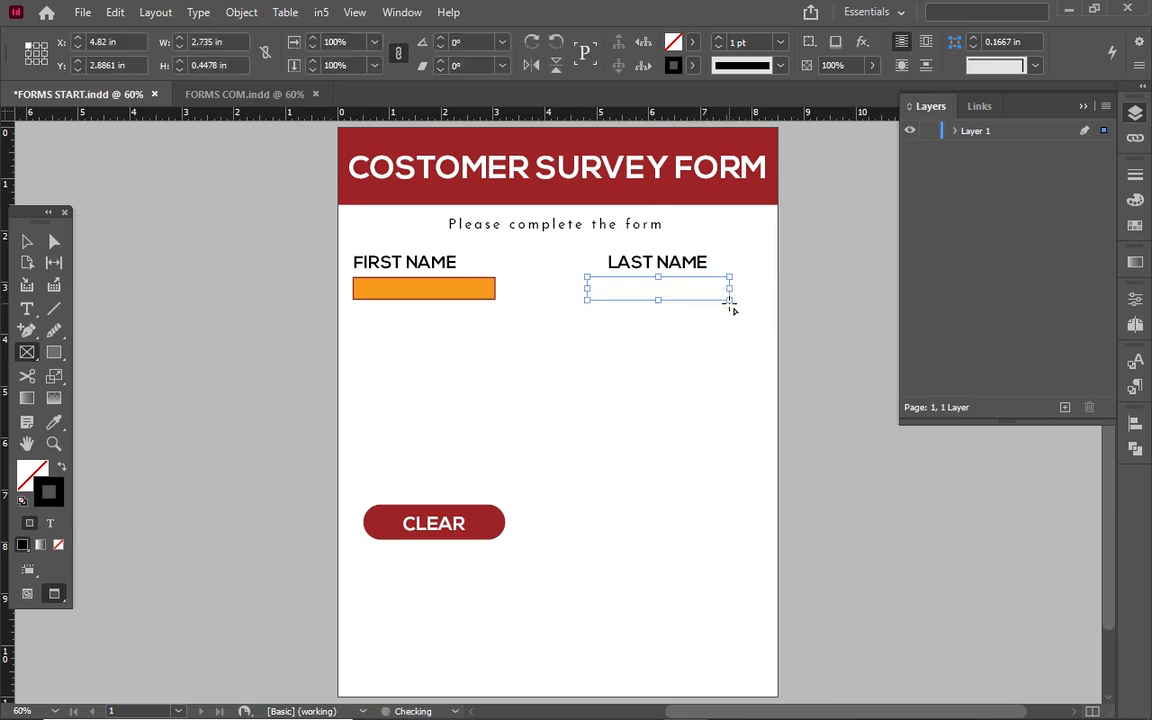
pyautogui.click(28, 244)
pyautogui.moveTo(613, 279); pyautogui.dragTo(380, 321)
pyautogui.moveTo(496, 326); pyautogui.dragTo(720, 299)
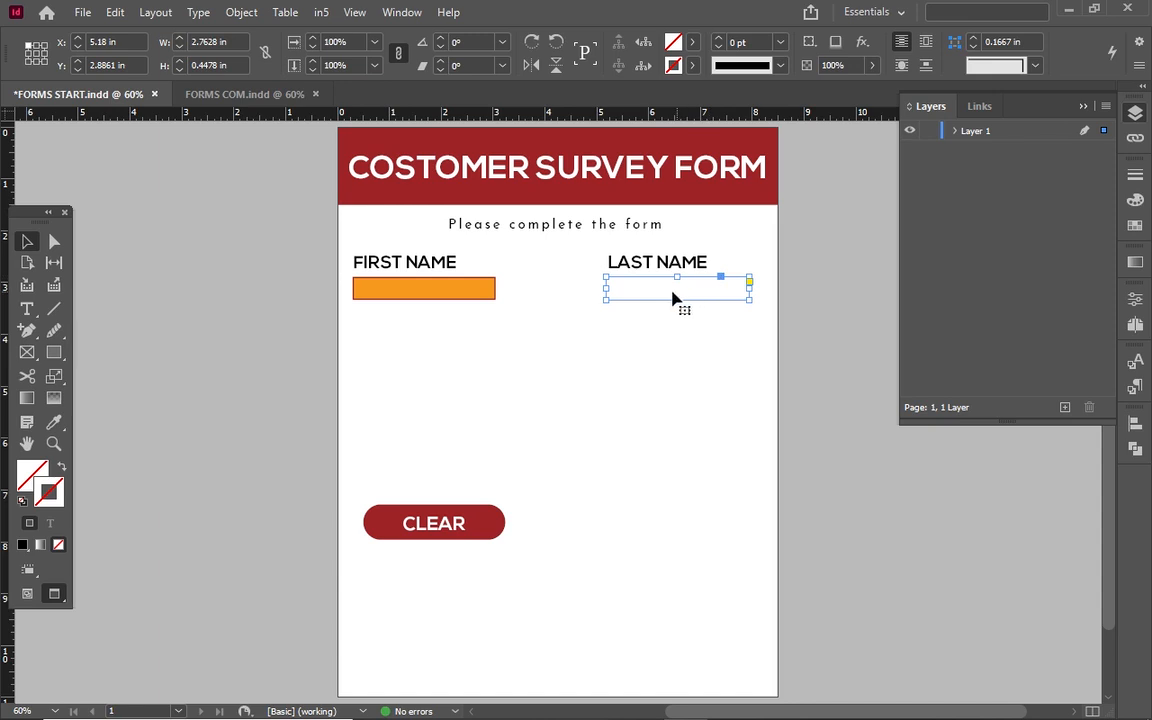
# Give the last-name frame an orange fill and a 2 pt C=32 M=100 red stroke.
pyautogui.click(689, 42)
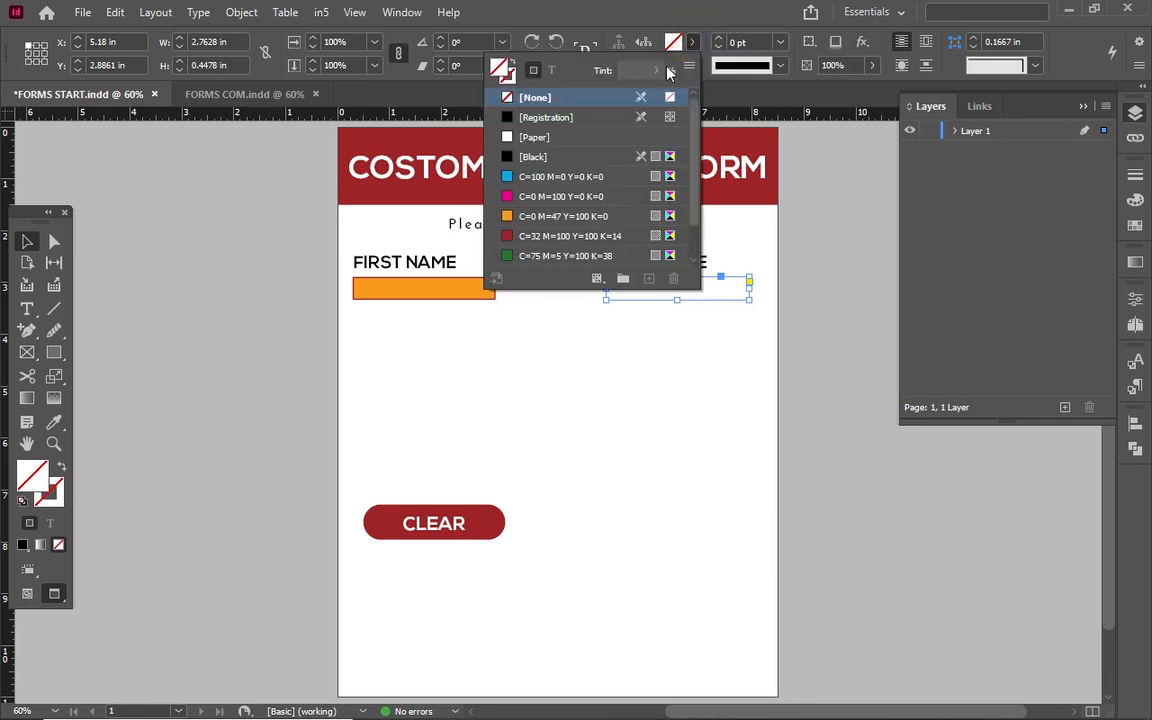
pyautogui.click(526, 216)
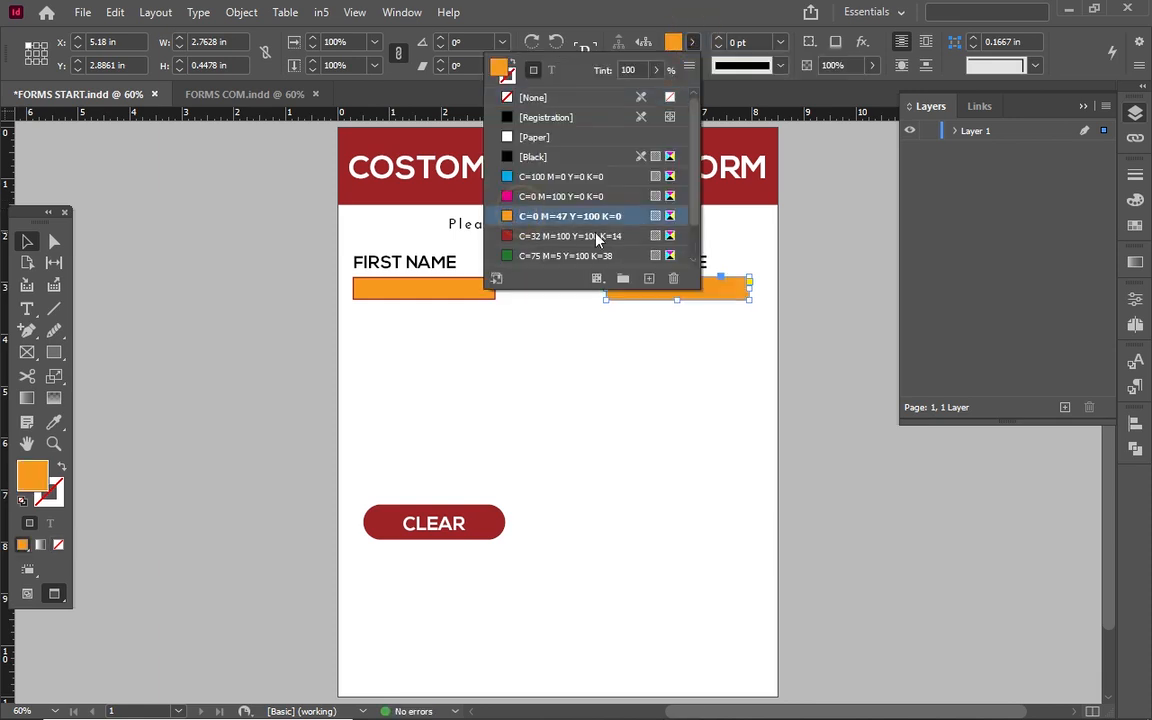
pyautogui.click(692, 42)
pyautogui.click(693, 65)
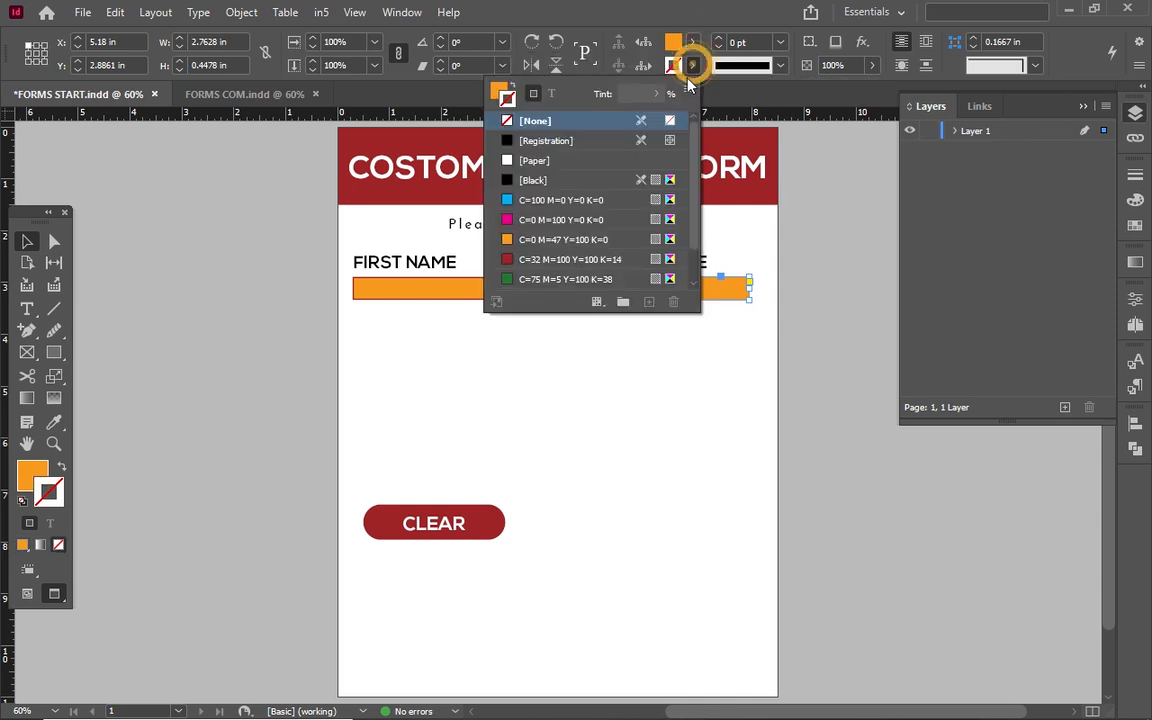
pyautogui.click(557, 259)
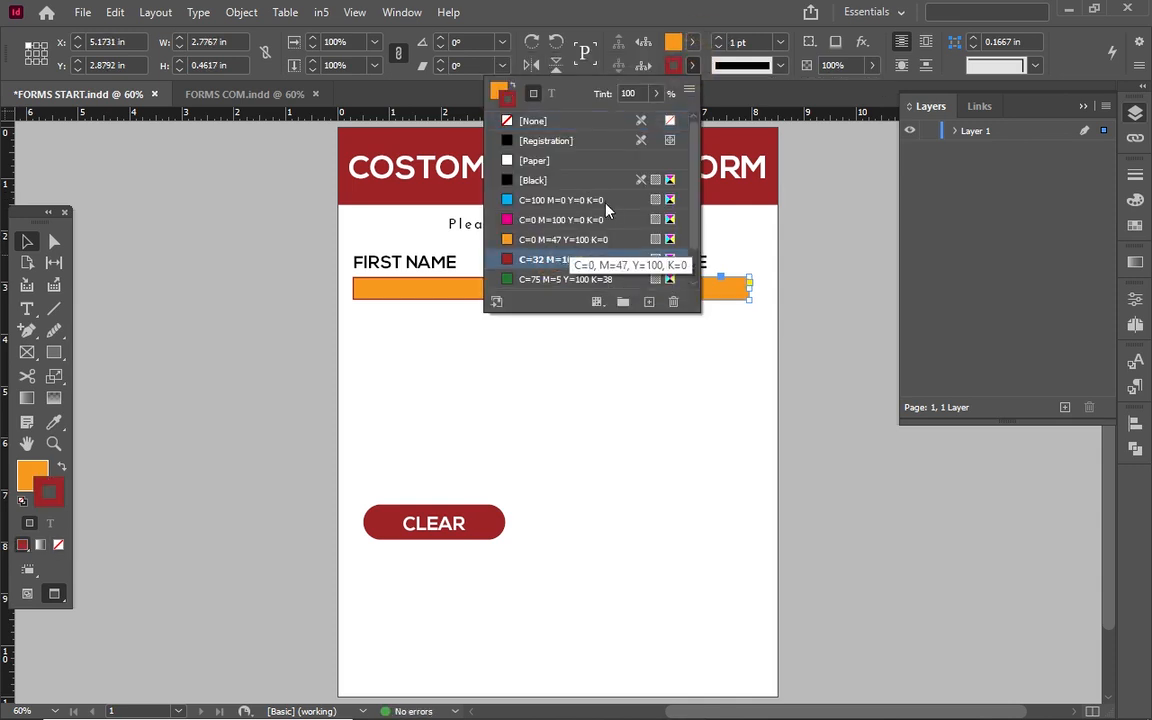
pyautogui.click(718, 37)
pyautogui.click(527, 290)
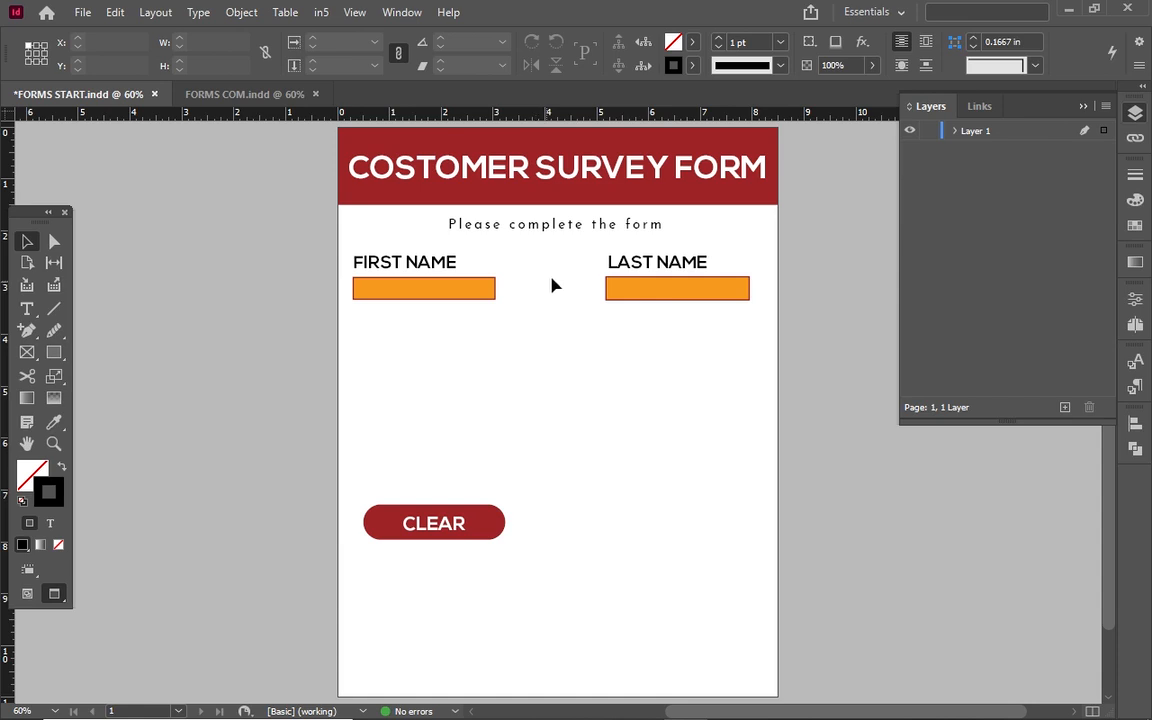
# Shorten the last-name field slightly by dragging its bottom edge, checking against FORMS COM.indd.
pyautogui.click(640, 290)
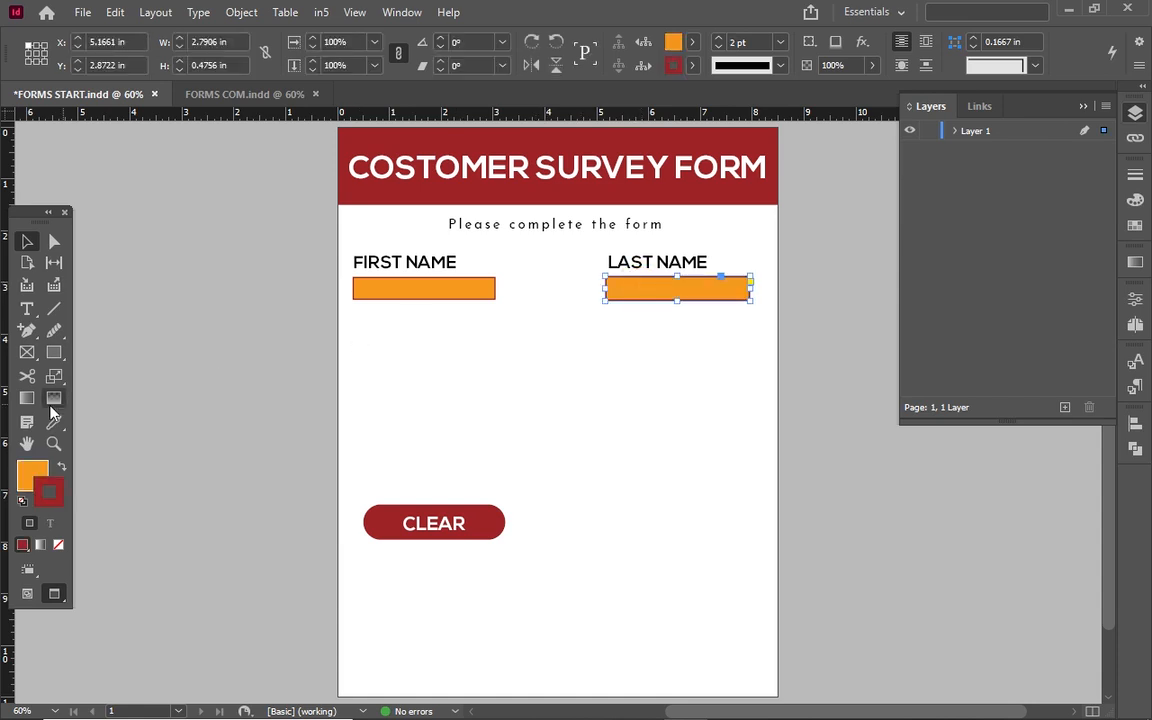
pyautogui.click(27, 352)
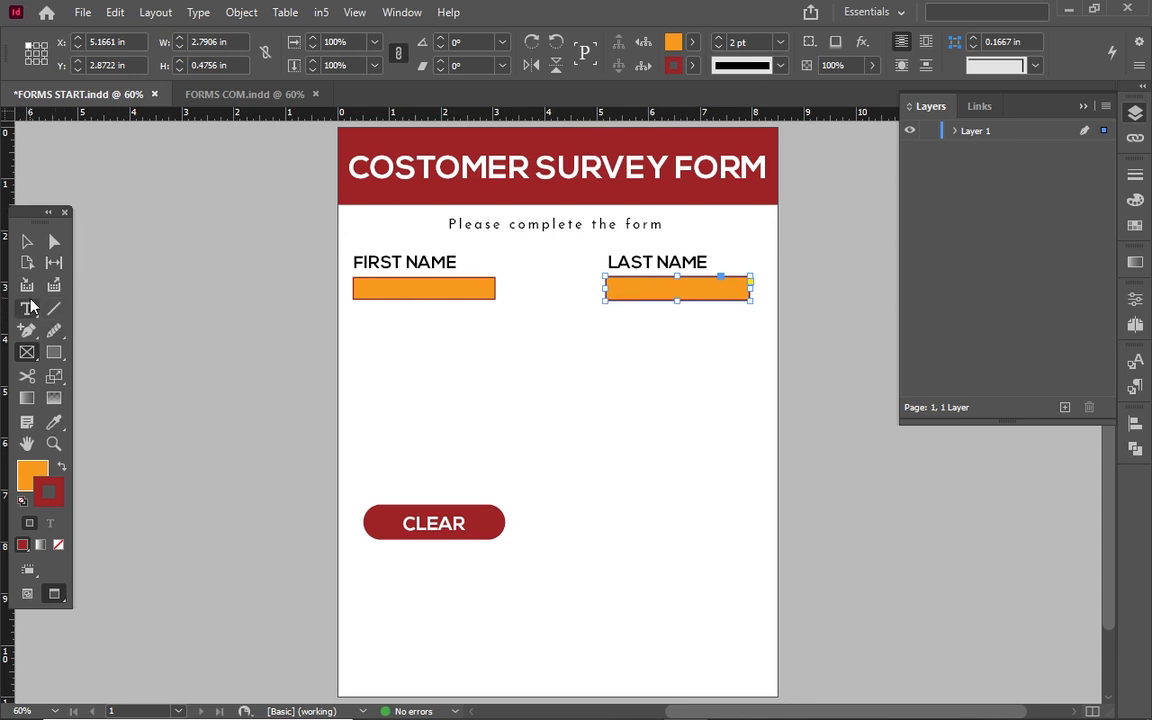
pyautogui.click(27, 241)
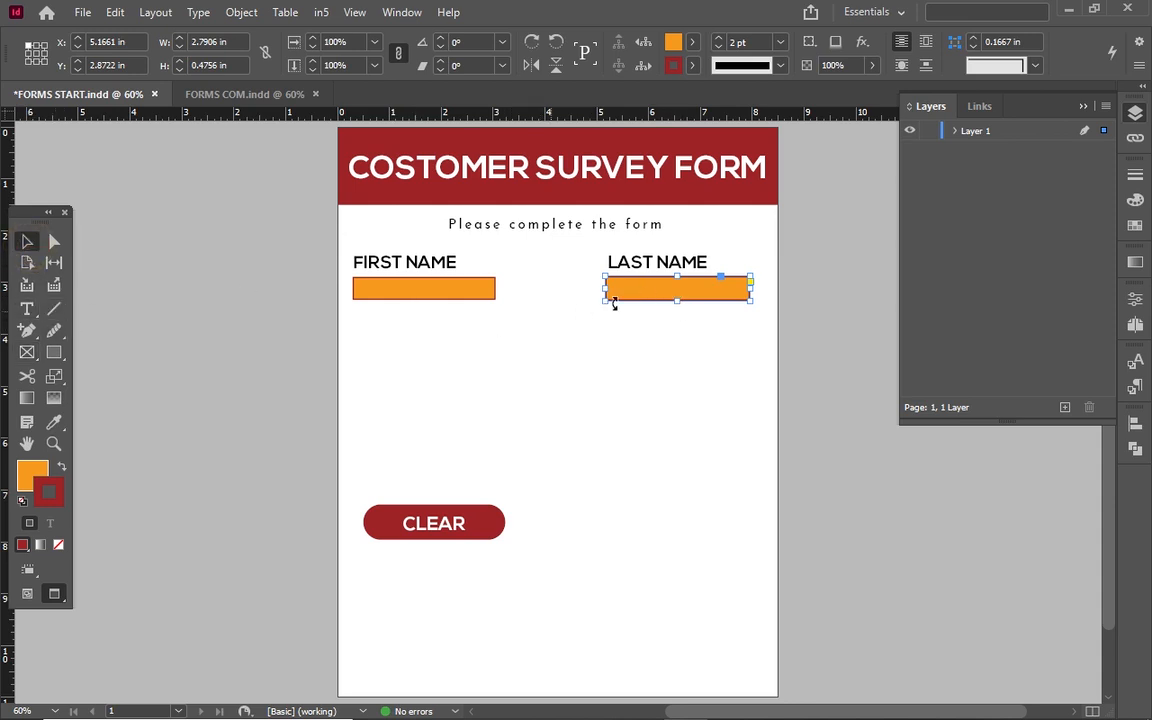
pyautogui.moveTo(681, 300); pyautogui.dragTo(676, 284)
pyautogui.click(614, 370)
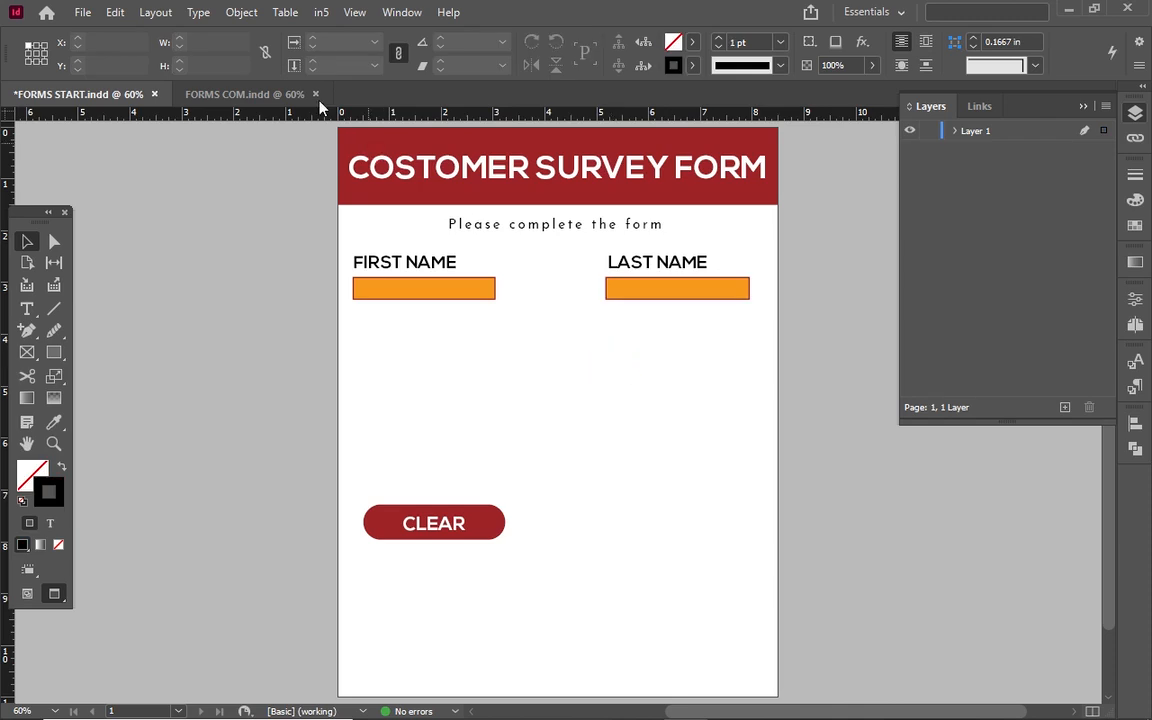
pyautogui.click(245, 94)
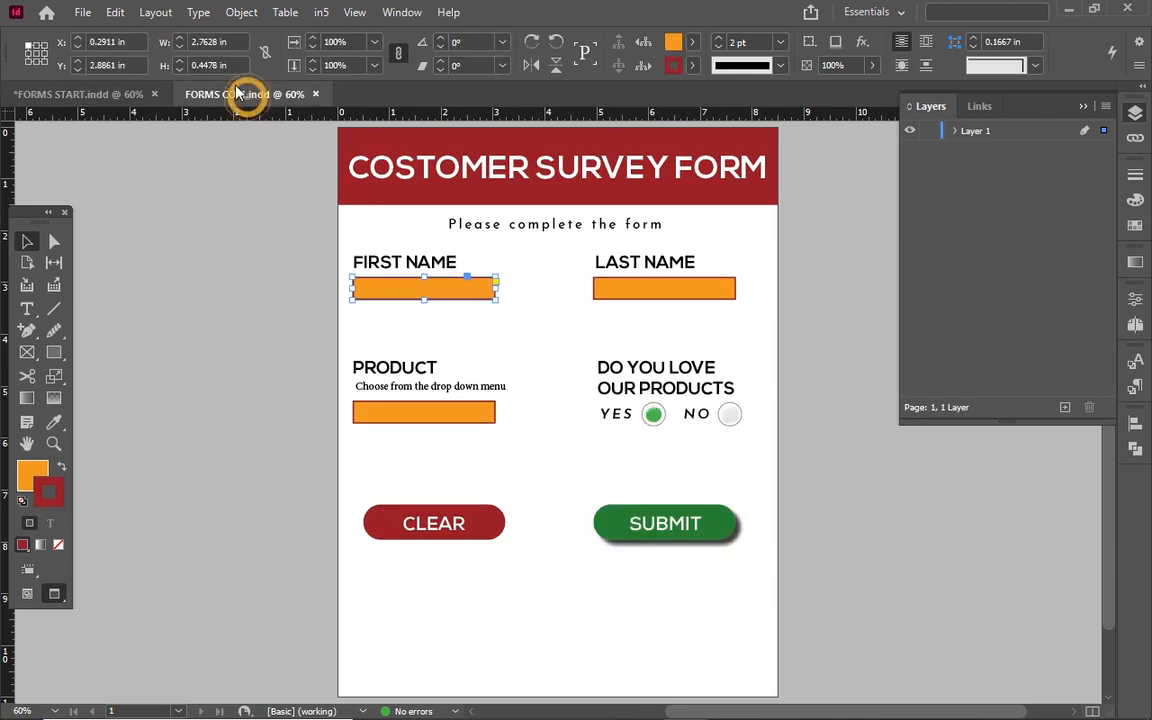
pyautogui.click(100, 92)
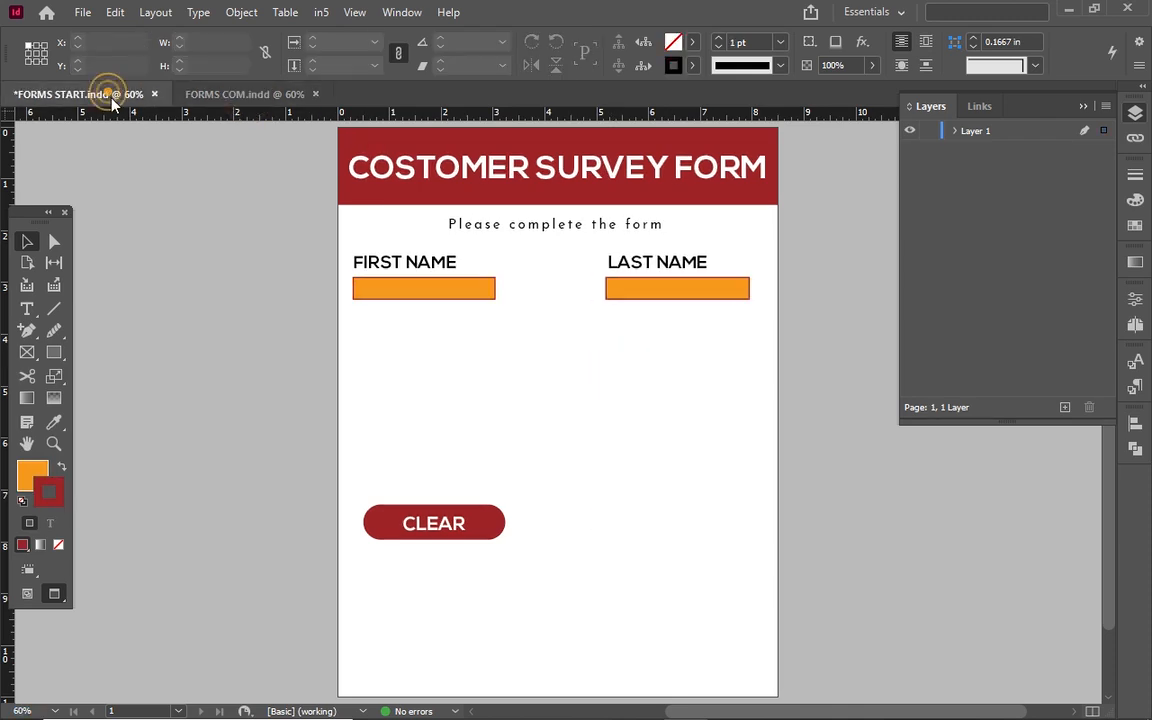
pyautogui.click(402, 259)
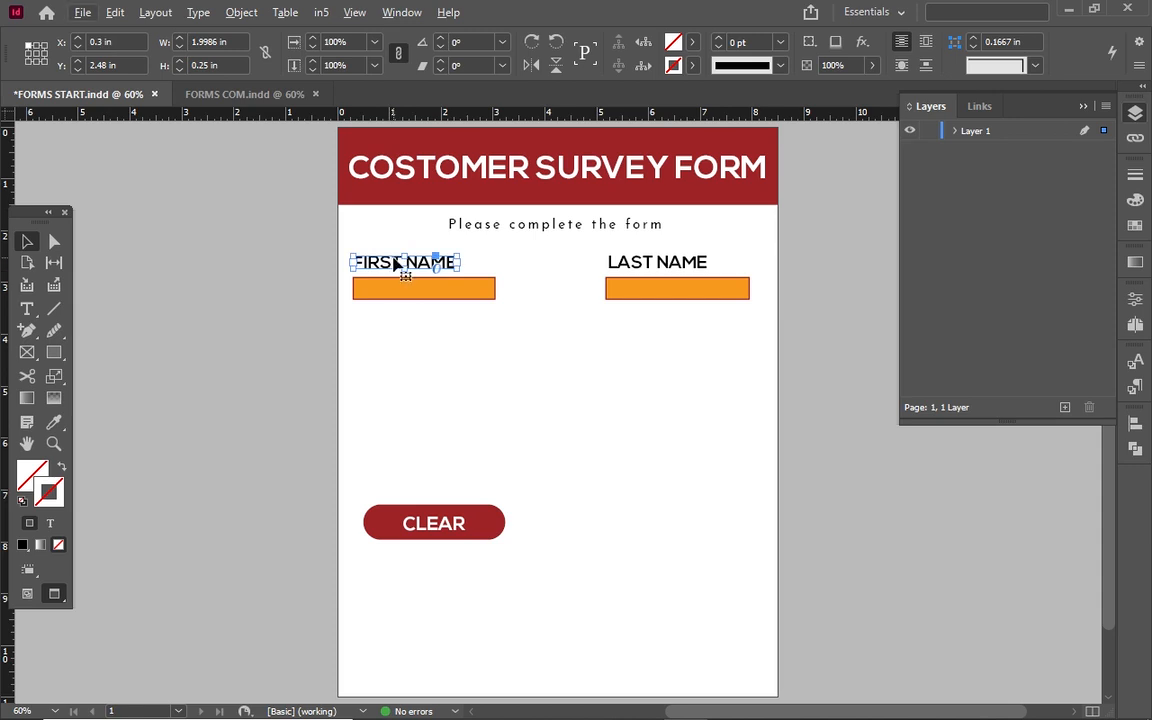
# Duplicate the FIRST NAME label lower on the page and retype it as PRODUCT.
pyautogui.moveTo(395, 265); pyautogui.dragTo(387, 368)
pyautogui.doubleClick(387, 368)
pyautogui.hotkey('ctrl', 'a')
pyautogui.write('PRODUCT')
pyautogui.press('Escape')
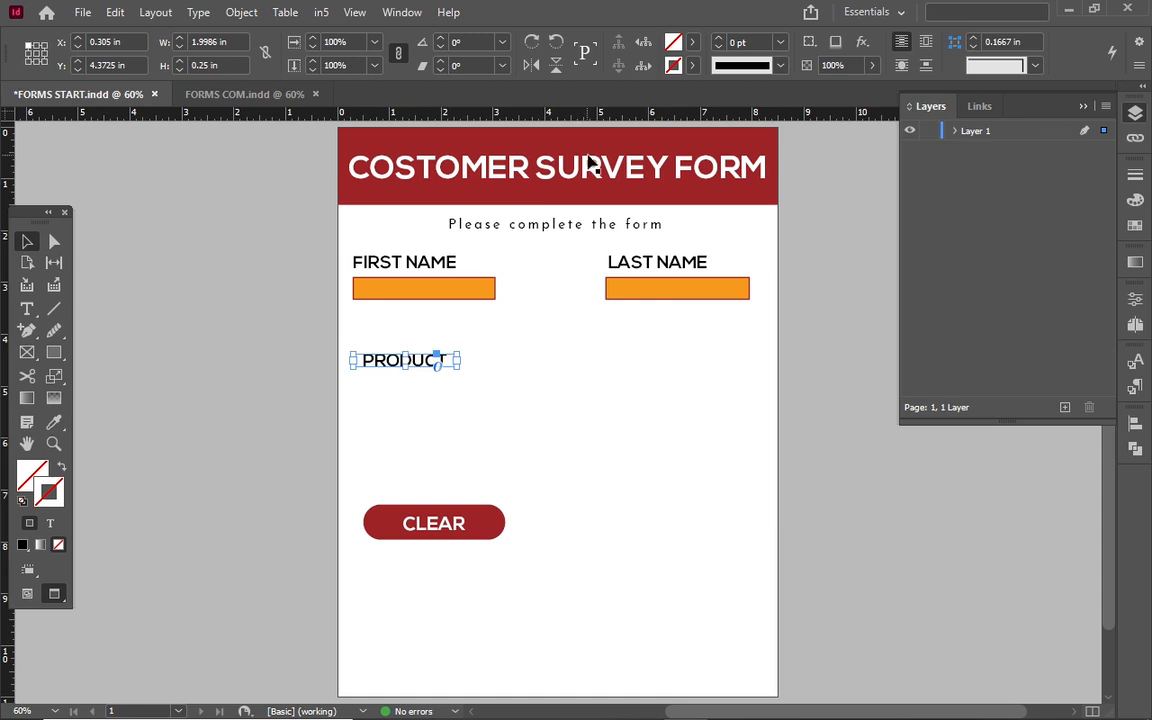
# Duplicate the LAST NAME label beside PRODUCT and retype it as DO YOU LOVE OUR PRODUCTS.
pyautogui.click(672, 263)
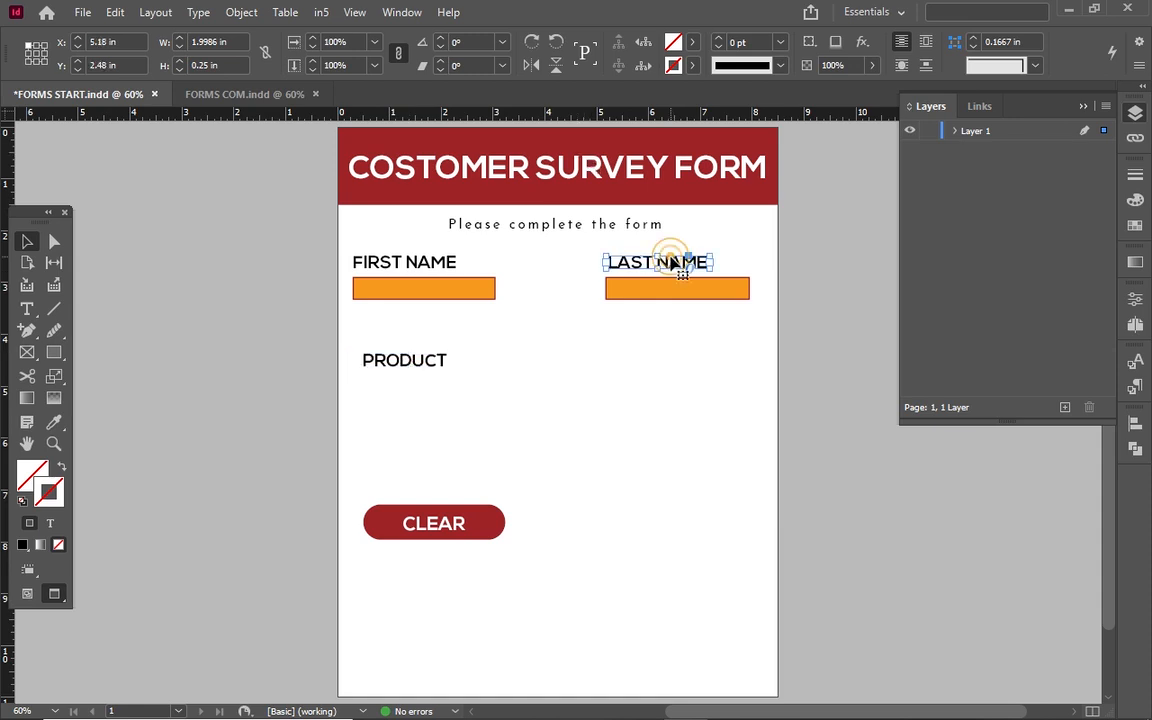
pyautogui.moveTo(675, 262); pyautogui.dragTo(663, 355)
pyautogui.doubleClick(640, 350)
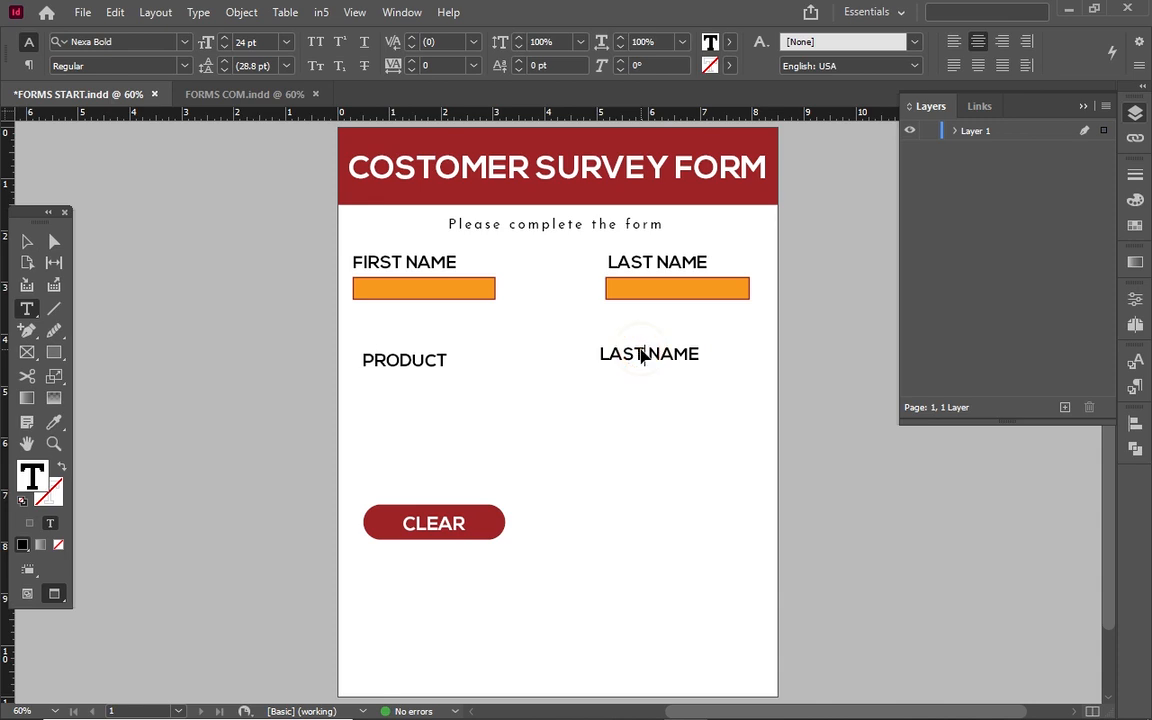
pyautogui.hotkey('ctrl', 'a')
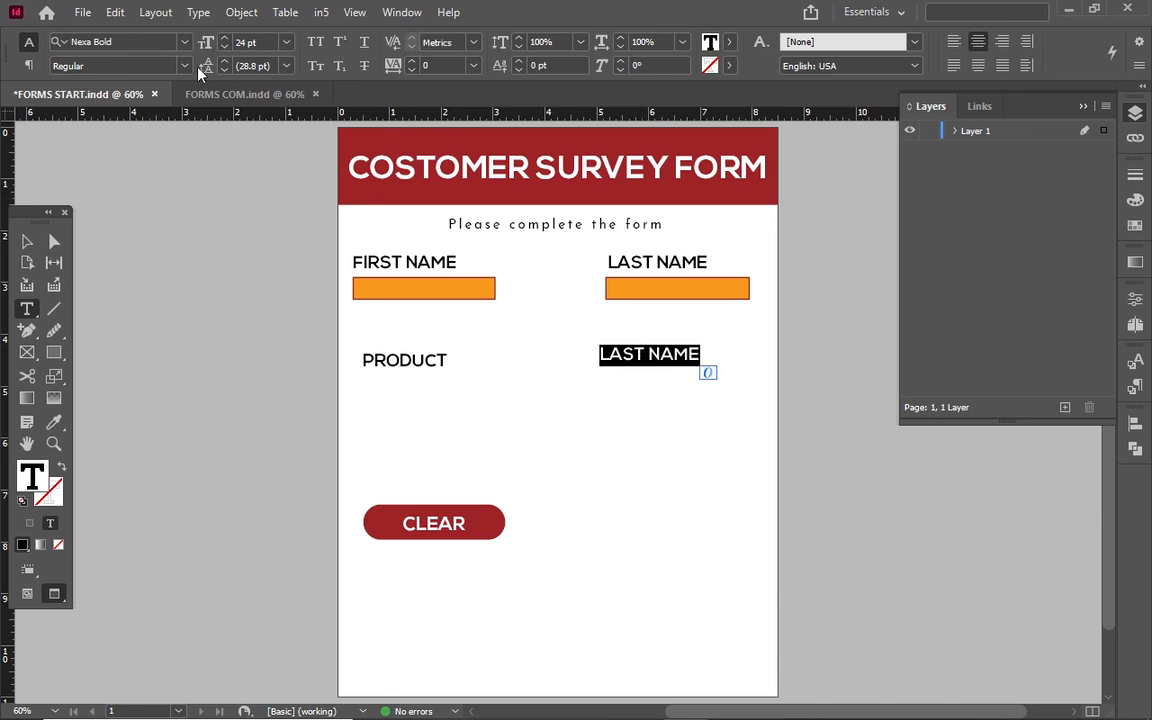
pyautogui.click(215, 94)
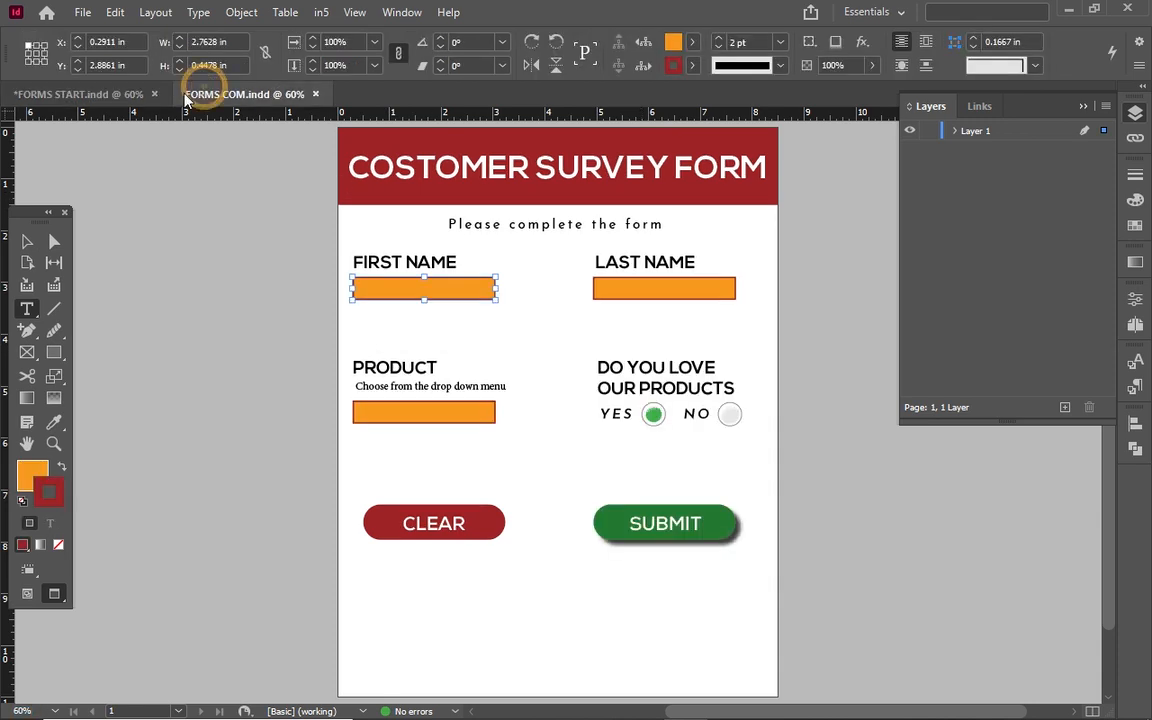
pyautogui.click(110, 94)
pyautogui.write('DO YOU O')
pyautogui.press('BackSpace')
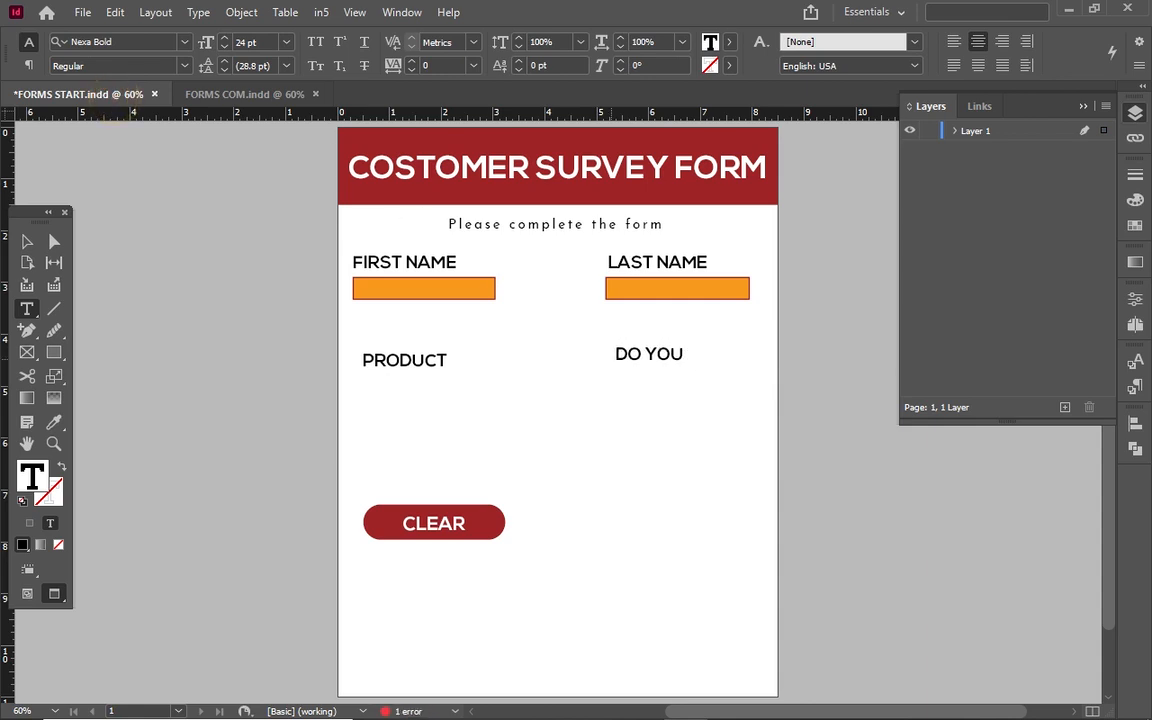
pyautogui.press('Escape')
pyautogui.moveTo(650, 360); pyautogui.dragTo(687, 411)
pyautogui.doubleClick(697, 366)
pyautogui.write('E OUR PRODUCTSD')
pyautogui.press('Escape')
# Enlarge the question frame, left-align its text, and nudge it to X 5.25 in.
pyautogui.moveTo(699, 380); pyautogui.dragTo(761, 380)
pyautogui.doubleClick(753, 376)
pyautogui.press('BackSpace')
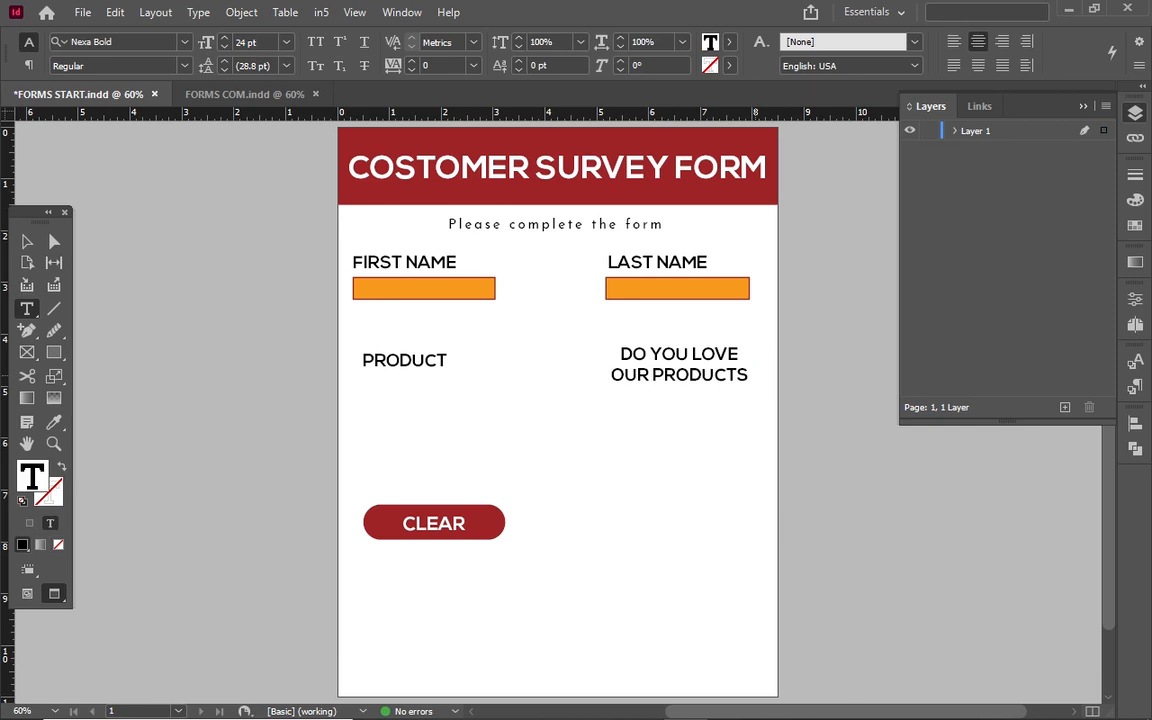
pyautogui.hotkey('ctrl', 'a')
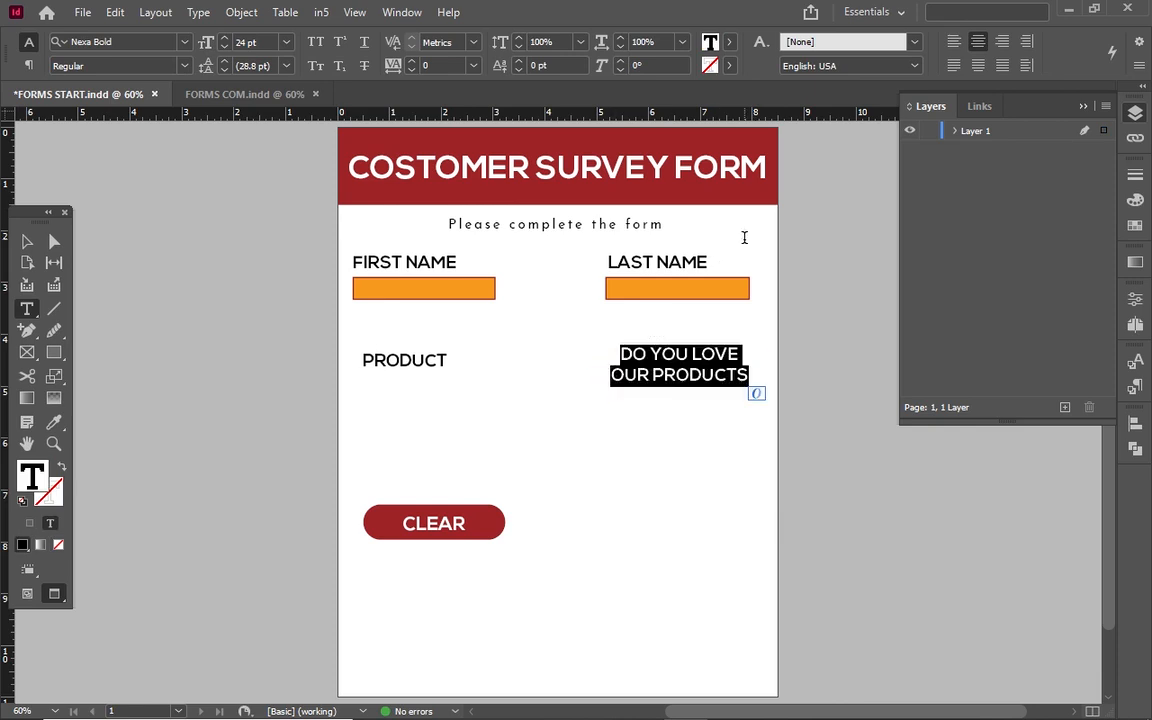
pyautogui.click(955, 41)
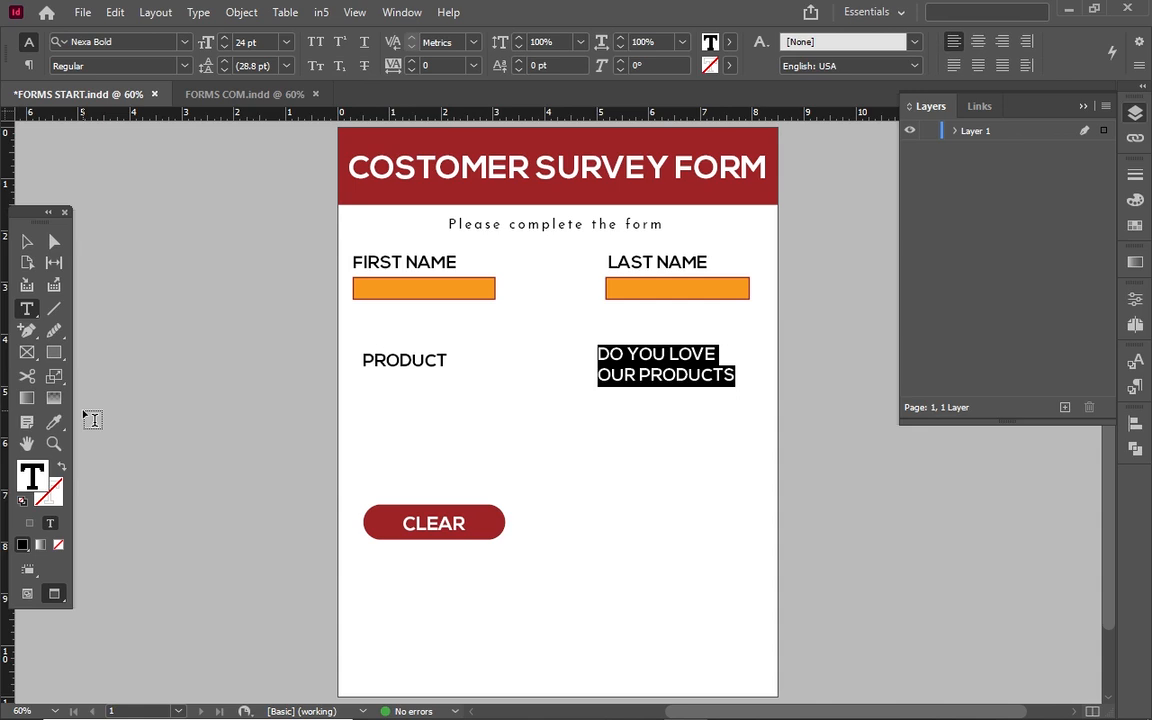
pyautogui.click(26, 242)
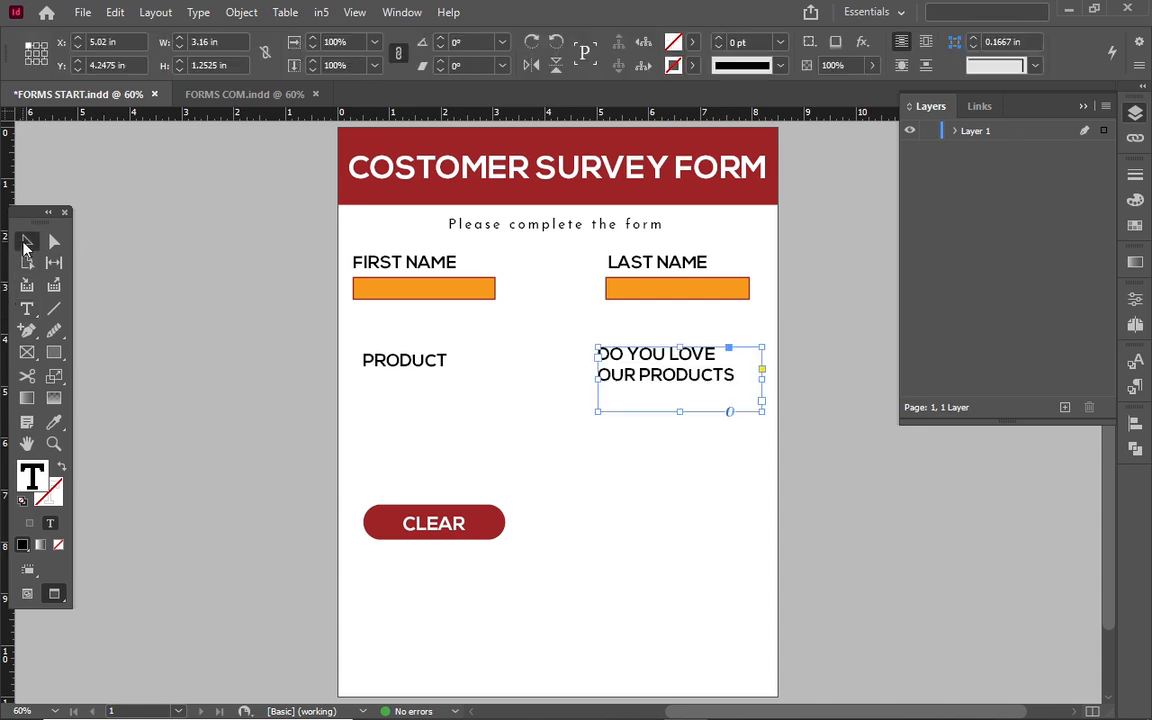
pyautogui.moveTo(651, 368); pyautogui.dragTo(663, 362)
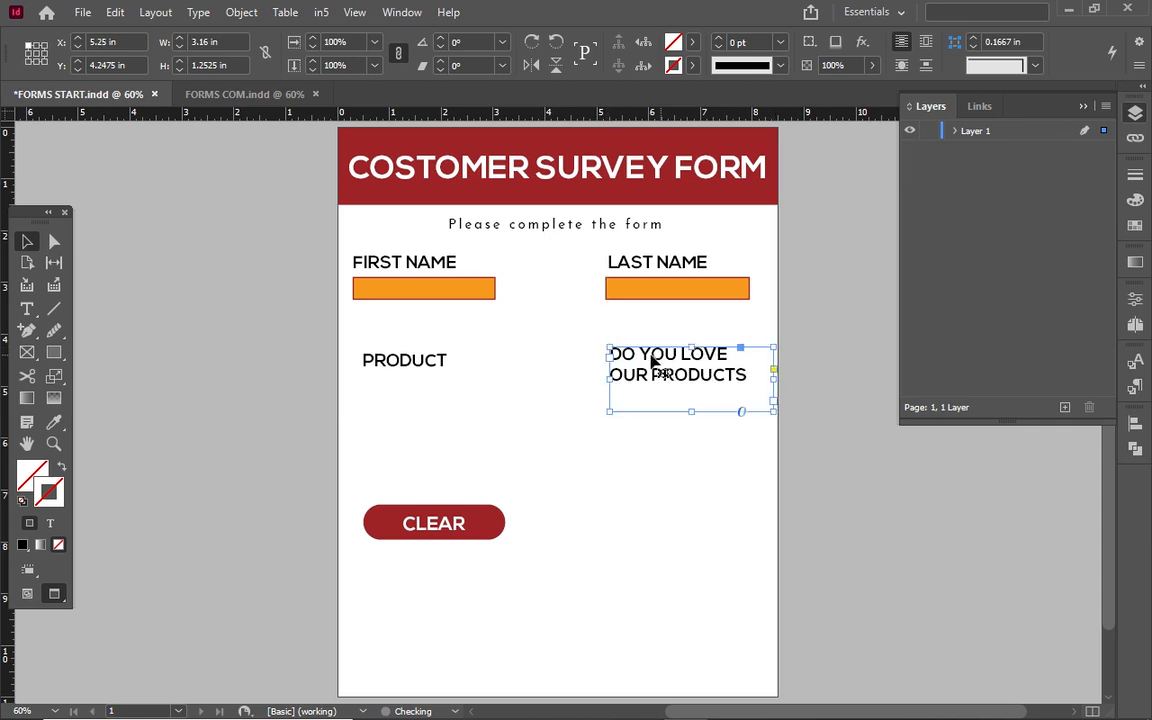
pyautogui.click(560, 350)
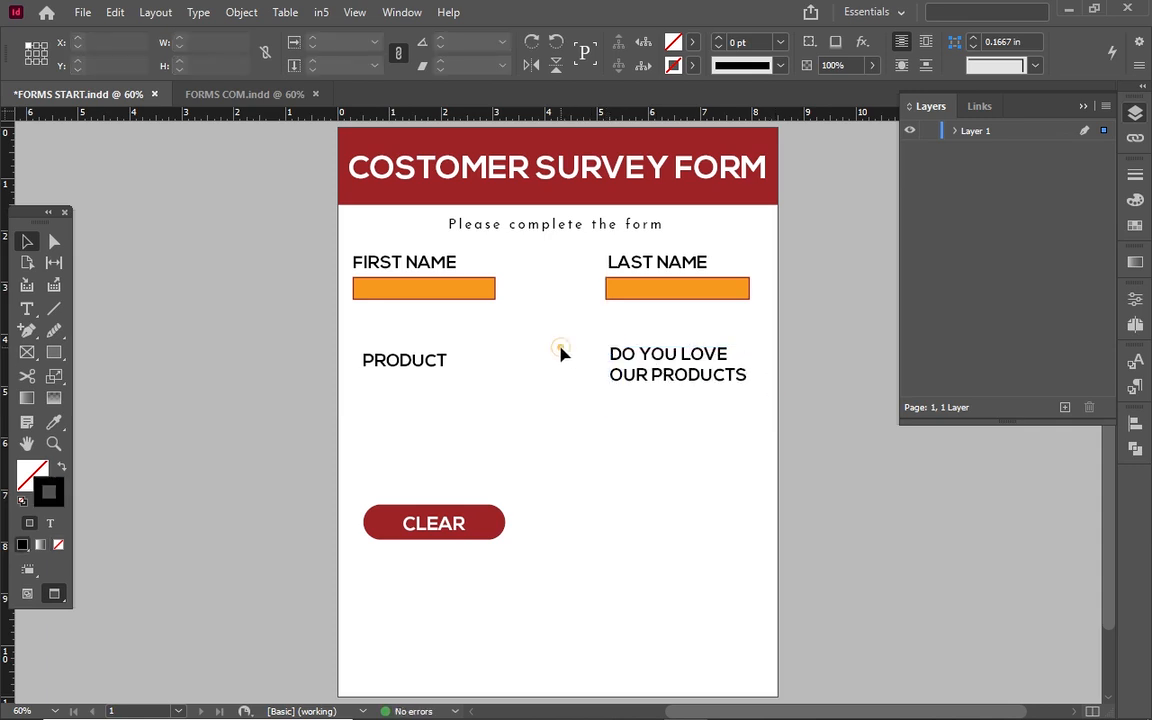
# Select the FIRST NAME box and open Window > Interactive > Buttons and Forms, docked on the right.
pyautogui.click(380, 300)
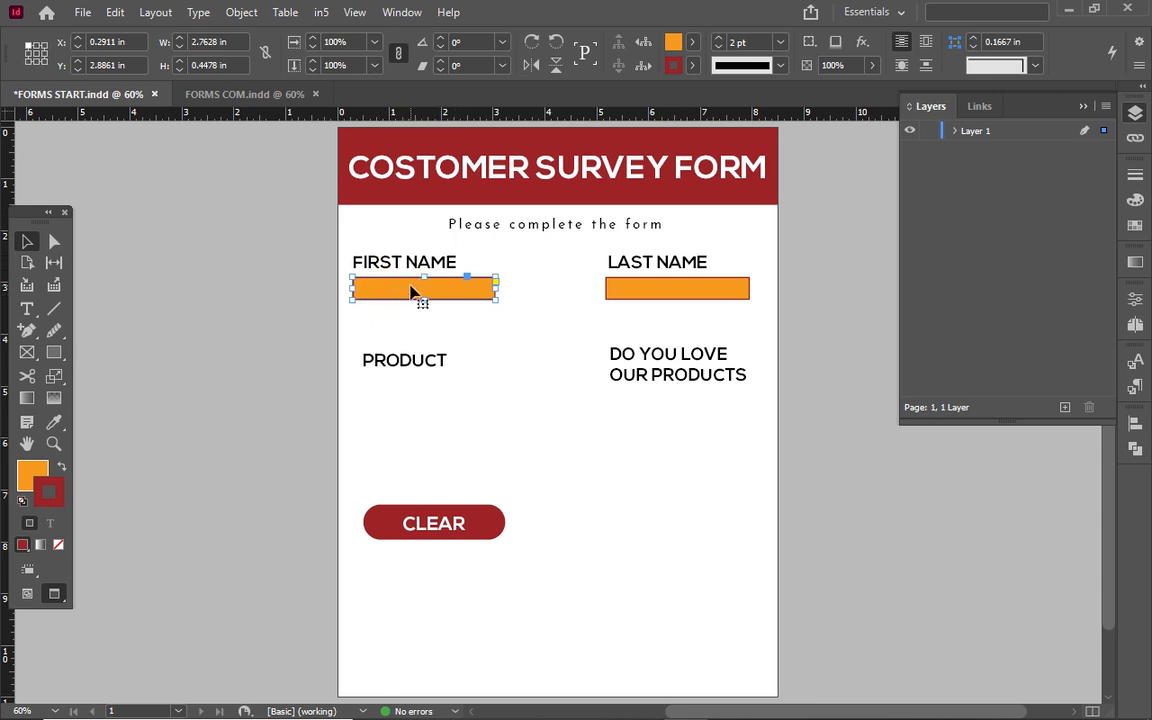
pyautogui.click(897, 18)
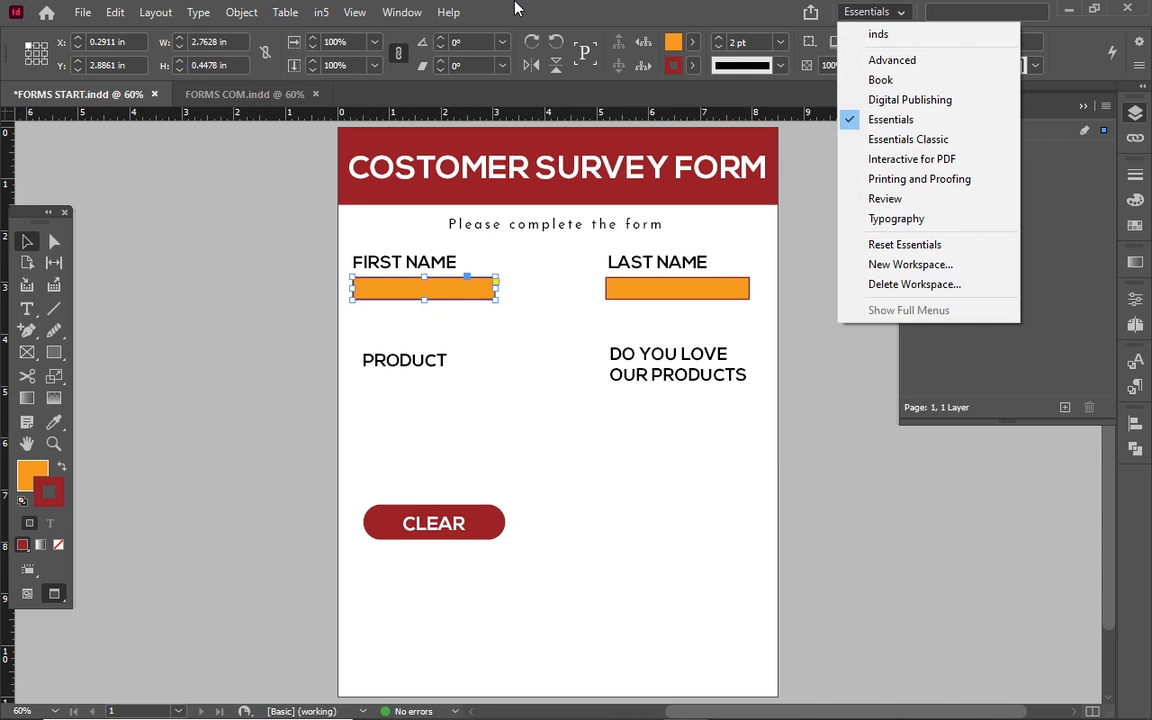
pyautogui.click(403, 15)
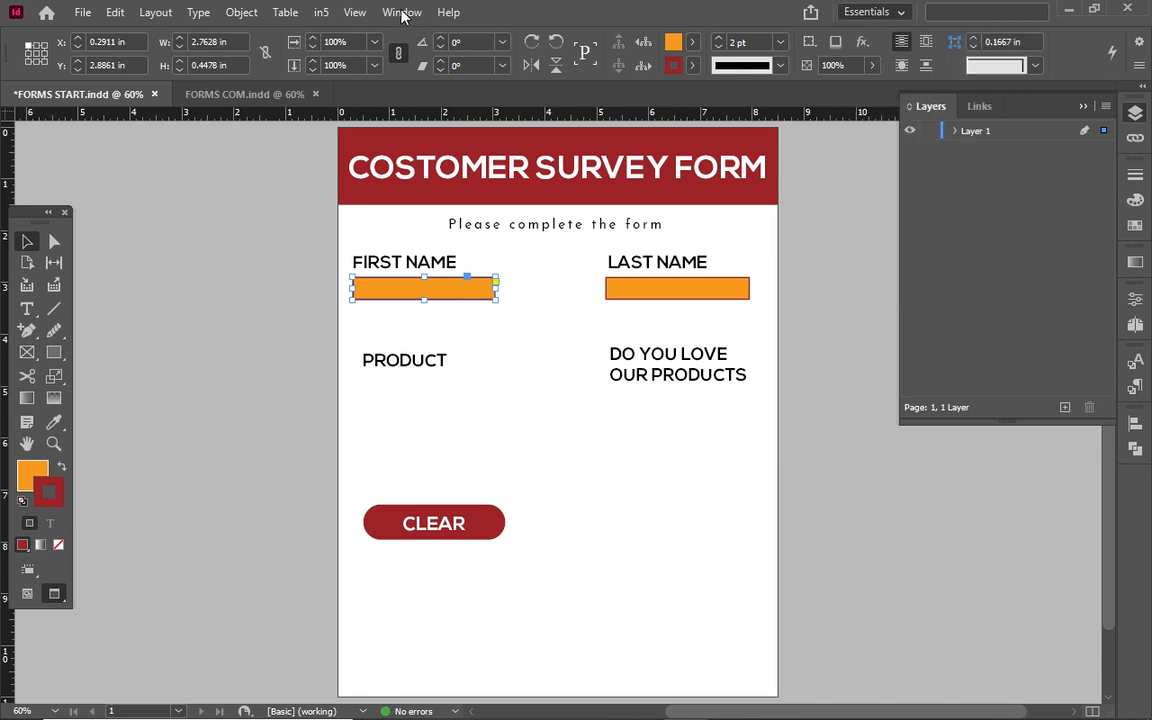
pyautogui.click(403, 15)
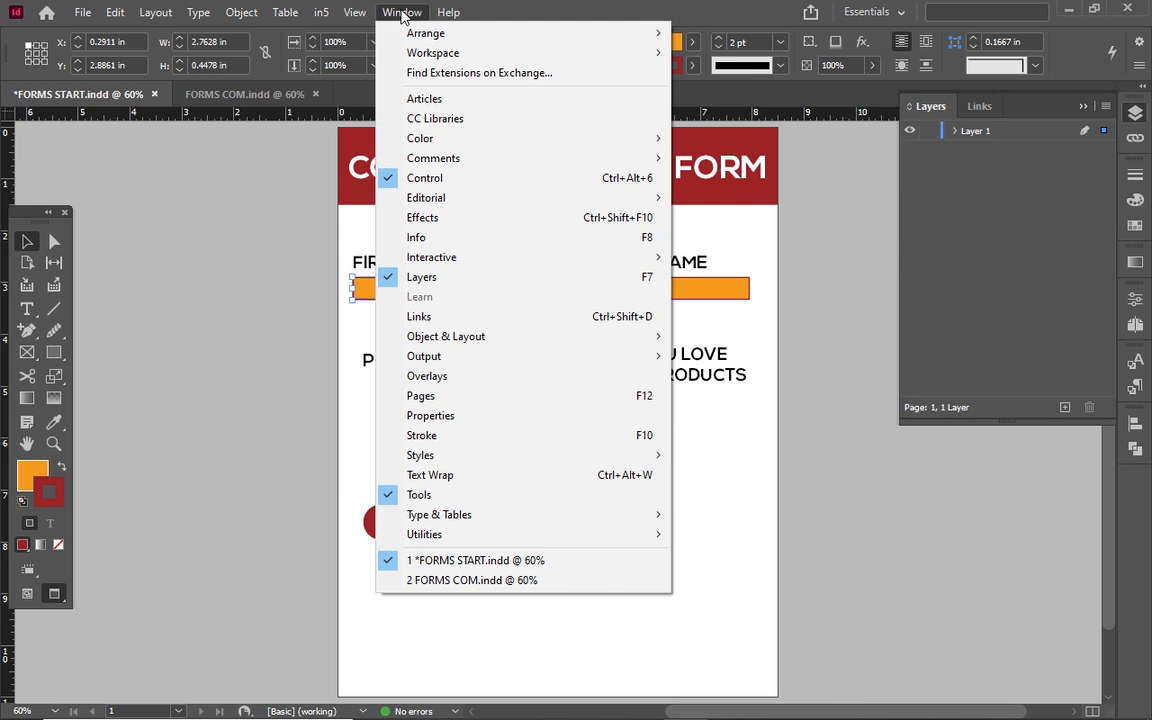
pyautogui.moveTo(503, 260)
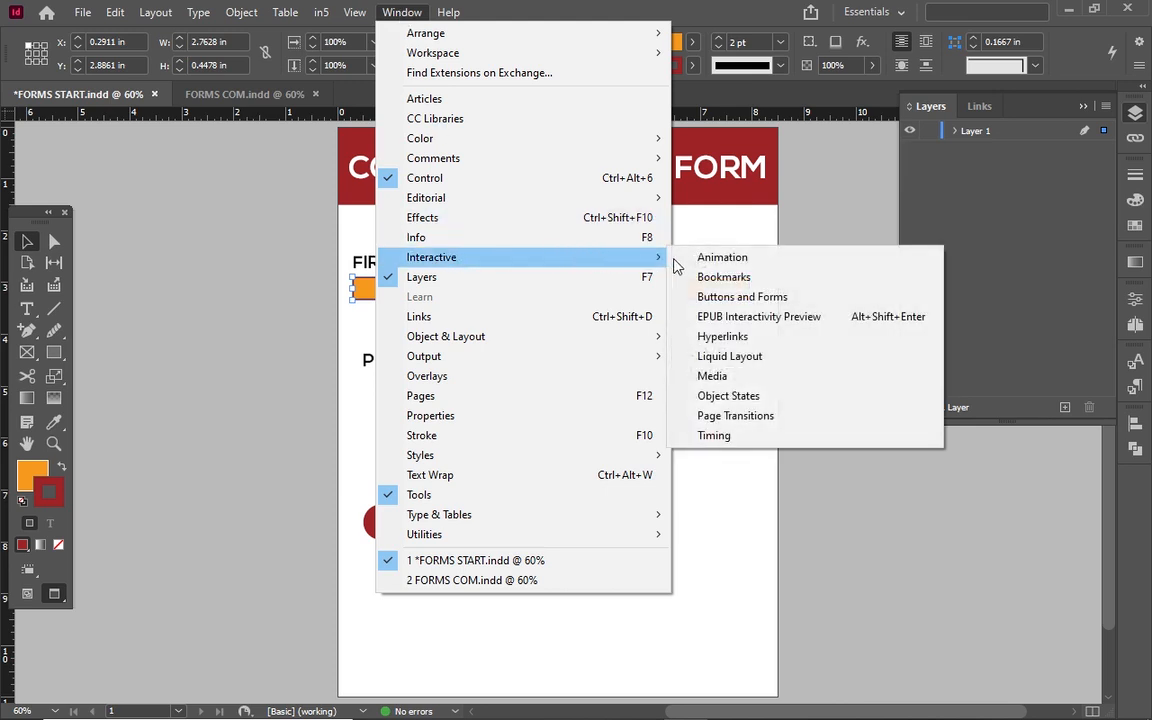
pyautogui.click(721, 297)
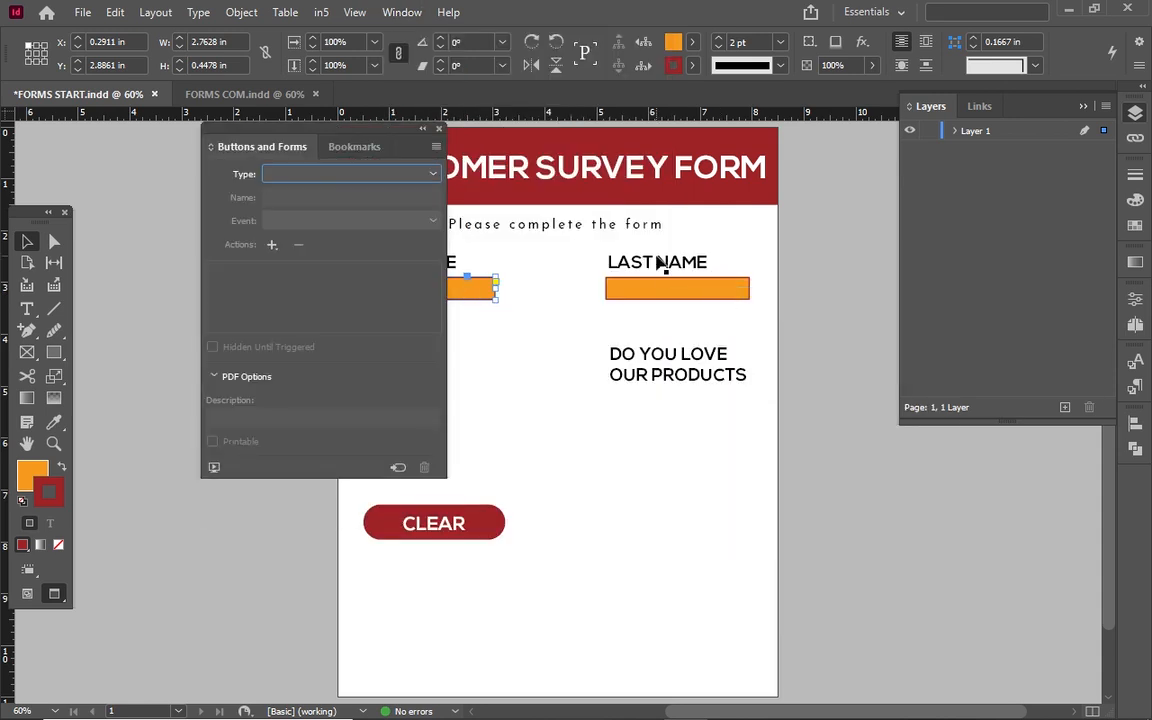
pyautogui.moveTo(306, 131); pyautogui.dragTo(920, 166)
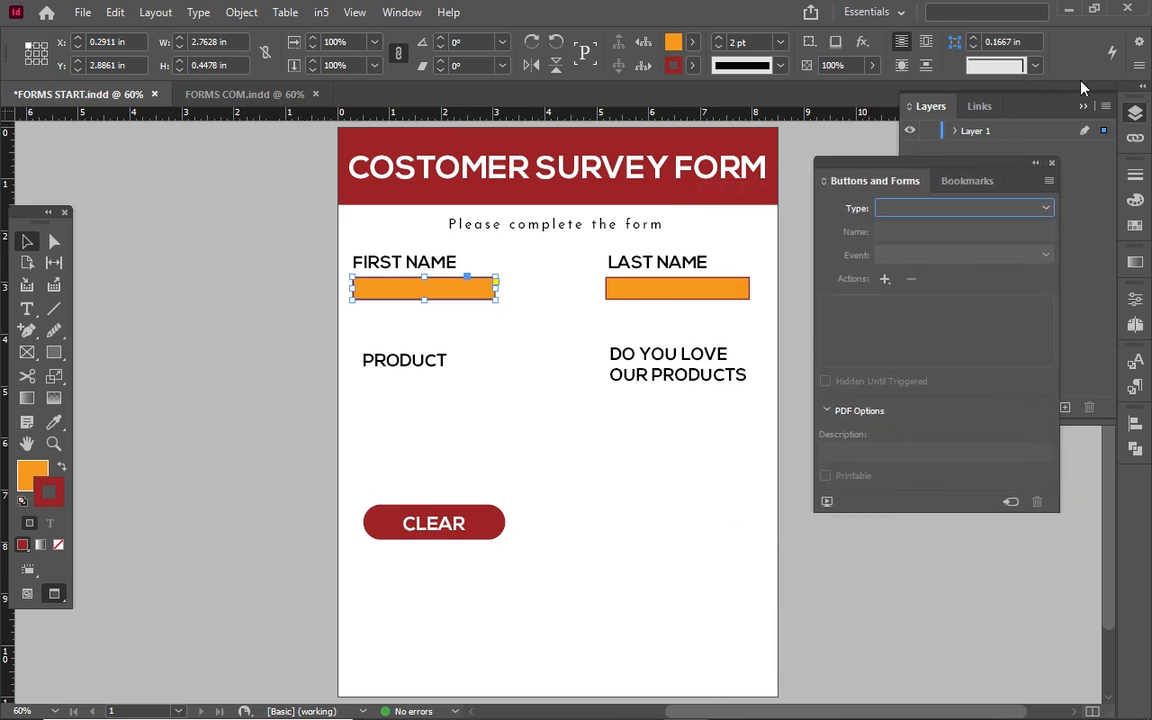
pyautogui.click(1084, 106)
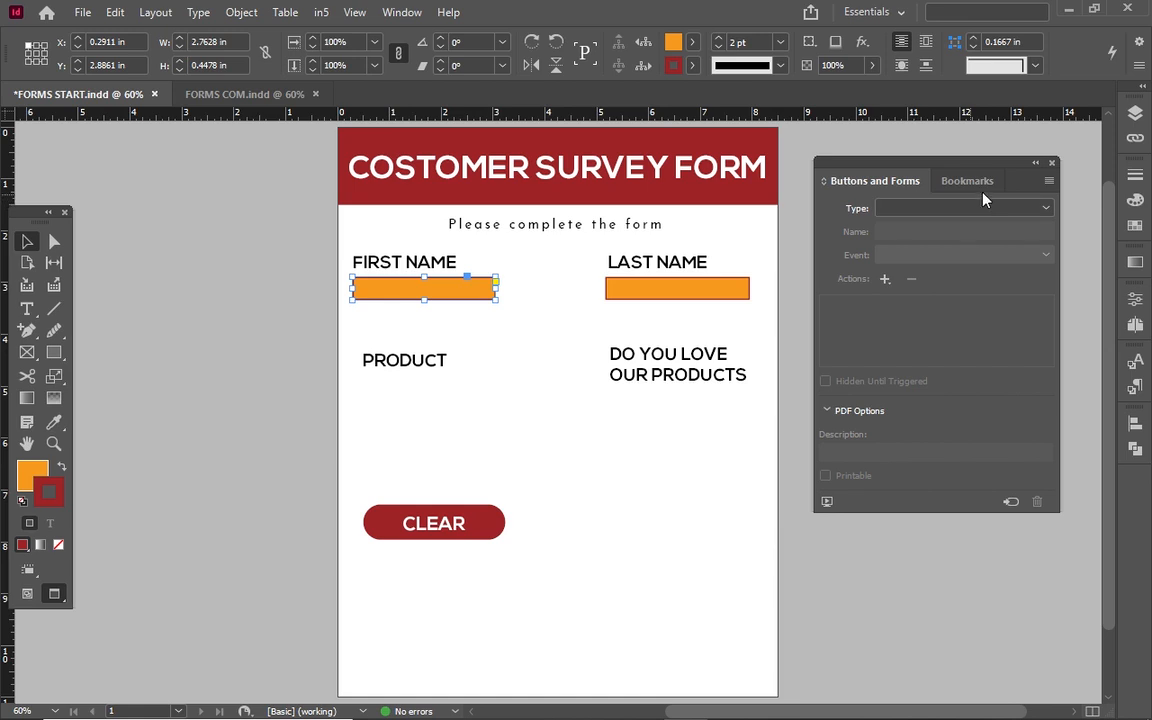
# Reopen Buttons and Forms with the FIRST NAME box selected and show the field Type list.
pyautogui.click(920, 210)
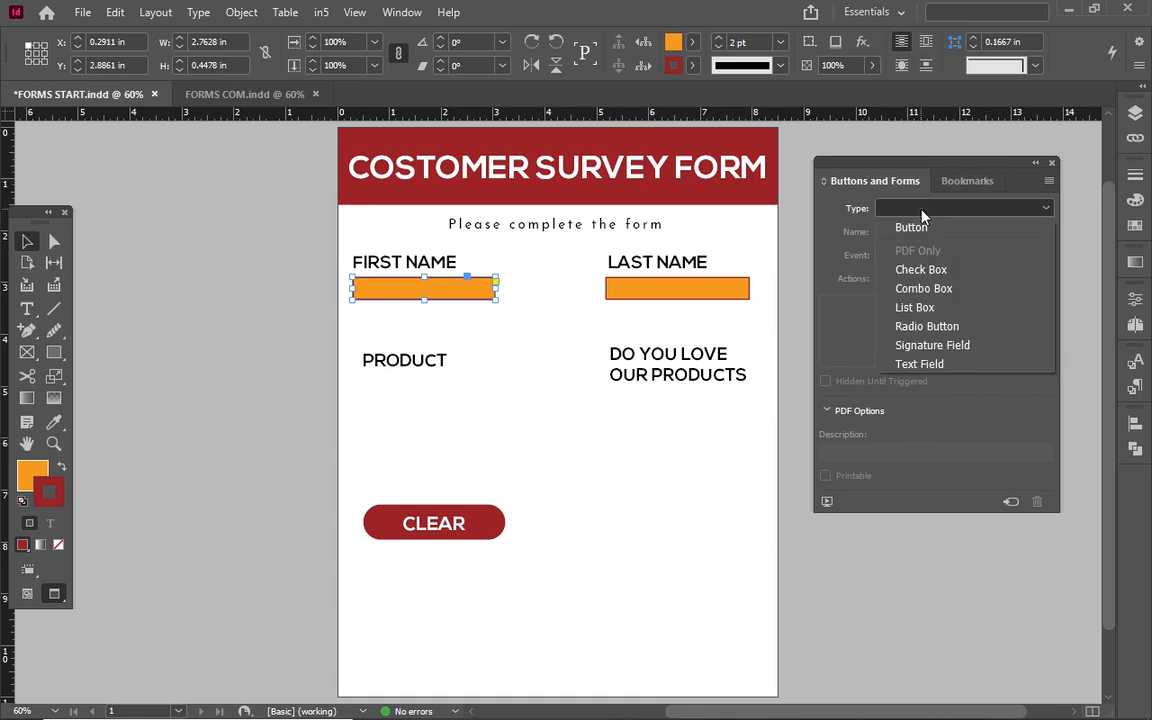
pyautogui.click(1007, 173)
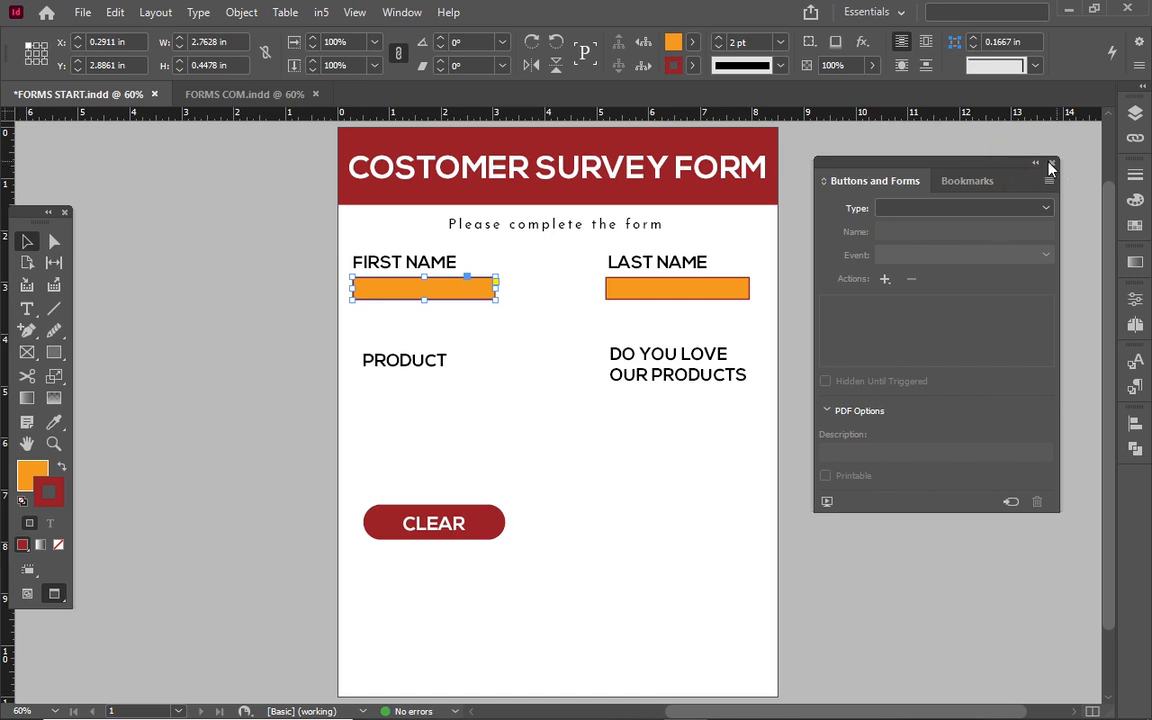
pyautogui.click(1050, 164)
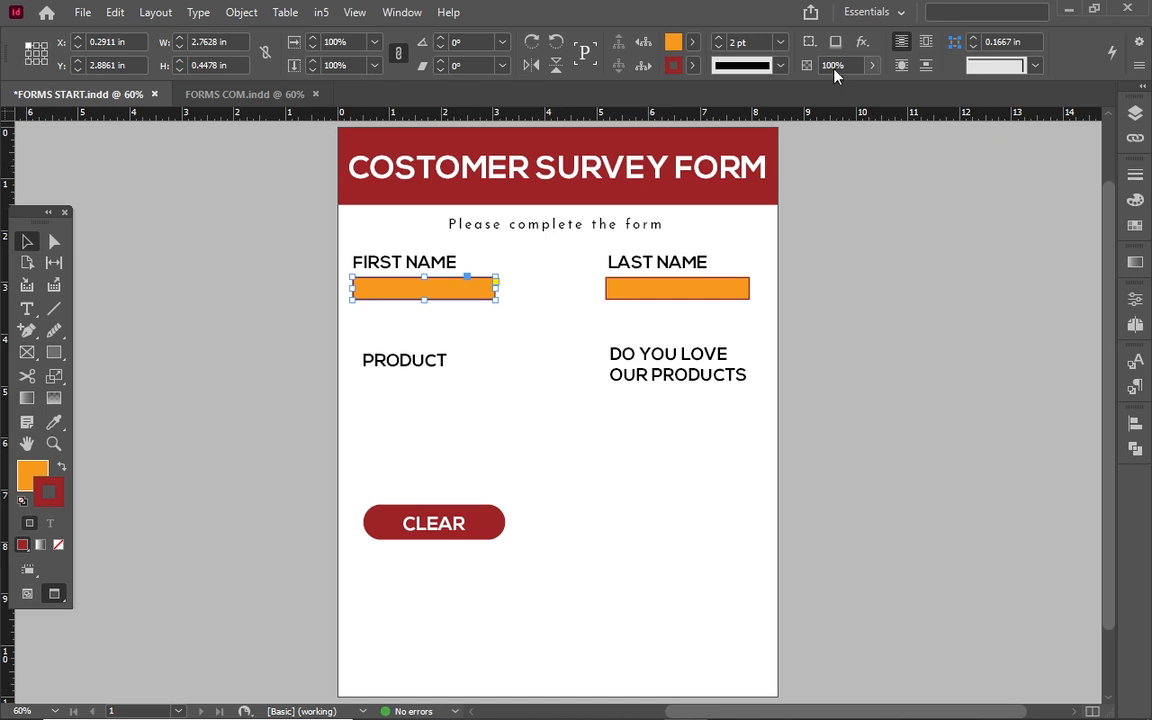
pyautogui.click(381, 12)
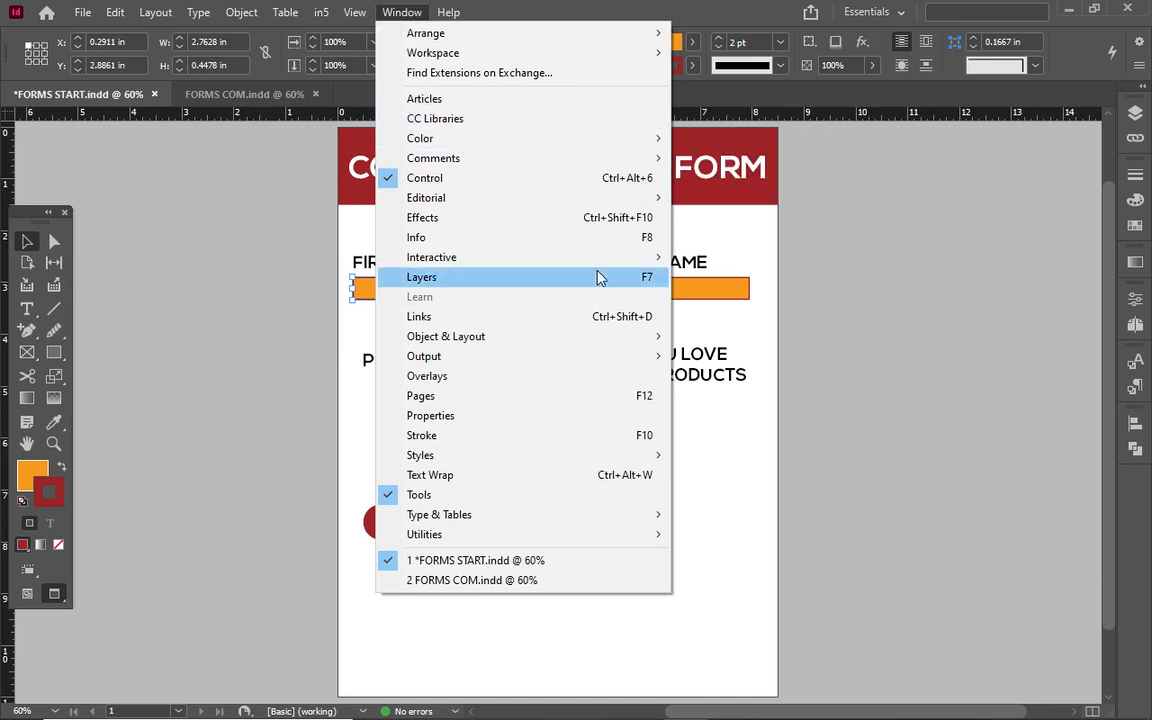
pyautogui.moveTo(645, 258)
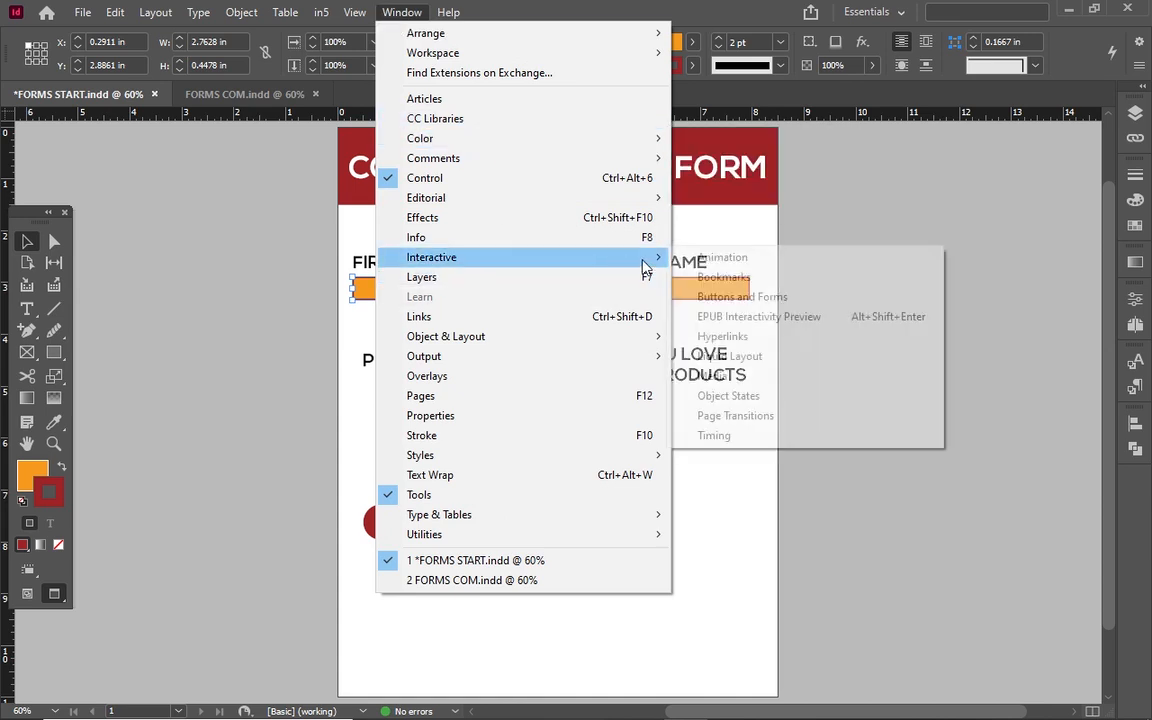
pyautogui.click(742, 297)
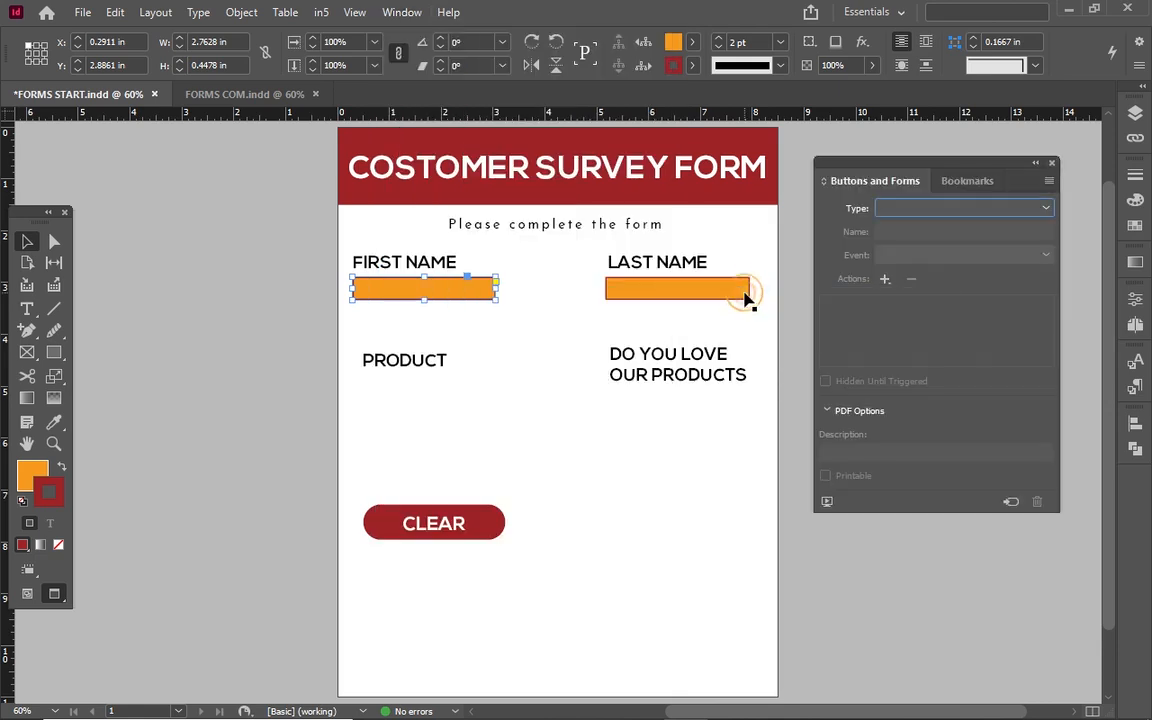
pyautogui.click(458, 296)
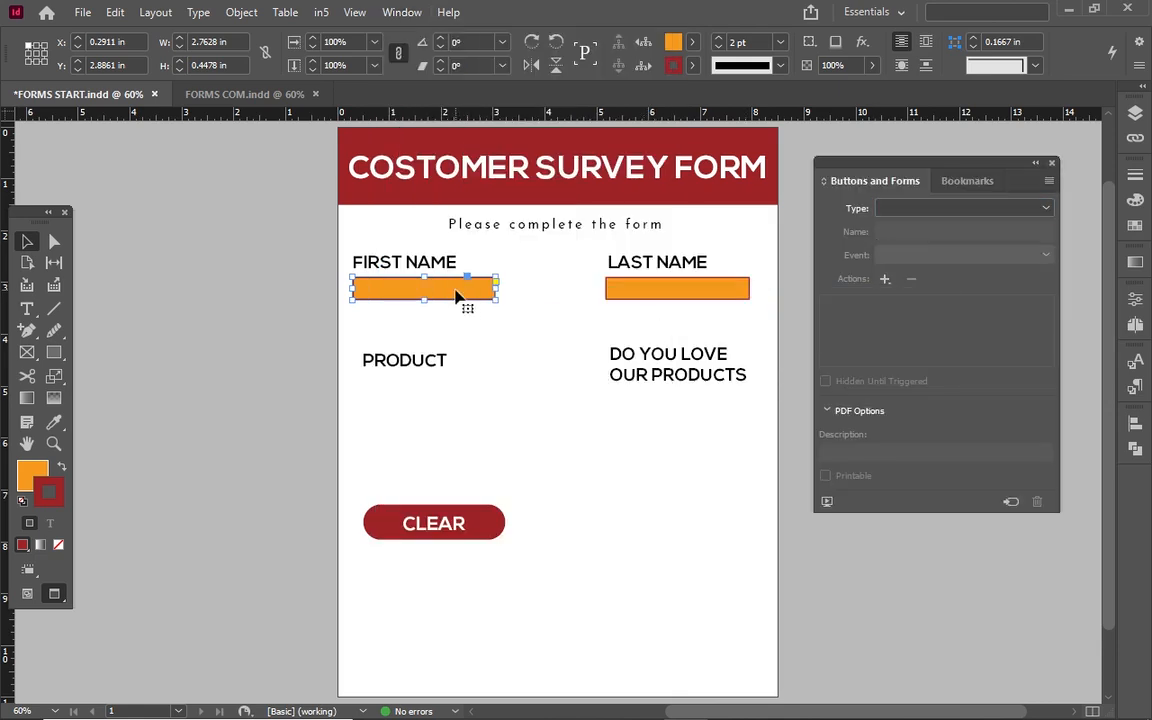
pyautogui.click(940, 210)
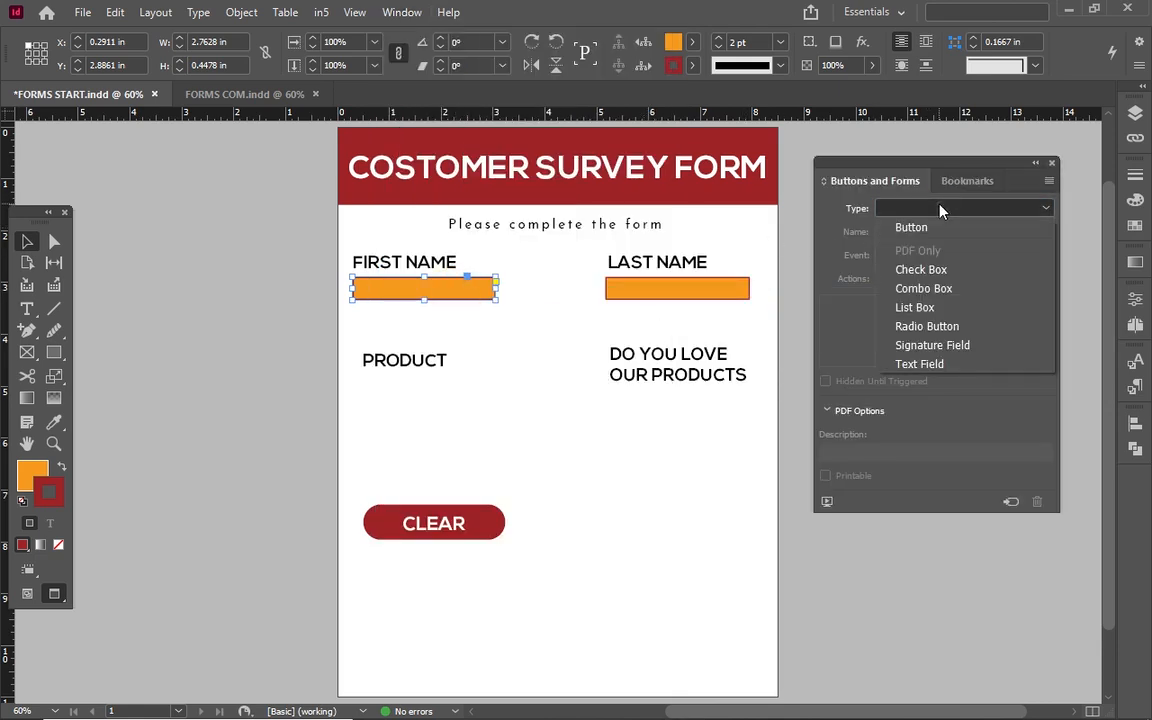
# Make the FIRST NAME box a text field named 'first name'.
pyautogui.click(916, 366)
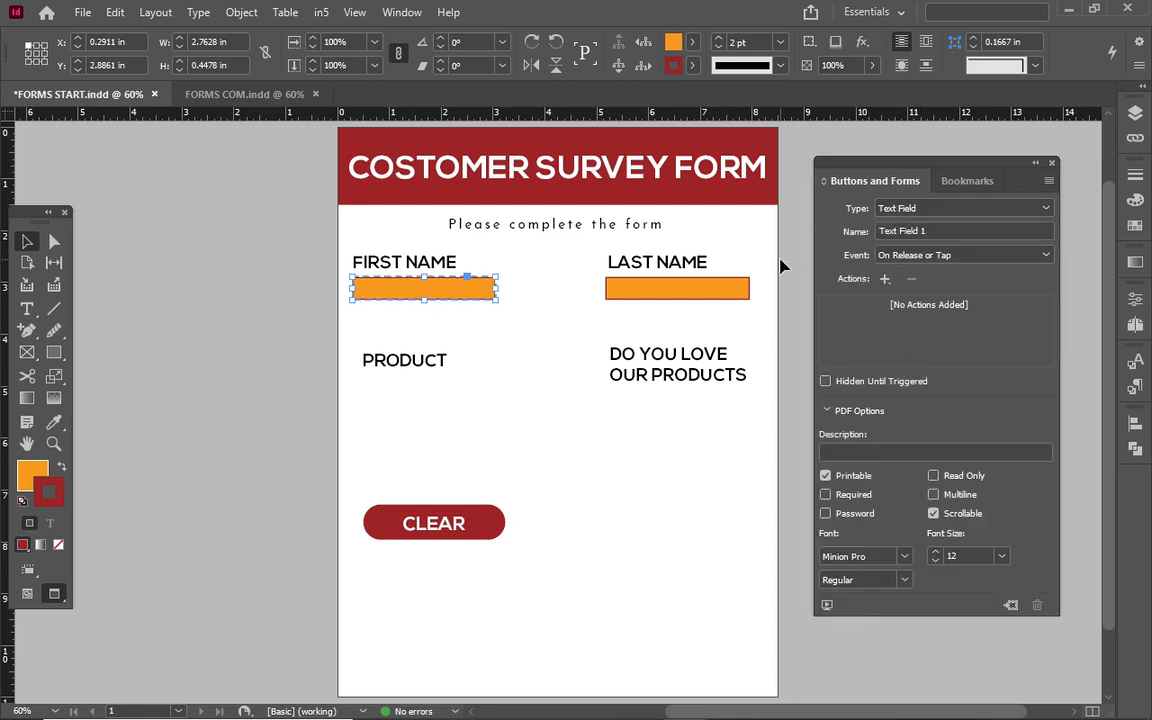
pyautogui.click(931, 227)
pyautogui.press('BackSpace')
pyautogui.press('BackSpace')
pyautogui.press('BackSpace')
pyautogui.press('BackSpace')
pyautogui.press('BackSpace')
pyautogui.press('BackSpace')
pyautogui.press('BackSpace')
pyautogui.press('BackSpace')
pyautogui.press('BackSpace')
pyautogui.press('BackSpace')
pyautogui.press('BackSpace')
pyautogui.press('BackSpace')
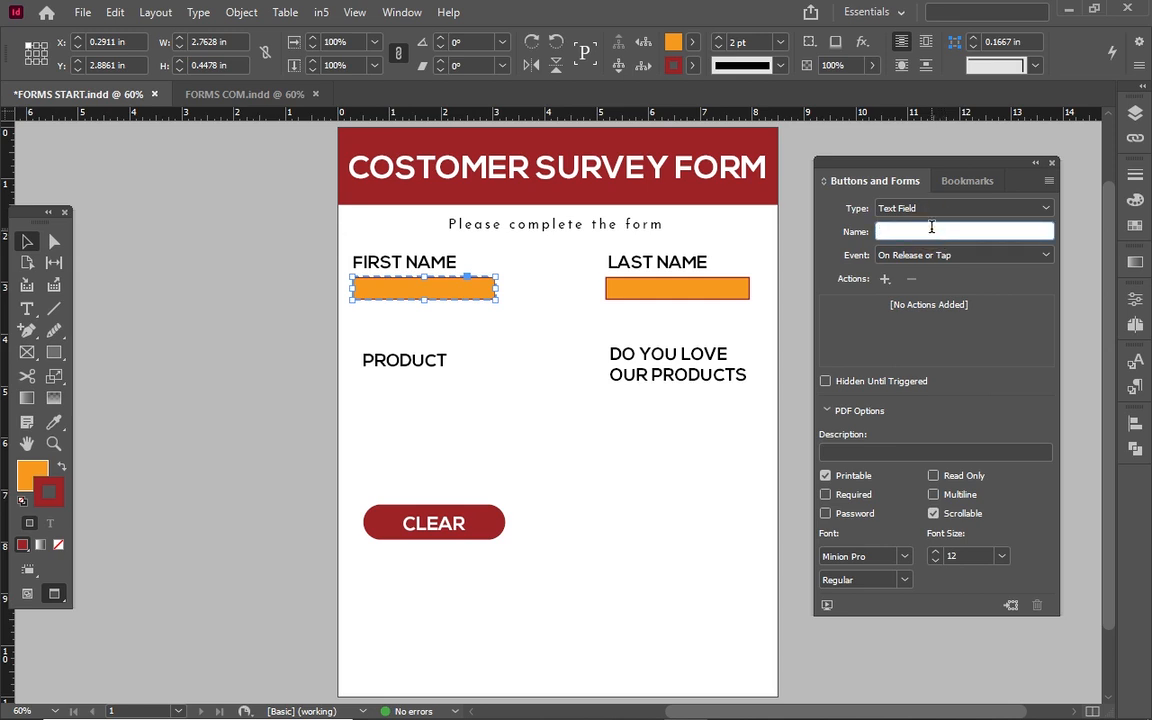
pyautogui.write('first name')
pyautogui.click(825, 500)
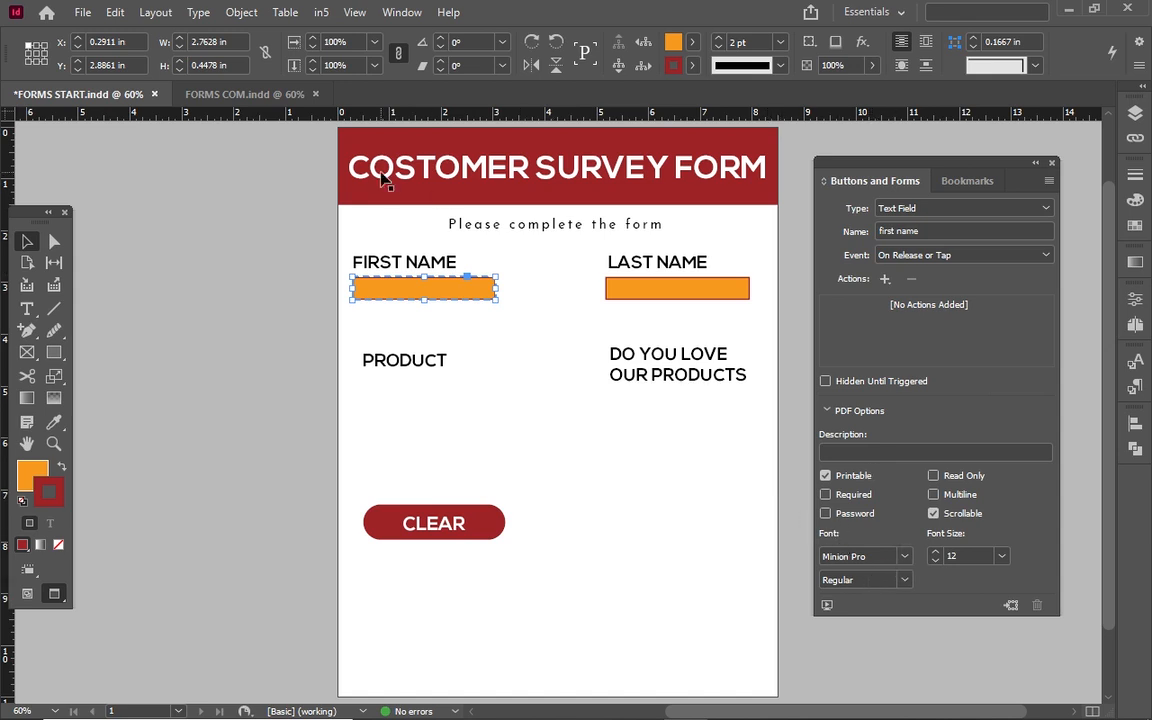
# Keep the field in Minion Pro and raise its font size to 15 pt.
pyautogui.click(244, 96)
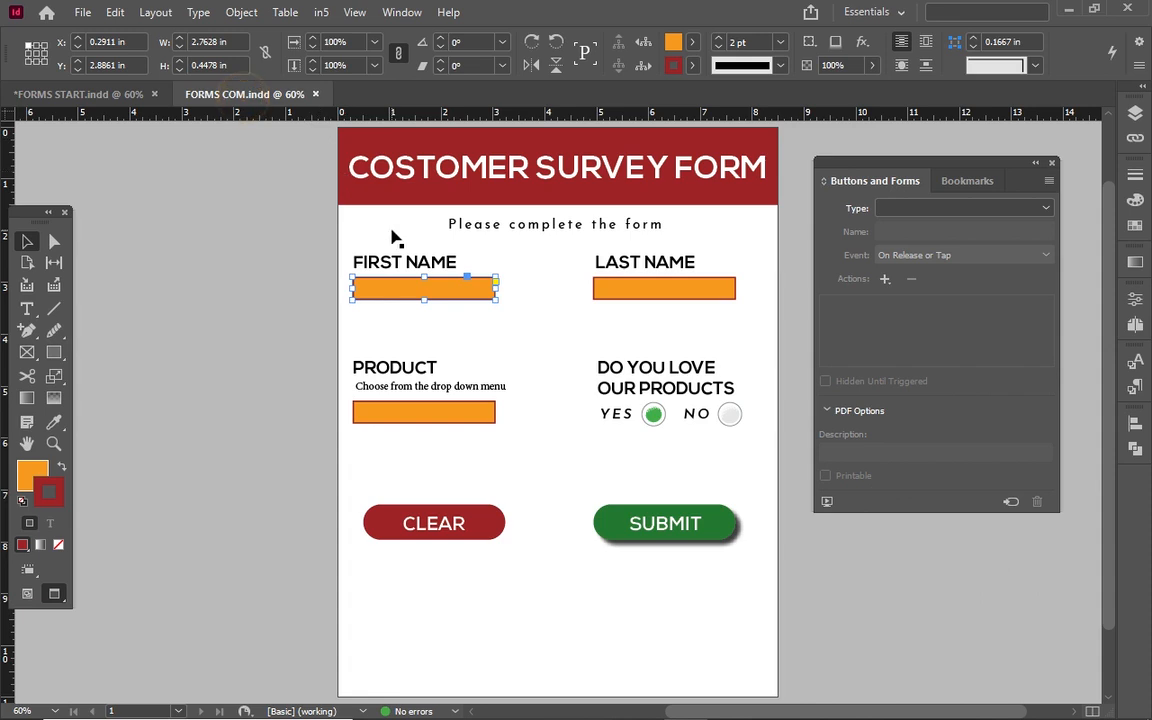
pyautogui.click(108, 93)
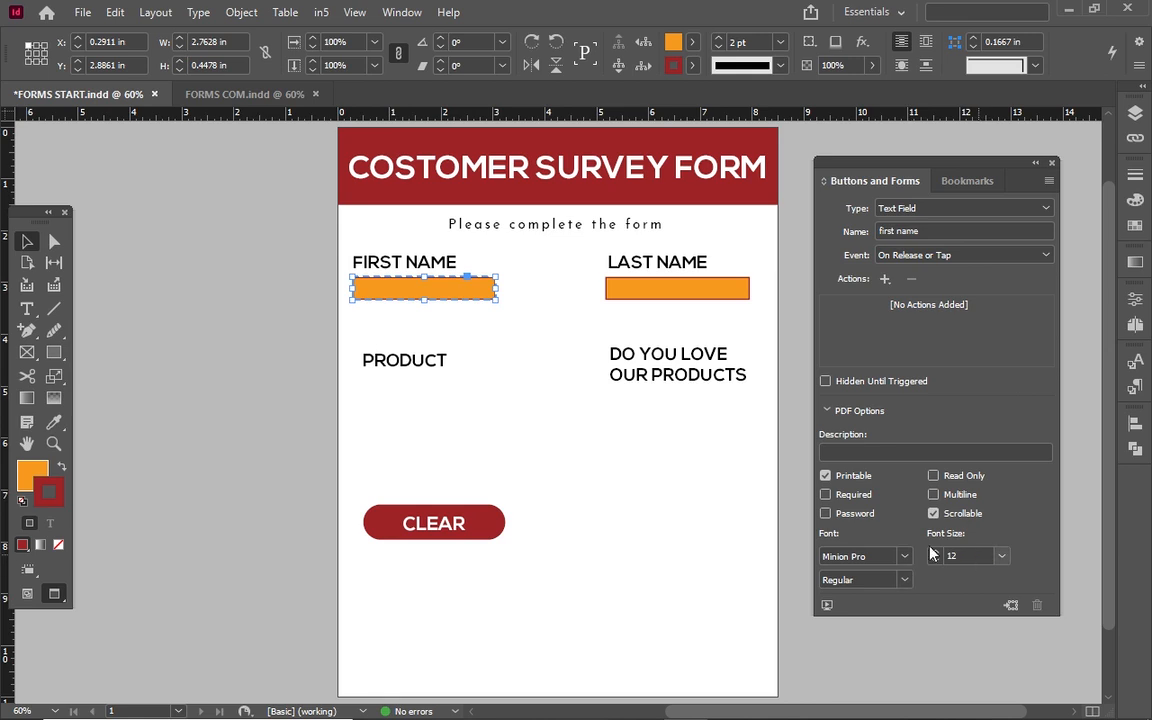
pyautogui.click(906, 558)
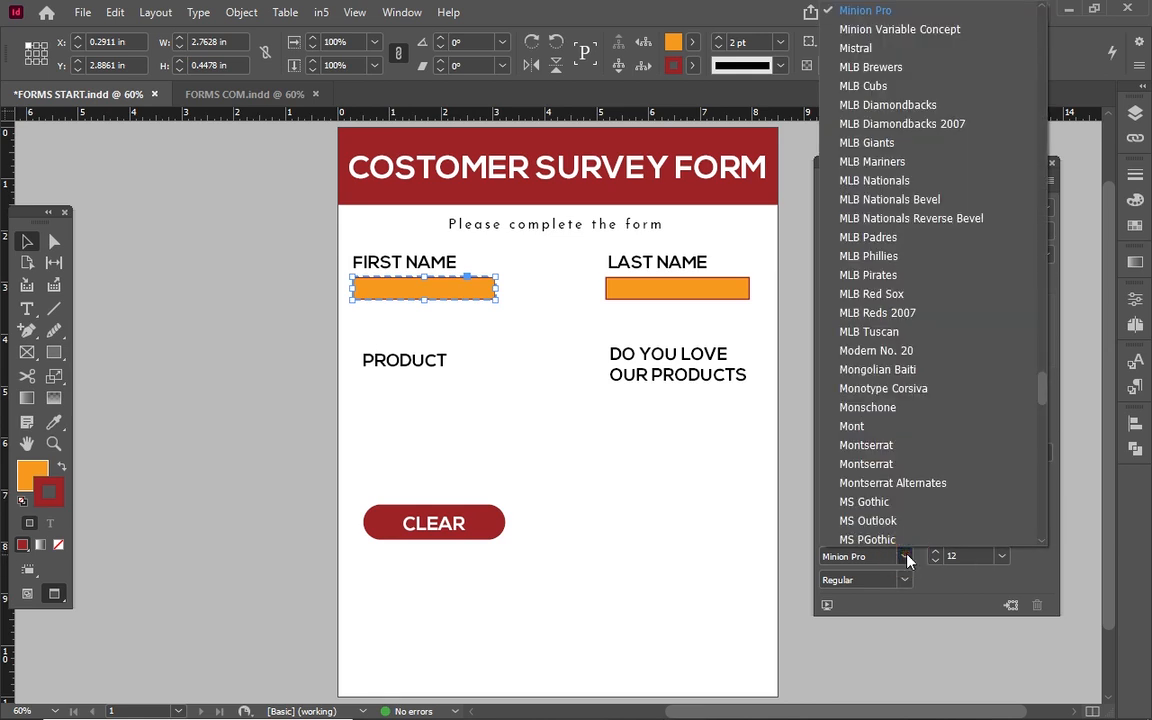
pyautogui.click(905, 559)
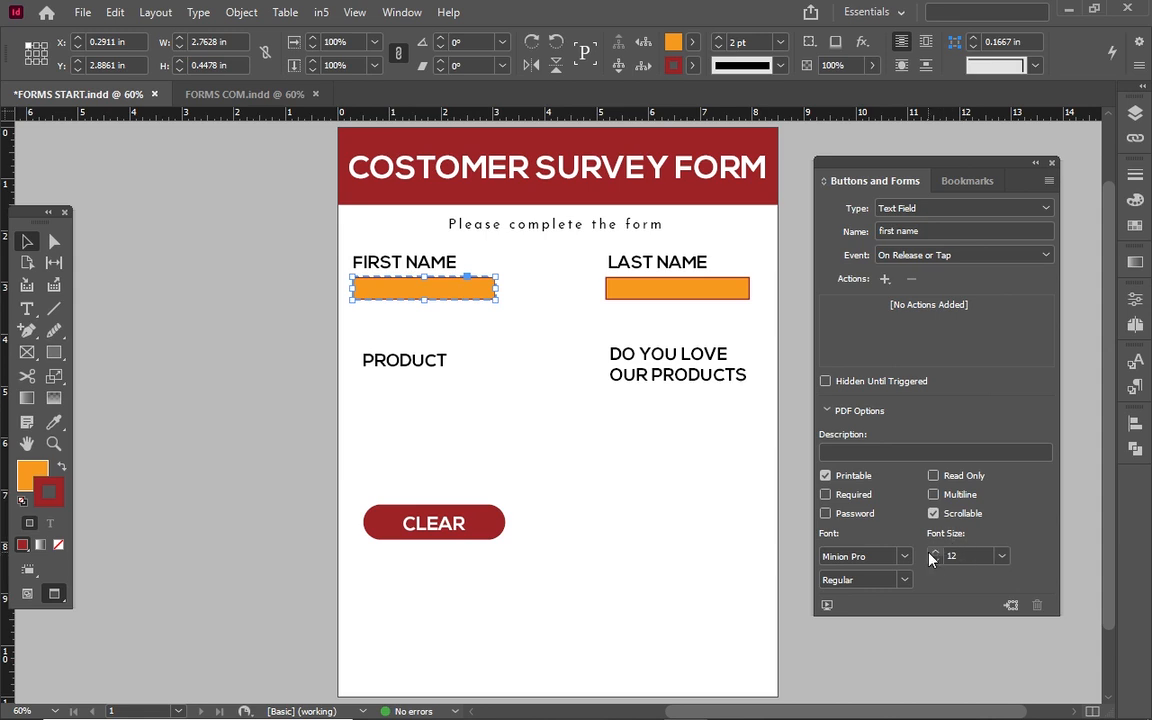
pyautogui.click(933, 553)
pyautogui.click(933, 553)
pyautogui.click(933, 553)
# Make the LAST NAME box a Text Field named 'last name' at 15 pt, then deselect it.
pyautogui.click(697, 290)
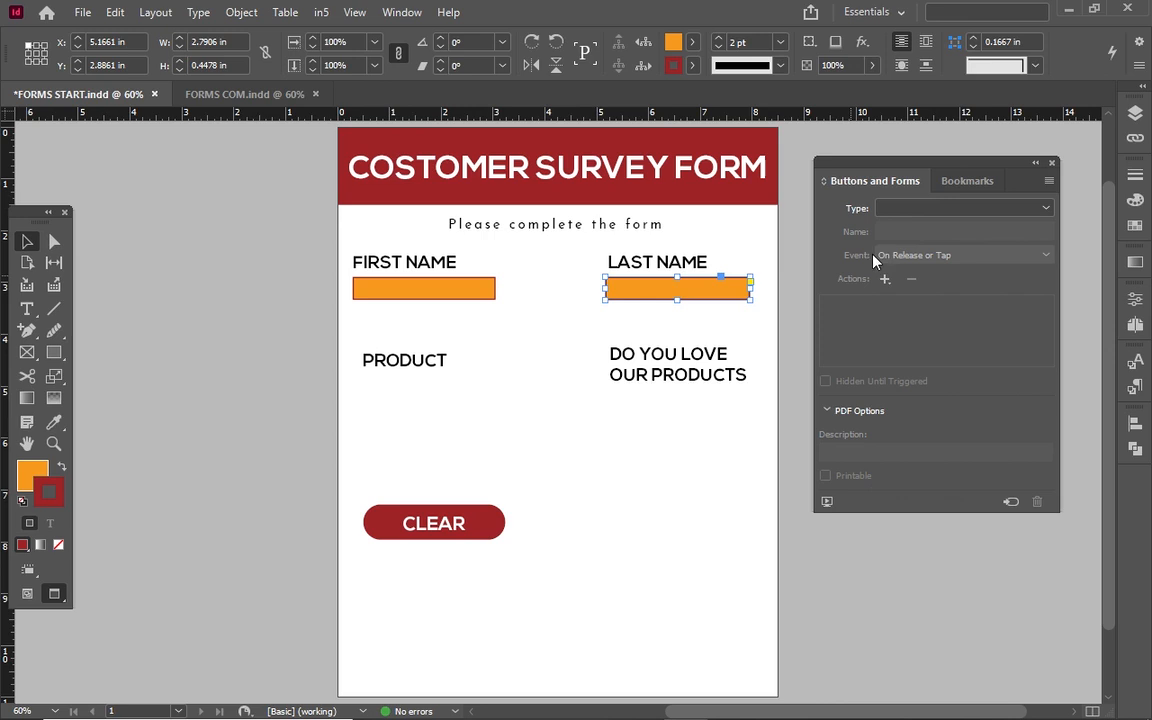
pyautogui.click(912, 208)
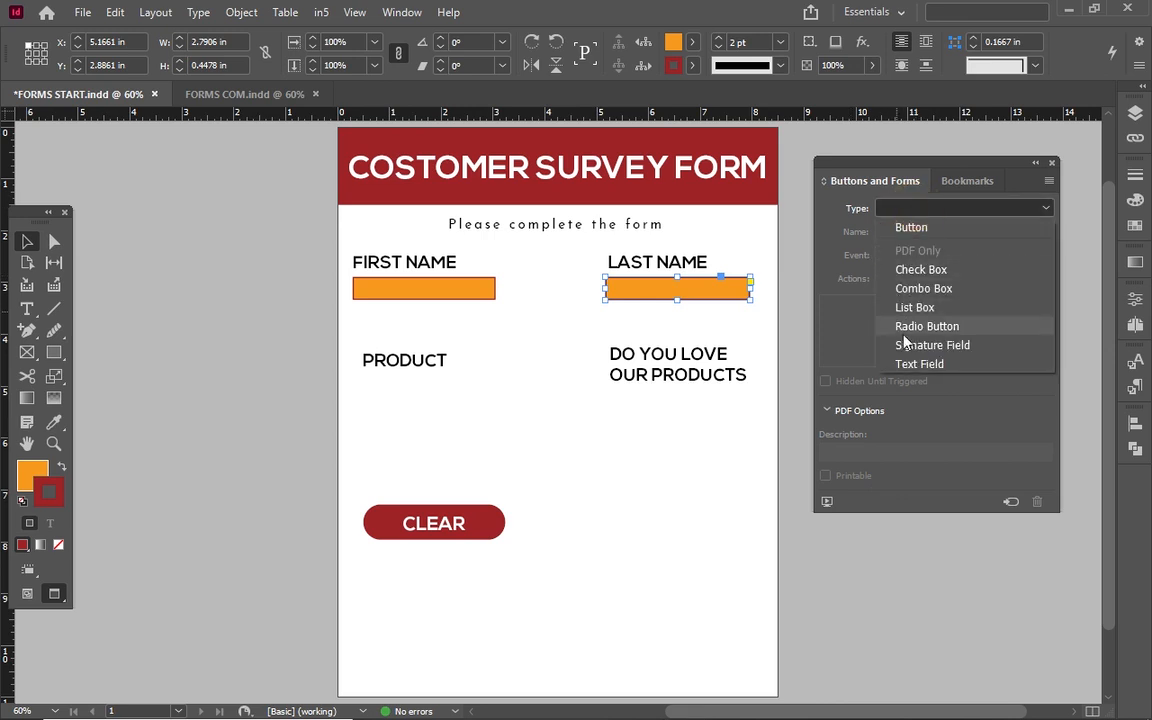
pyautogui.click(912, 365)
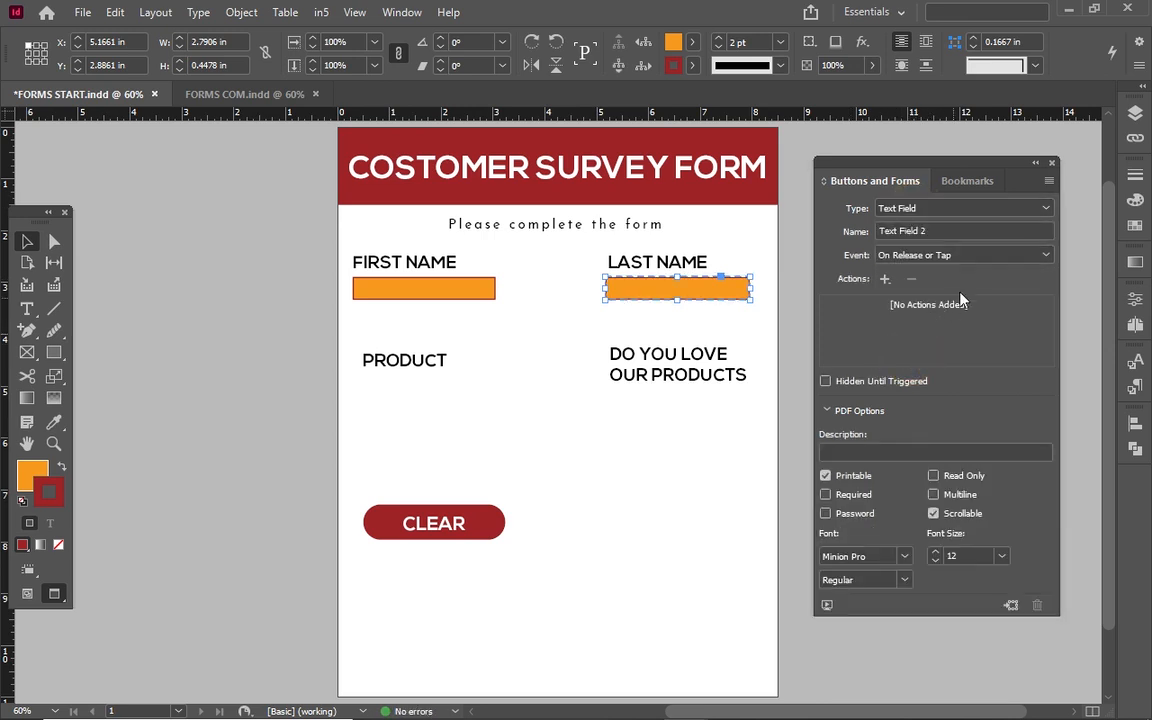
pyautogui.tripleClick(988, 231)
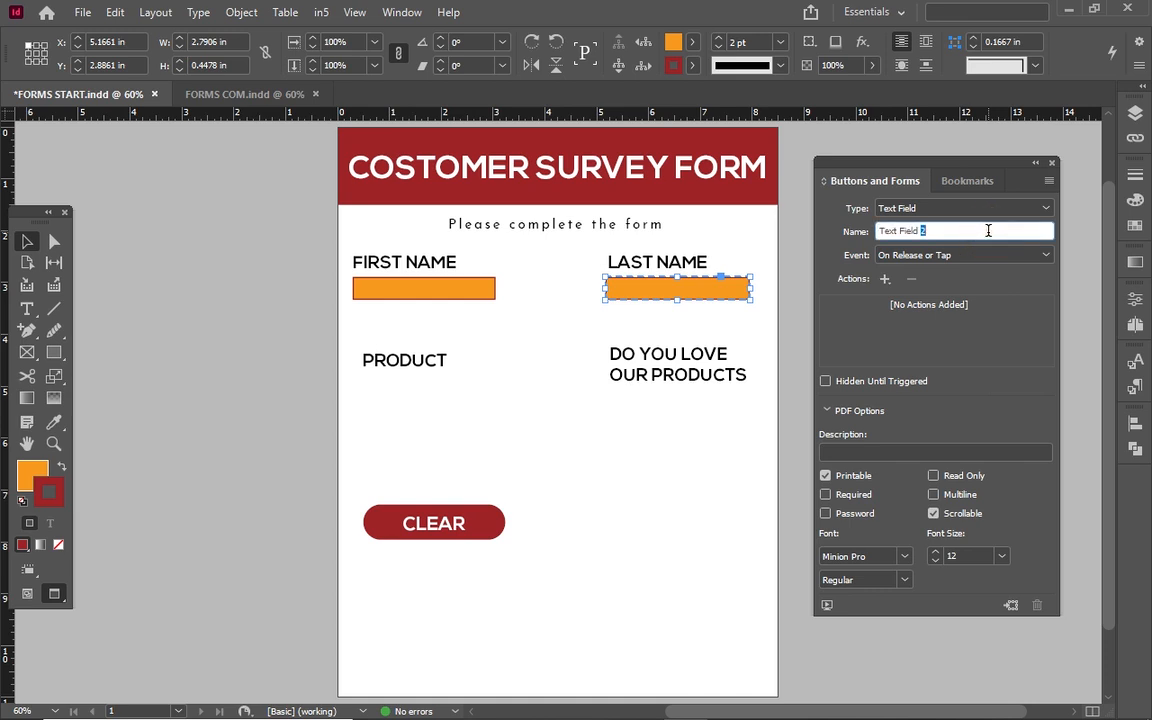
pyautogui.write('last name')
pyautogui.click(933, 551)
pyautogui.click(933, 551)
pyautogui.click(933, 551)
pyautogui.click(401, 405)
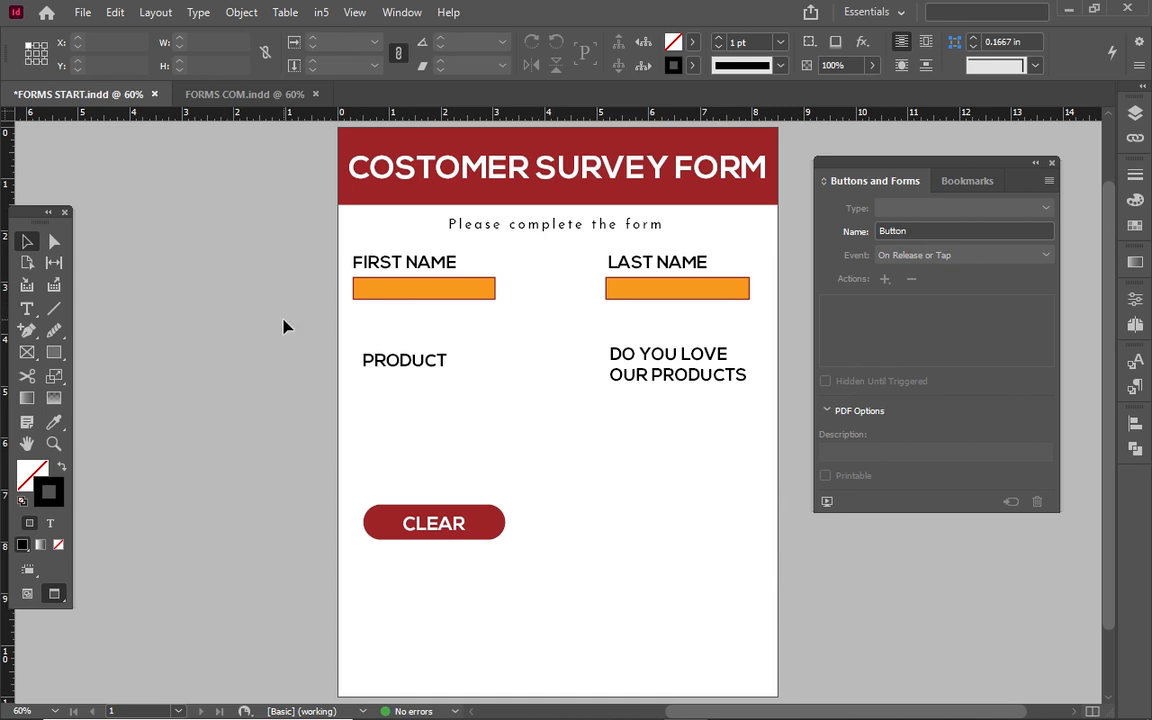
# Draw an orange box with a 2 pt dark red outline below PRODUCT.
pyautogui.click(27, 352)
pyautogui.moveTo(357, 374); pyautogui.dragTo(497, 398)
pyautogui.click(692, 42)
pyautogui.click(570, 216)
pyautogui.click(727, 65)
pyautogui.click(548, 258)
pyautogui.click(27, 241)
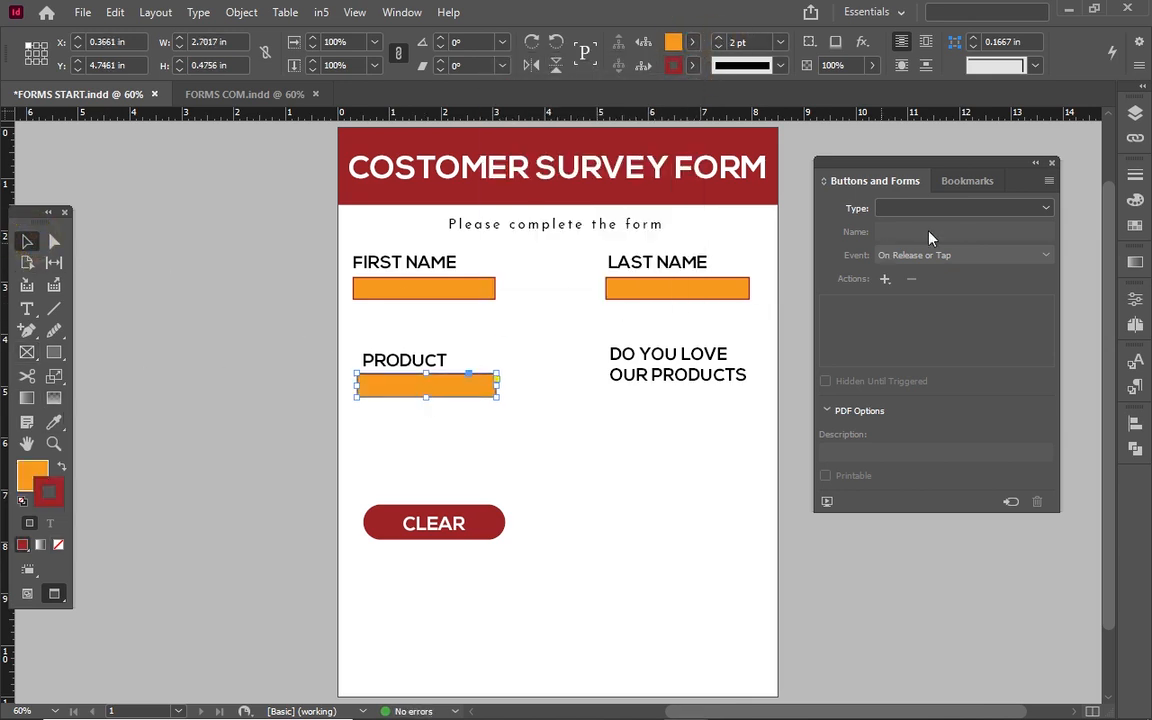
# Make the Product box a Combo Box with 15 pt text.
pyautogui.click(968, 206)
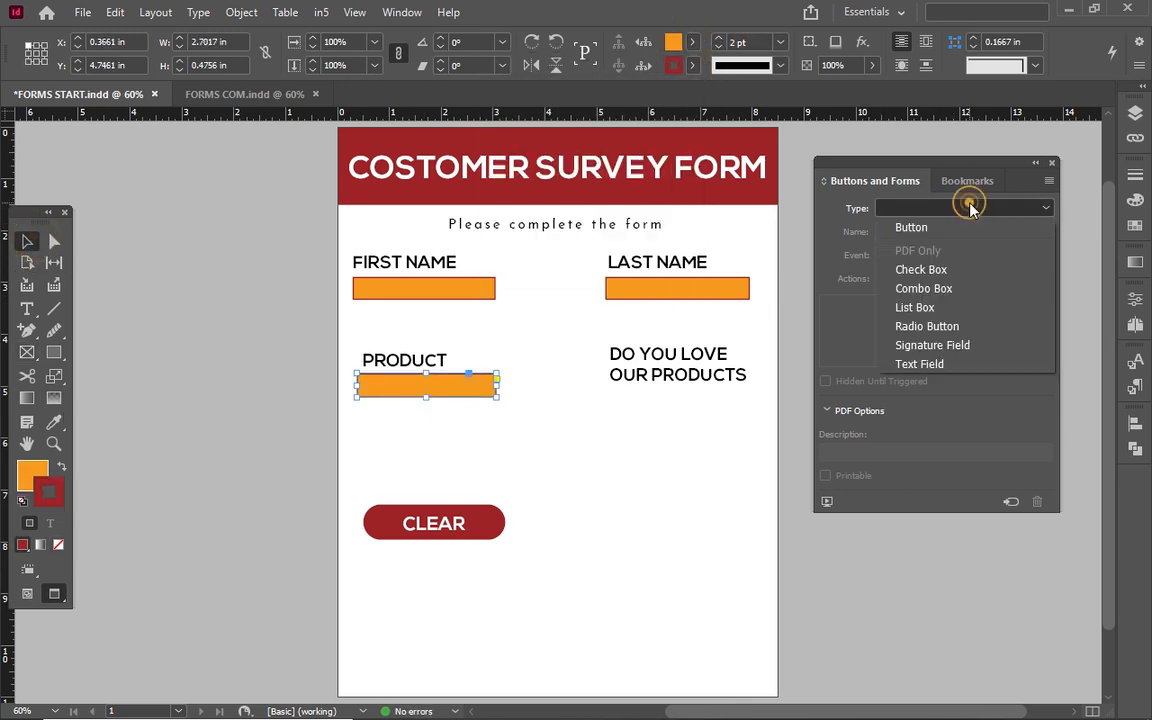
pyautogui.click(940, 289)
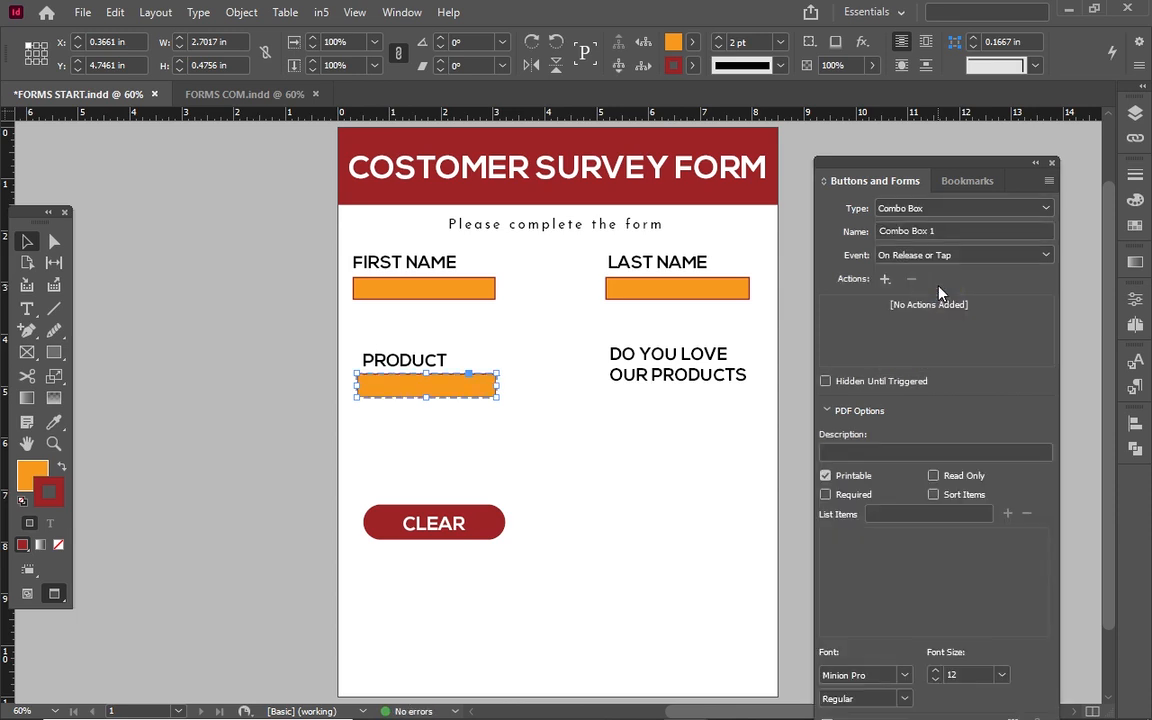
pyautogui.moveTo(964, 165); pyautogui.dragTo(955, 110)
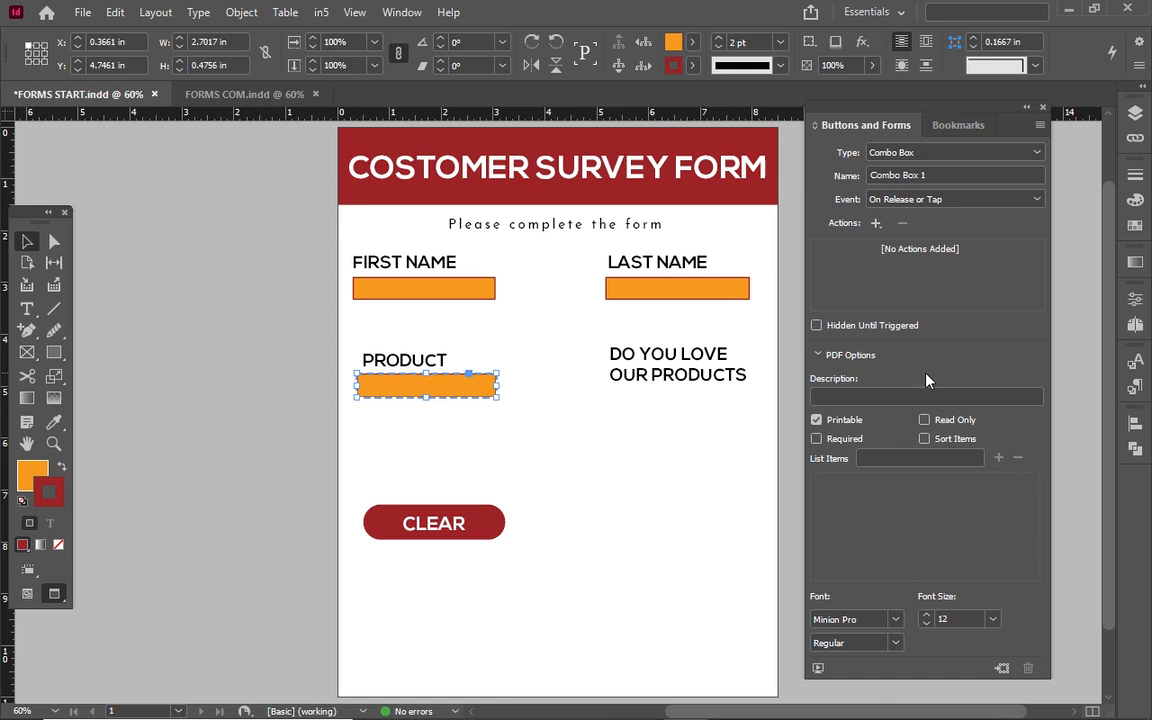
pyautogui.click(927, 614)
pyautogui.click(929, 614)
pyautogui.click(929, 614)
# Add Sugar and then Rice as the first two dropdown list items.
pyautogui.click(920, 452)
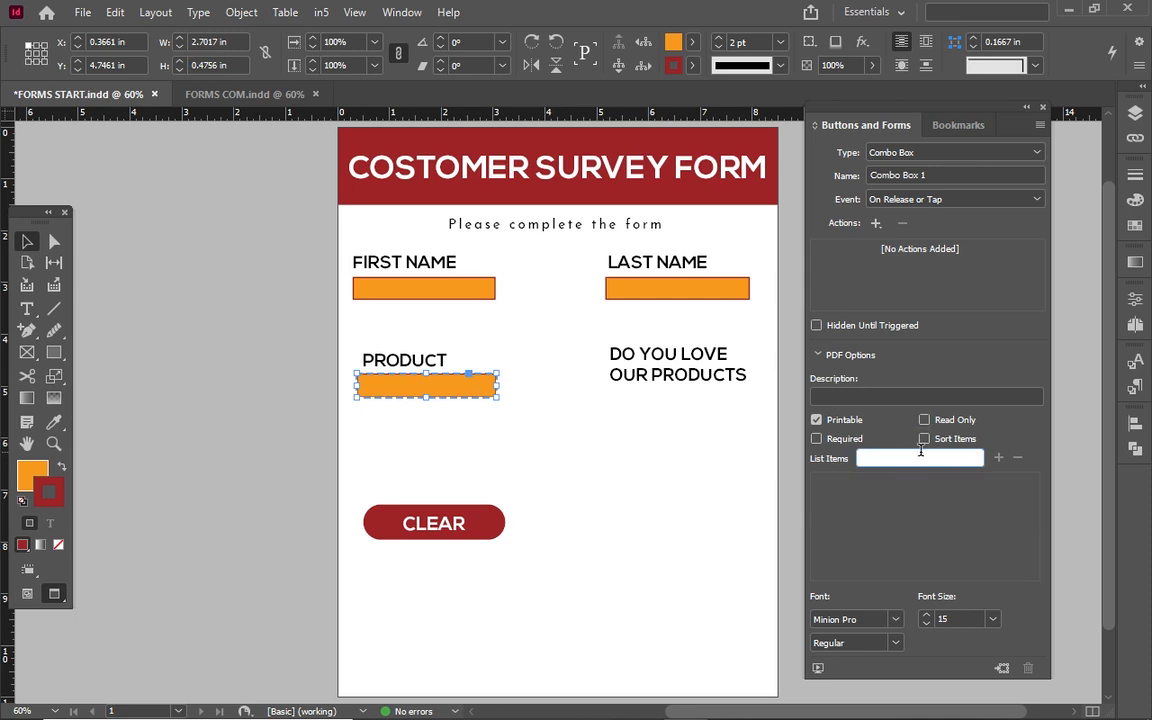
pyautogui.write('Rice')
pyautogui.click(996, 458)
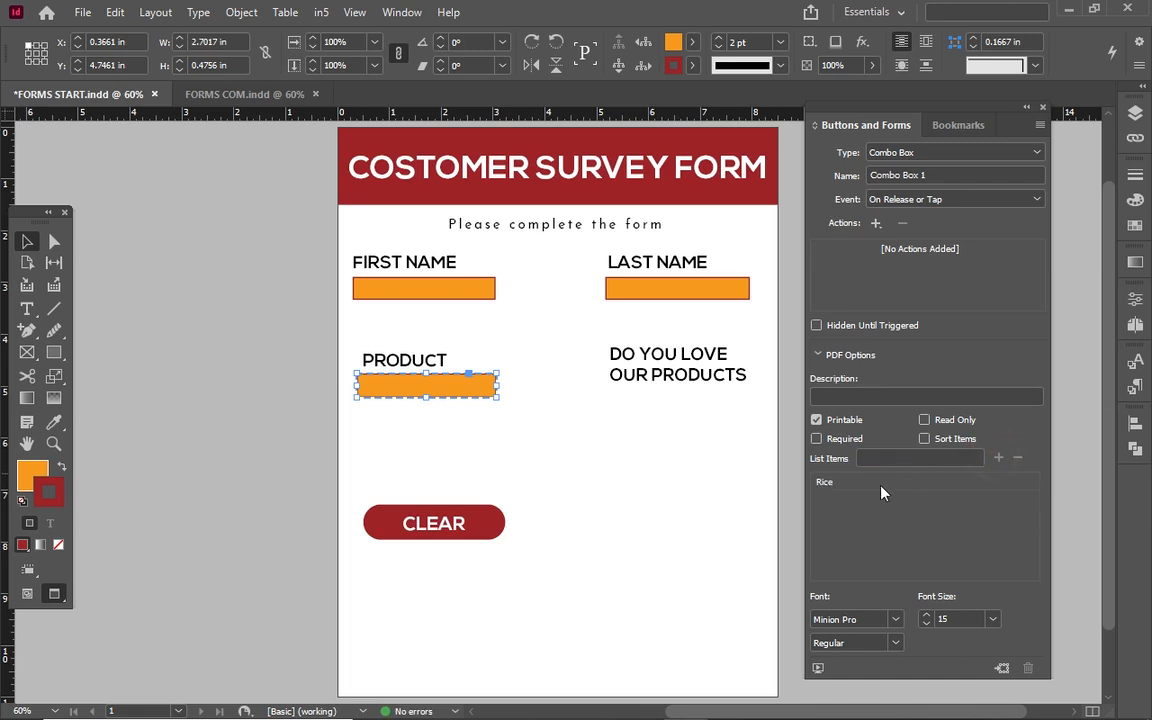
pyautogui.click(910, 458)
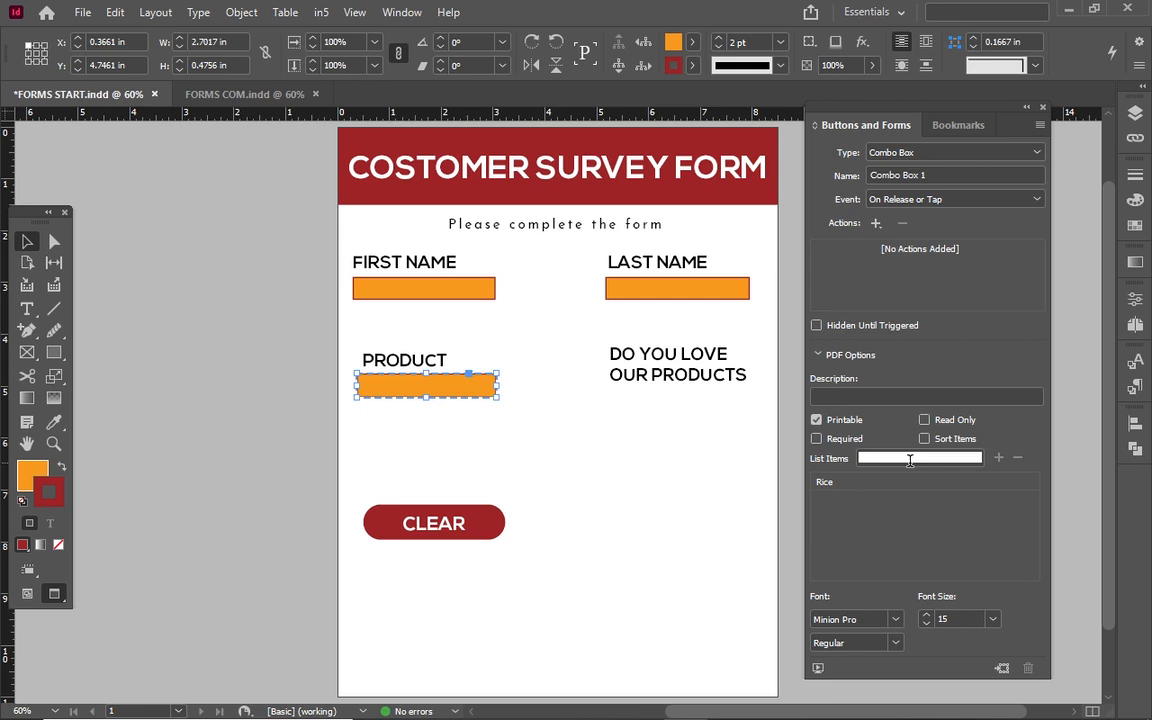
pyautogui.write('Sug')
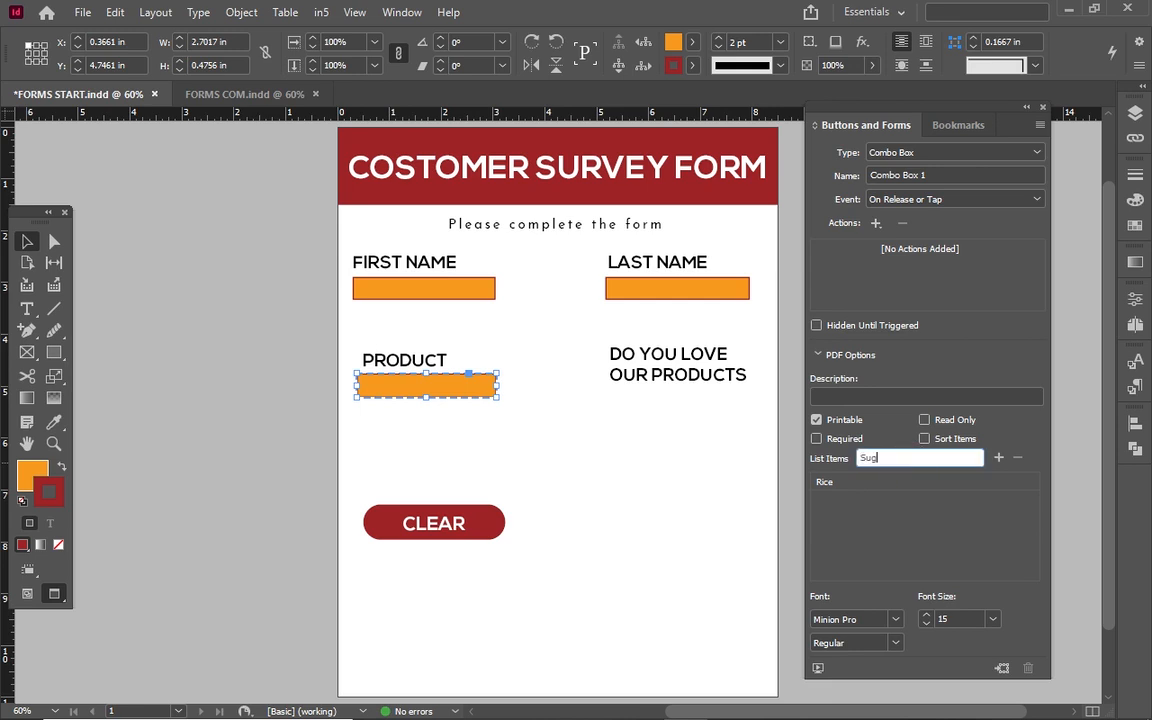
pyautogui.write('ar')
pyautogui.click(997, 459)
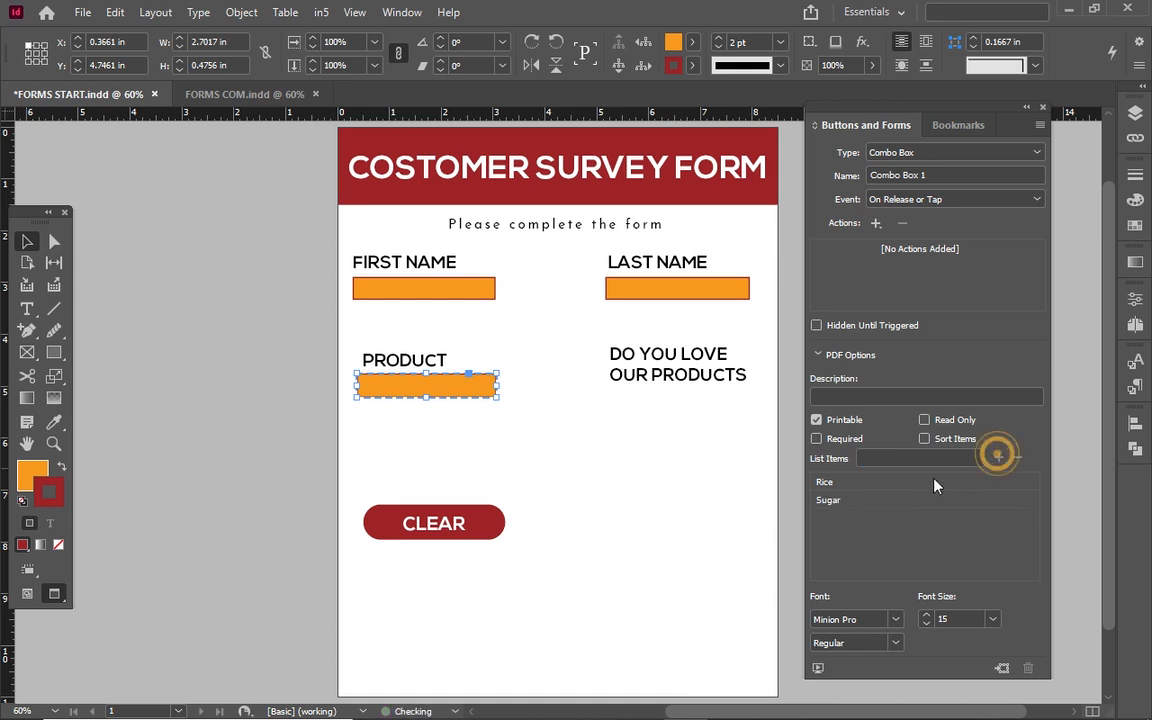
pyautogui.click(915, 488)
pyautogui.click(915, 490)
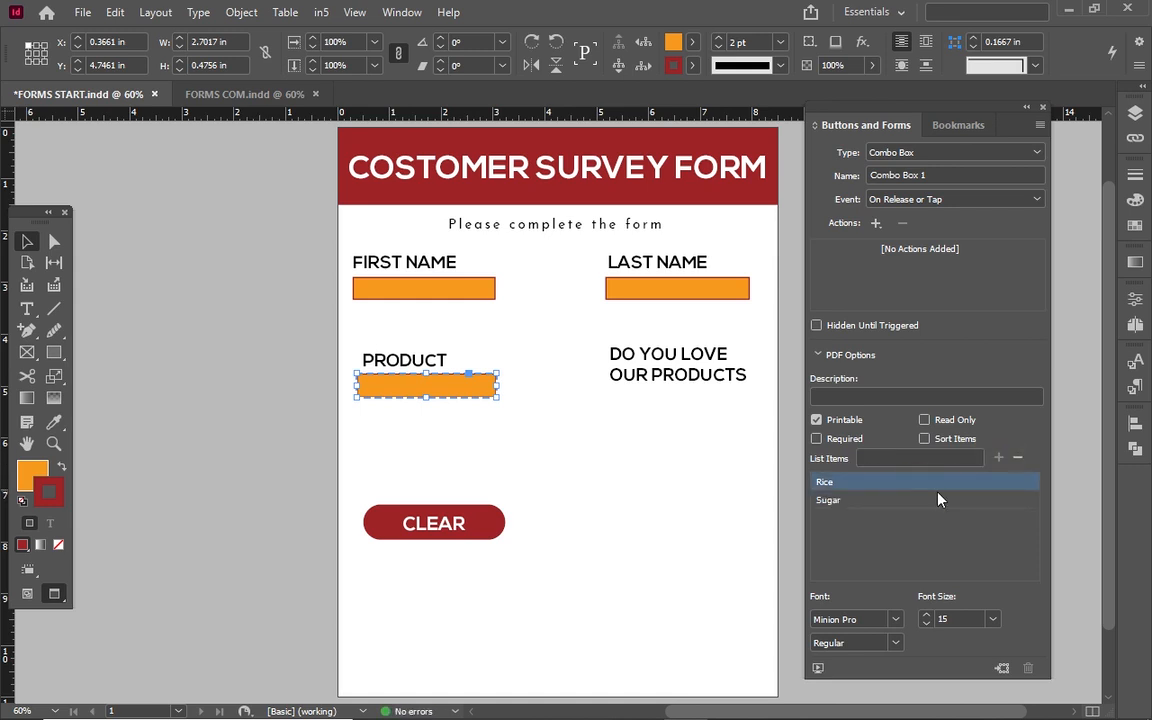
pyautogui.click(1017, 459)
pyautogui.click(912, 457)
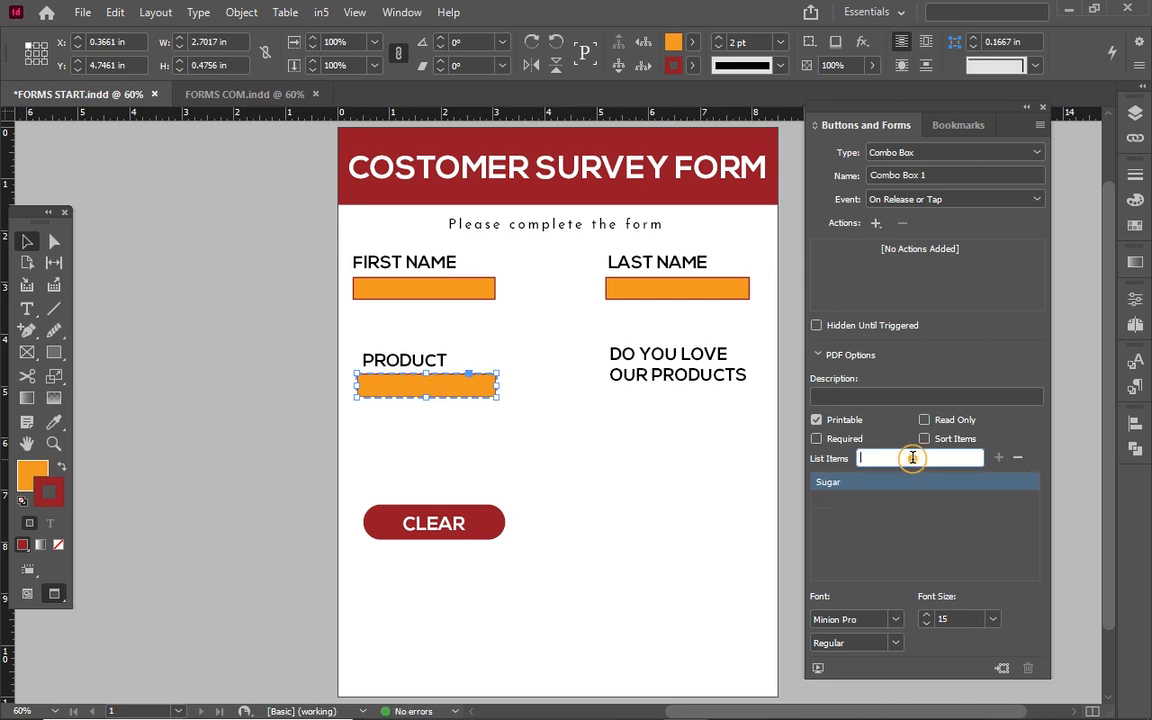
pyautogui.write('R')
pyautogui.press('Return')
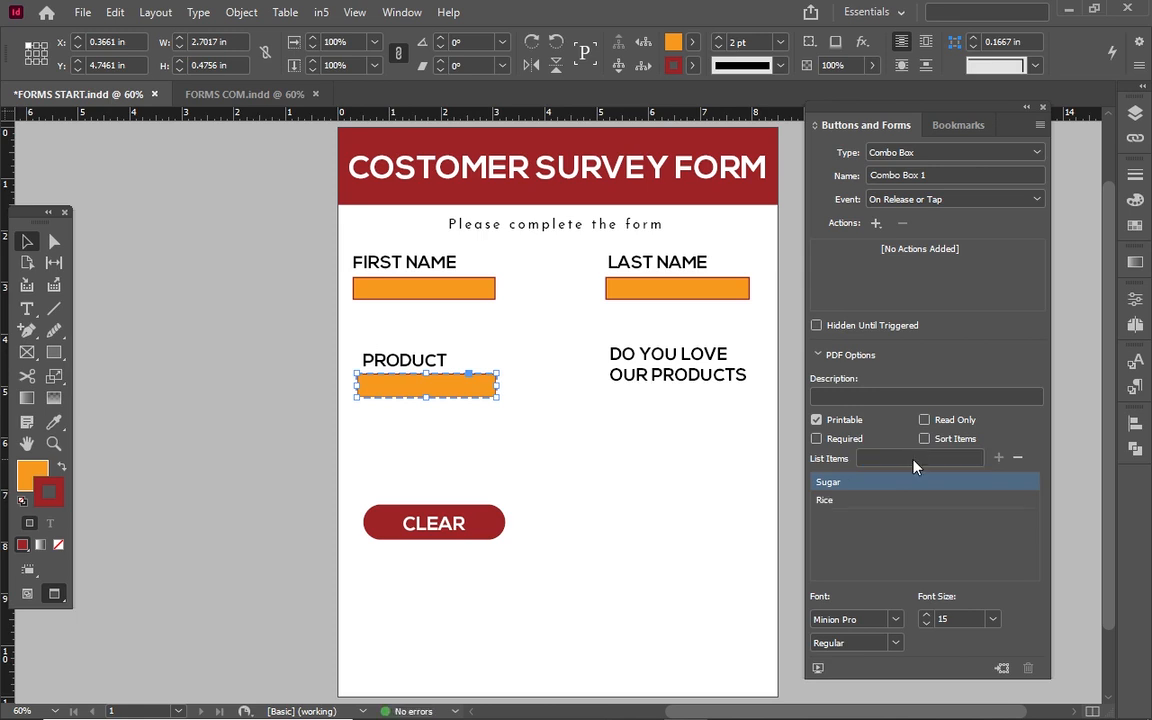
# Add Gari, Apple, Milo and Coffee to the dropdown list items.
pyautogui.click(912, 457)
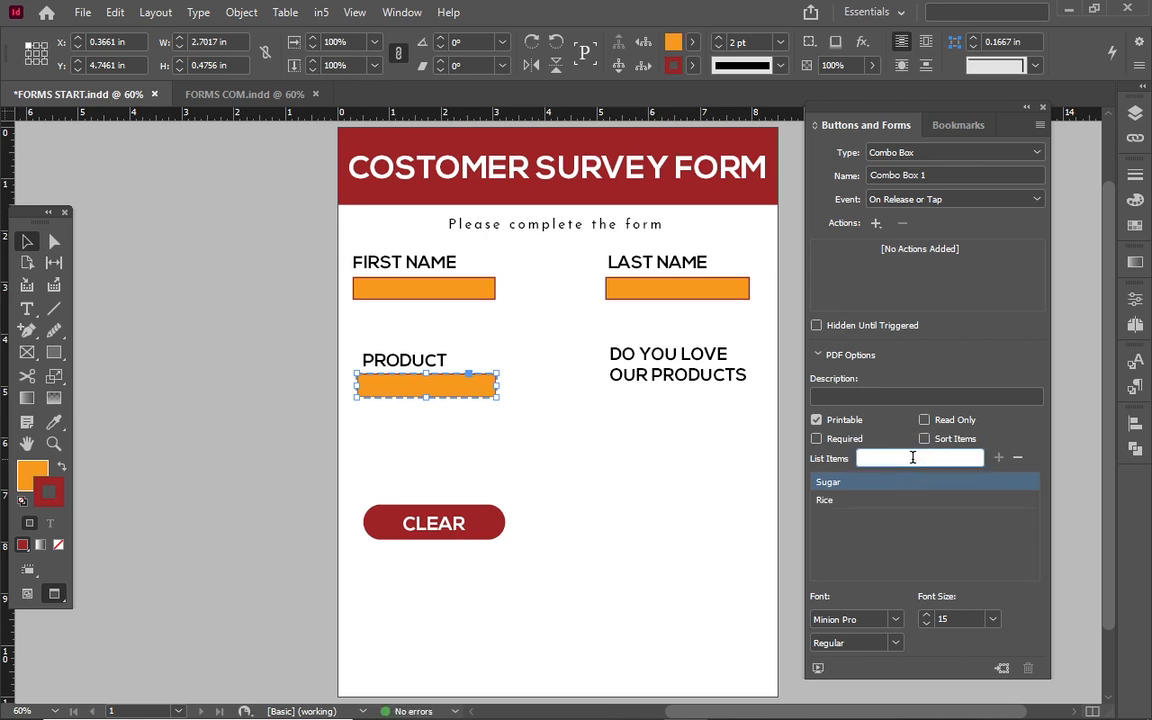
pyautogui.write('Gari')
pyautogui.press('Return')
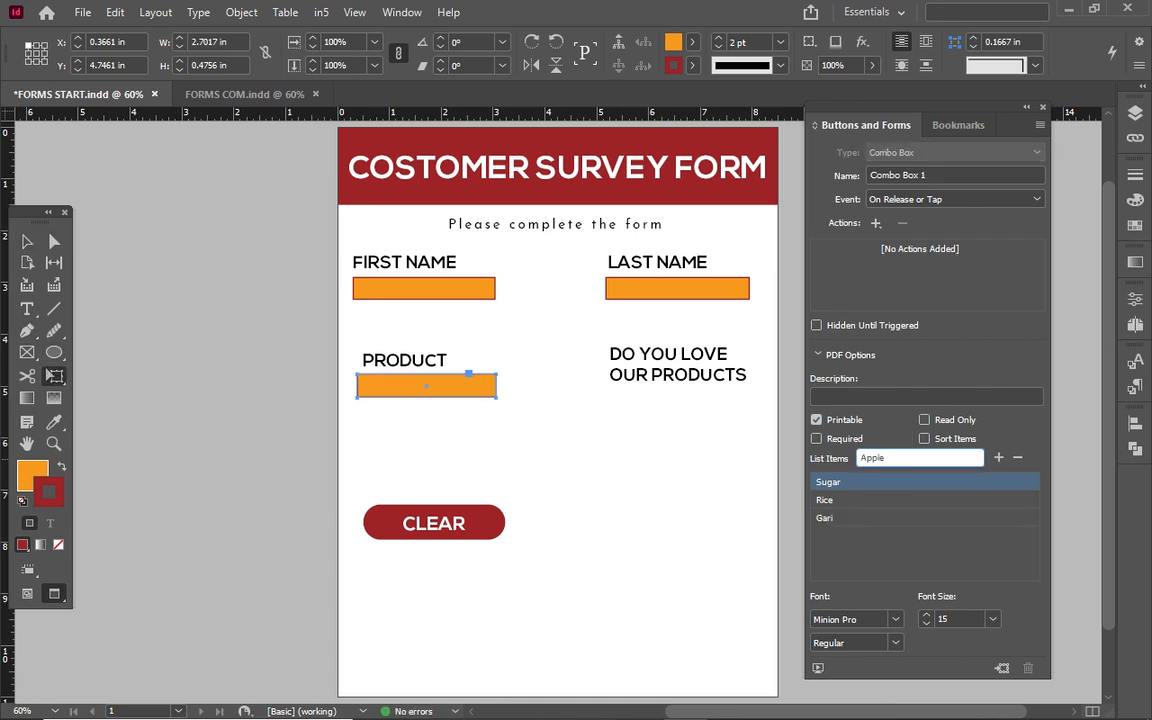
pyautogui.press('Return')
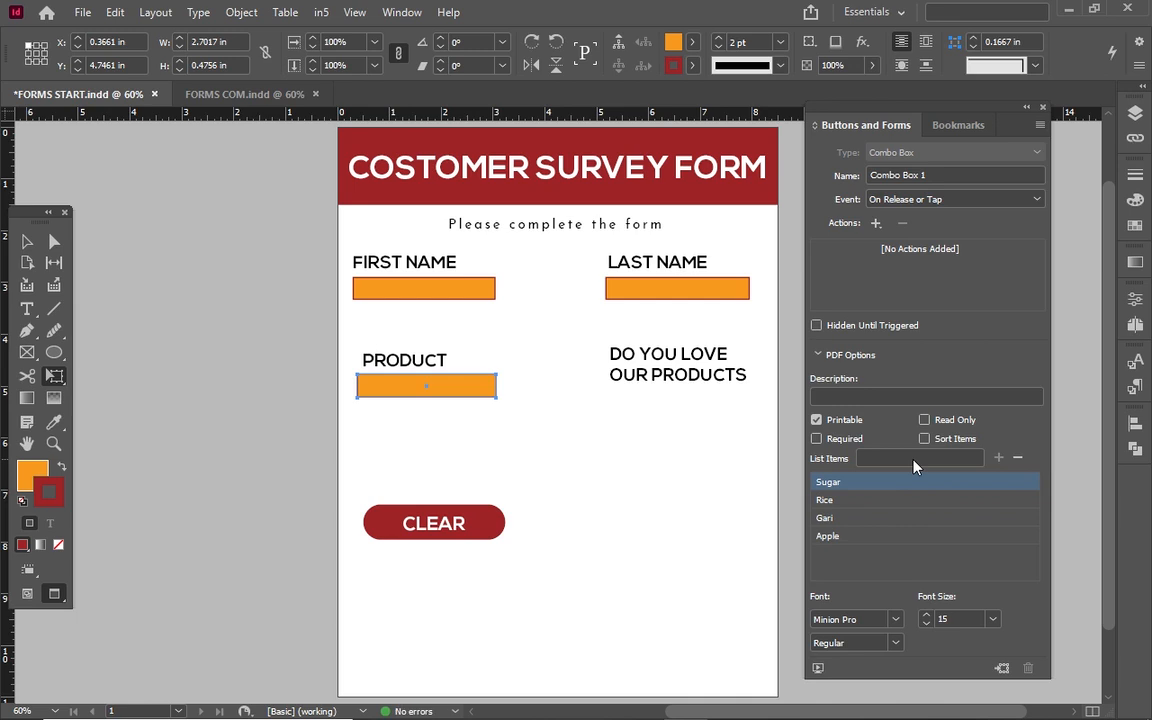
pyautogui.click(912, 459)
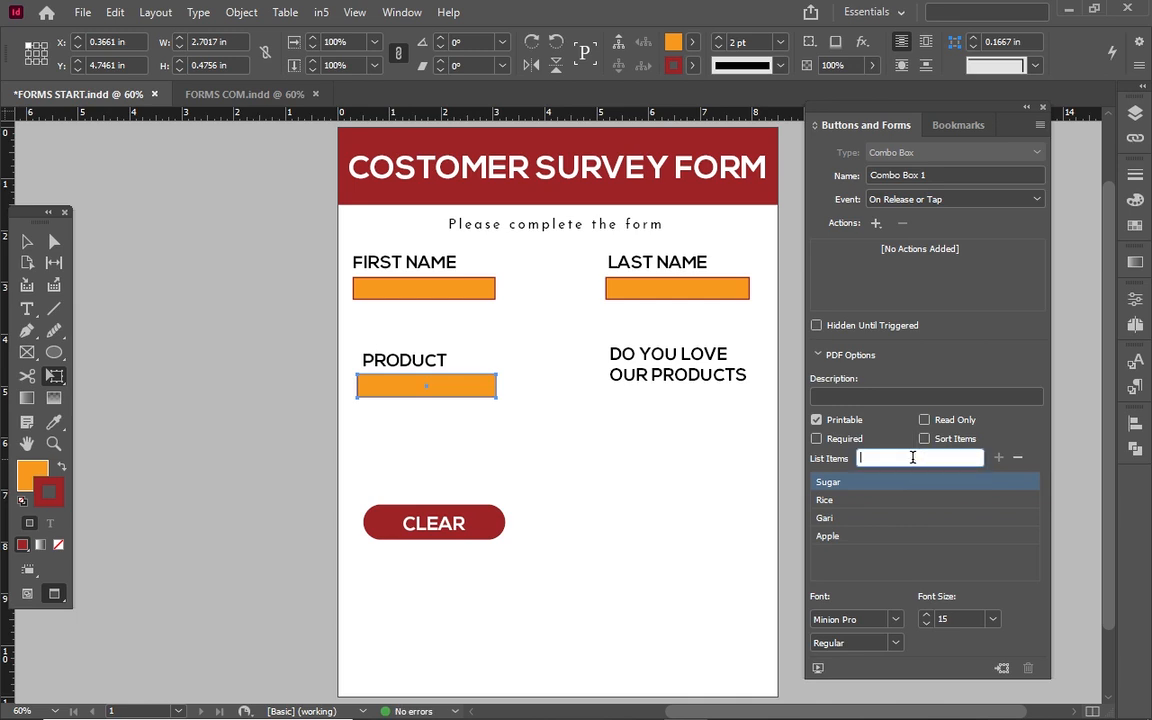
pyautogui.write('Milo')
pyautogui.press('Return')
pyautogui.click(912, 461)
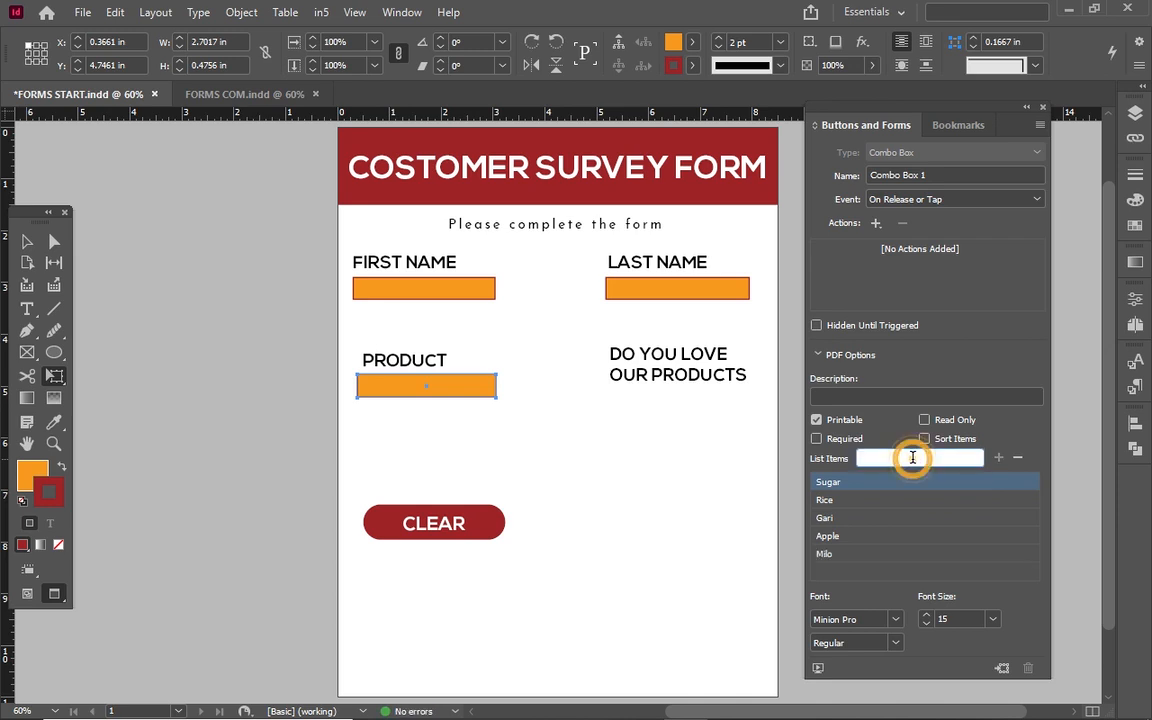
pyautogui.write('Coffee')
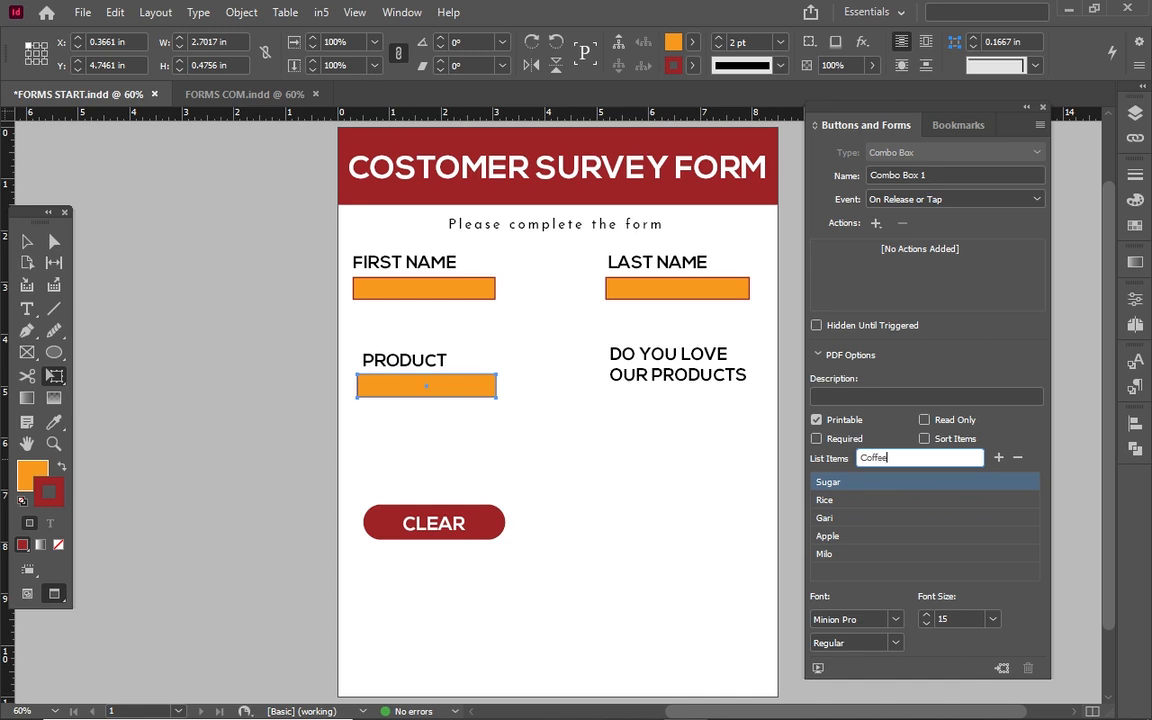
pyautogui.press('Return')
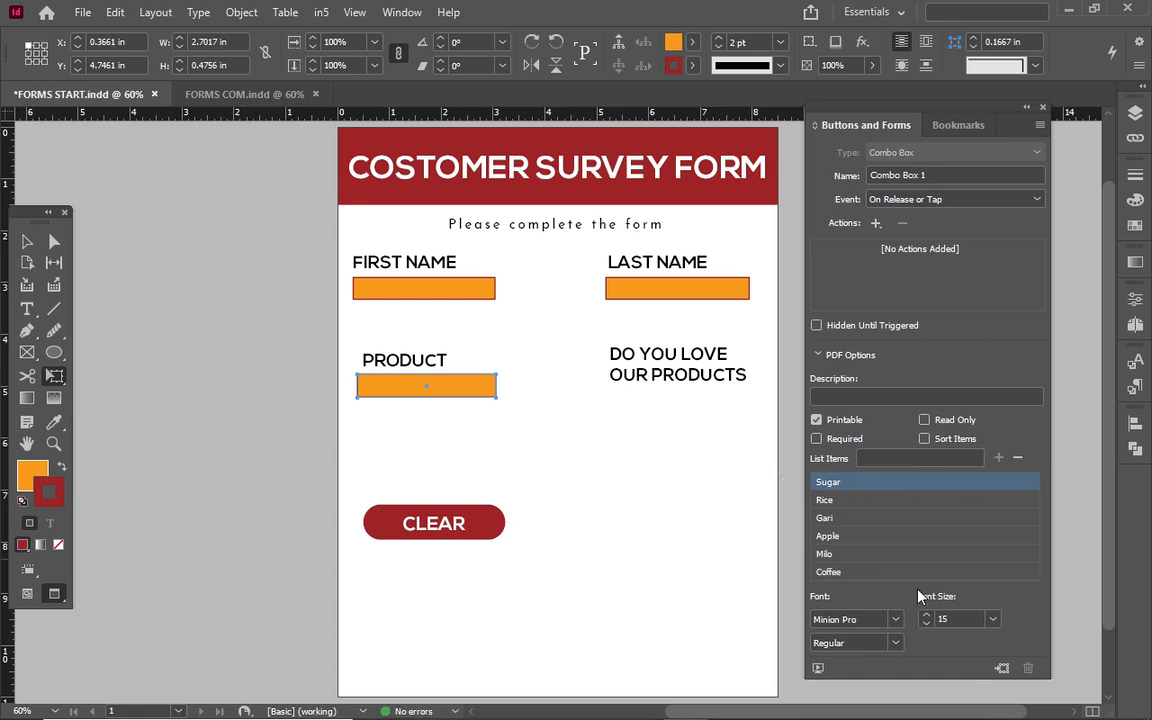
pyautogui.click(26, 242)
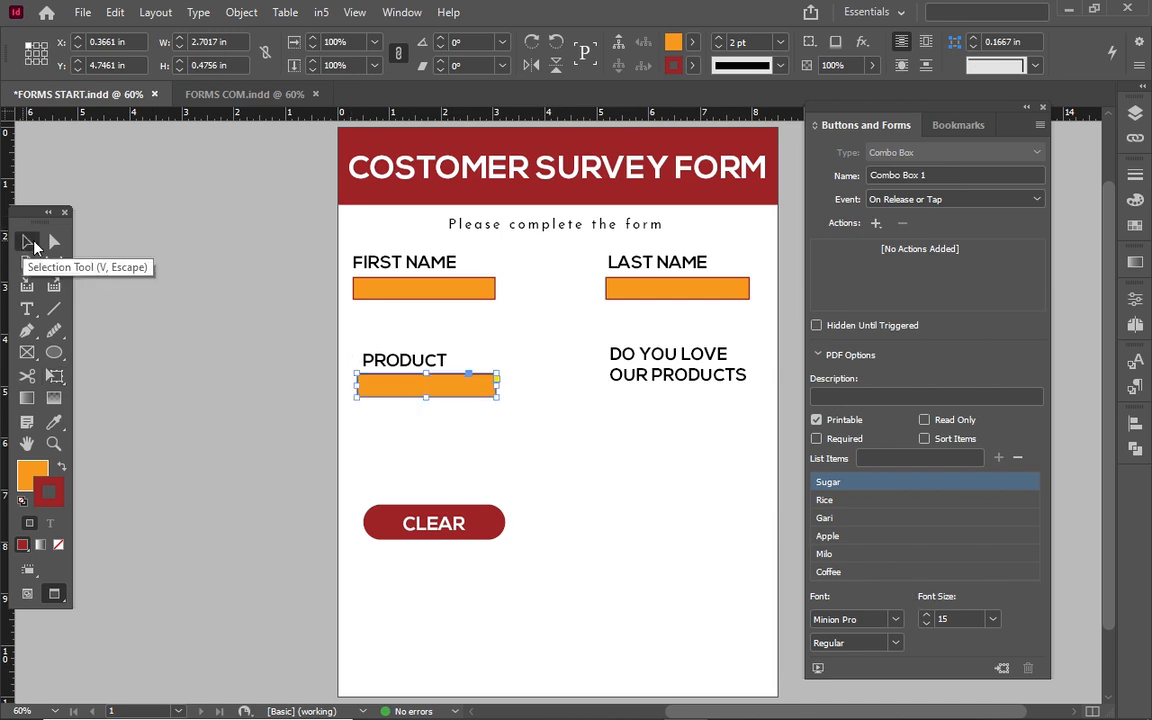
# Nudge the DO YOU LOVE OUR PRODUCTS frame up, shorten it, and draw a small text frame below.
pyautogui.click(648, 357)
pyautogui.moveTo(648, 356); pyautogui.dragTo(648, 355)
pyautogui.press('Up')
pyautogui.press('Up')
pyautogui.press('Up')
pyautogui.press('Up')
pyautogui.press('Up')
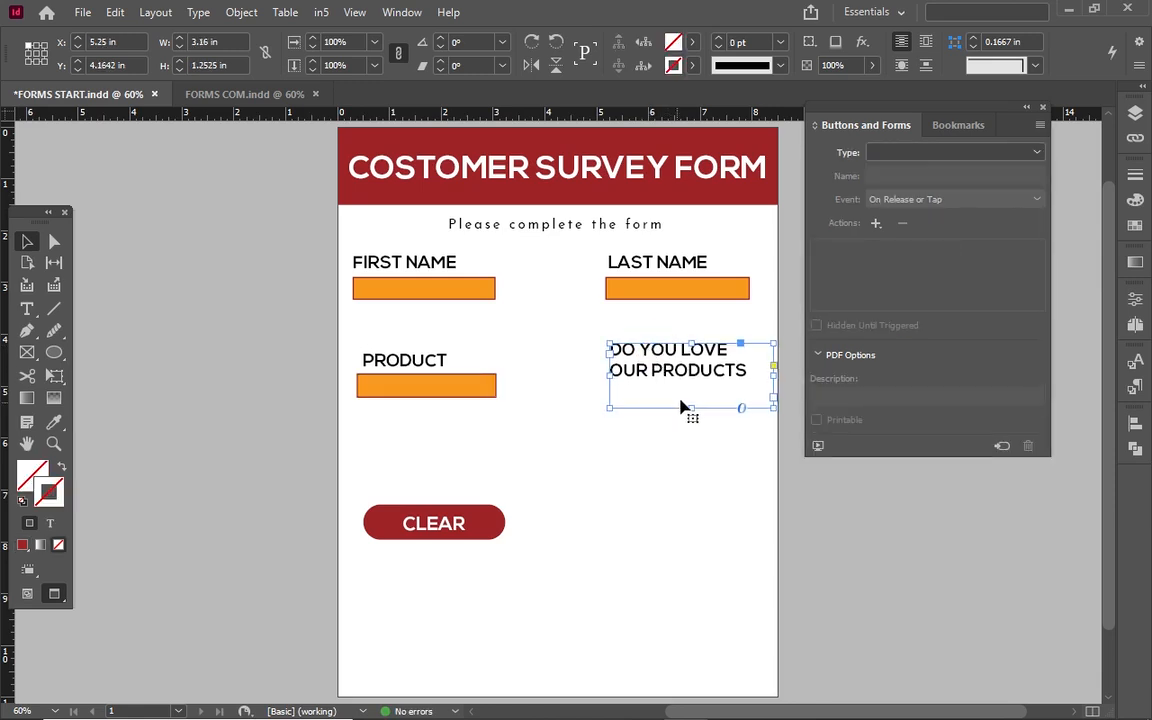
pyautogui.moveTo(692, 406); pyautogui.dragTo(689, 378)
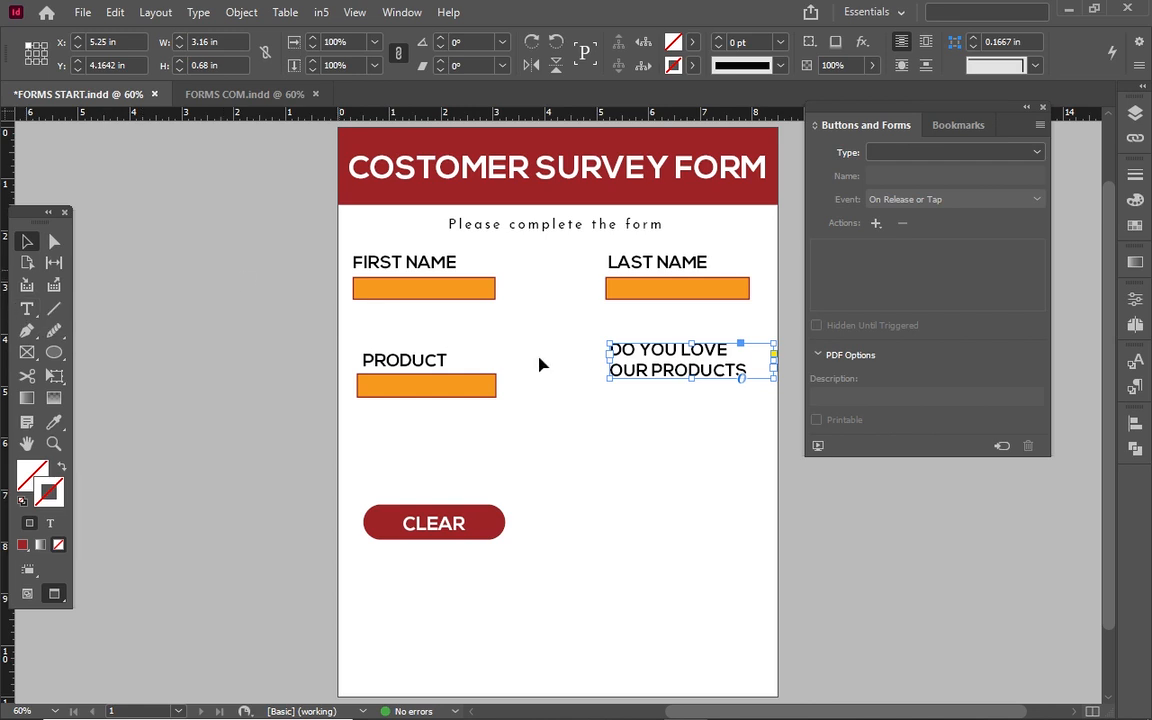
pyautogui.doubleClick(634, 355)
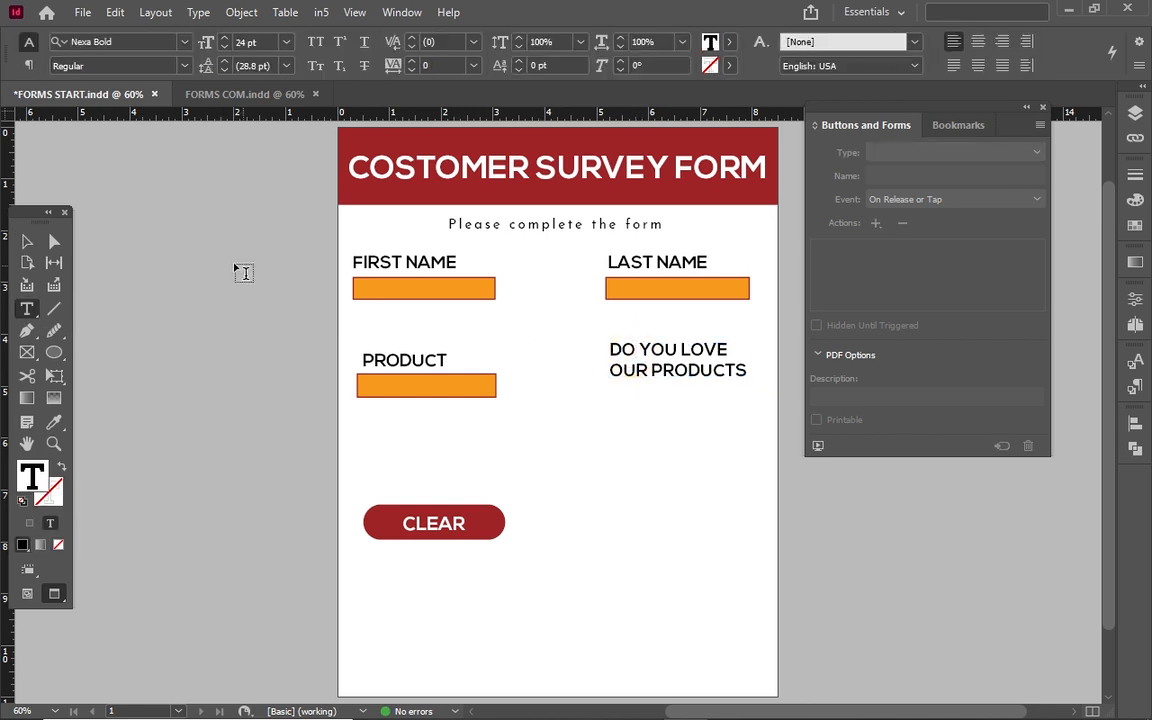
pyautogui.click(27, 241)
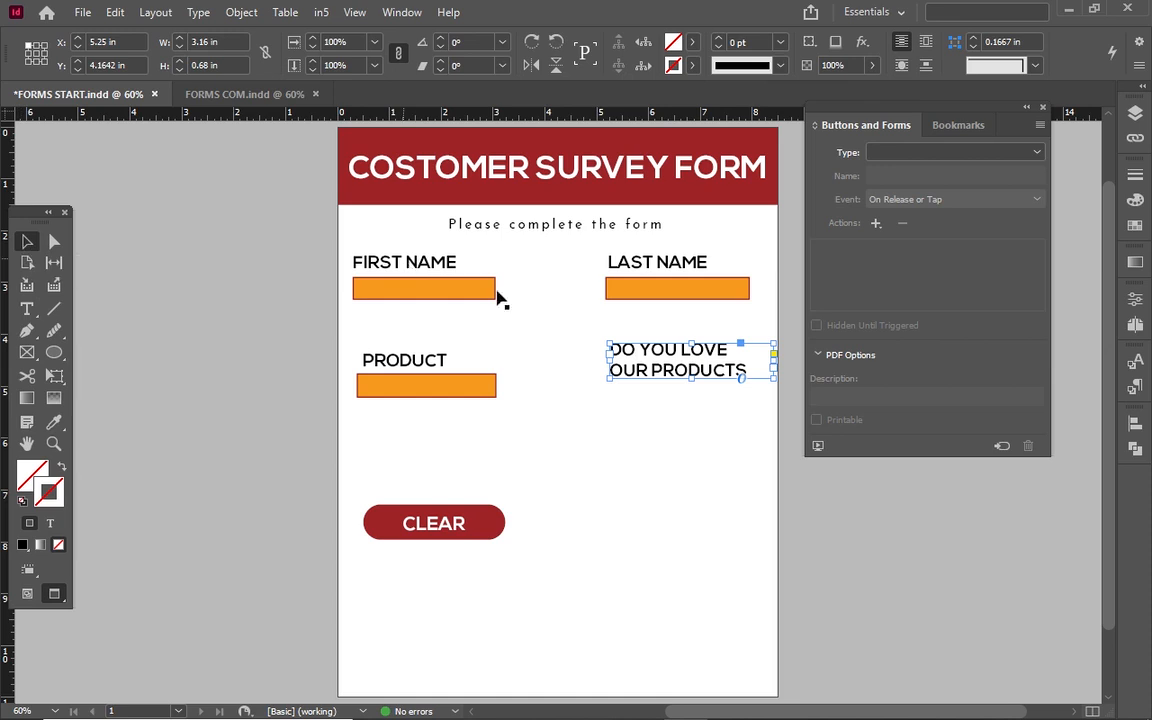
pyautogui.click(27, 309)
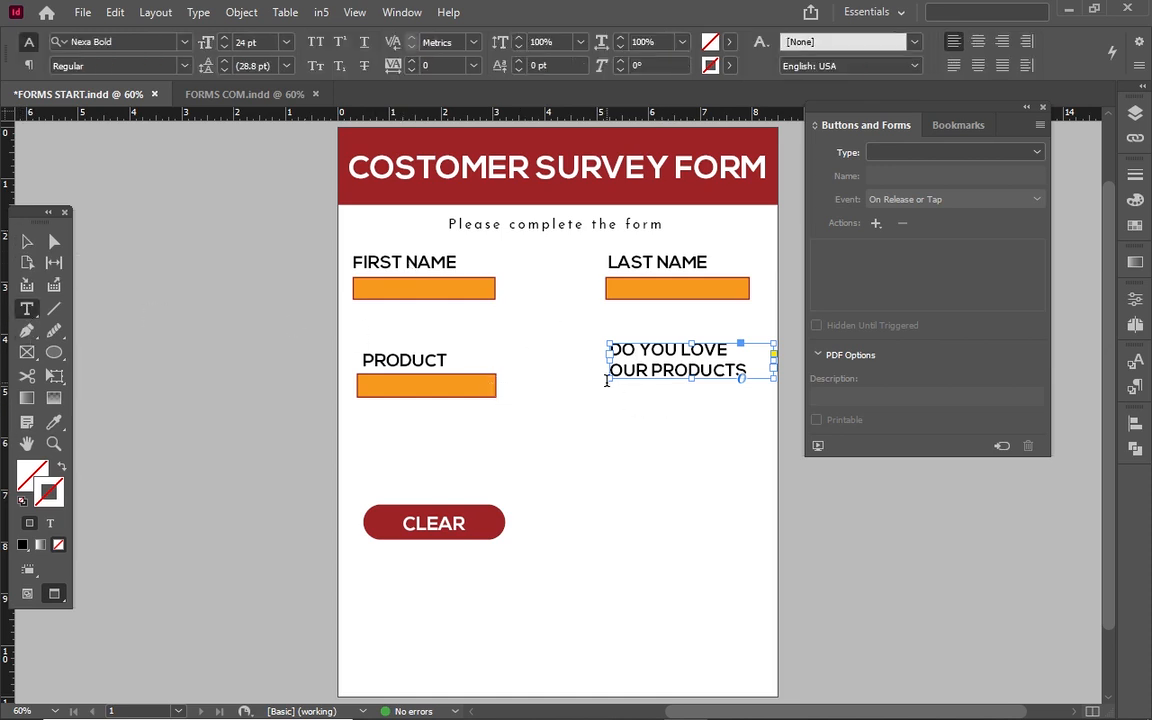
pyautogui.moveTo(597, 396); pyautogui.dragTo(608, 406)
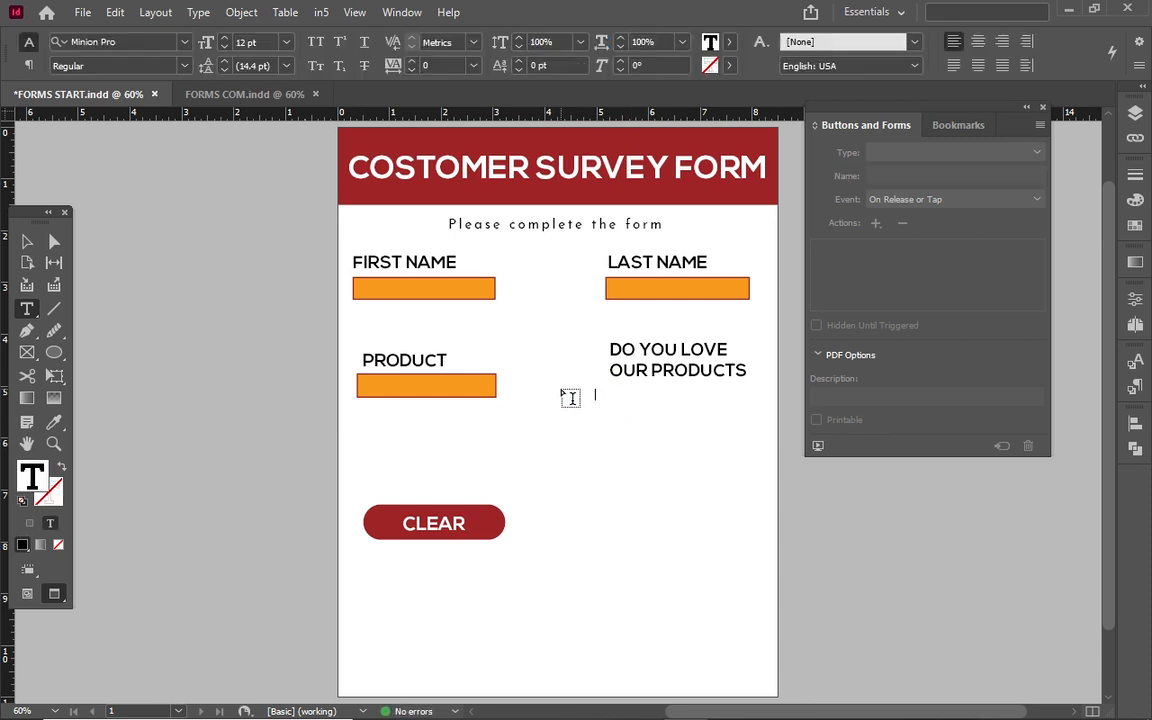
# Type YES in all capitals and set it in Bold Italic.
pyautogui.write('yes')
pyautogui.hotkey('ctrl', 'a')
pyautogui.click(315, 42)
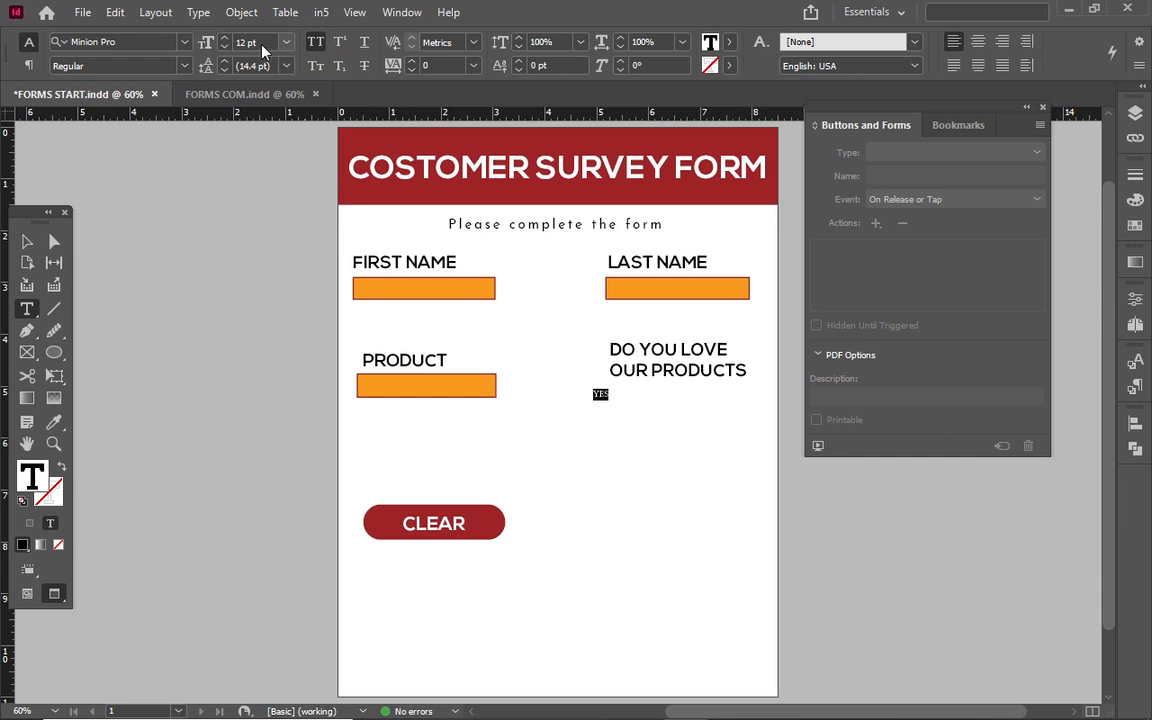
pyautogui.click(184, 66)
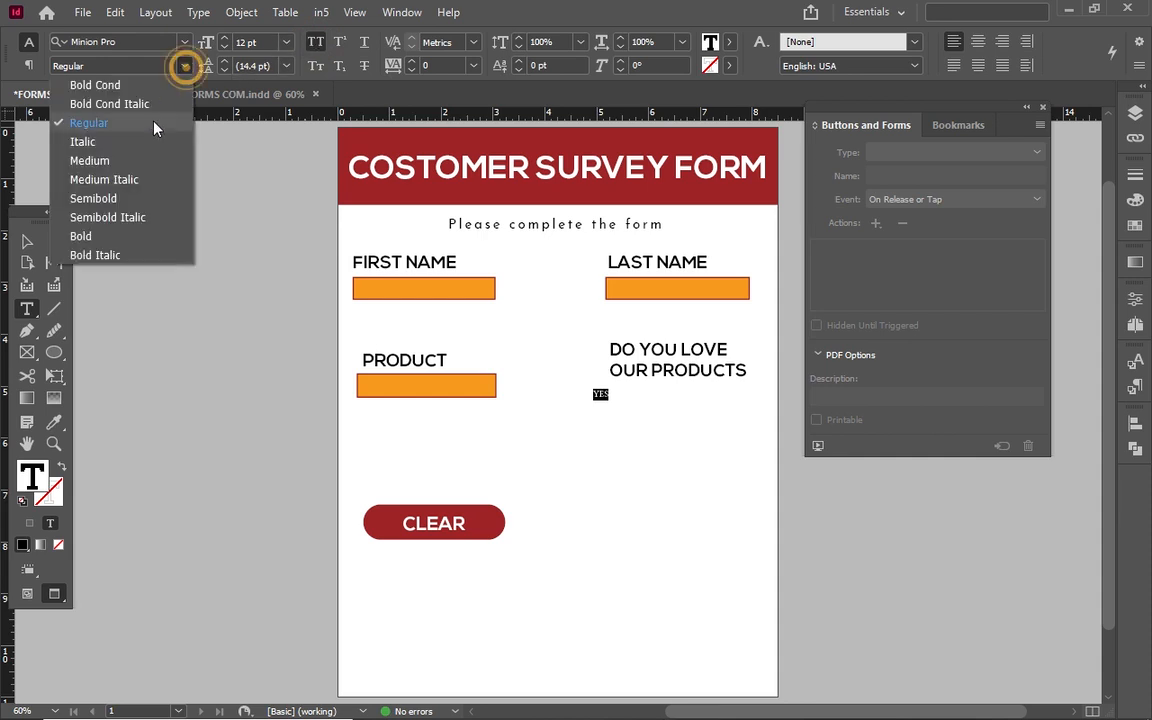
pyautogui.click(138, 150)
pyautogui.click(224, 38)
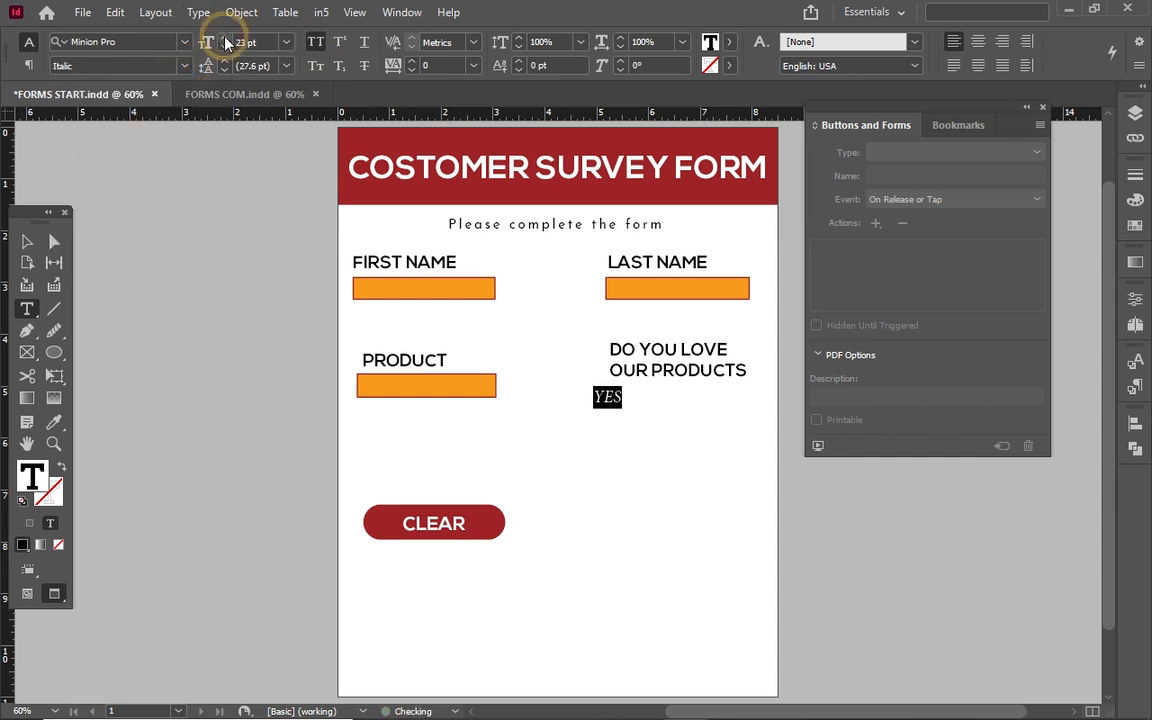
pyautogui.click(27, 242)
pyautogui.doubleClick(626, 401)
pyautogui.hotkey('ctrl', 'a')
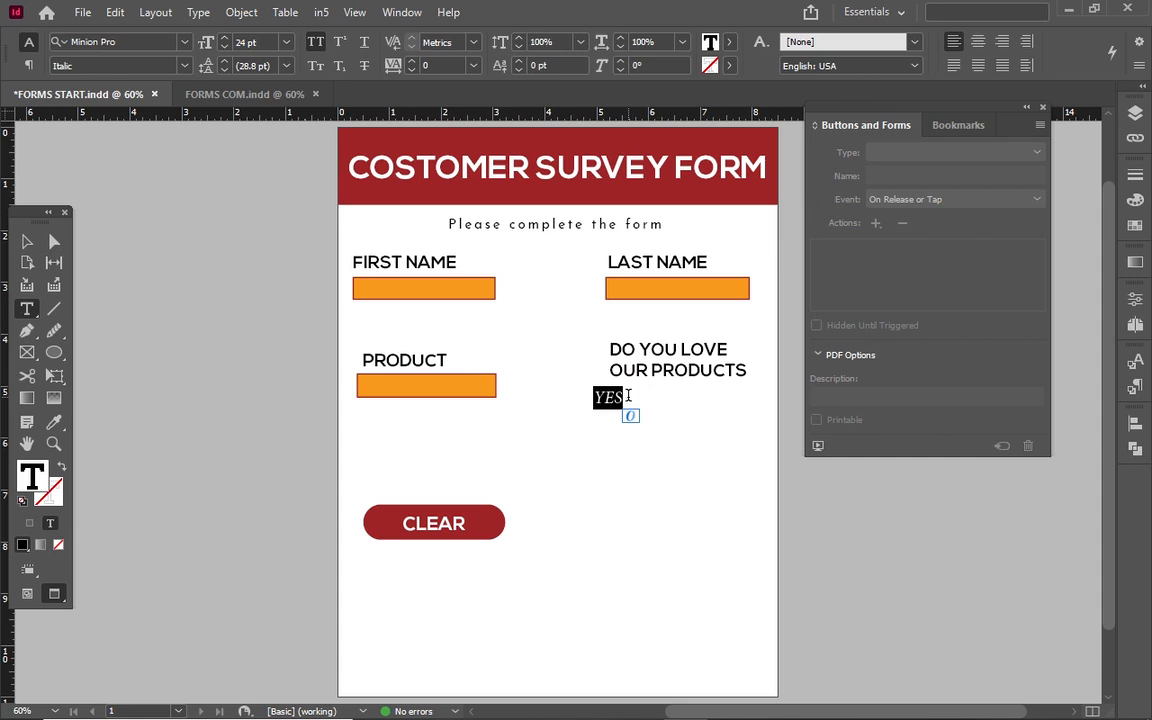
pyautogui.click(184, 64)
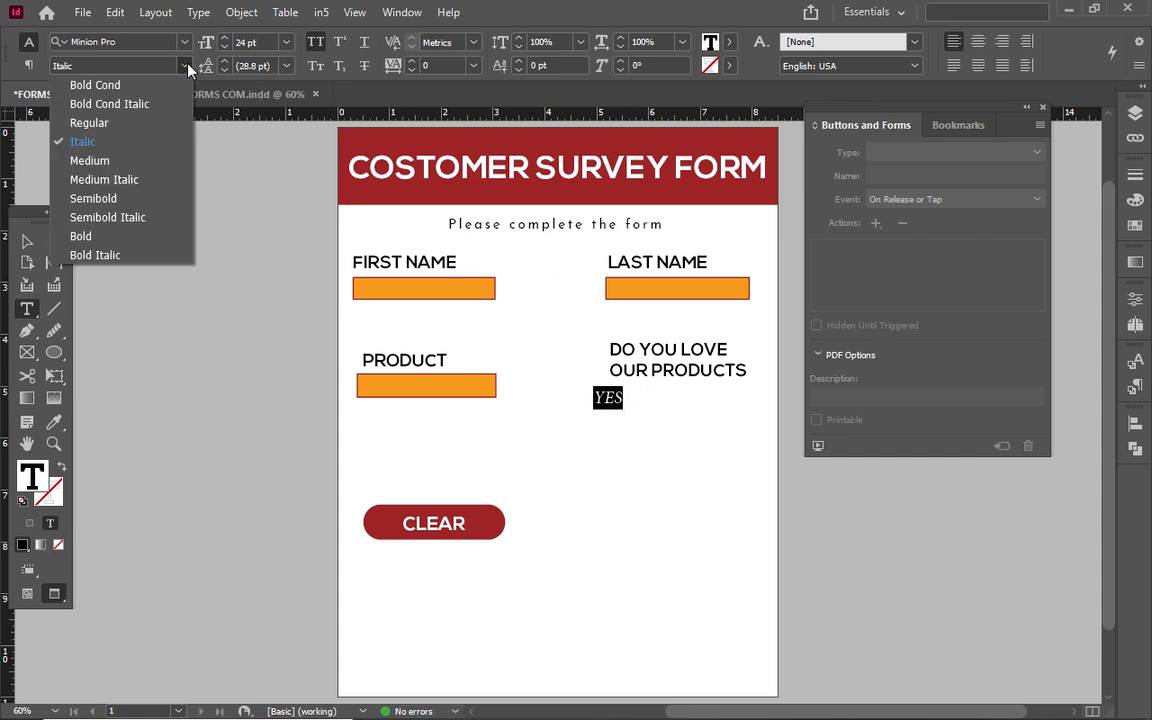
pyautogui.click(96, 255)
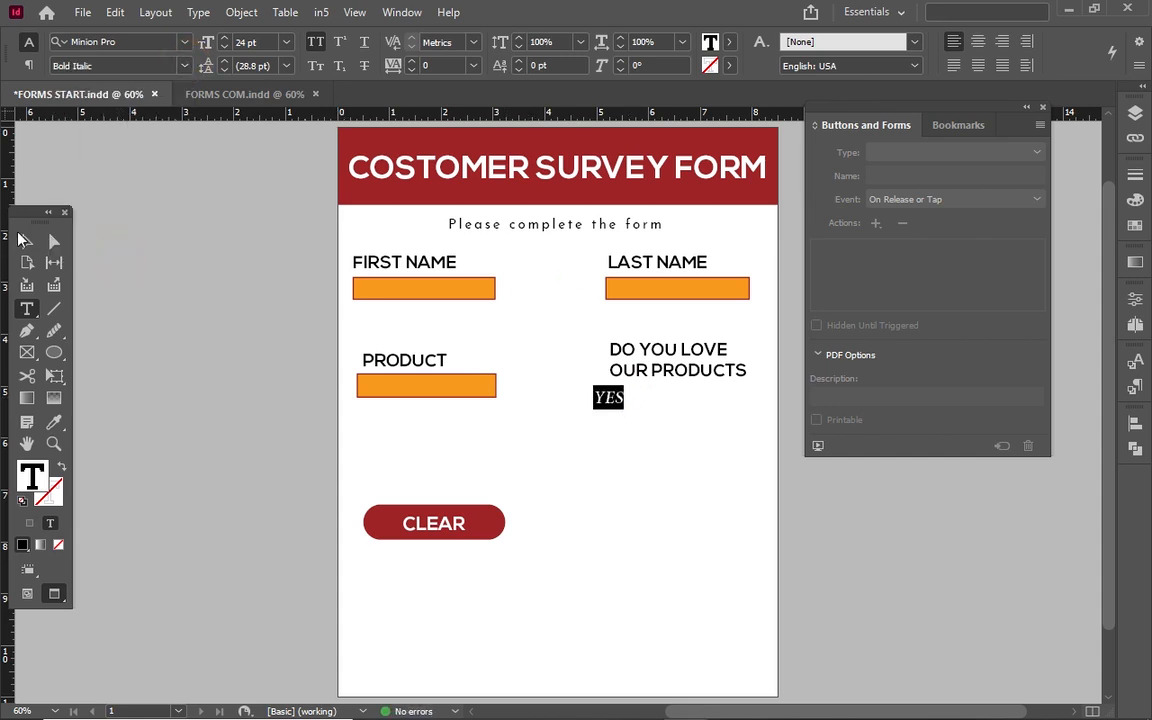
# Nudge the YES frame slightly up and to the right.
pyautogui.click(26, 241)
pyautogui.click(674, 373)
pyautogui.hotkey('shift', 'Up')
pyautogui.click(618, 405)
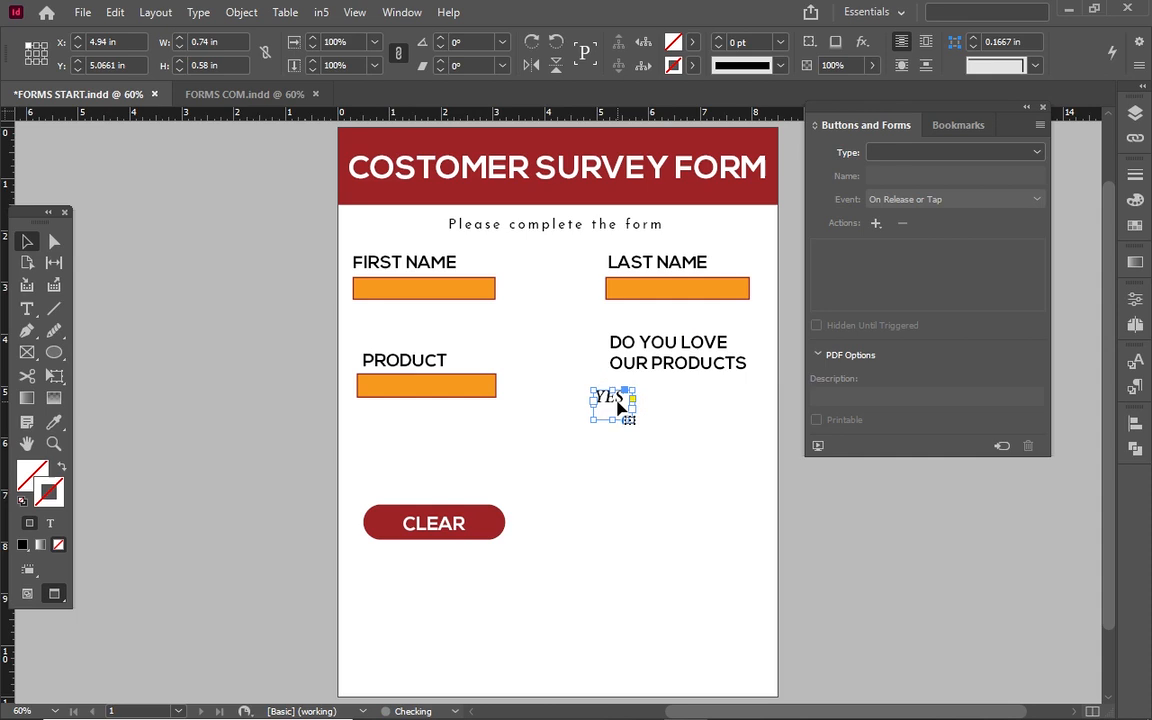
pyautogui.hotkey('shift', 'Up')
pyautogui.hotkey('shift', 'Up')
pyautogui.hotkey('shift', 'Right')
# Copy YES to its right, retype the copy as NO, and nudge it left.
pyautogui.moveTo(618, 405); pyautogui.dragTo(712, 402)
pyautogui.doubleClick(708, 393)
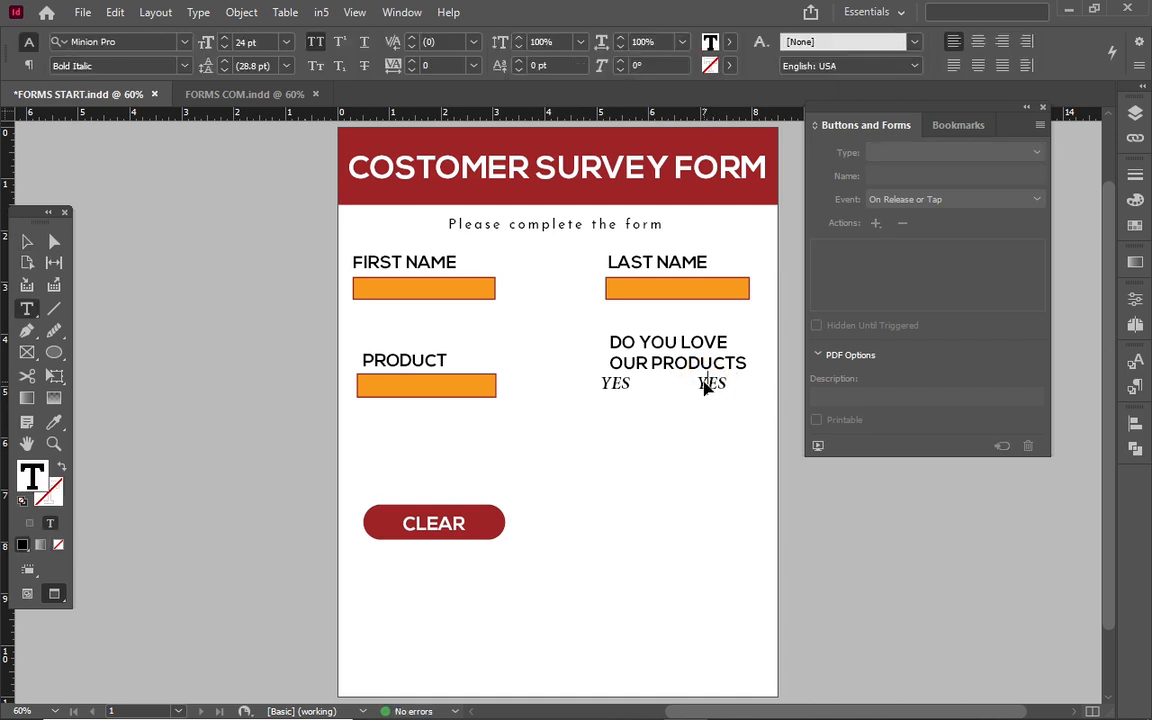
pyautogui.doubleClick(706, 386)
pyautogui.write('NO')
pyautogui.click(30, 241)
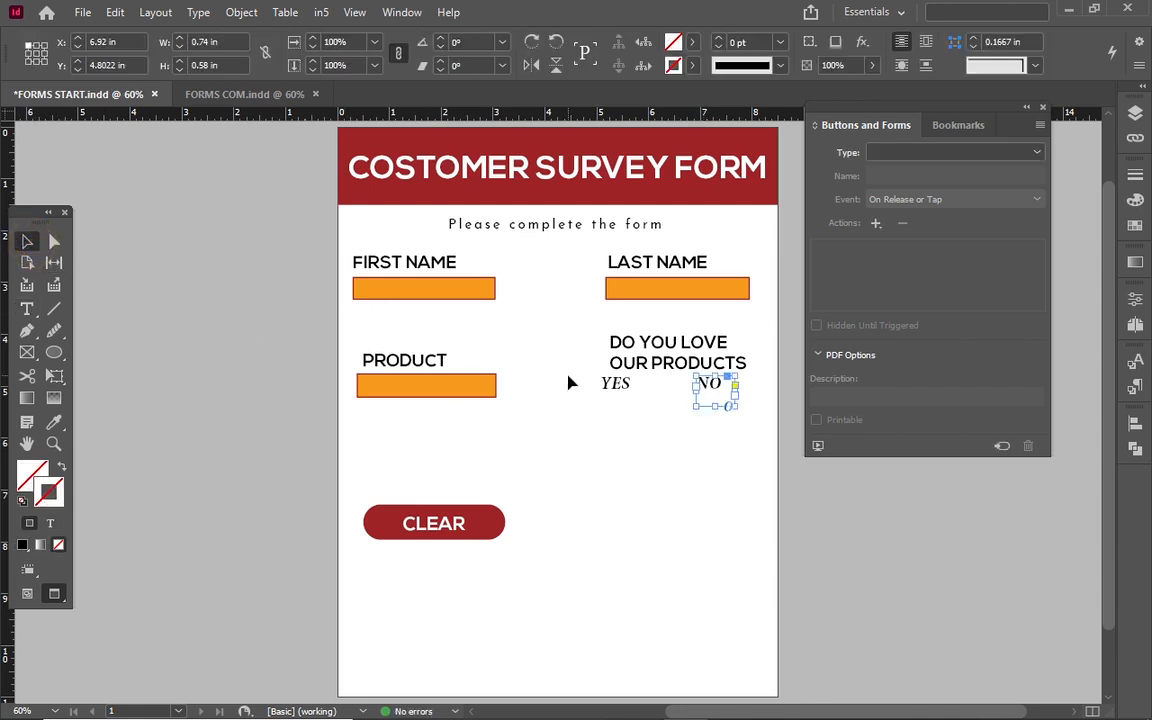
pyautogui.click(675, 430)
pyautogui.click(724, 393)
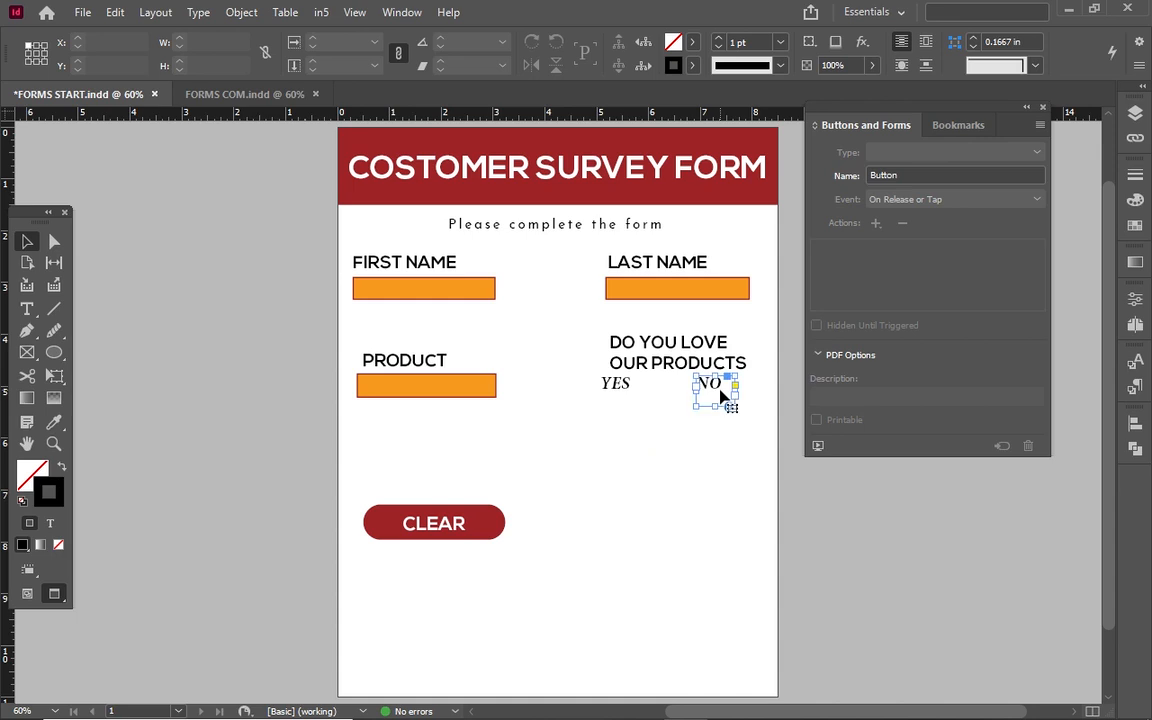
pyautogui.press('Left')
pyautogui.press('Left')
pyautogui.press('Left')
pyautogui.press('Left')
pyautogui.press('Left')
pyautogui.press('Left')
pyautogui.press('Left')
pyautogui.press('Left')
pyautogui.press('Left')
pyautogui.press('Left')
pyautogui.press('Left')
pyautogui.press('Left')
pyautogui.press('Left')
pyautogui.press('Left')
pyautogui.press('Left')
pyautogui.press('Left')
pyautogui.press('Left')
pyautogui.press('Left')
pyautogui.press('Left')
pyautogui.press('Left')
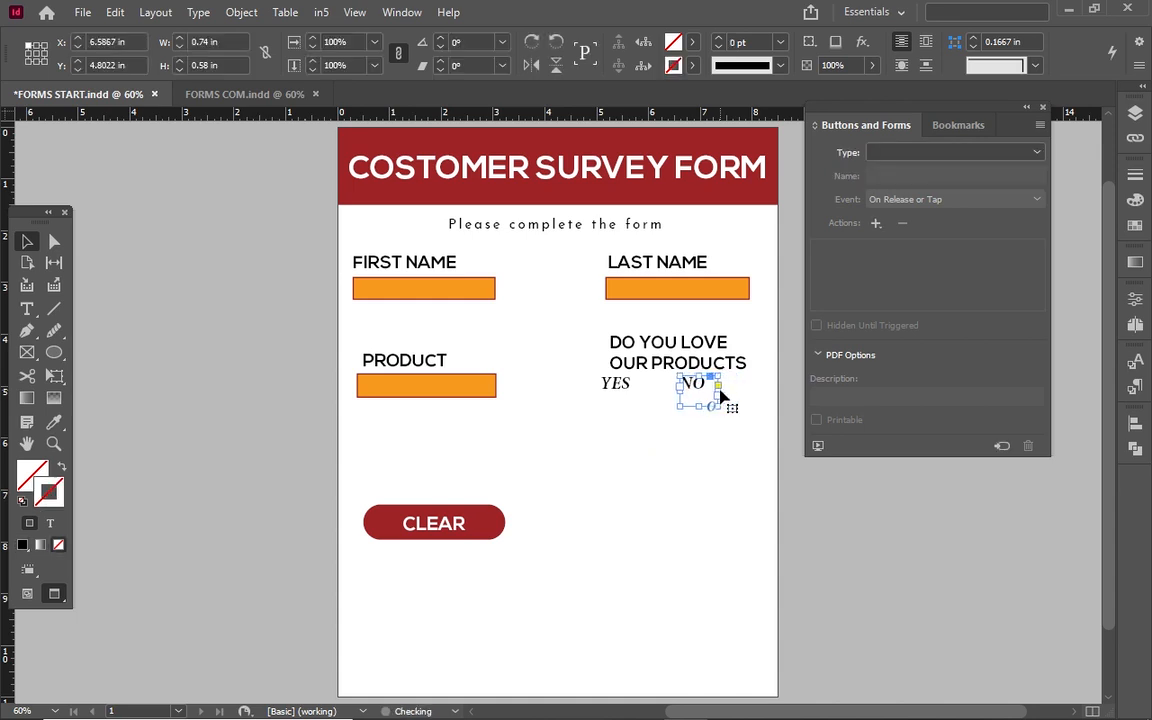
pyautogui.click(721, 397)
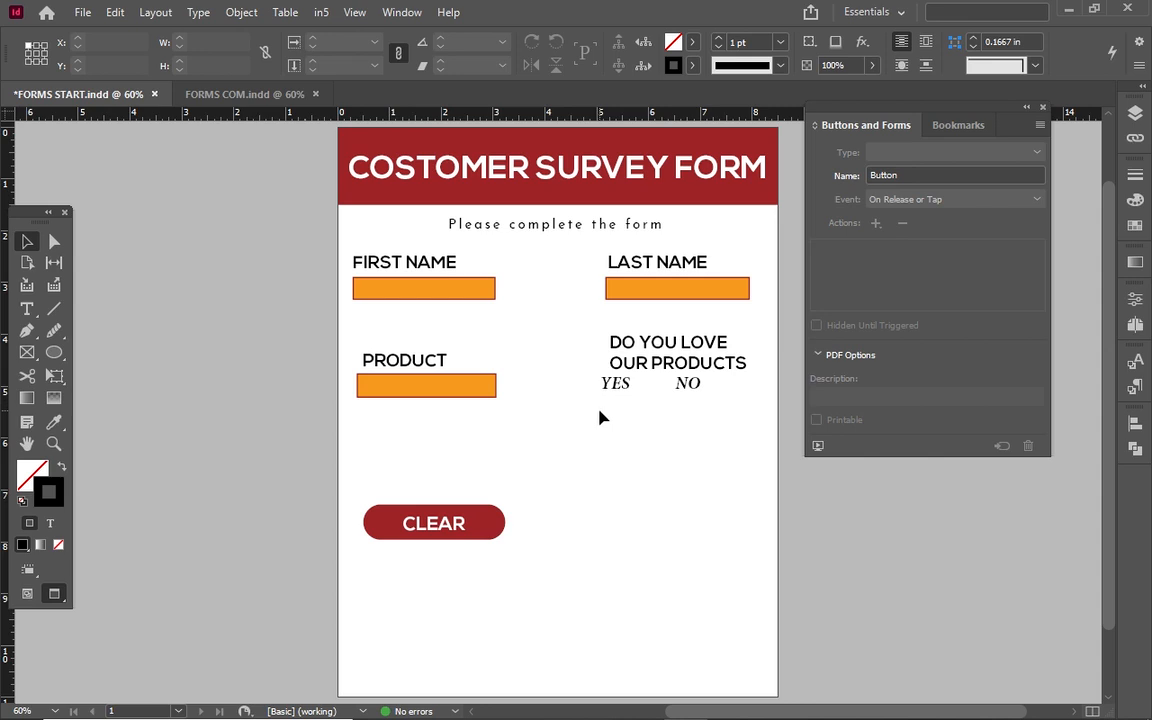
# Nudge the question up and left, then move the Buttons and Forms panel to the left.
pyautogui.click(655, 368)
pyautogui.press('Up')
pyautogui.press('Up')
pyautogui.press('Up')
pyautogui.press('Up')
pyautogui.press('Up')
pyautogui.press('Up')
pyautogui.press('Up')
pyautogui.press('Up')
pyautogui.press('Up')
pyautogui.press('Up')
pyautogui.press('Left')
pyautogui.press('Left')
pyautogui.press('Left')
pyautogui.press('Left')
pyautogui.press('Left')
pyautogui.press('Left')
pyautogui.press('Left')
pyautogui.press('Left')
pyautogui.press('Left')
pyautogui.press('Left')
pyautogui.press('Left')
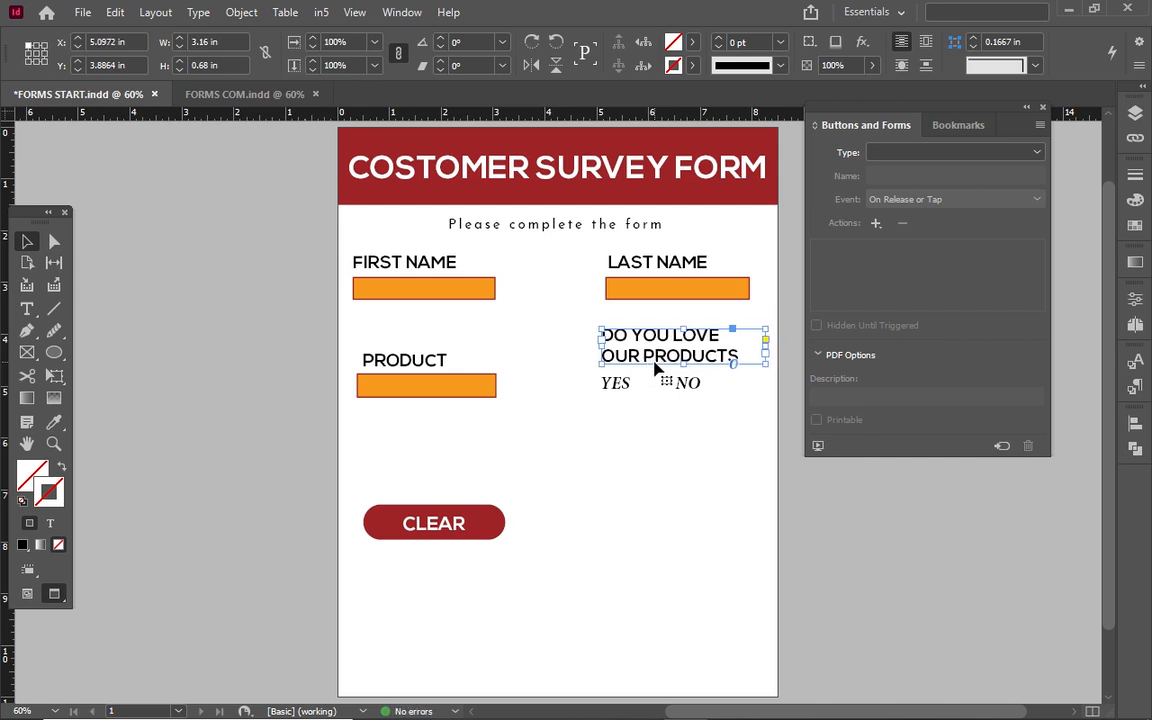
pyautogui.click(656, 452)
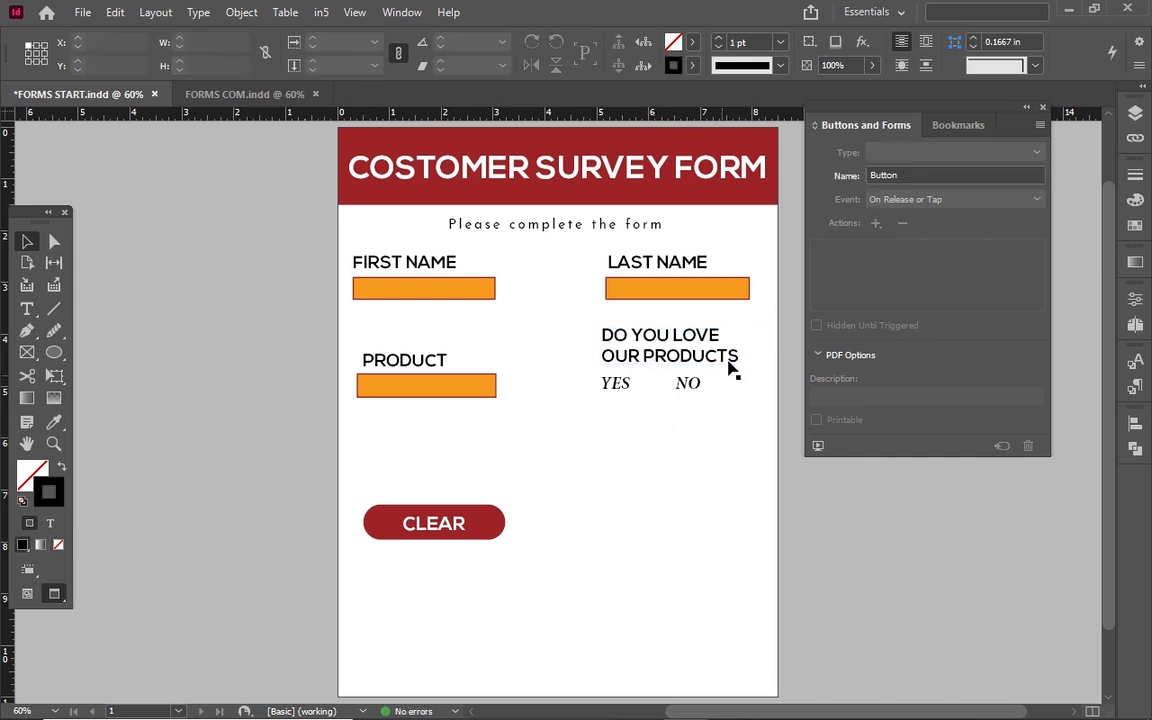
pyautogui.moveTo(965, 107); pyautogui.dragTo(243, 142)
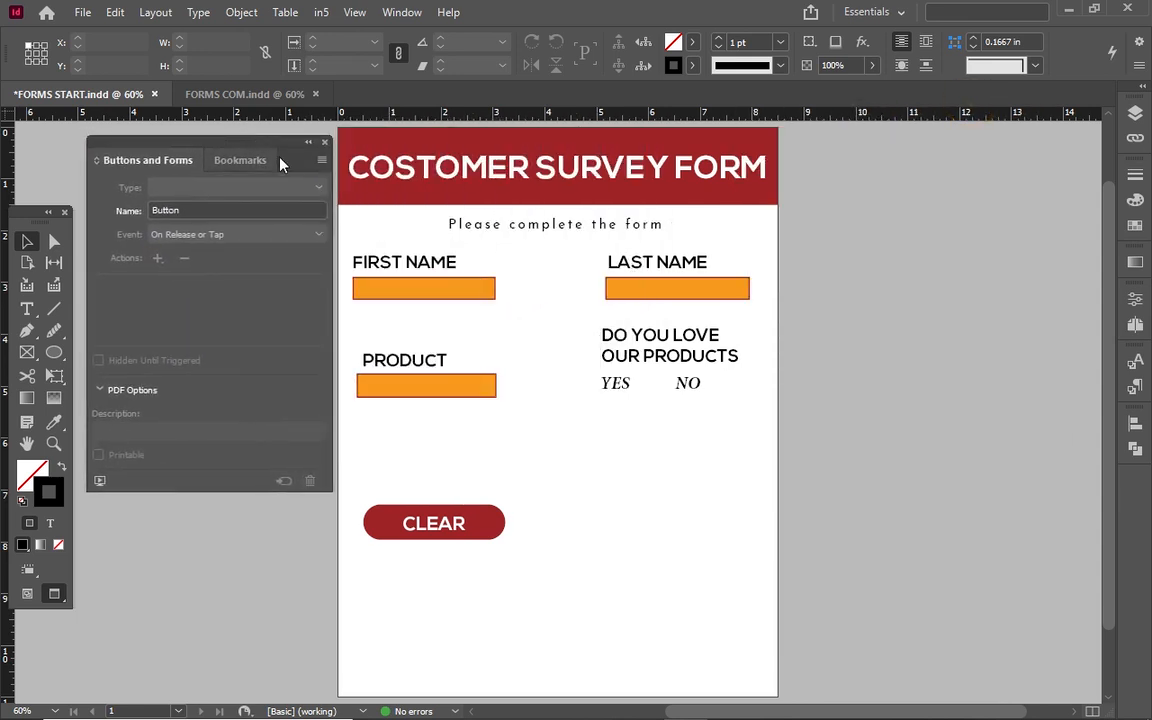
# Place sample radio button set 016 from Sample Buttons And Forms below YES and NO.
pyautogui.click(321, 161)
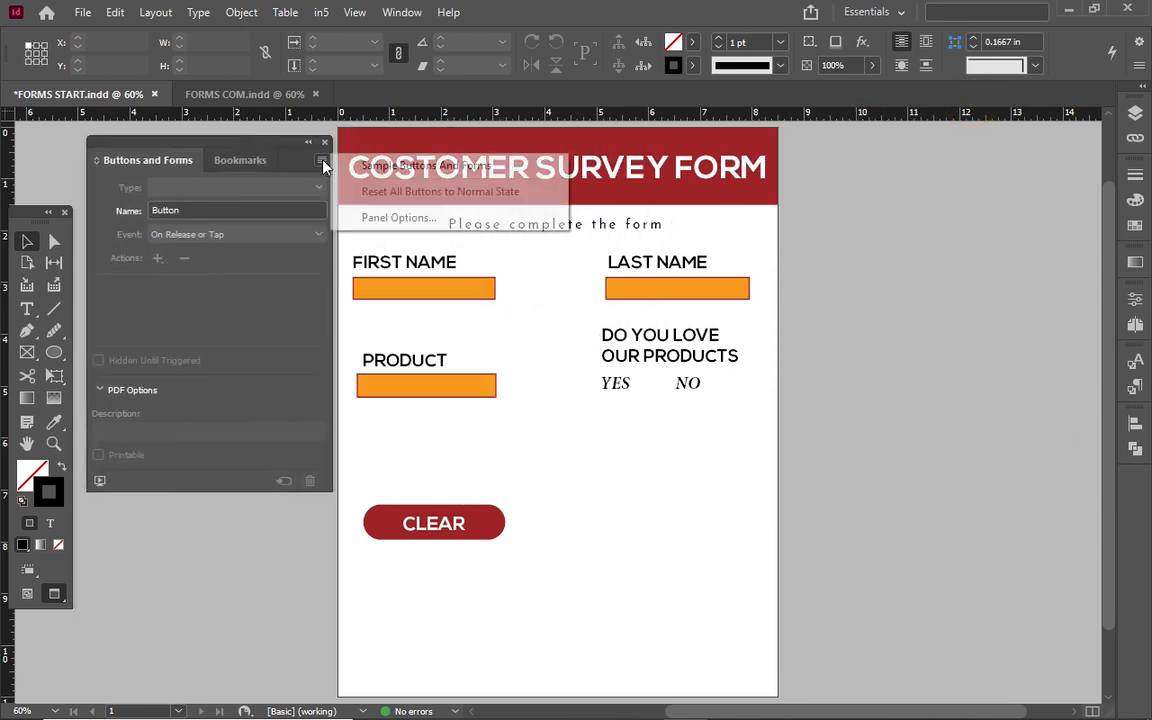
pyautogui.click(392, 168)
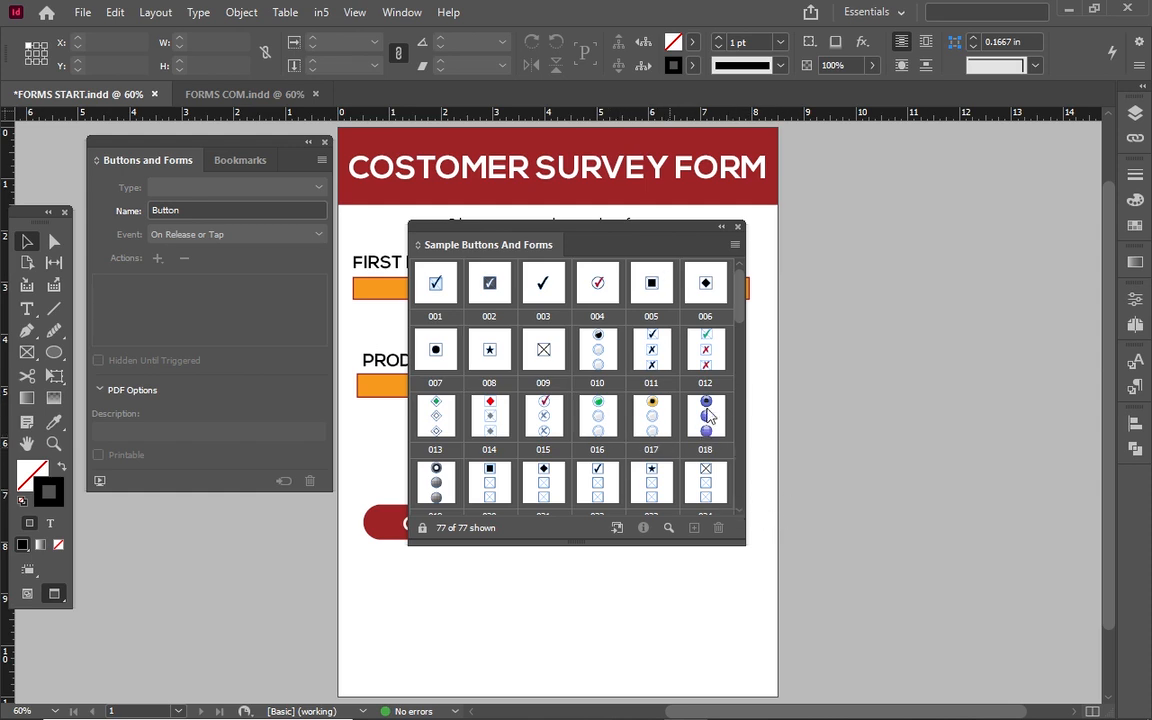
pyautogui.moveTo(610, 414); pyautogui.dragTo(792, 401)
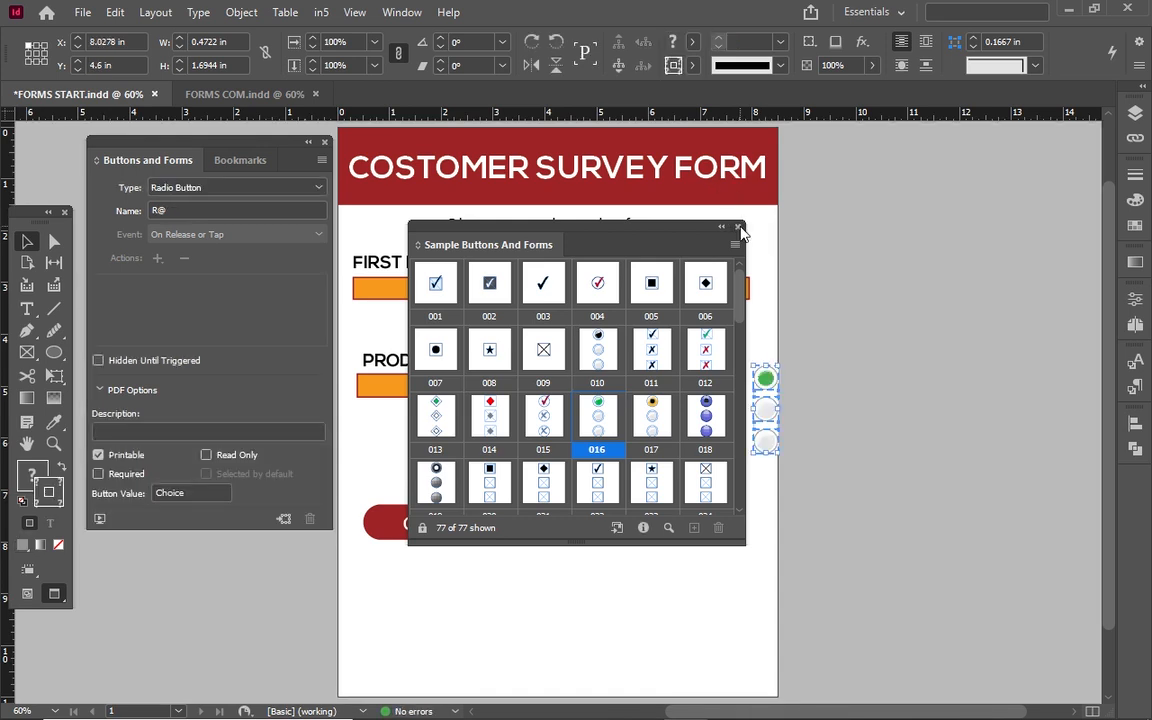
pyautogui.click(739, 228)
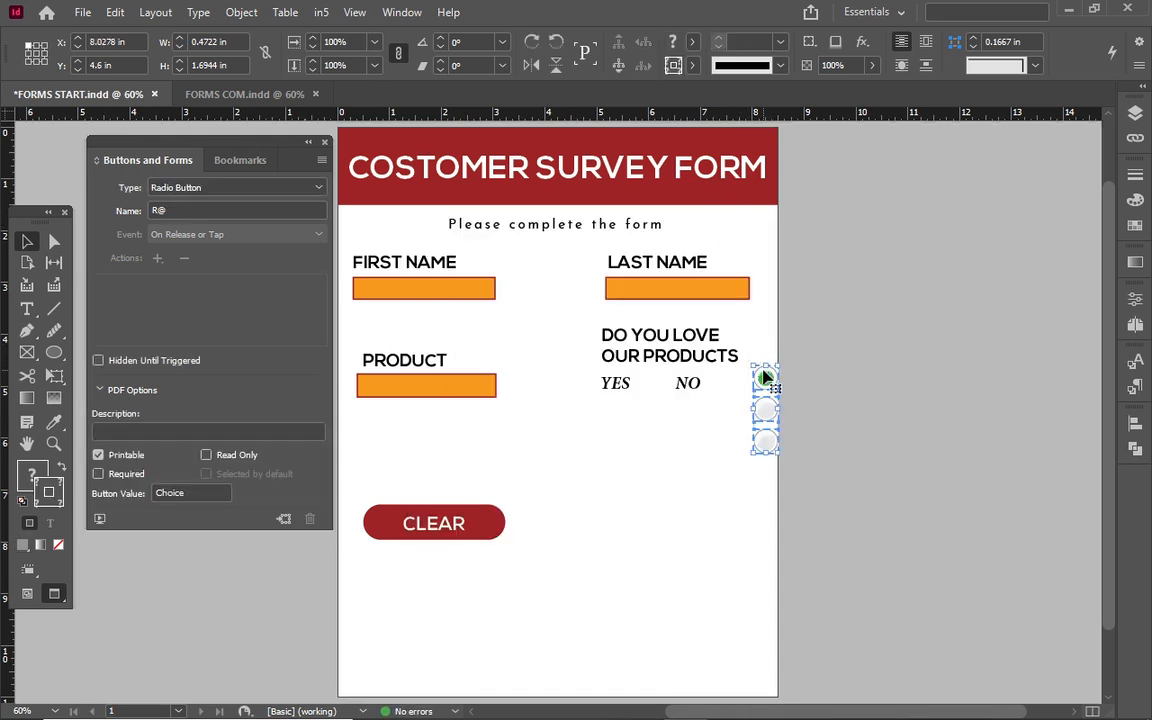
pyautogui.moveTo(764, 377); pyautogui.dragTo(611, 429)
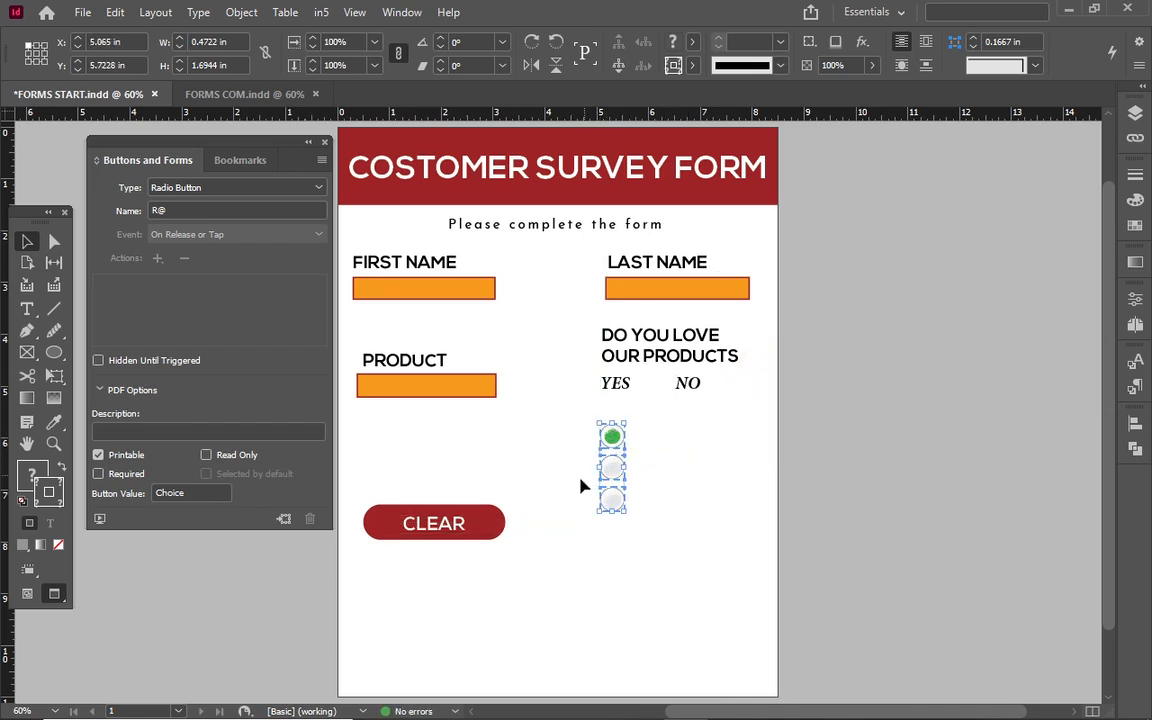
# Delete the bottom radio button and move the other two beside YES and NO.
pyautogui.moveTo(583, 486); pyautogui.dragTo(630, 502)
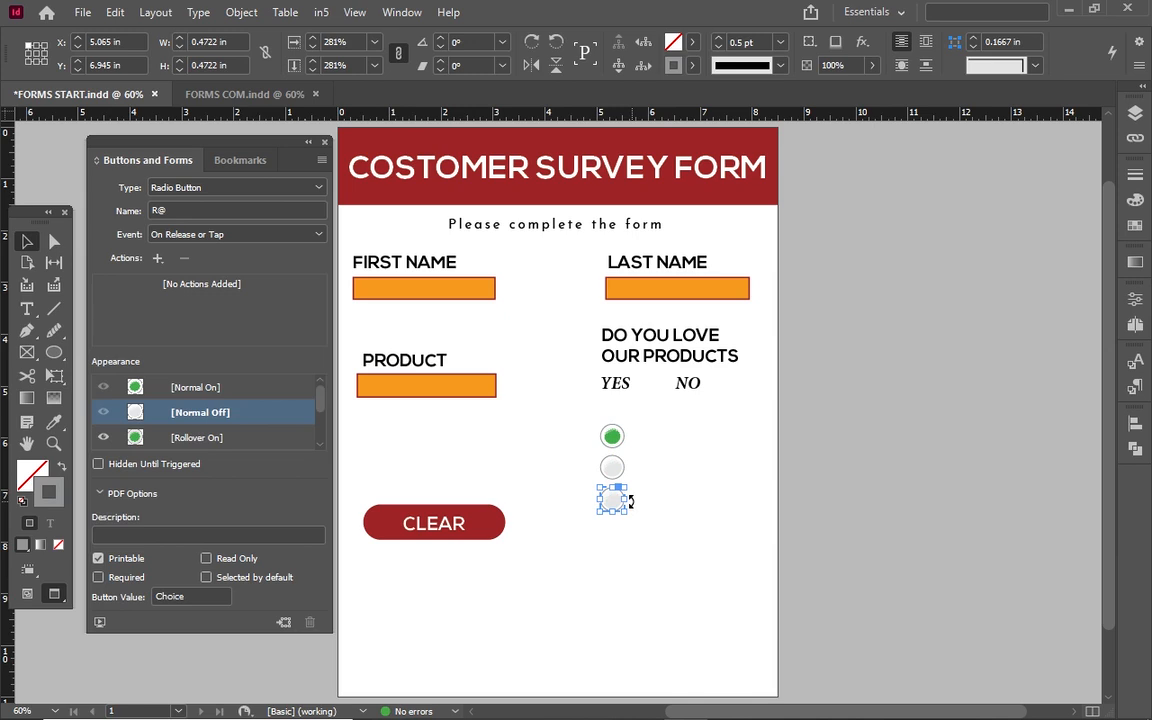
pyautogui.press('Delete')
pyautogui.moveTo(612, 438); pyautogui.dragTo(648, 390)
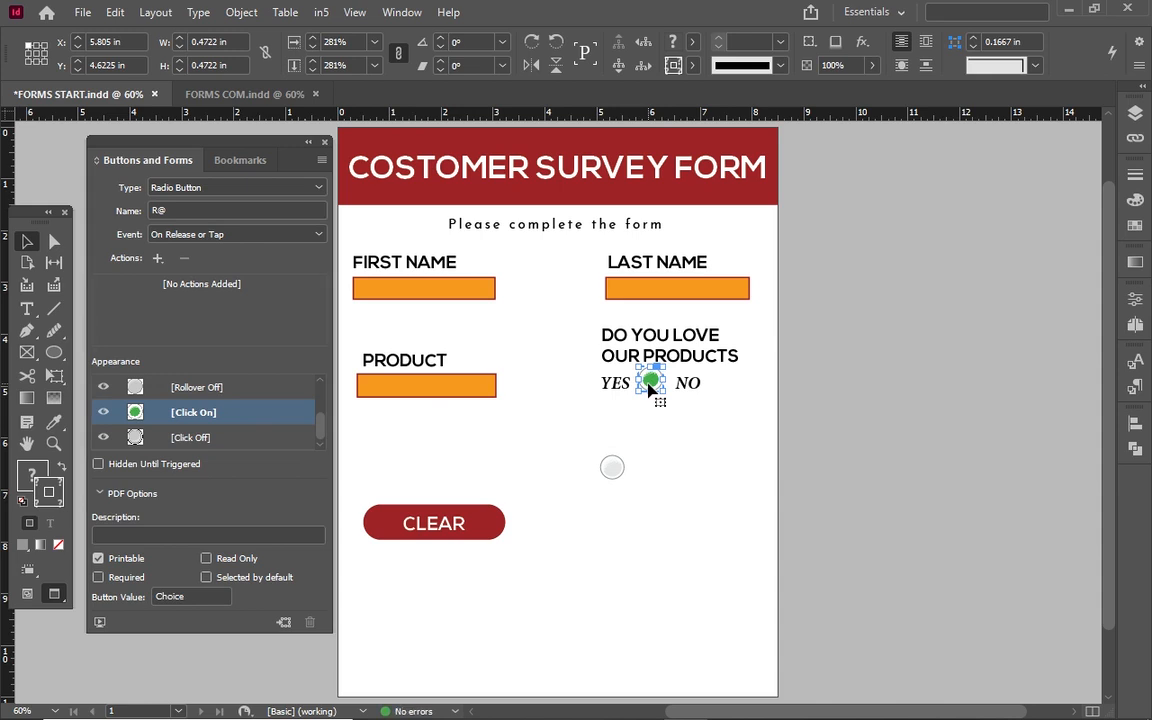
pyautogui.moveTo(622, 468); pyautogui.dragTo(737, 383)
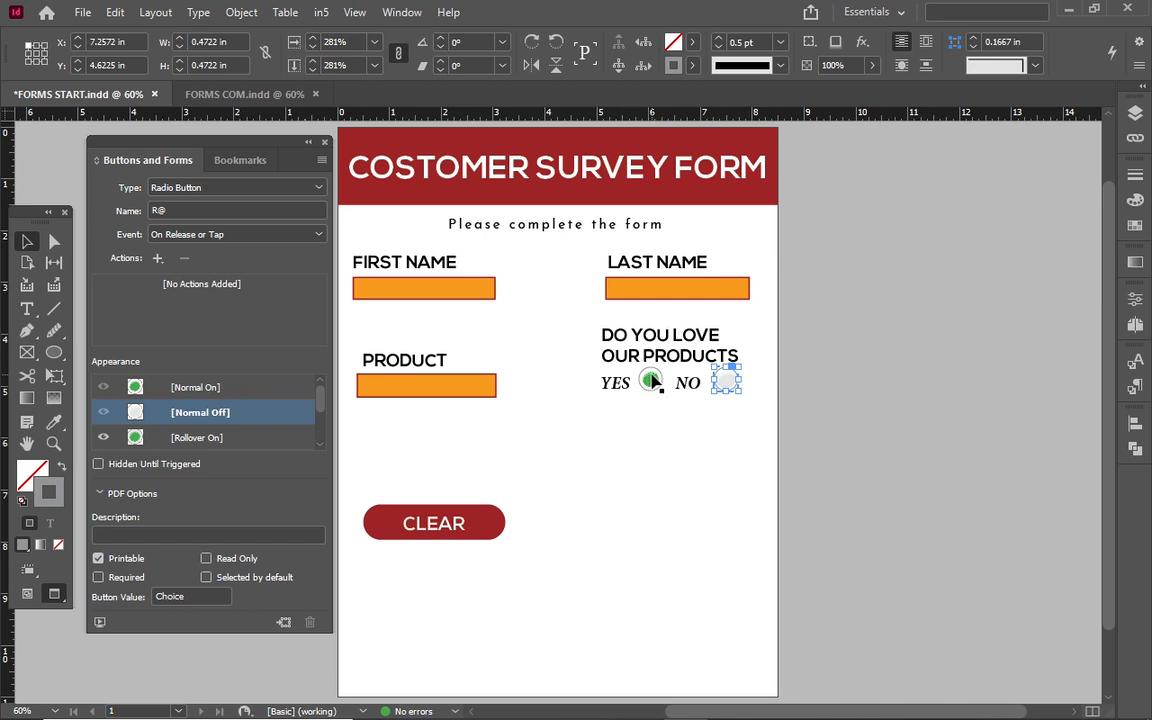
pyautogui.keyDown('shift'); pyautogui.click(651, 381); pyautogui.keyUp('shift')
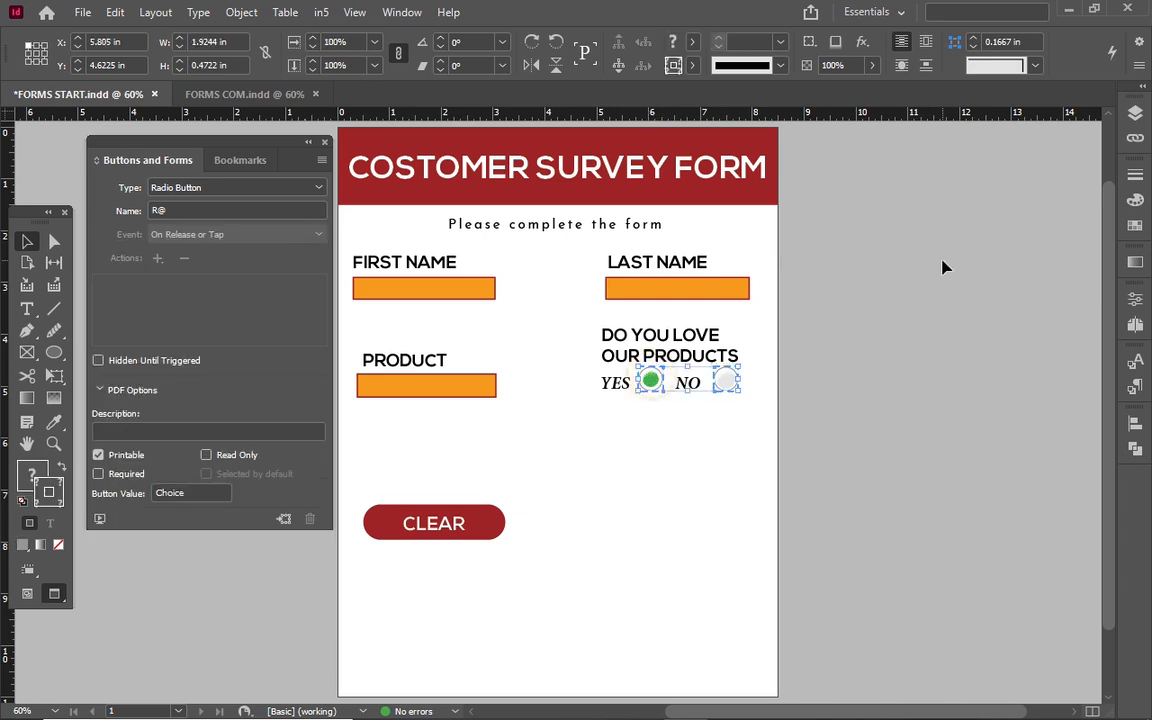
# Open the Align panel and nudge both radio buttons down to Y 4.7197 in.
pyautogui.click(1134, 427)
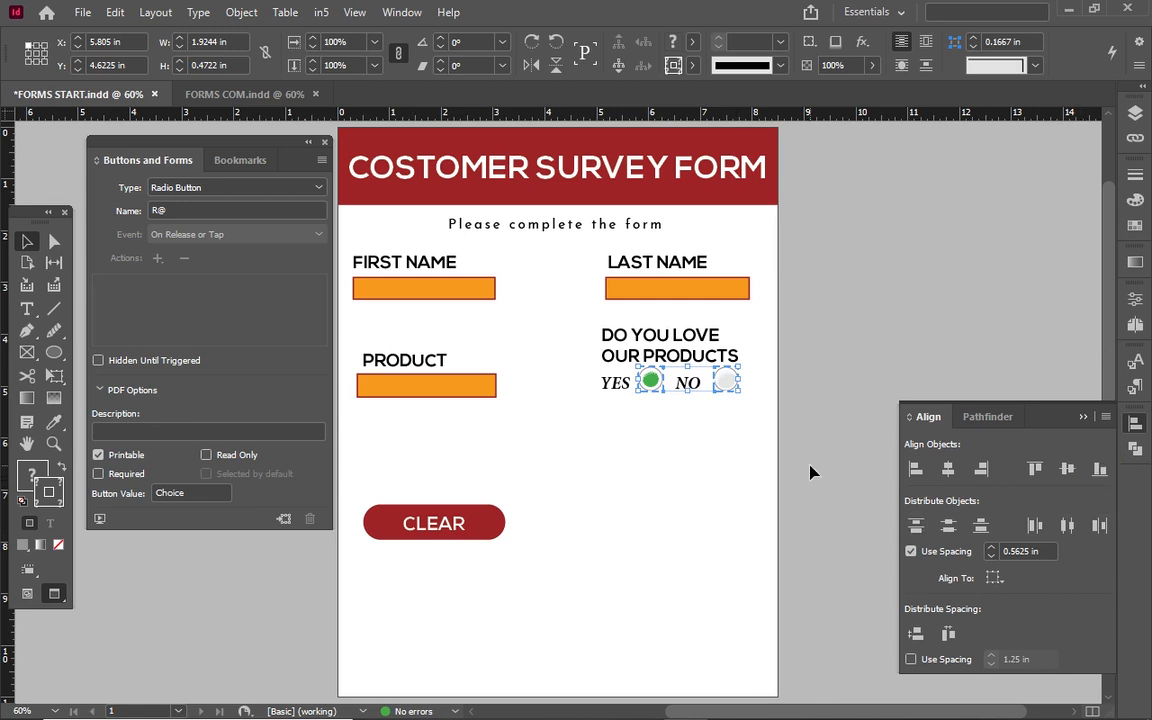
pyautogui.press('Down')
pyautogui.press('Down')
pyautogui.press('Down')
pyautogui.press('Down')
pyautogui.press('Down')
pyautogui.press('Down')
pyautogui.press('Down')
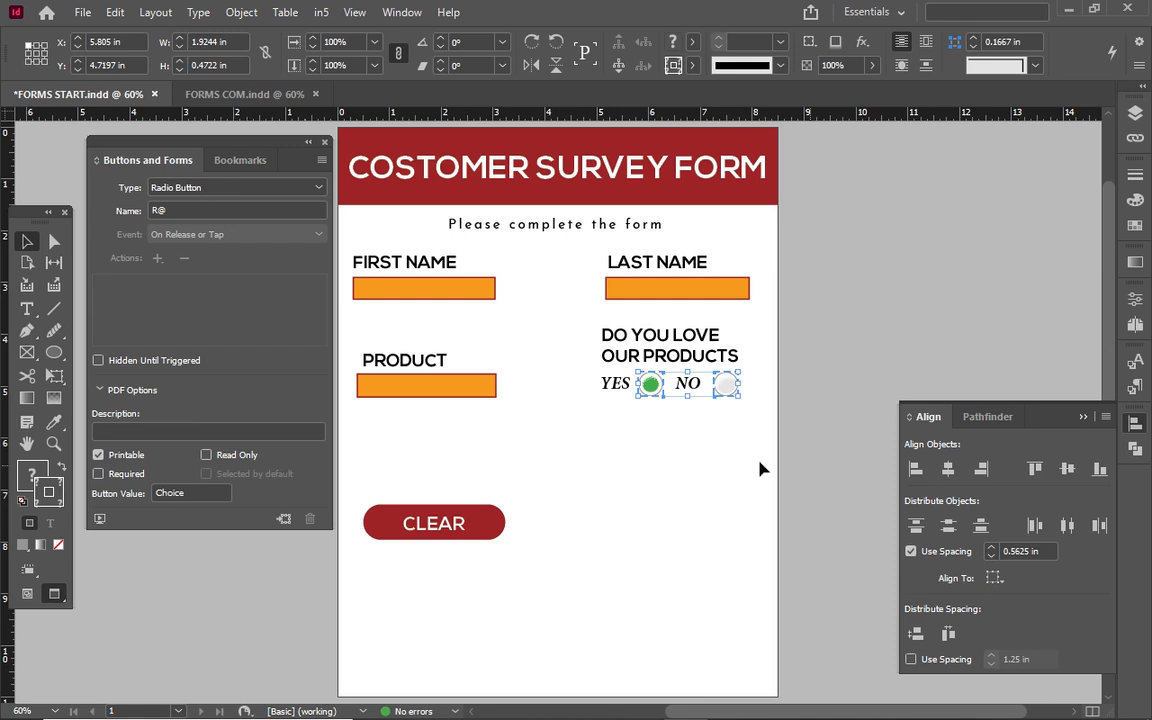
pyautogui.click(700, 475)
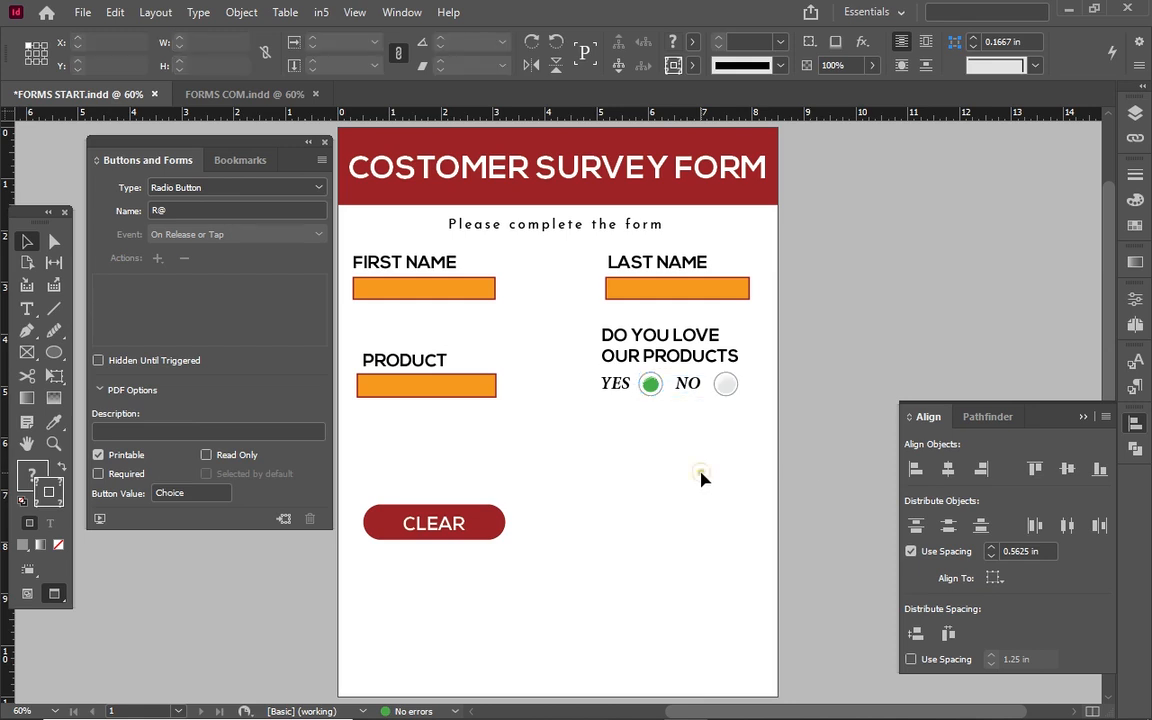
pyautogui.click(648, 386)
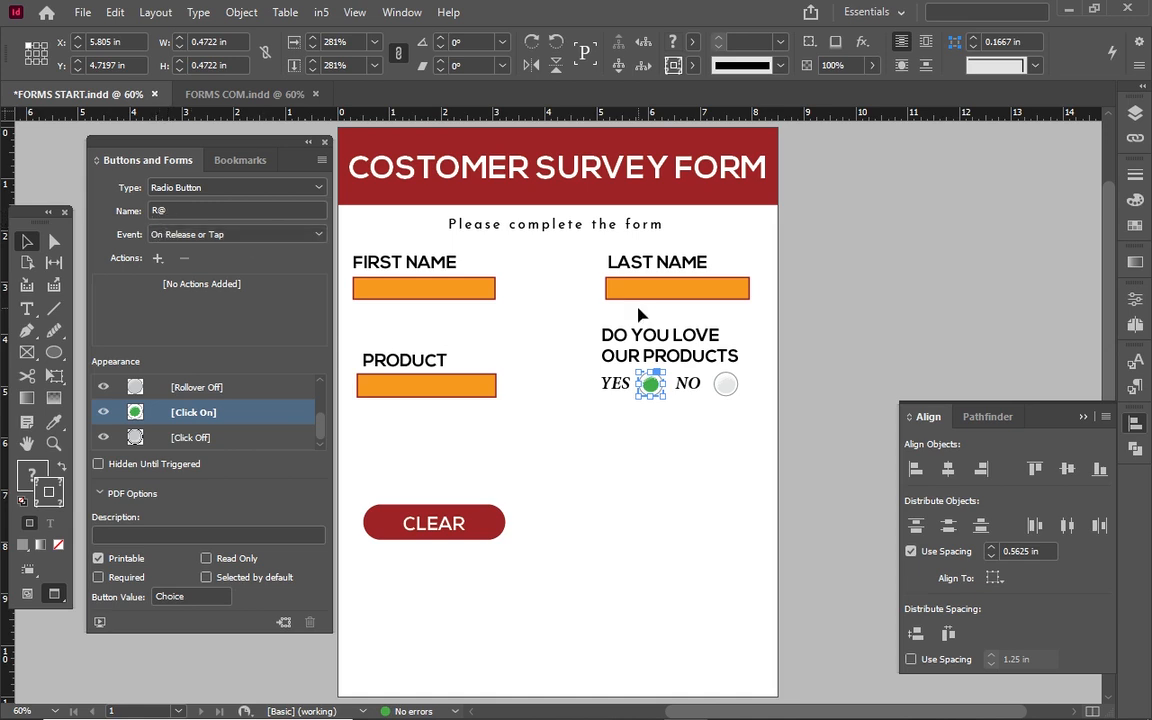
pyautogui.click(724, 386)
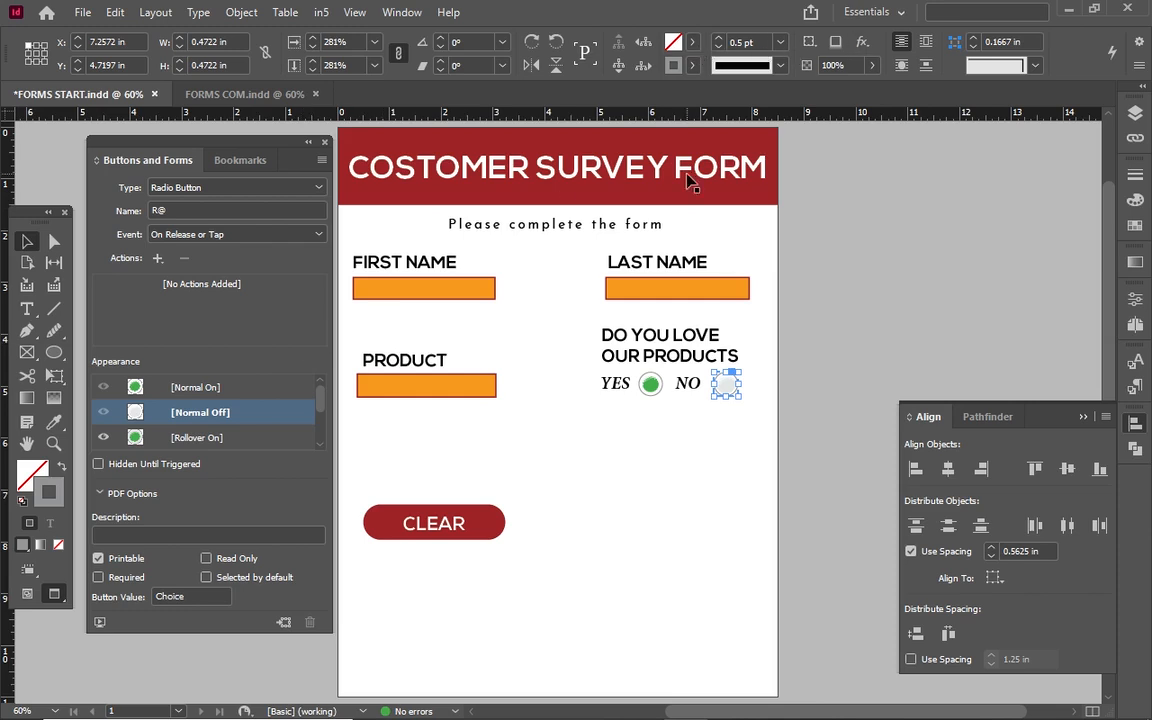
pyautogui.click(649, 386)
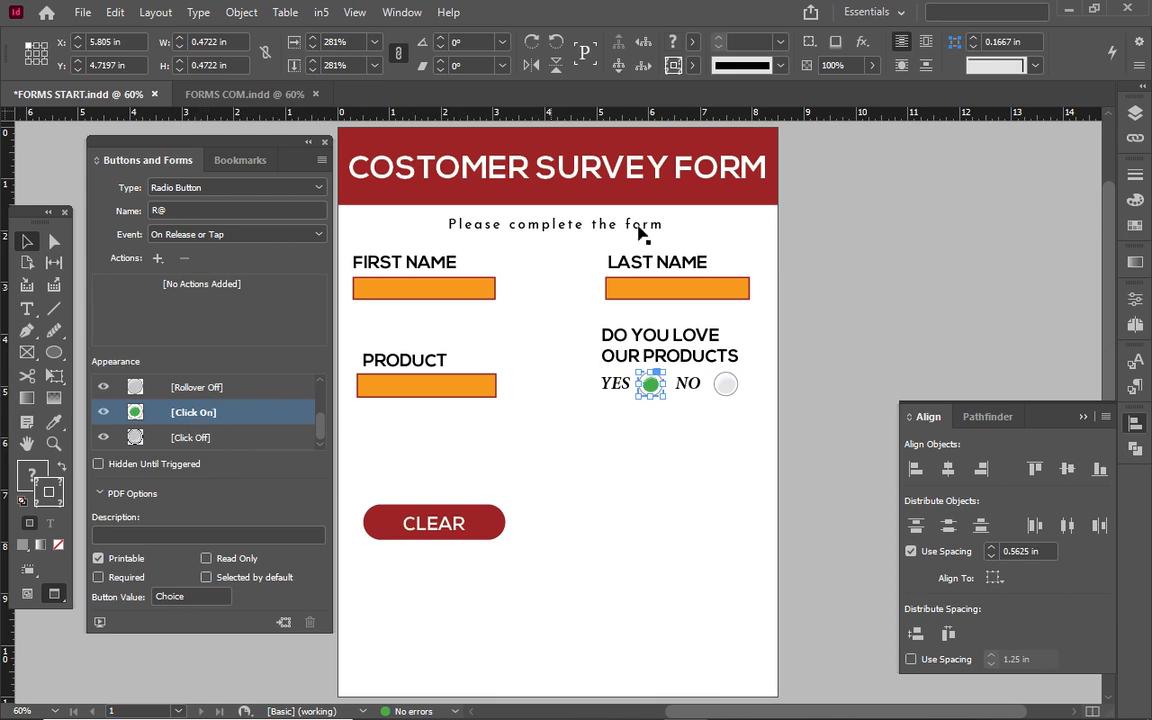
pyautogui.click(621, 38)
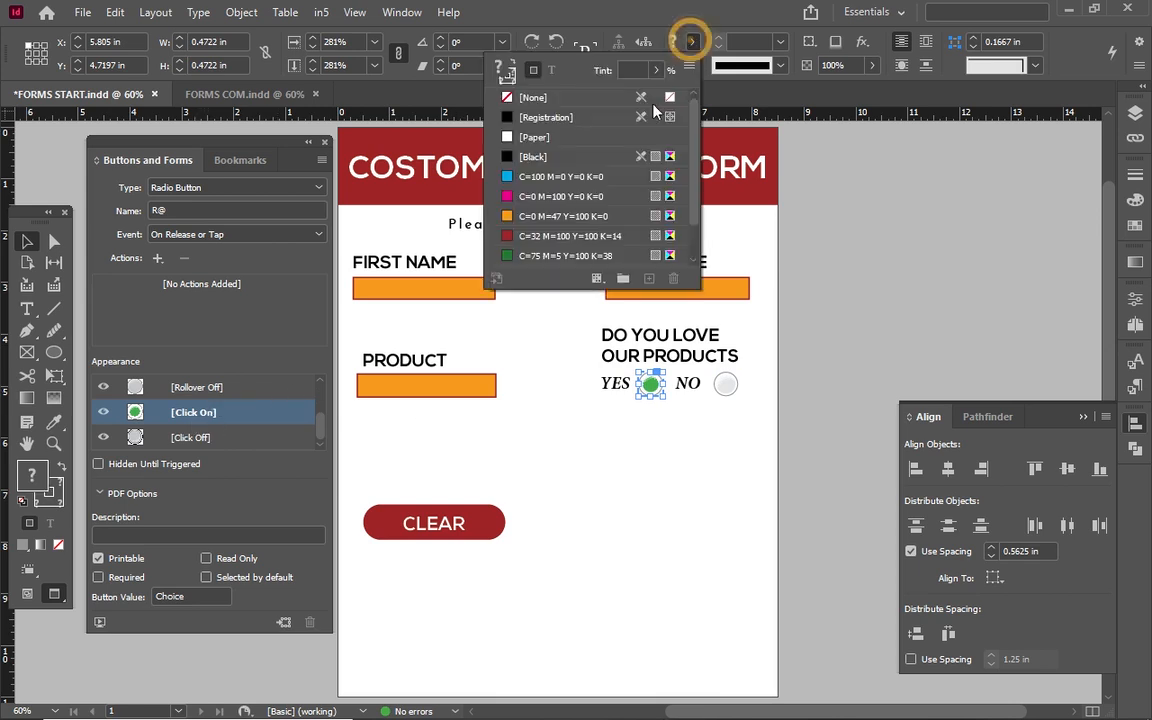
pyautogui.click(570, 235)
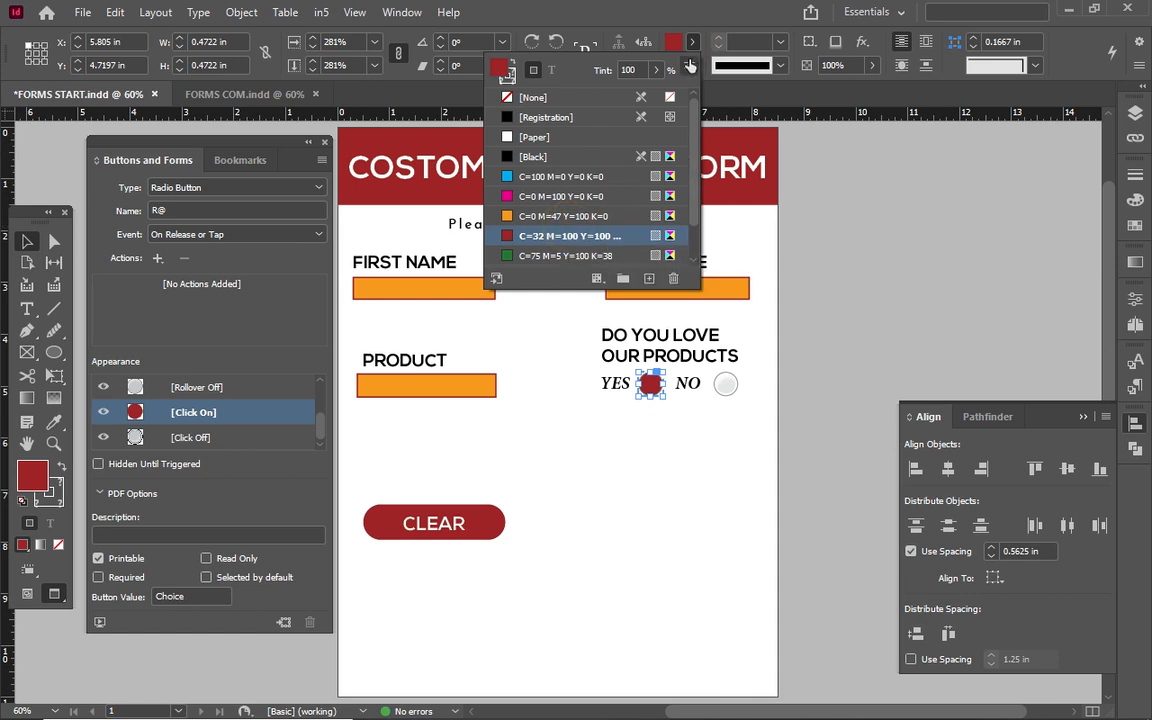
pyautogui.click(659, 28)
pyautogui.hotkey('ctrl', 'z')
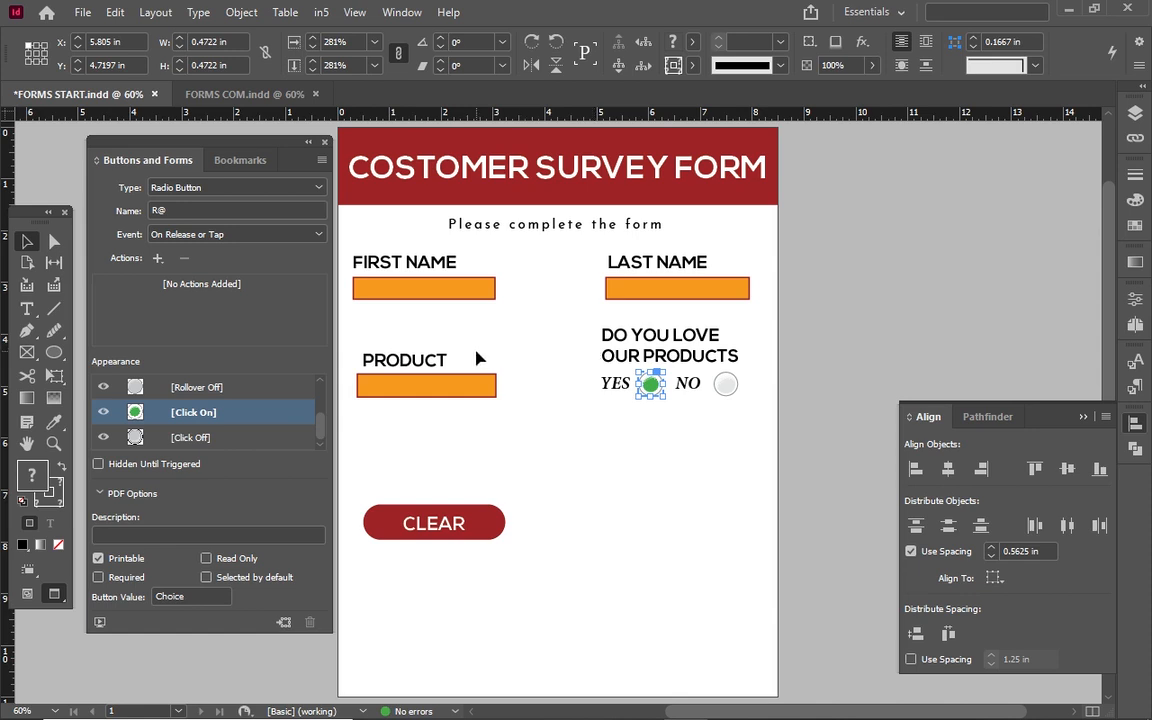
# Copy the 'Choose from the drop down menu' text from FORMS COM.indd.
pyautogui.click(420, 362)
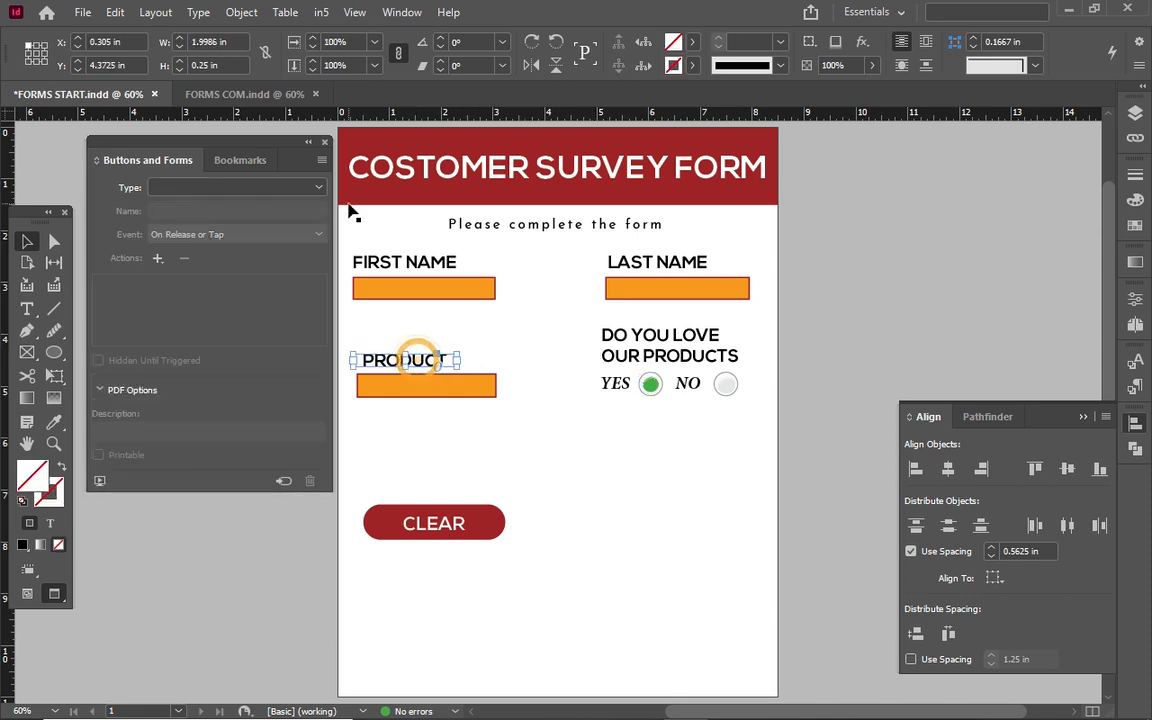
pyautogui.click(240, 94)
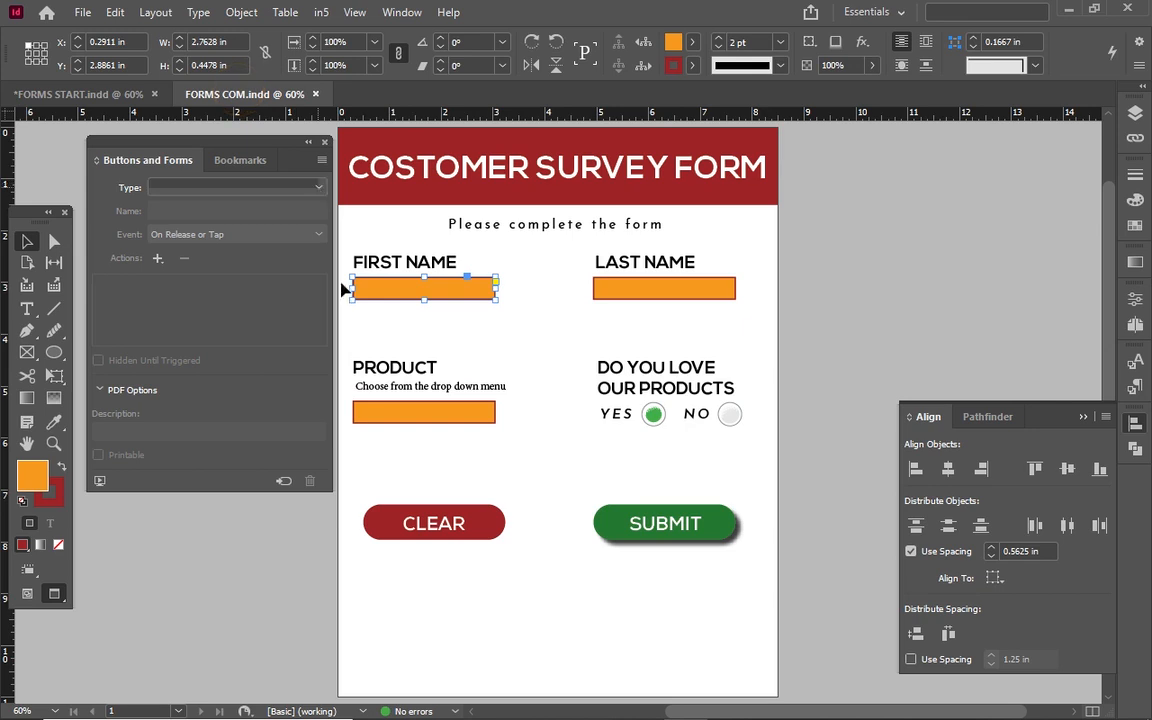
pyautogui.click(378, 393)
pyautogui.rightClick(380, 391)
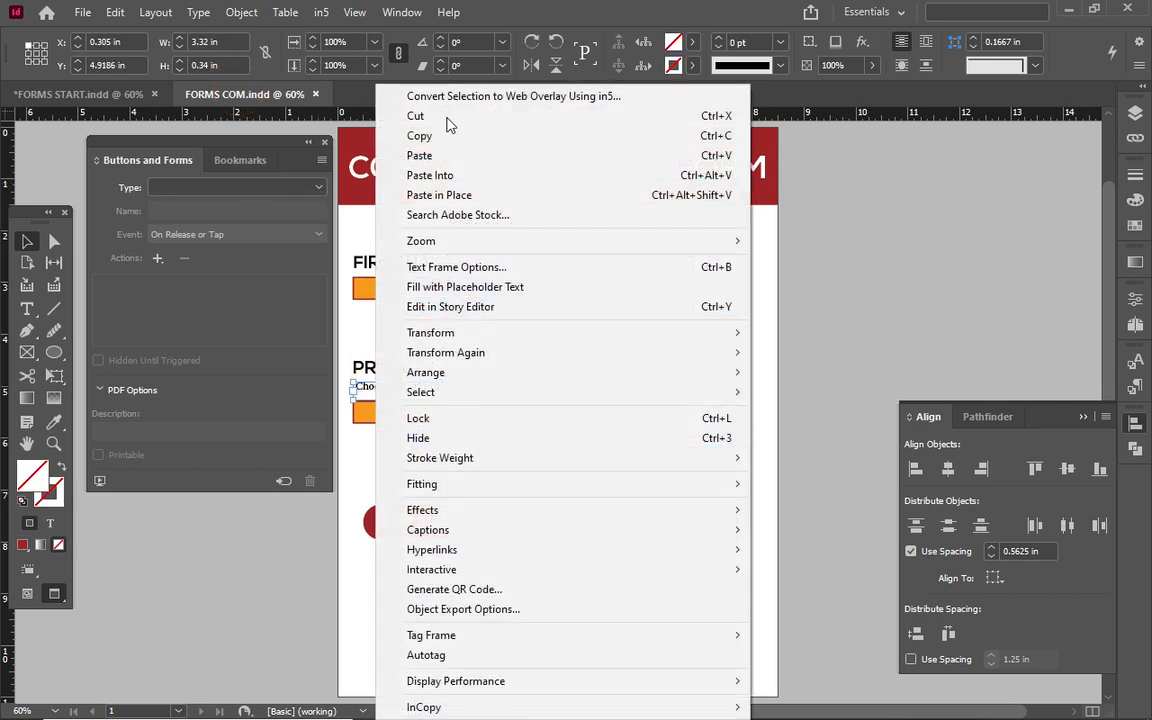
pyautogui.click(446, 141)
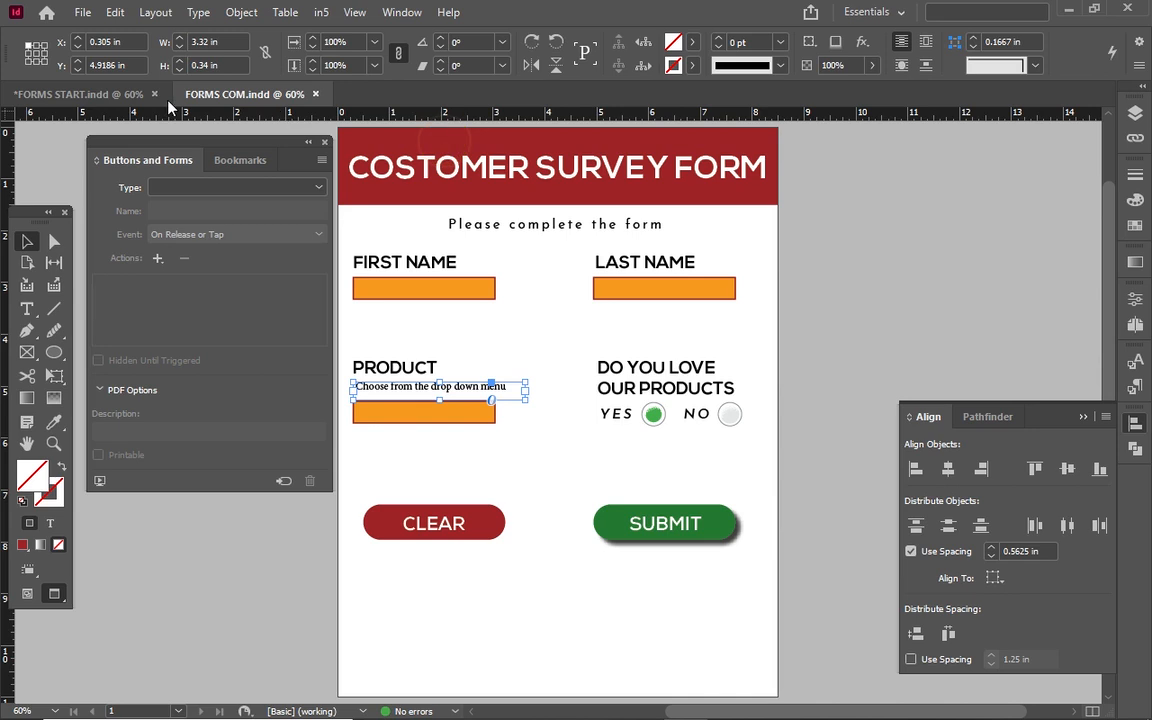
# In FORMS START.indd, move the dropdown down and paste the note under PRODUCT.
pyautogui.click(112, 93)
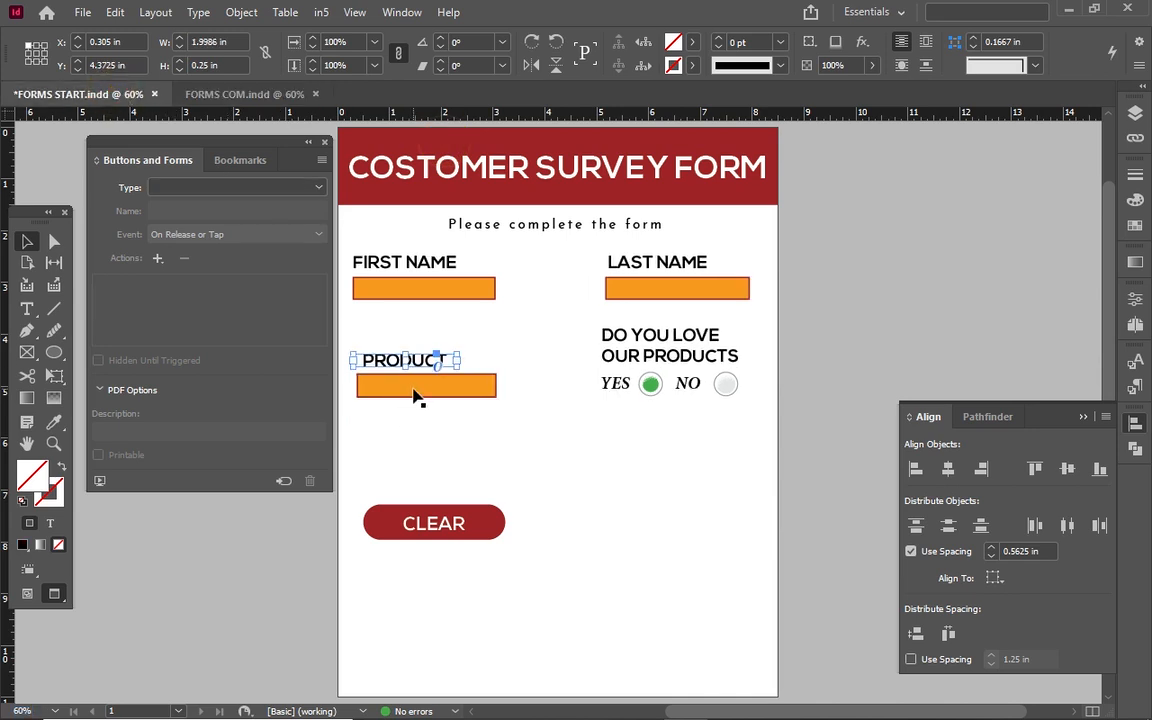
pyautogui.moveTo(413, 389); pyautogui.dragTo(413, 416)
pyautogui.rightClick(395, 384)
pyautogui.click(436, 388)
pyautogui.moveTo(543, 404); pyautogui.dragTo(436, 383)
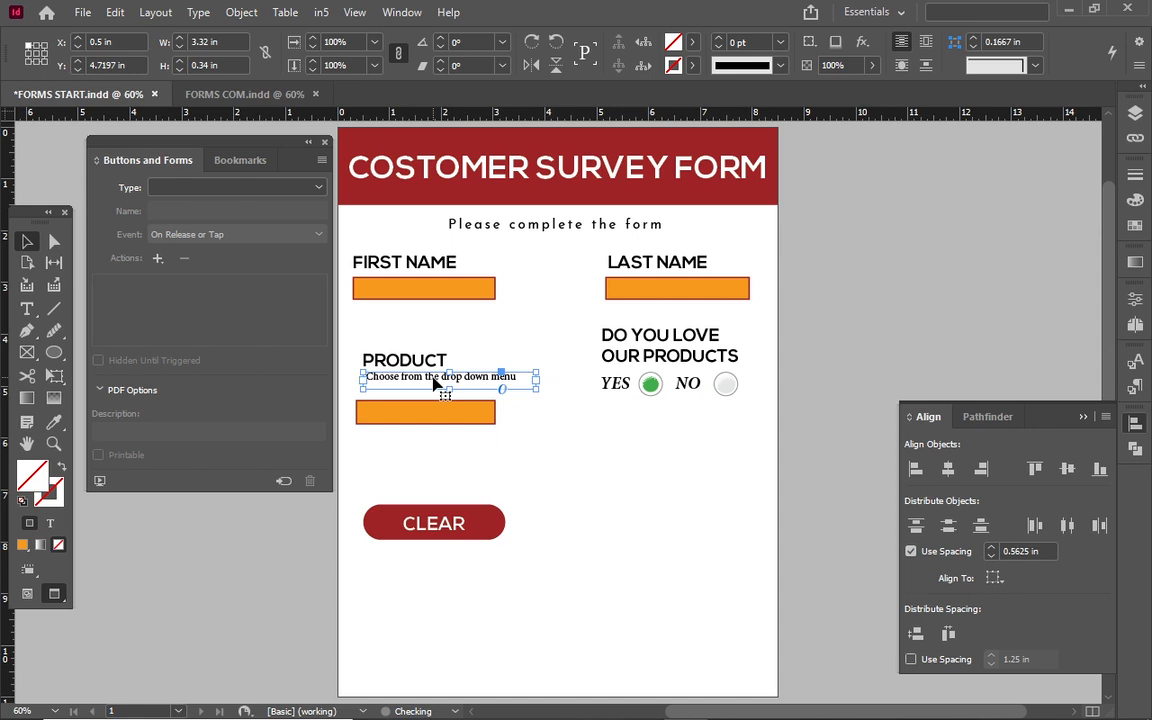
pyautogui.doubleClick(436, 383)
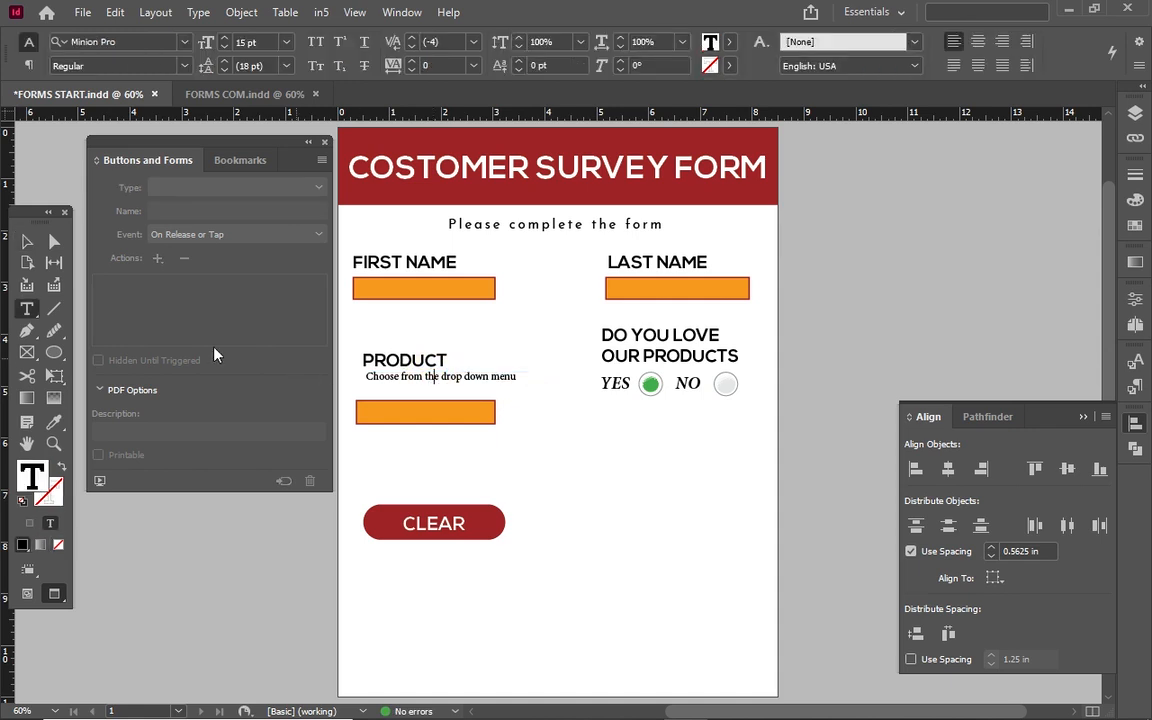
pyautogui.click(27, 242)
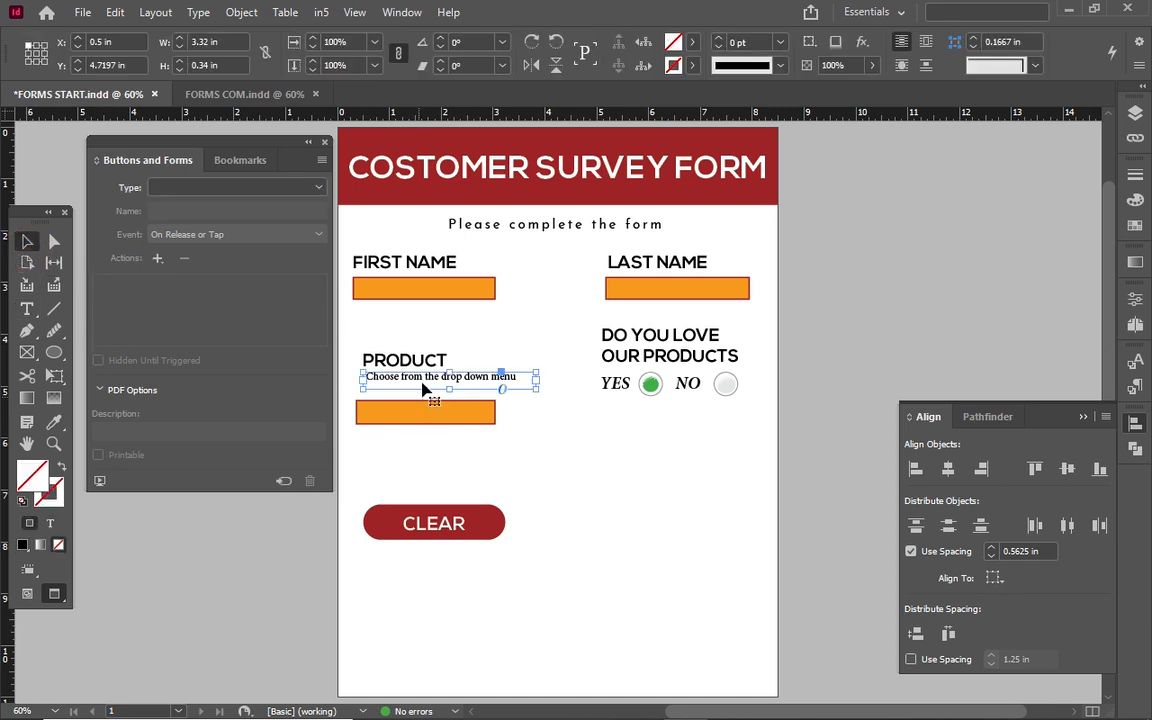
pyautogui.moveTo(427, 383)
pyautogui.mouseDown()
pyautogui.moveTo(440, 392)
pyautogui.moveTo(420, 387)
pyautogui.mouseUp()
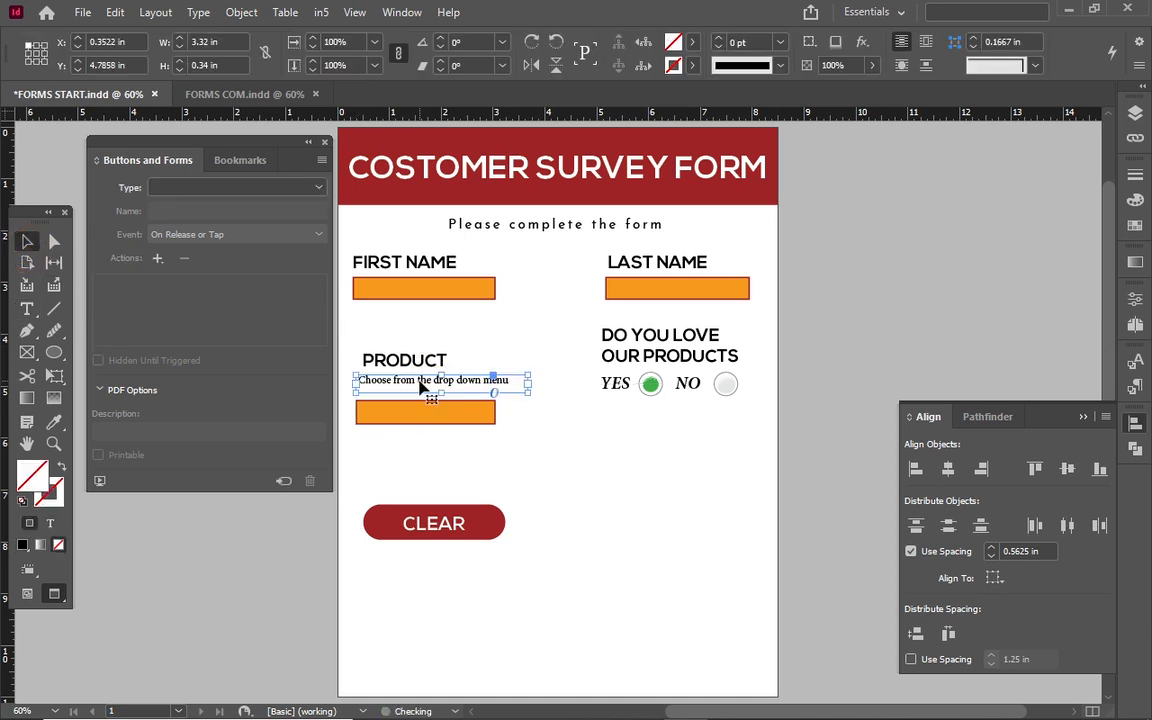
pyautogui.click(456, 456)
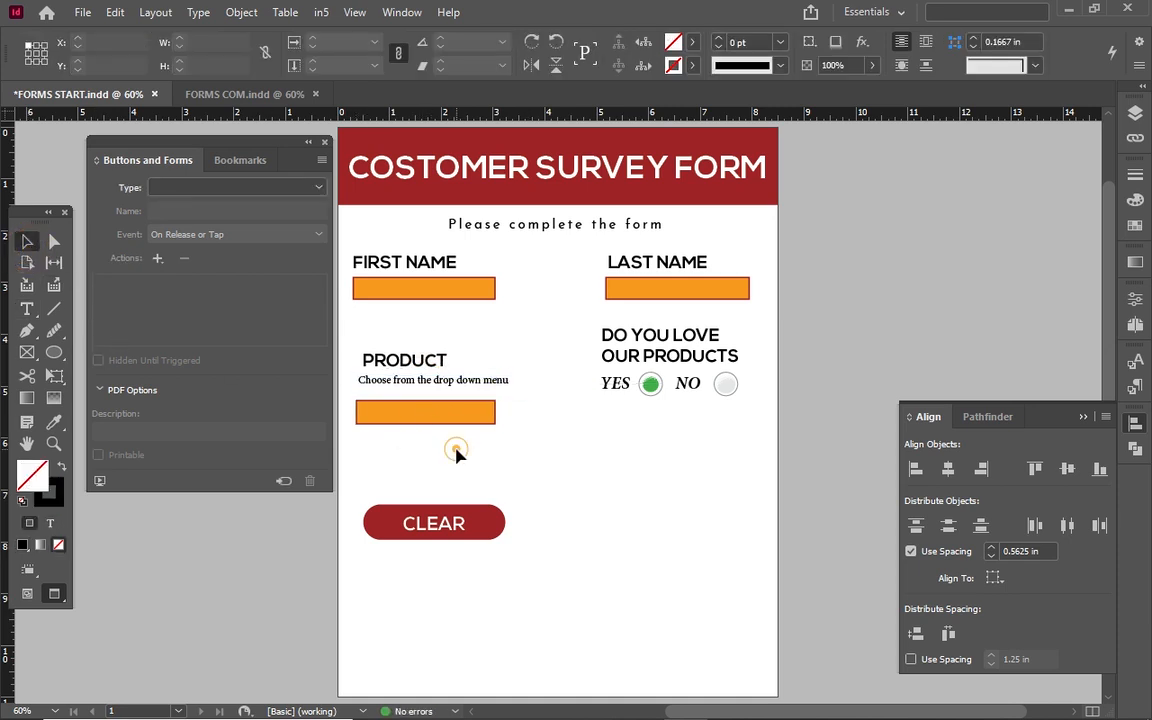
# Draw a 2.34 × 0.68 in rectangle right of the CLEAR button and fill it dark green.
pyautogui.click(503, 524)
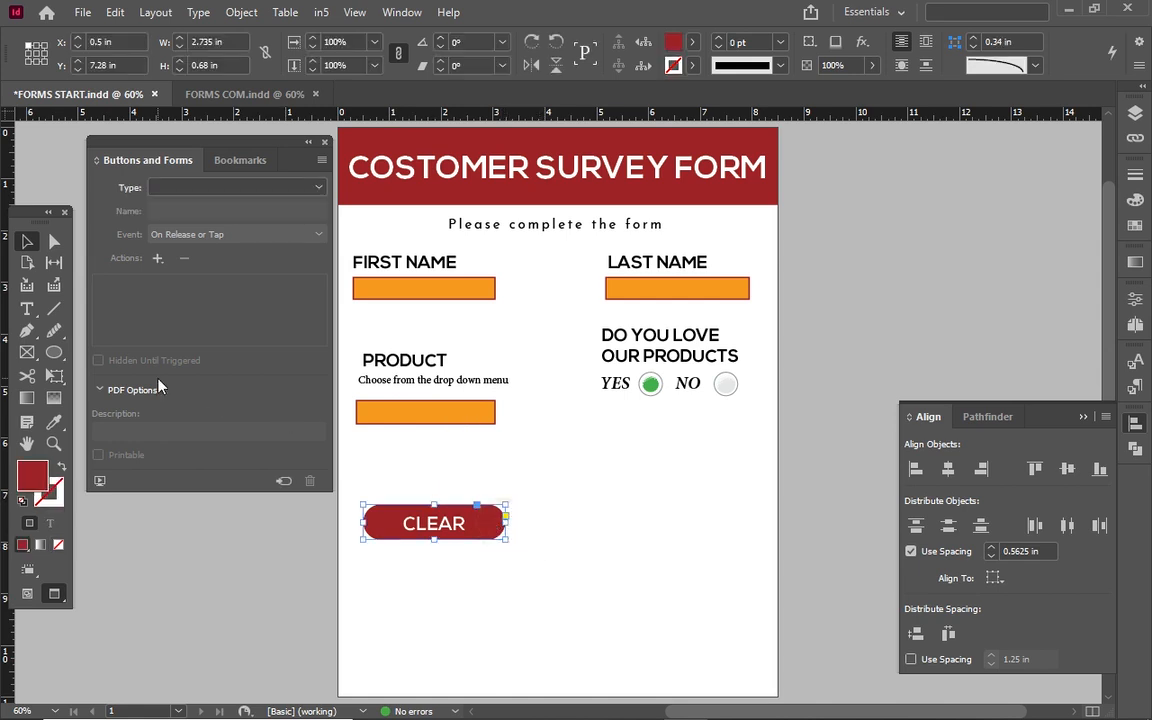
pyautogui.click(27, 353)
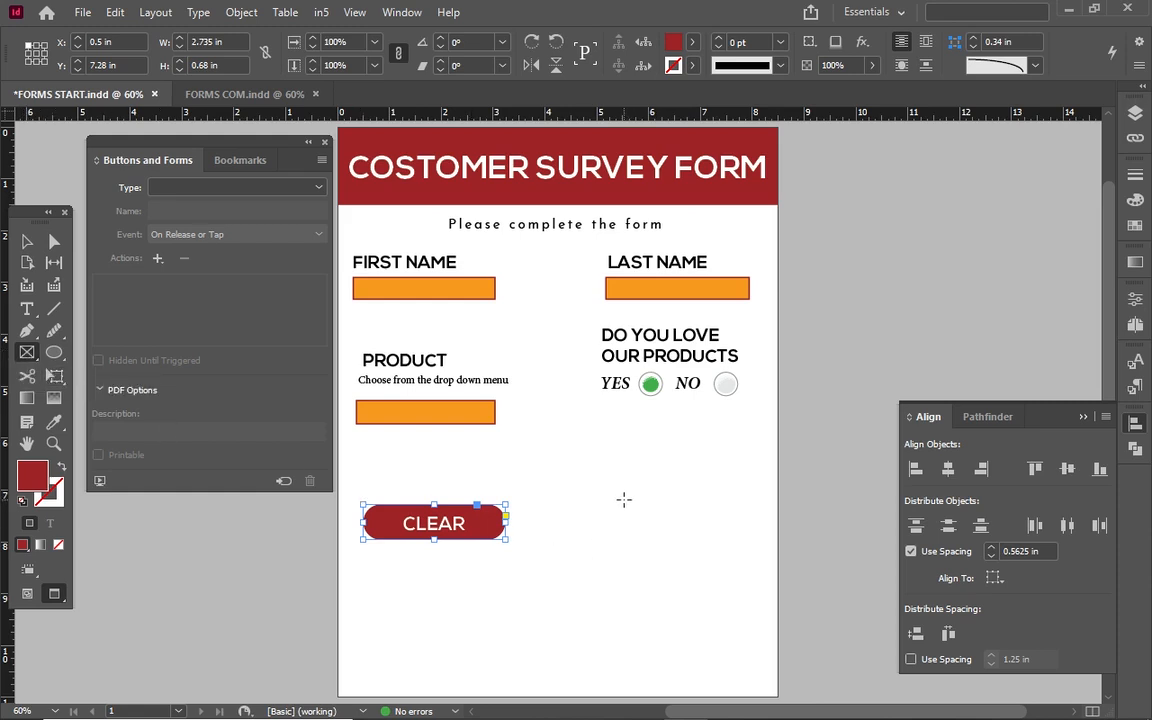
pyautogui.moveTo(609, 505); pyautogui.dragTo(731, 539)
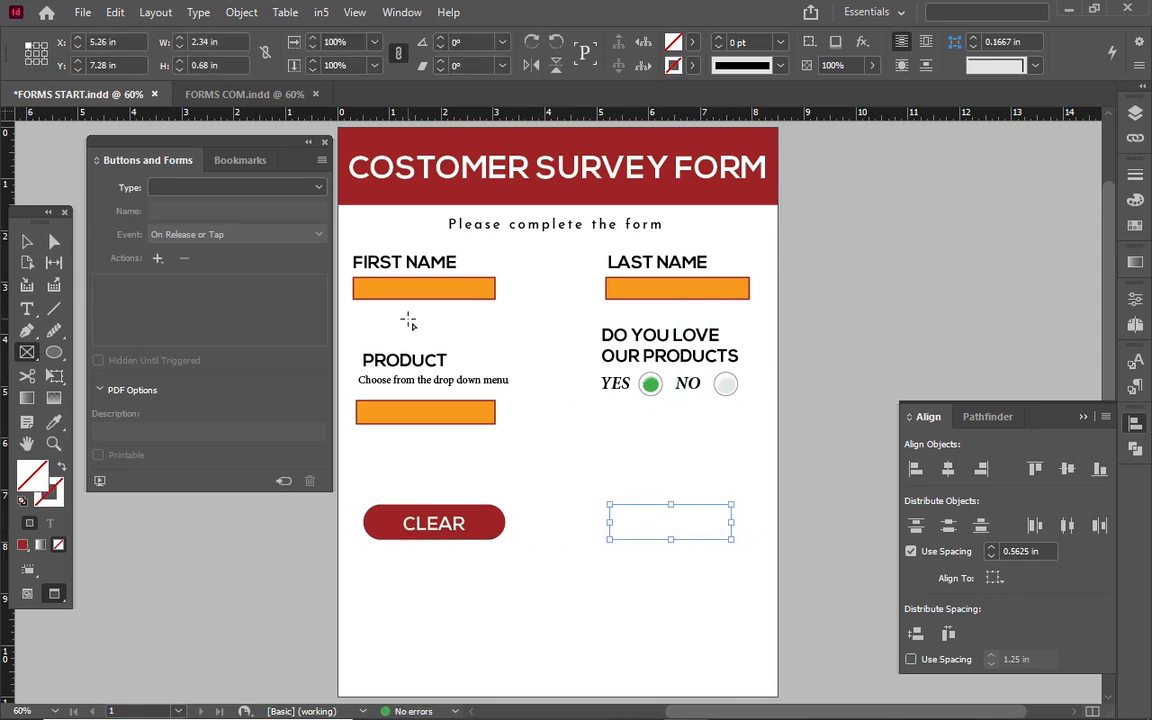
pyautogui.click(691, 44)
pyautogui.click(586, 257)
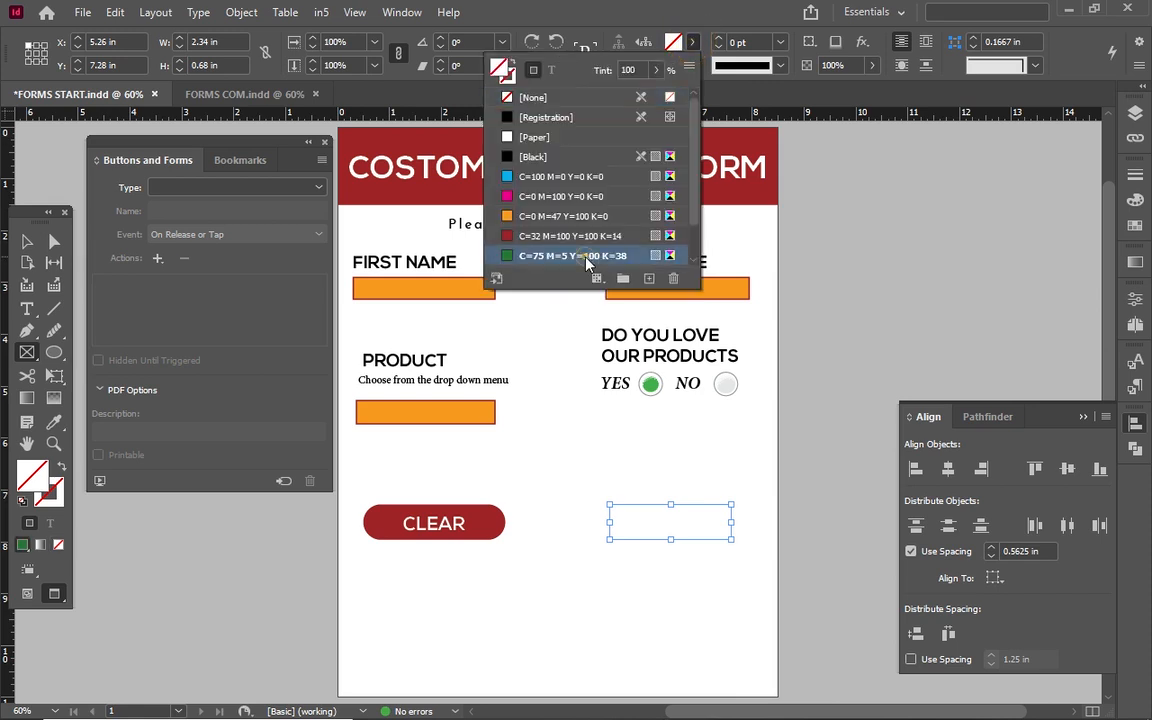
# Round the corners of the green rectangle with its live-corner widget.
pyautogui.click(25, 245)
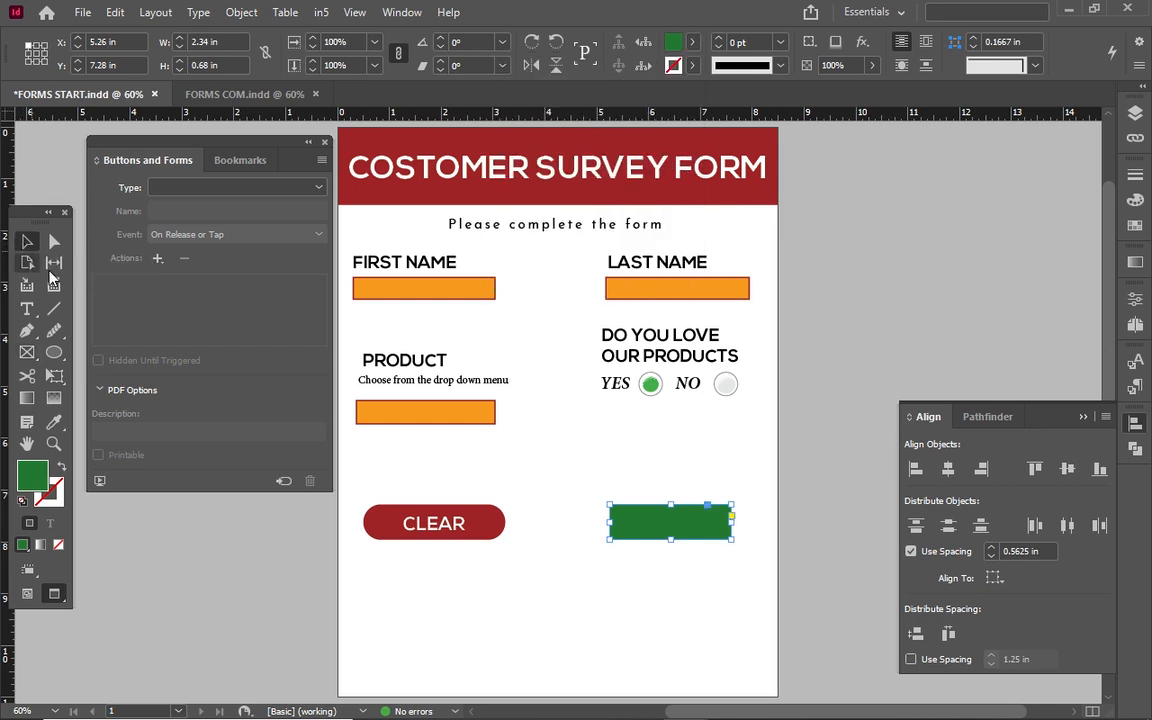
pyautogui.click(731, 517)
pyautogui.moveTo(731, 508); pyautogui.dragTo(679, 525)
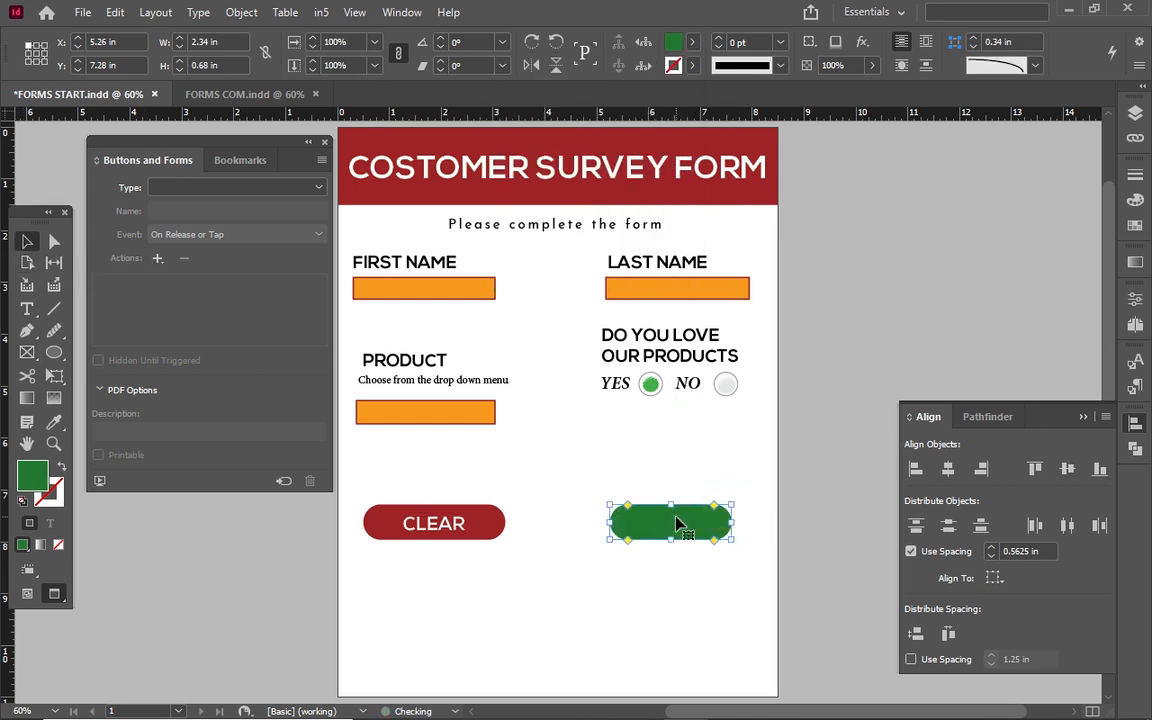
pyautogui.click(730, 481)
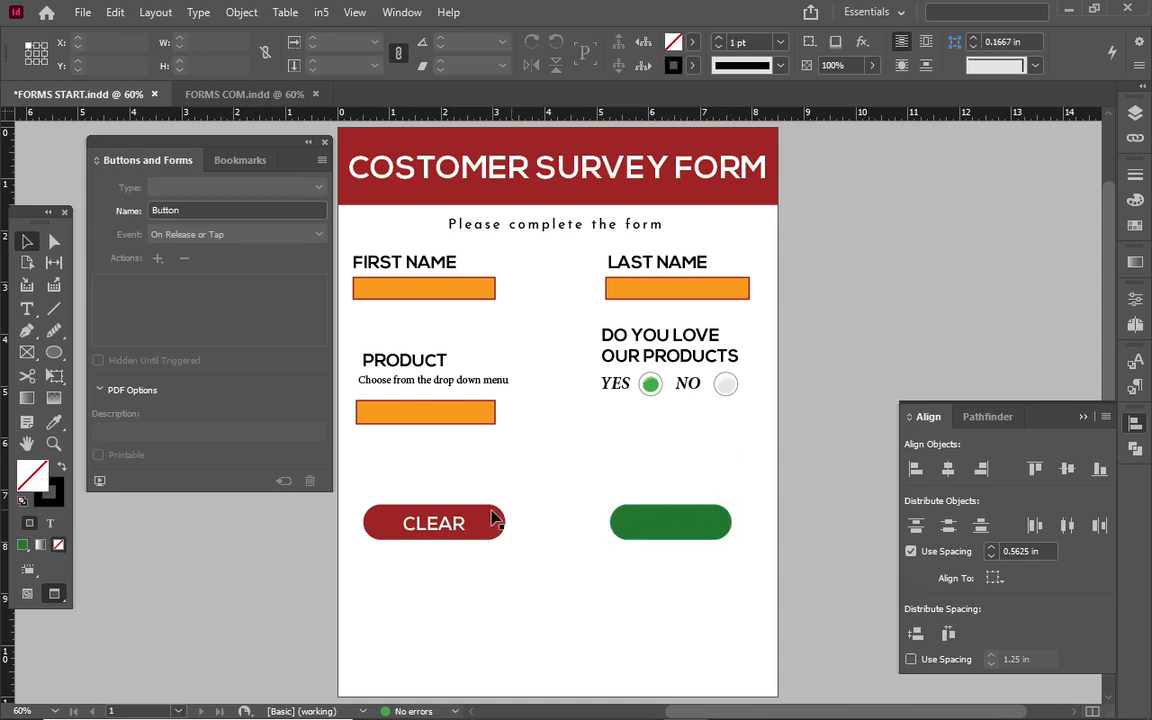
# Duplicate the PRODUCT label onto the green button and centre it there.
pyautogui.doubleClick(440, 362)
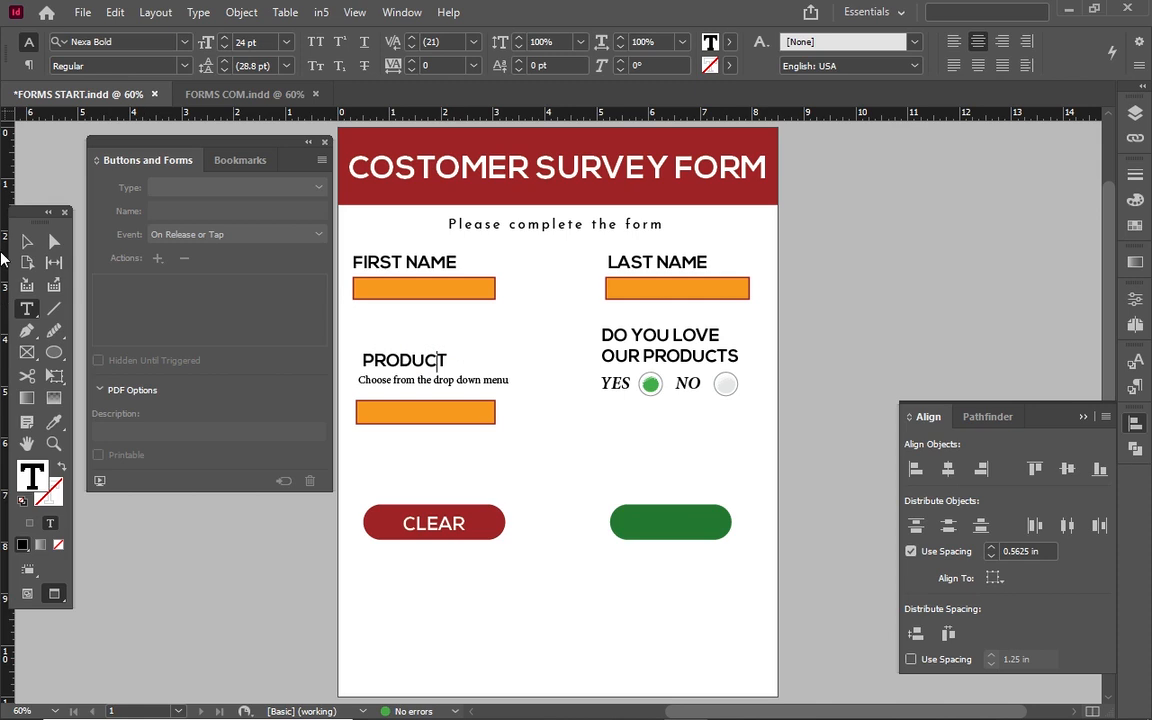
pyautogui.click(27, 241)
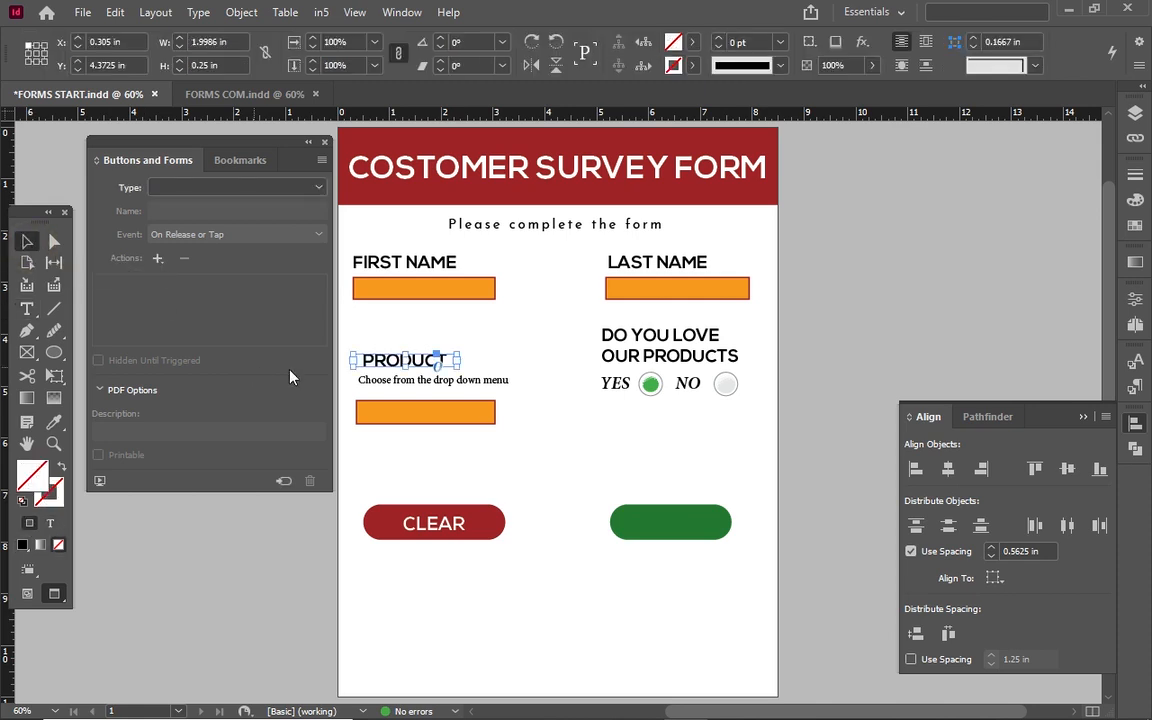
pyautogui.press('alt')
pyautogui.click(381, 360)
pyautogui.moveTo(383, 364); pyautogui.dragTo(645, 530)
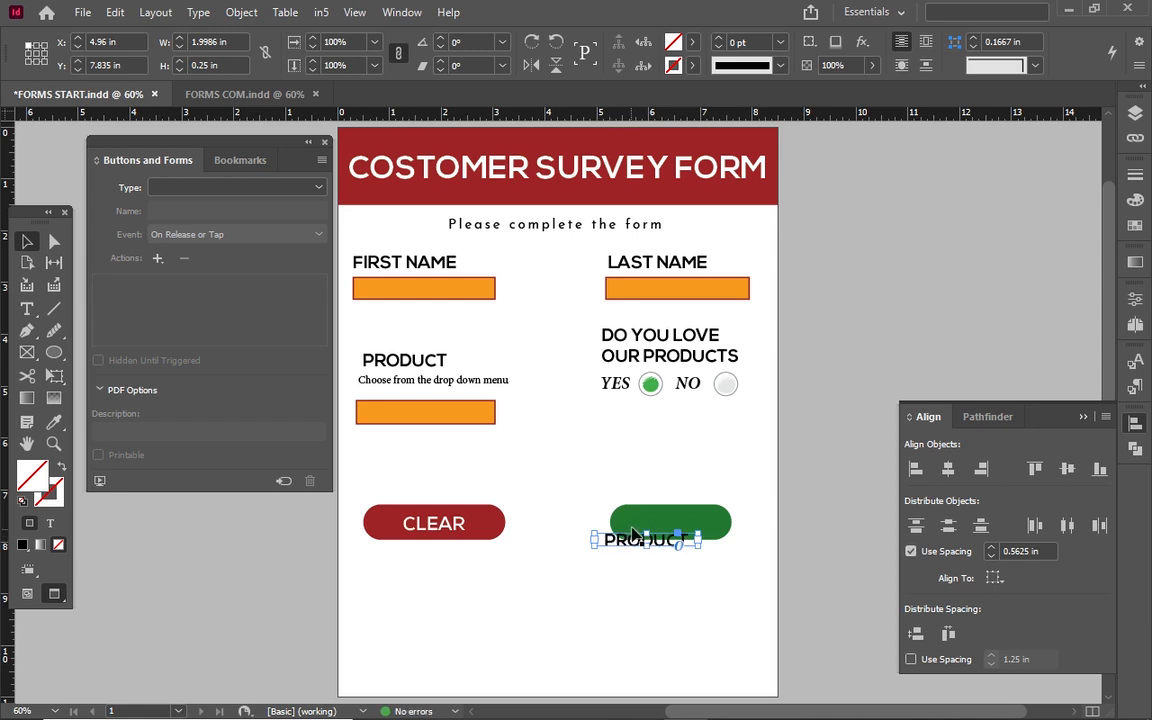
pyautogui.moveTo(638, 542); pyautogui.dragTo(671, 531)
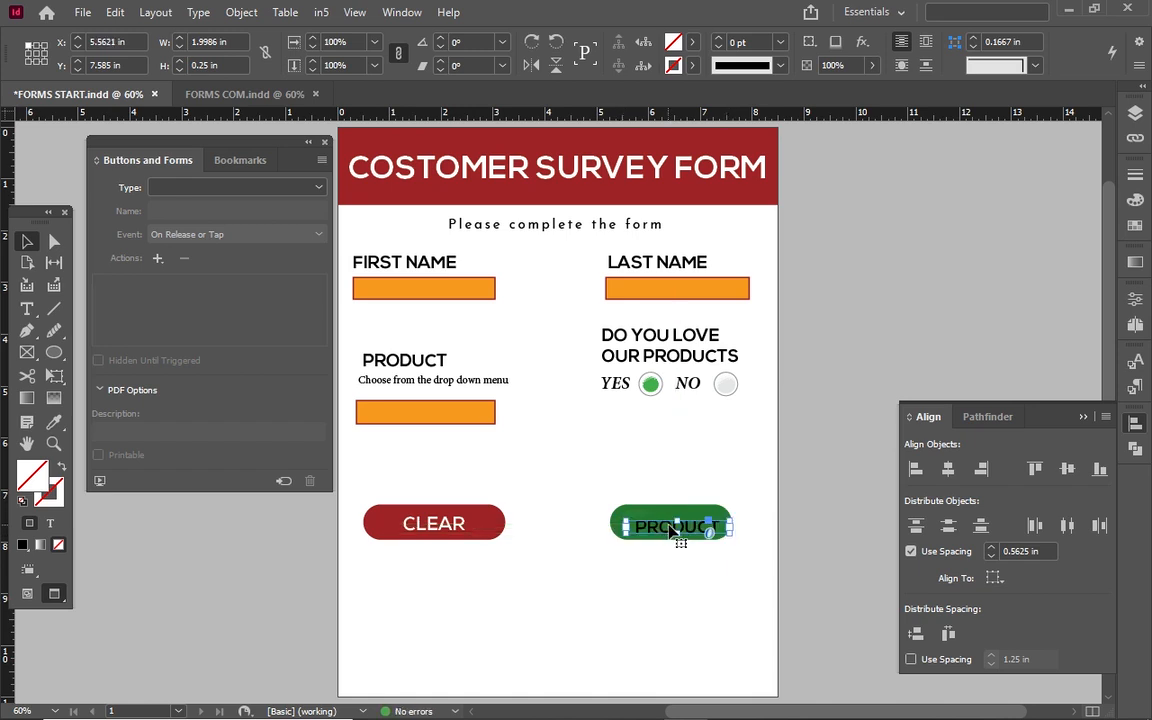
# Change the copied label's text to SUBMIT and colour it white.
pyautogui.doubleClick(665, 525)
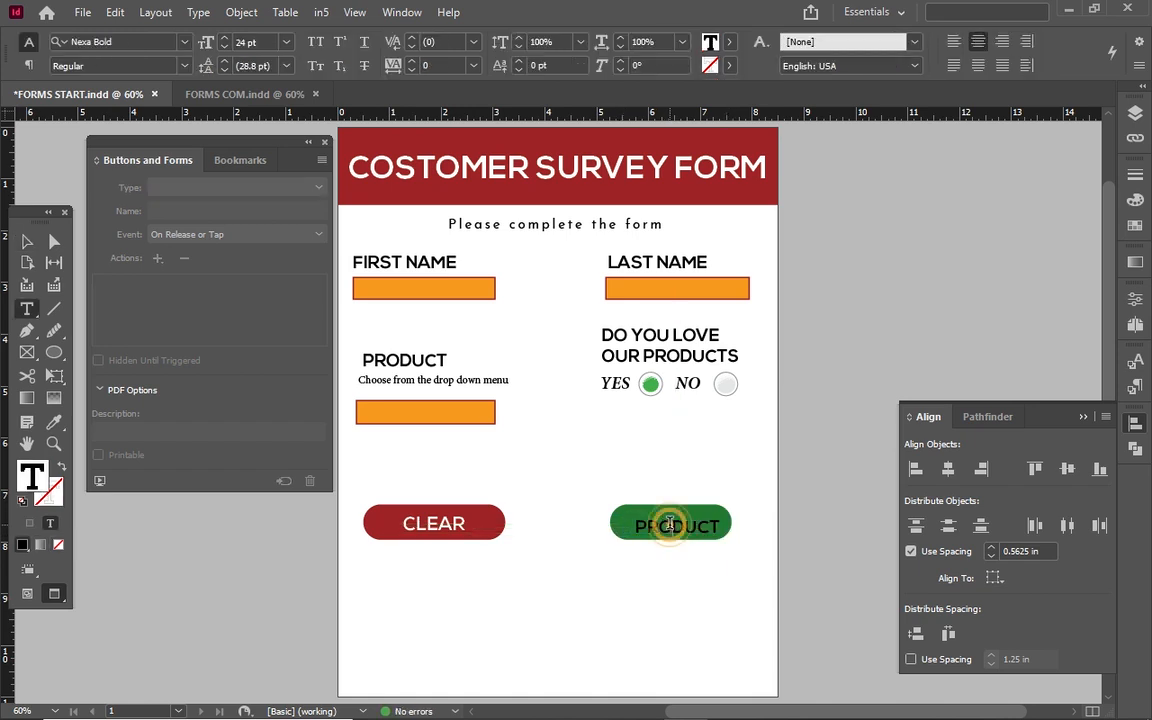
pyautogui.hotkey('ctrl', 'a')
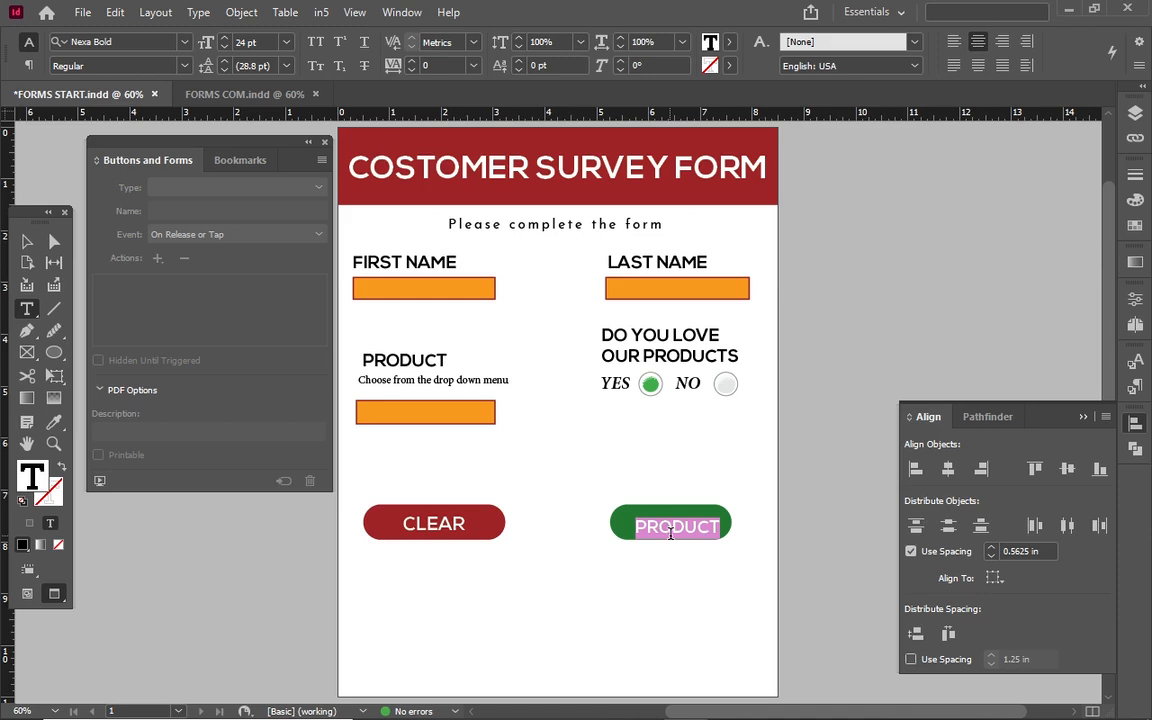
pyautogui.write('s')
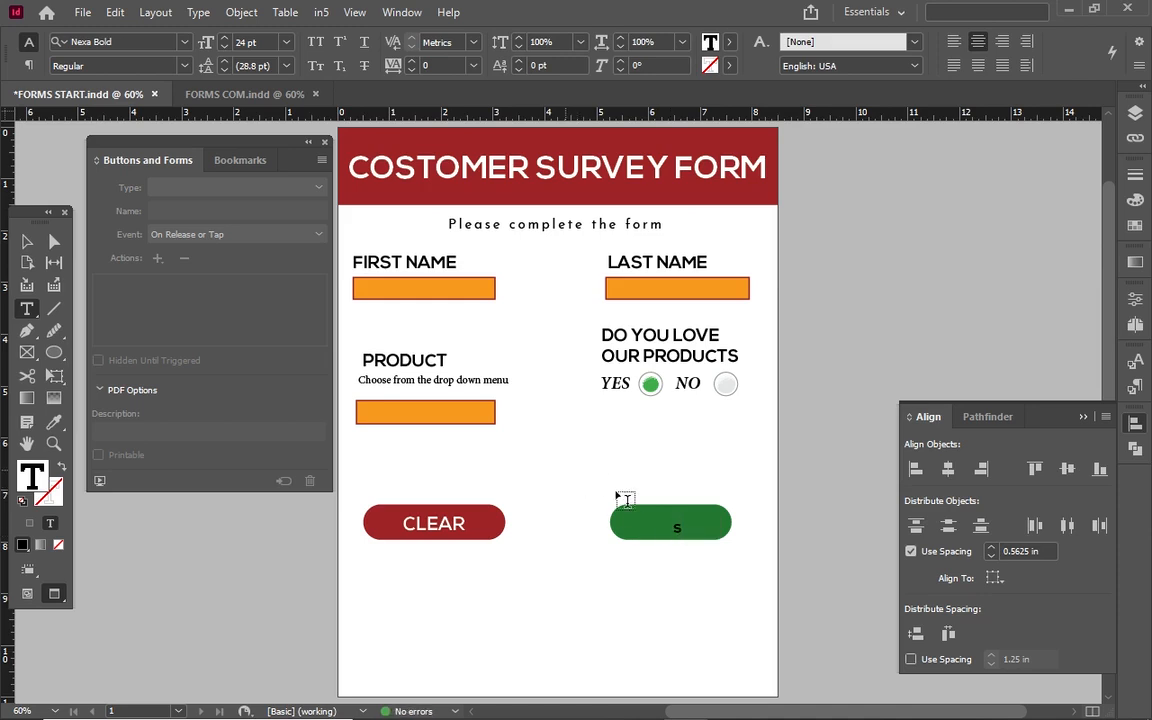
pyautogui.press('BackSpace')
pyautogui.write('SUBMIT')
pyautogui.hotkey('ctrl', 'a')
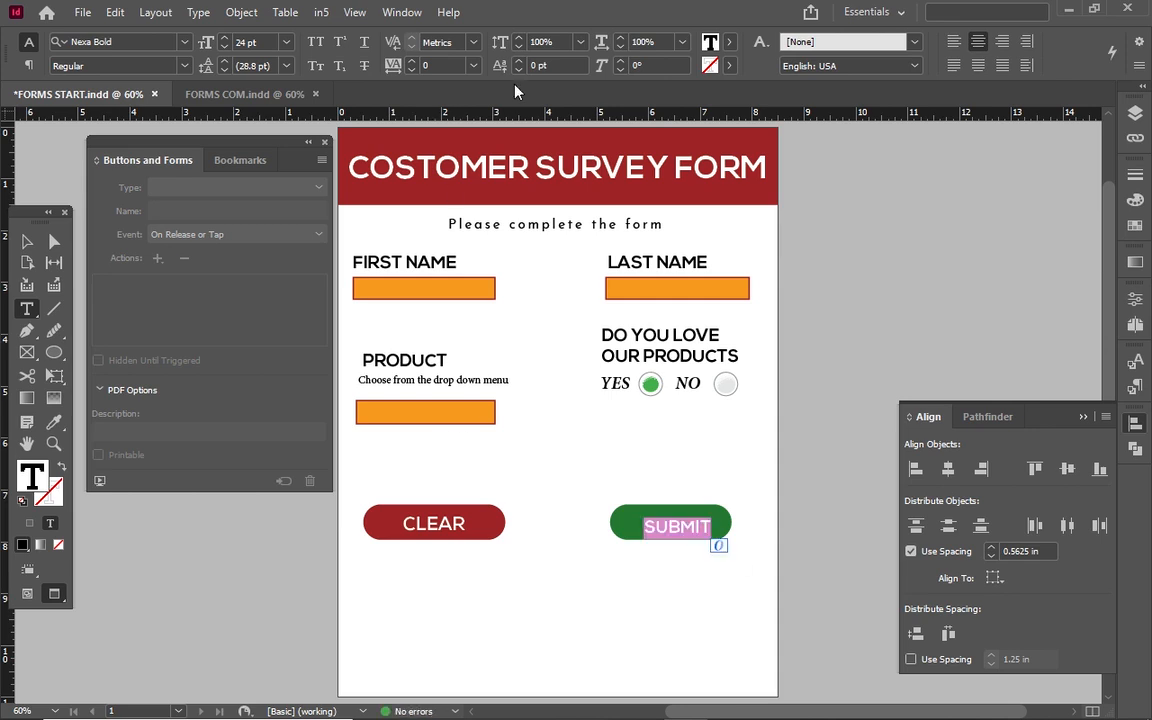
pyautogui.click(710, 42)
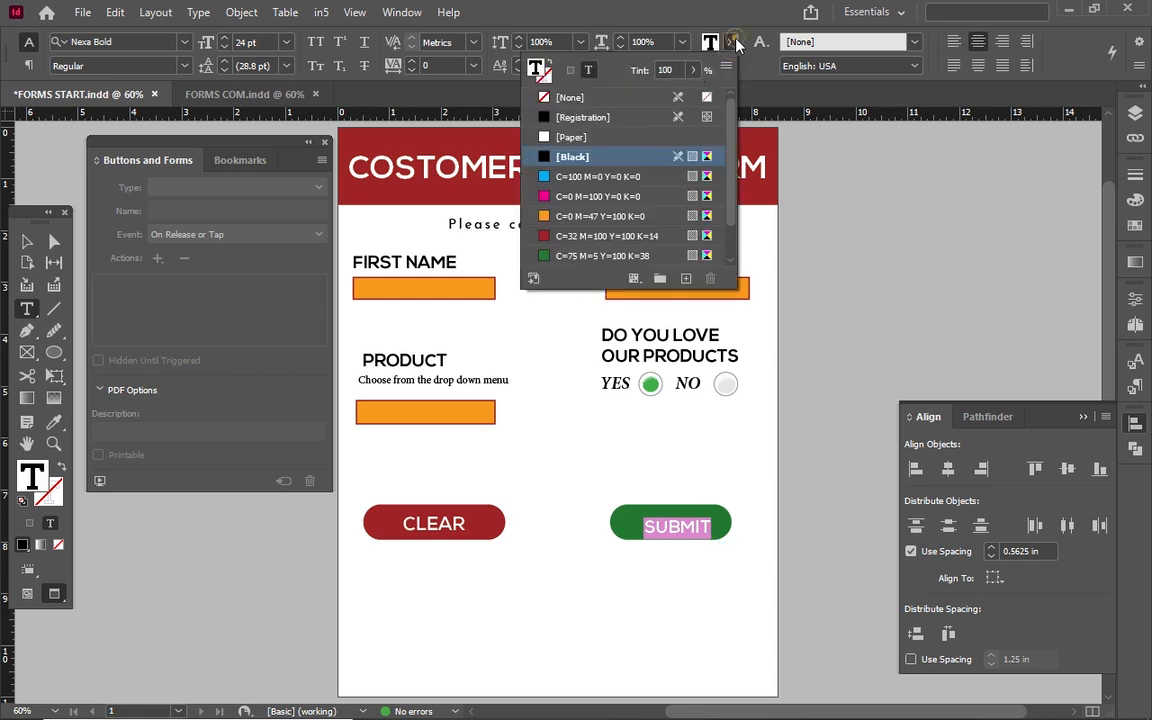
pyautogui.click(560, 137)
# Nudge SUBMIT into the centre and raise its size to 26 pt to match CLEAR.
pyautogui.click(27, 241)
pyautogui.press('Left')
pyautogui.press('Left')
pyautogui.press('Left')
pyautogui.press('Left')
pyautogui.press('Left')
pyautogui.press('Left')
pyautogui.press('Left')
pyautogui.press('Left')
pyautogui.press('Up')
pyautogui.press('Up')
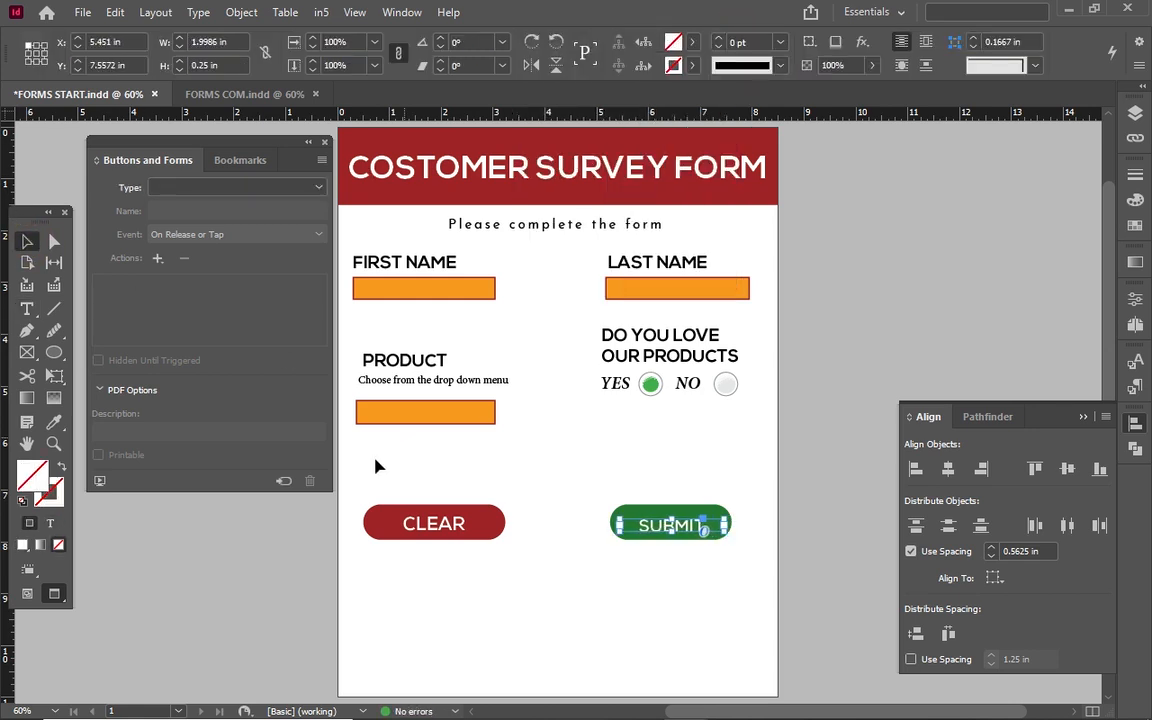
pyautogui.doubleClick(451, 521)
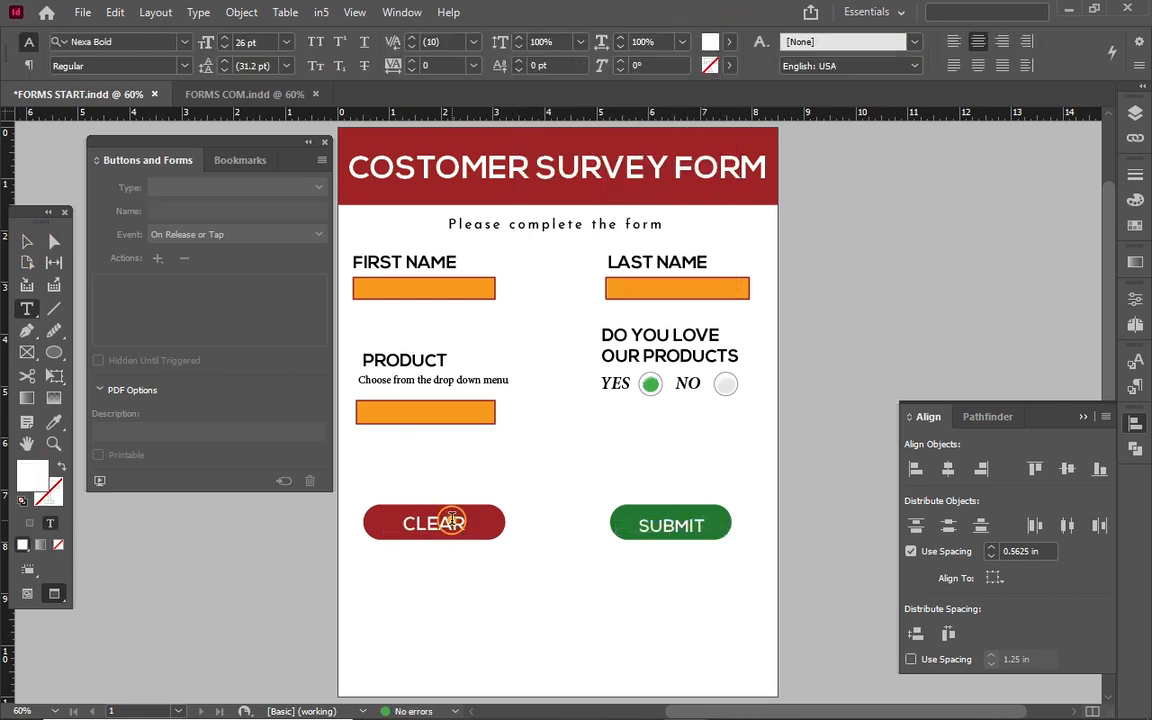
pyautogui.doubleClick(671, 525)
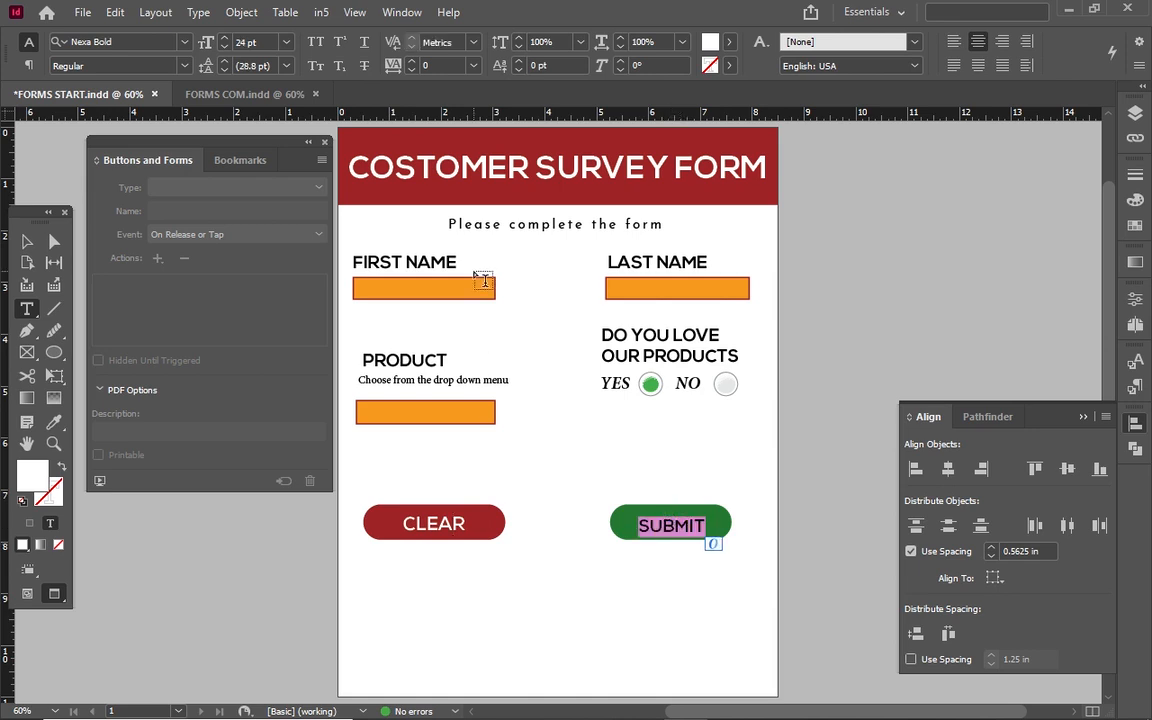
pyautogui.click(227, 41)
pyautogui.click(227, 41)
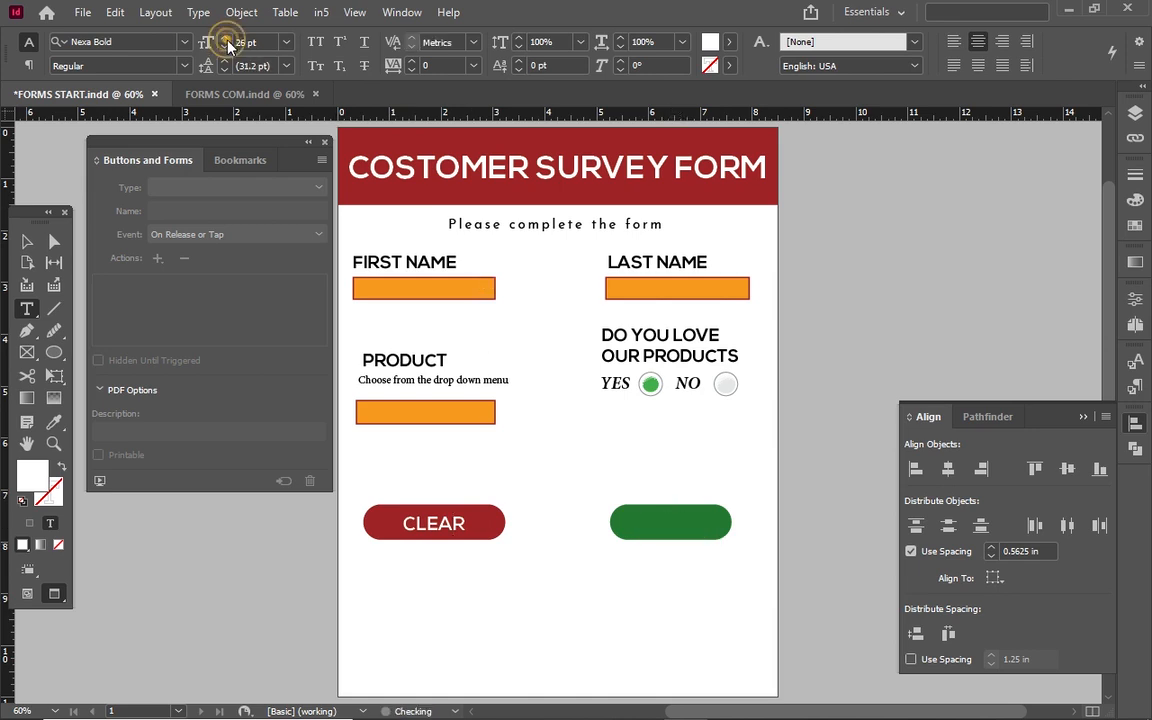
# Enlarge the SUBMIT text frame so the overset label shows fully.
pyautogui.click(27, 241)
pyautogui.moveTo(670, 519)
pyautogui.mouseDown()
pyautogui.moveTo(670, 505)
pyautogui.moveTo(674, 538)
pyautogui.mouseUp()
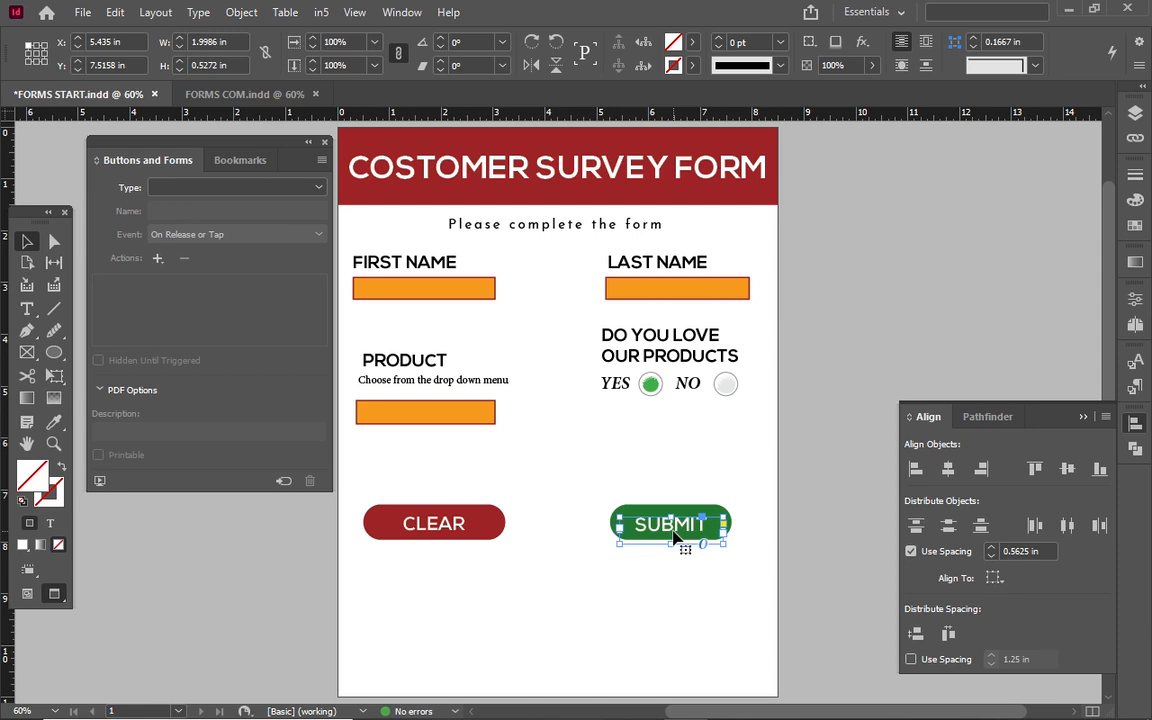
pyautogui.click(732, 572)
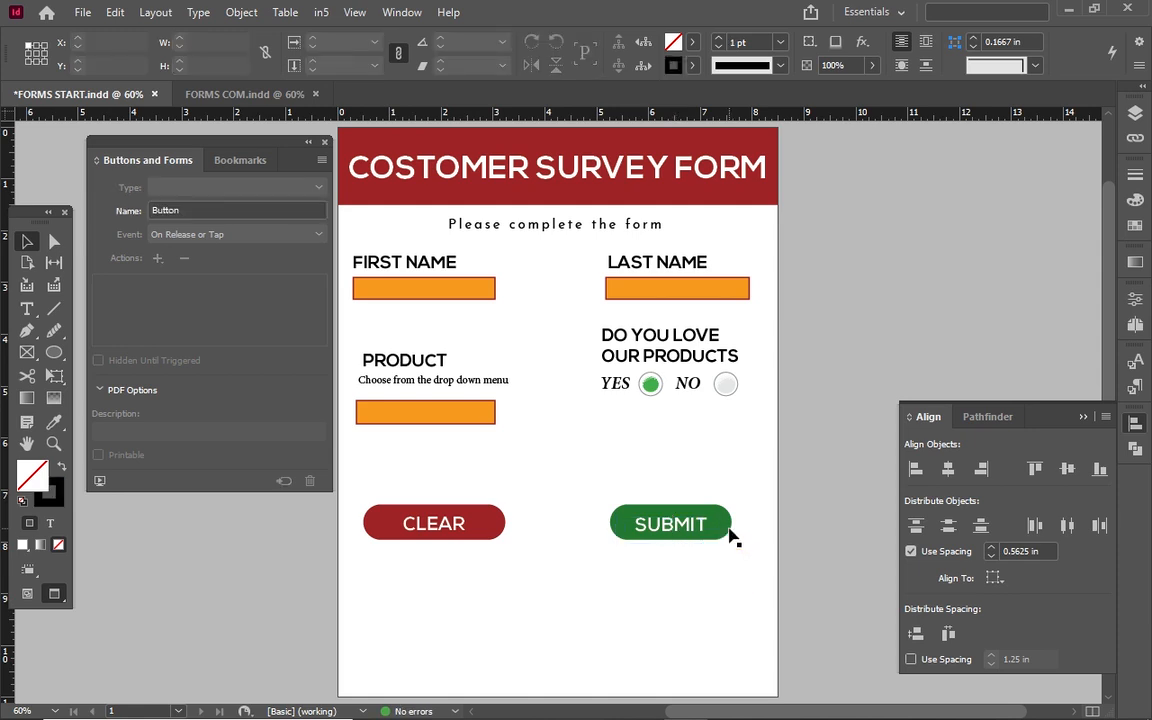
# Convert the green shape to a Button type and name it SUBMIT.
pyautogui.click(680, 514)
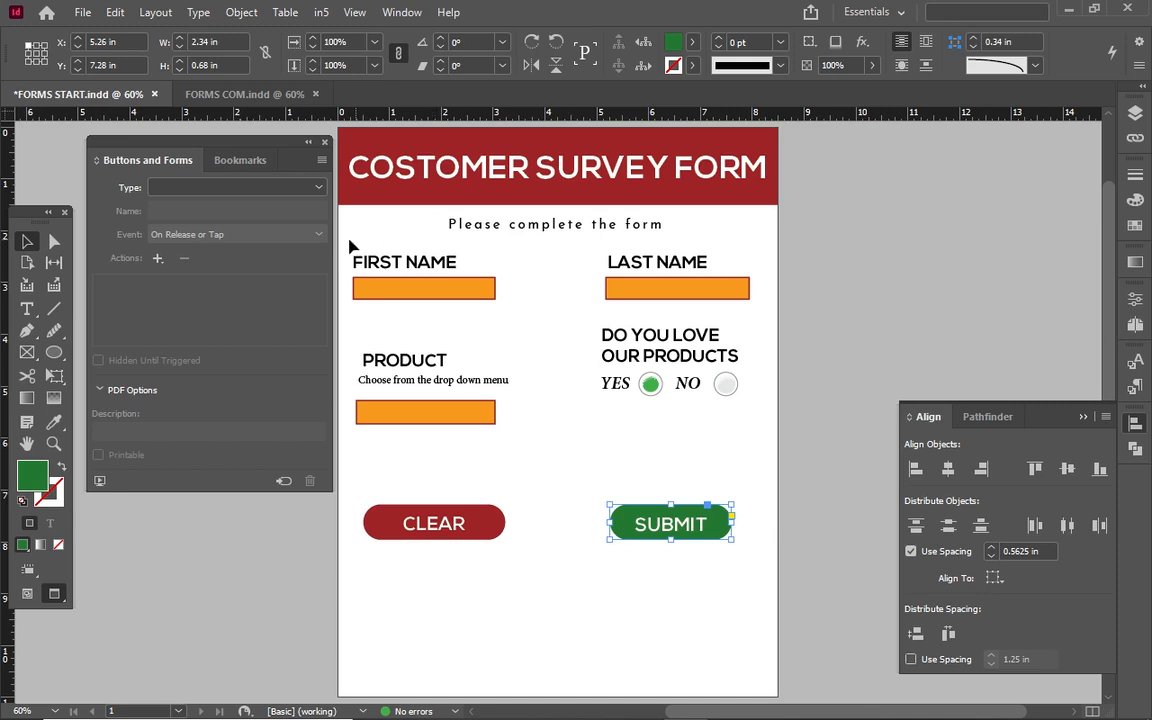
pyautogui.click(309, 192)
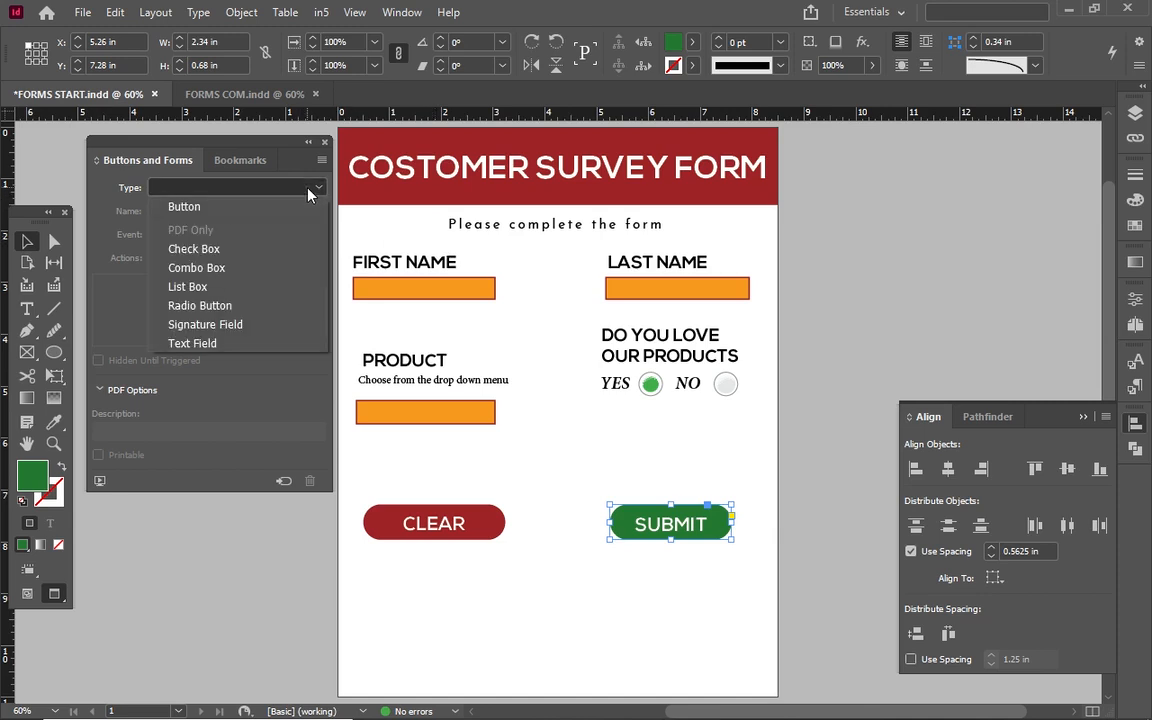
pyautogui.click(277, 207)
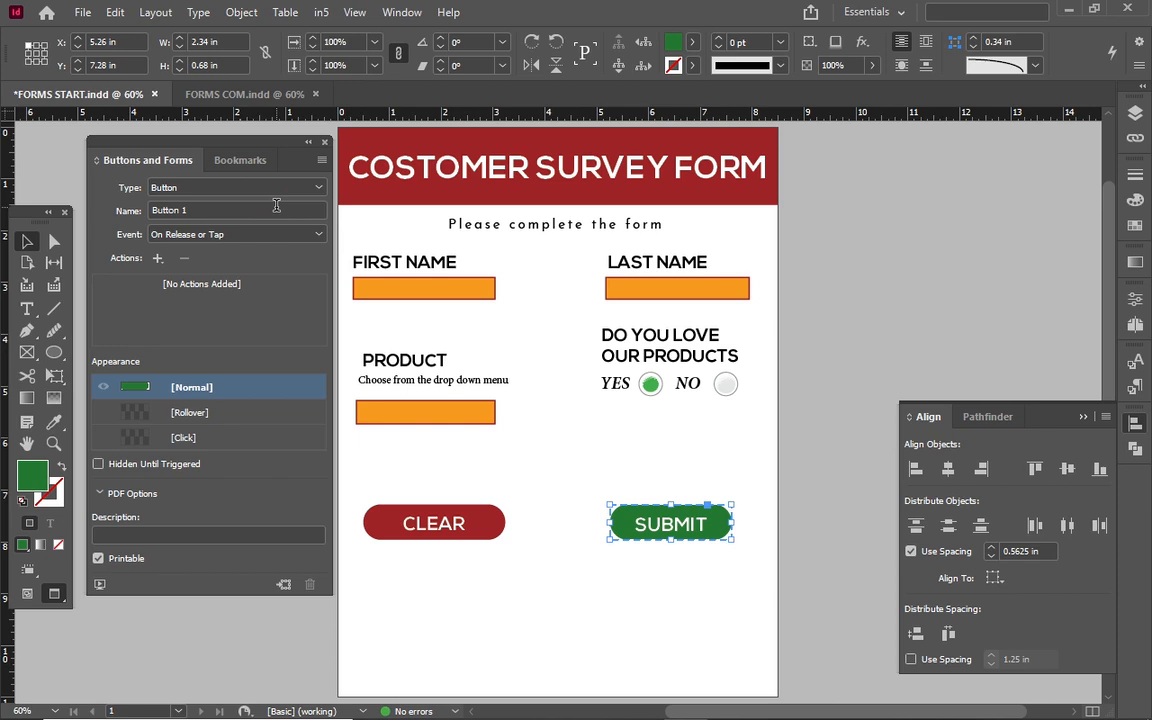
pyautogui.click(189, 210)
pyautogui.press('BackSpace')
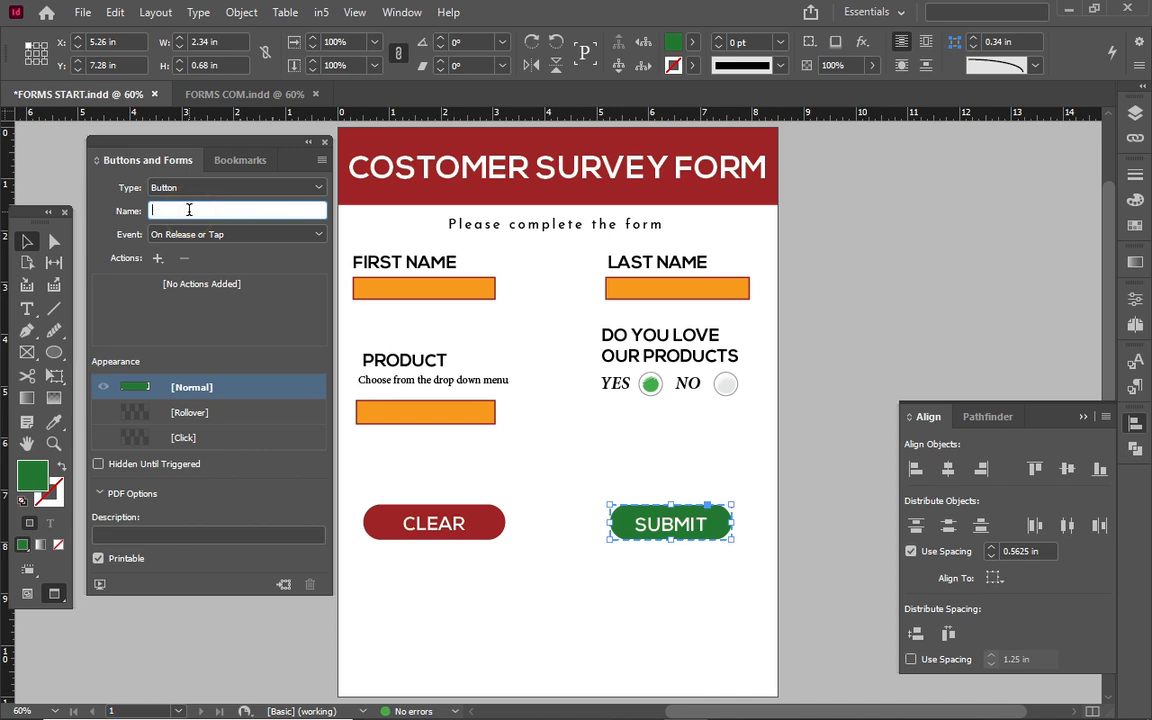
pyautogui.write('SUBMIT')
# Add a Submit Form action and fill the button's Rollover state with [Black].
pyautogui.click(157, 260)
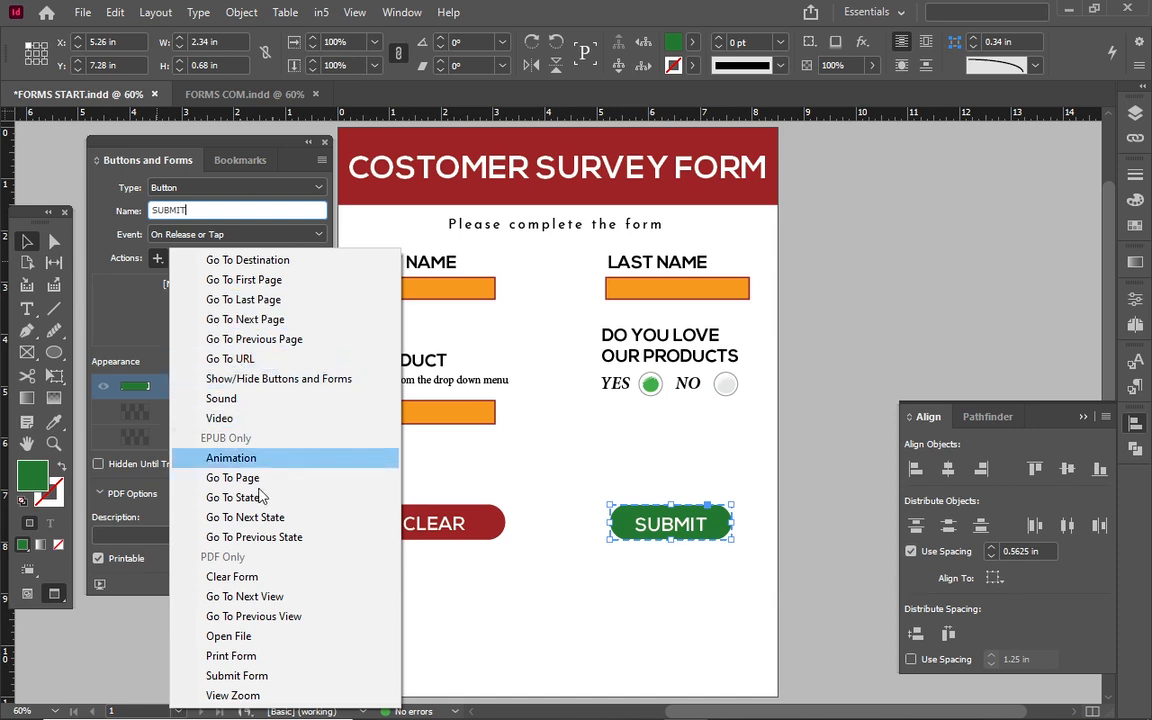
pyautogui.click(249, 680)
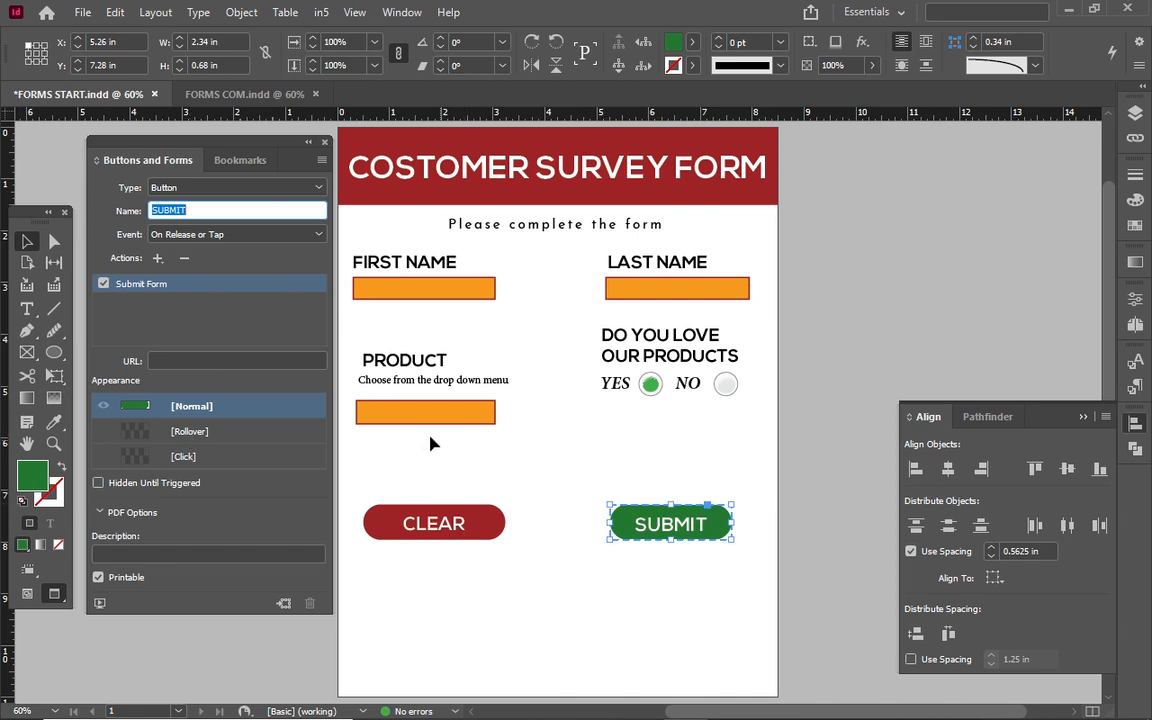
pyautogui.click(229, 433)
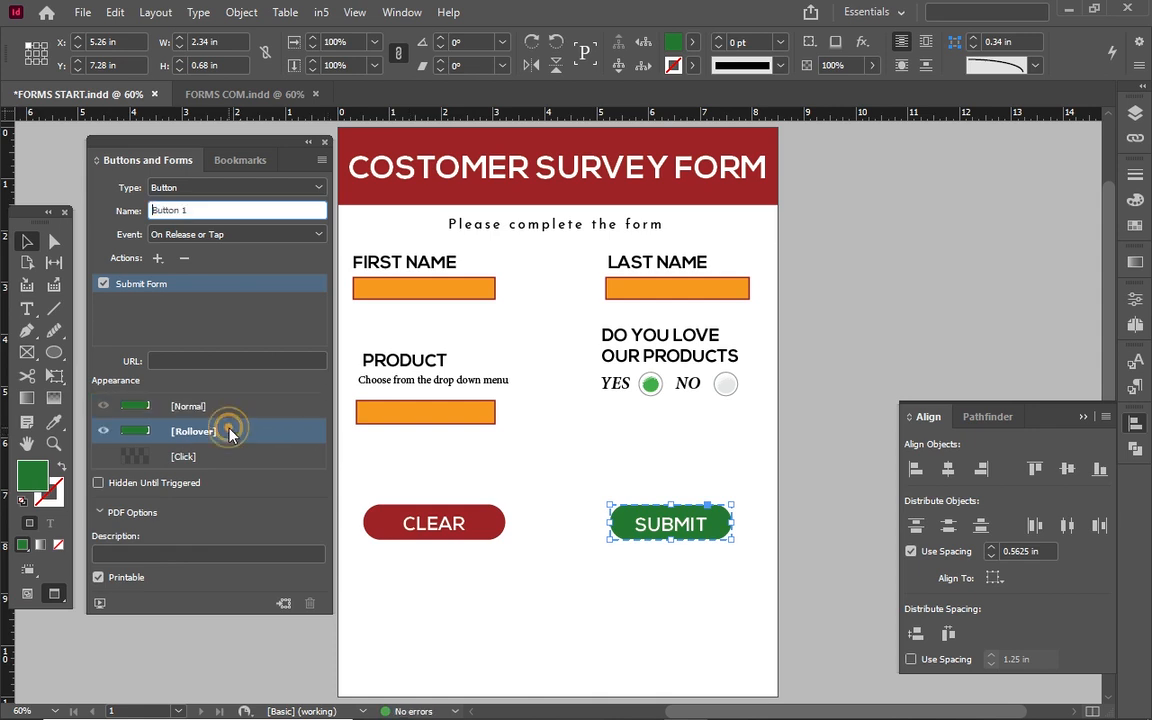
pyautogui.click(693, 43)
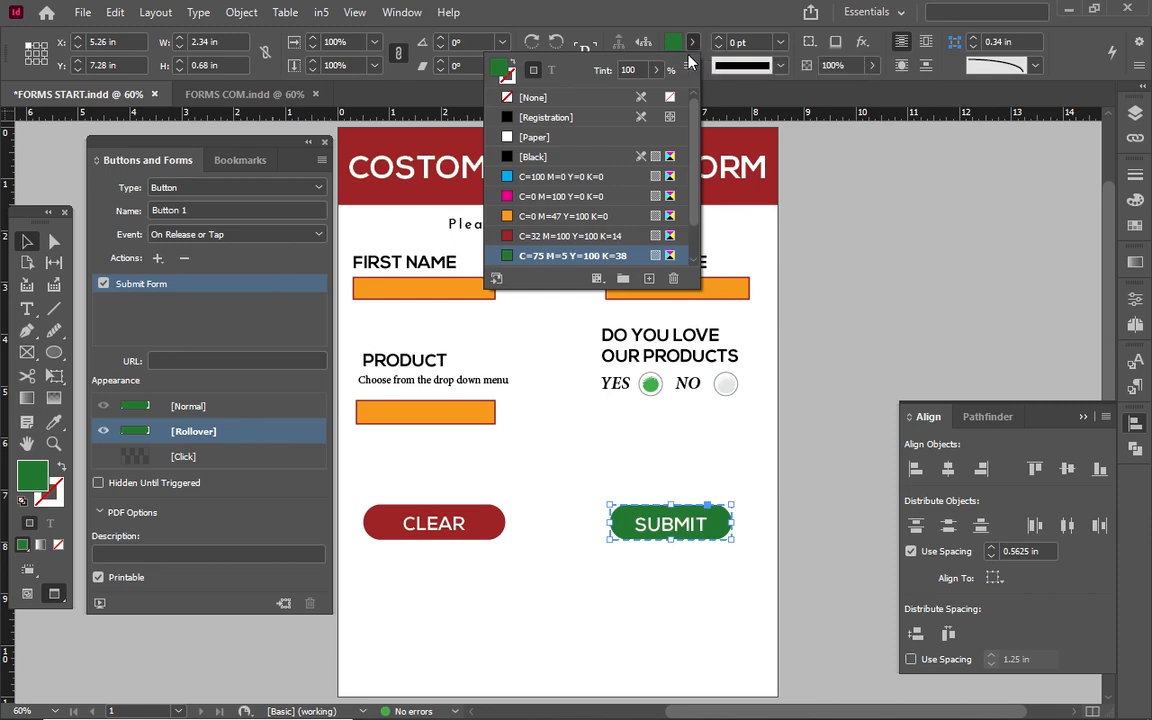
pyautogui.click(554, 178)
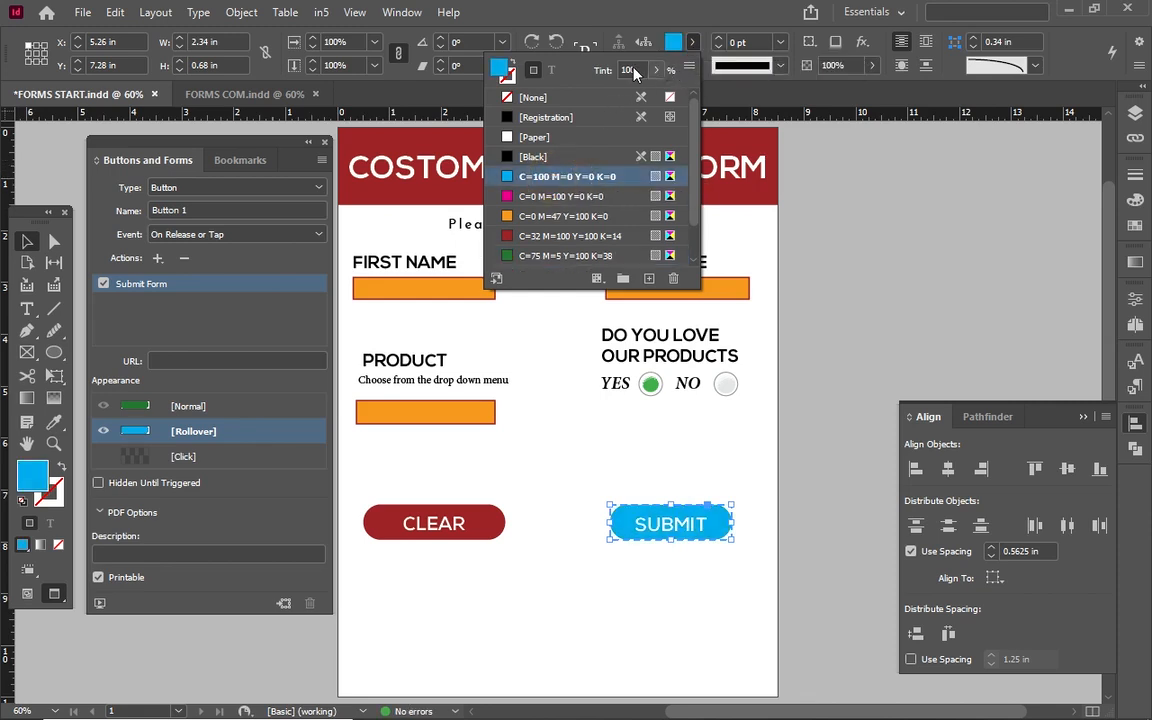
pyautogui.click(692, 43)
pyautogui.click(540, 156)
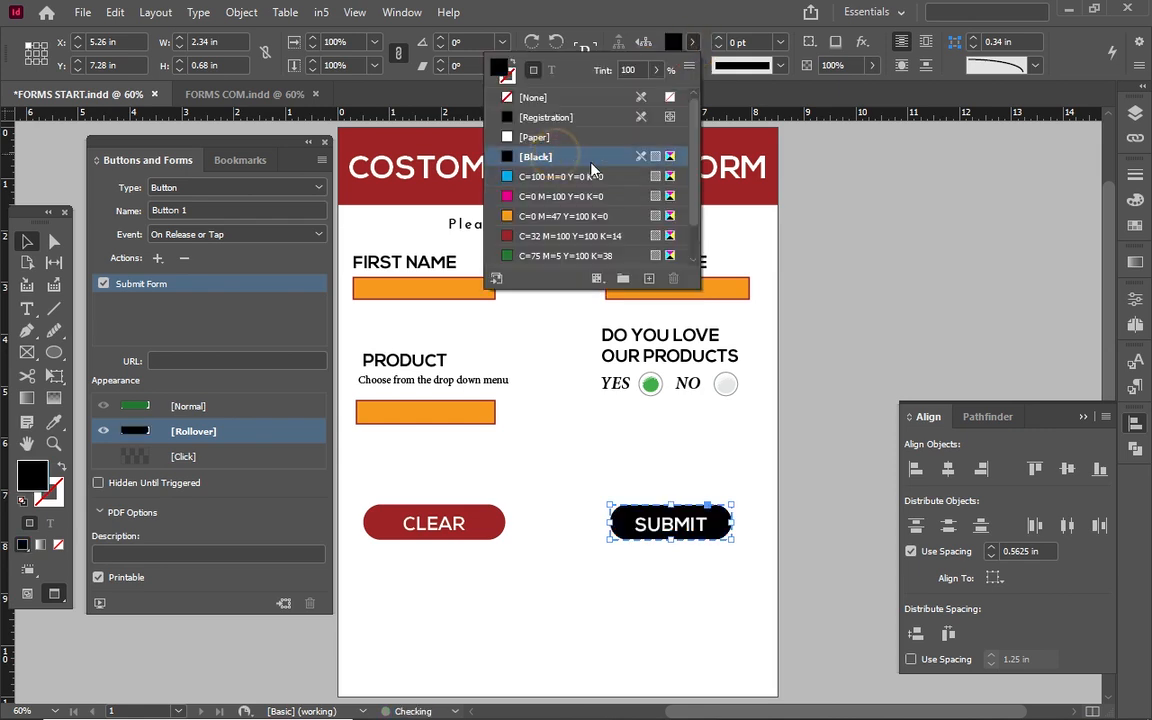
# Lower the rollover tint to about 74% gray, then compare Normal and Rollover states.
pyautogui.click(655, 70)
pyautogui.moveTo(641, 93); pyautogui.dragTo(601, 93)
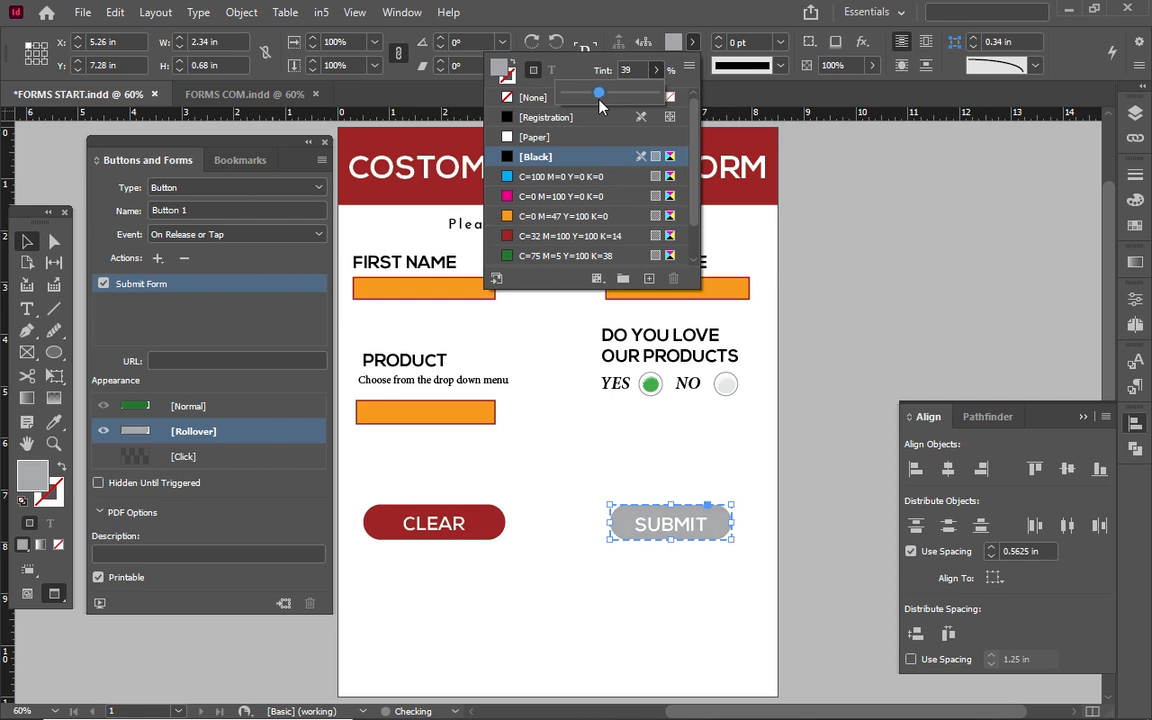
pyautogui.click(632, 93)
pyautogui.moveTo(632, 102); pyautogui.dragTo(635, 103)
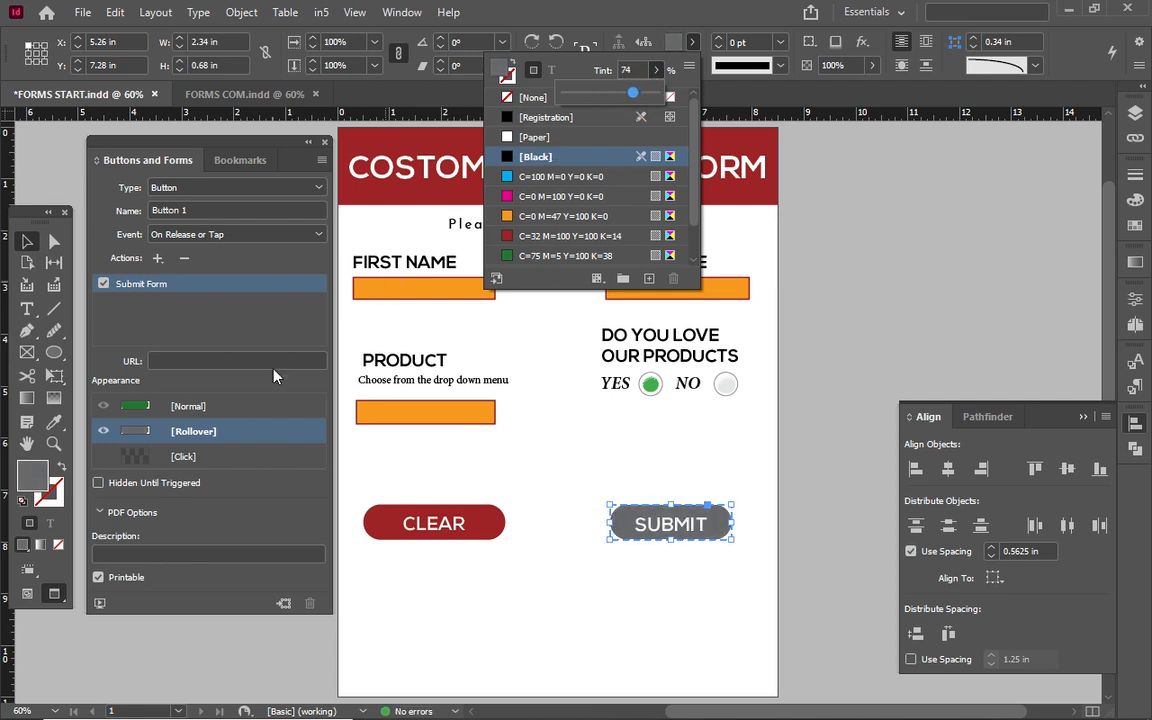
pyautogui.click(226, 414)
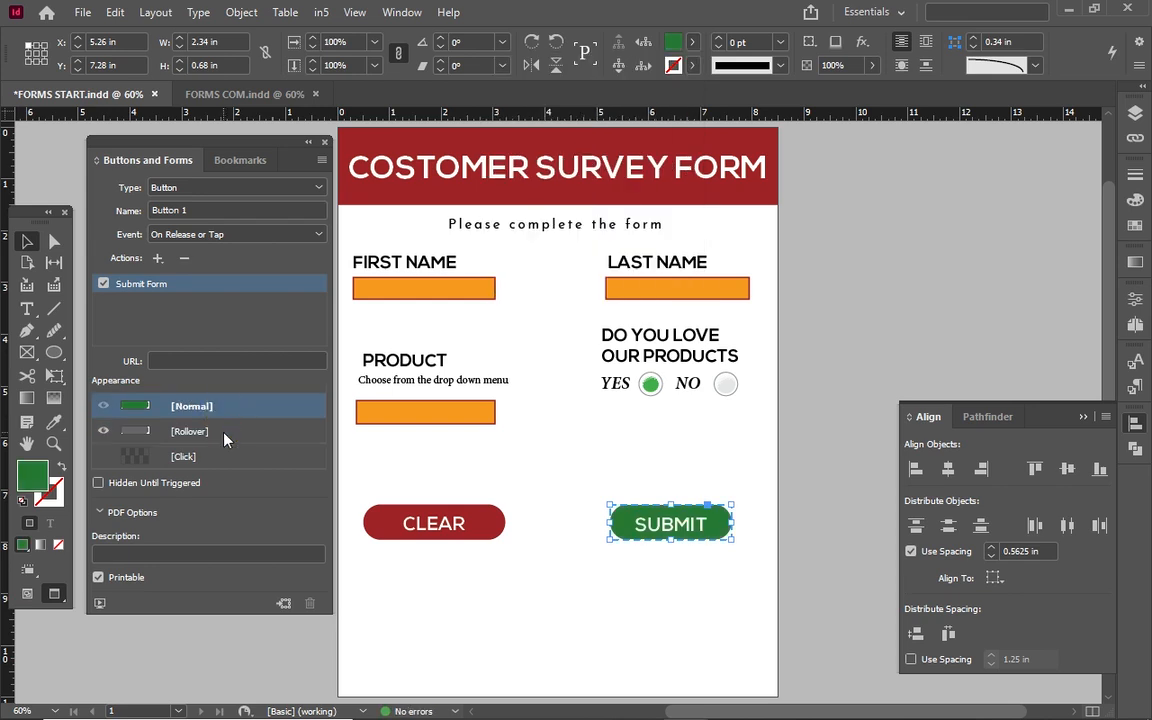
pyautogui.click(225, 436)
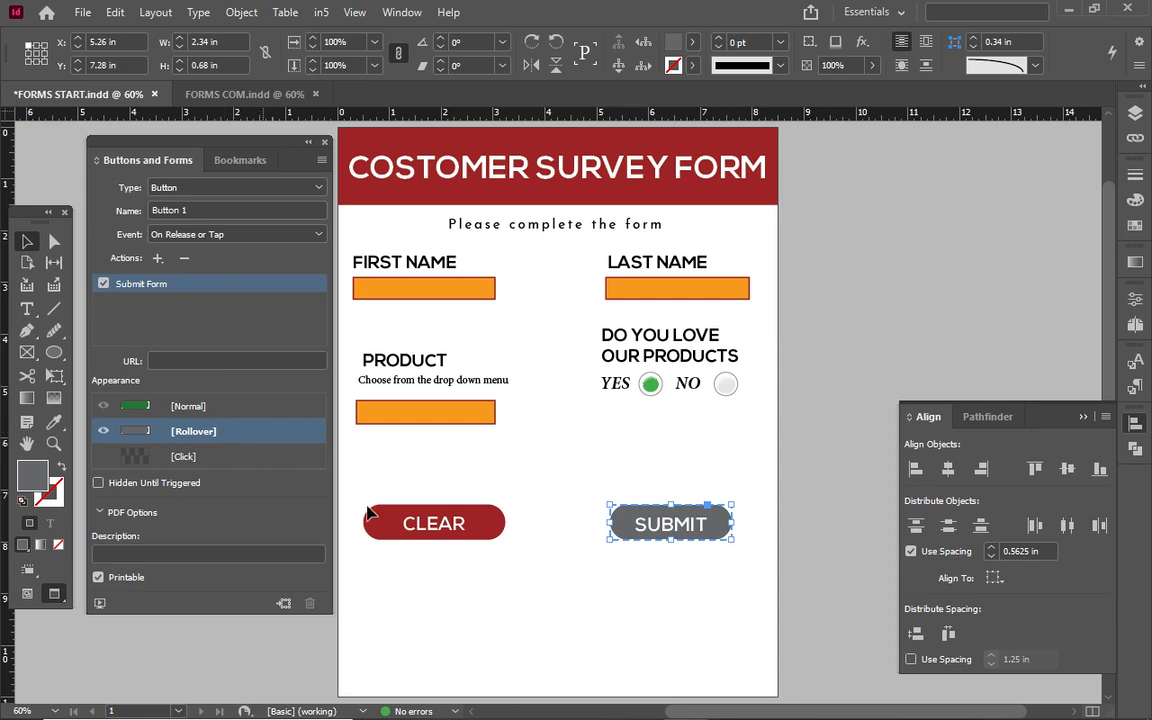
pyautogui.click(437, 518)
# Make the red CLEAR shape a button with a Clear Form action.
pyautogui.click(437, 518)
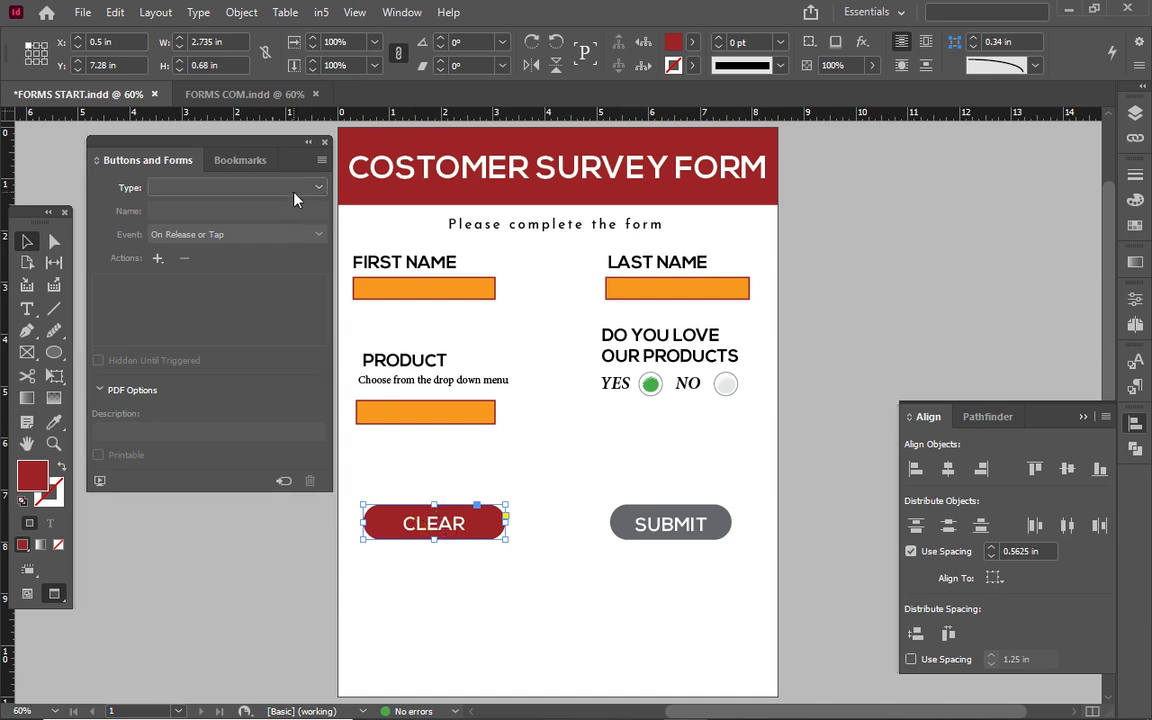
pyautogui.click(264, 186)
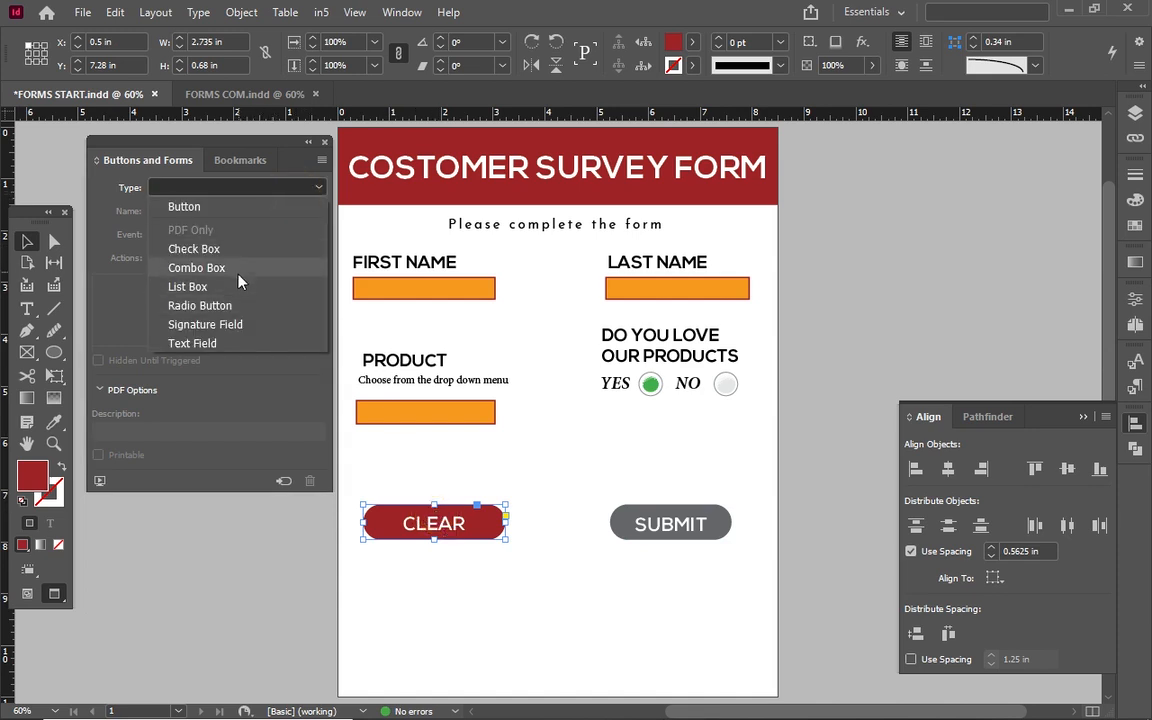
pyautogui.click(239, 208)
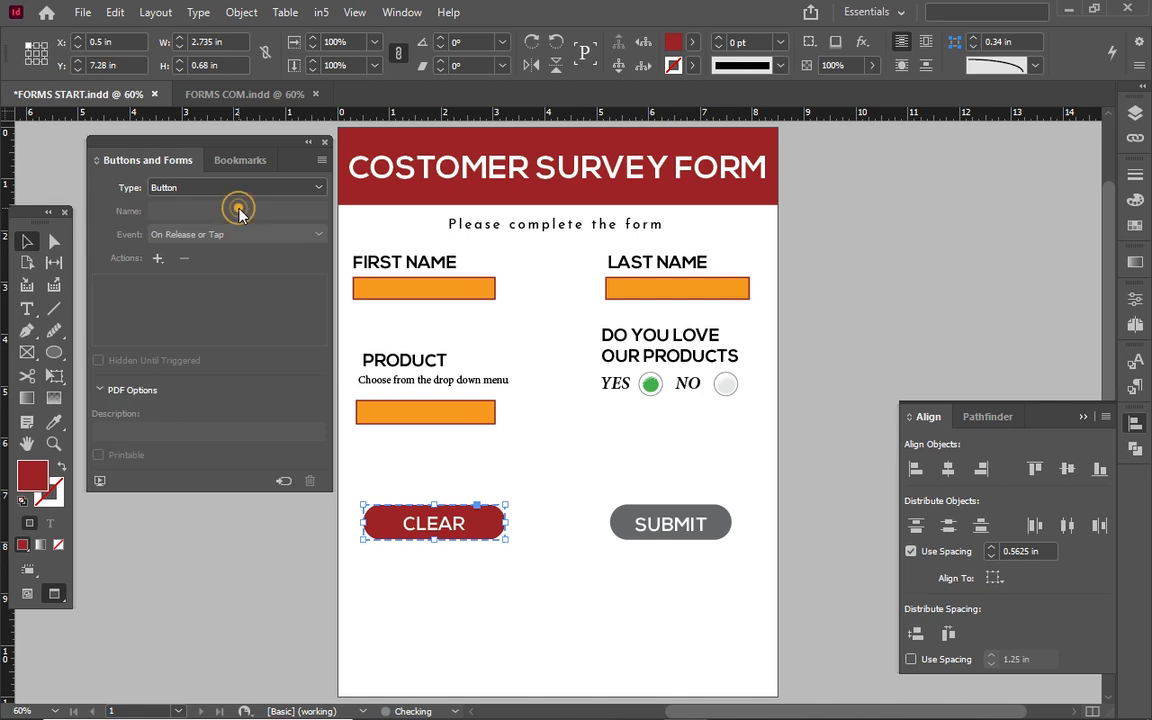
pyautogui.click(158, 259)
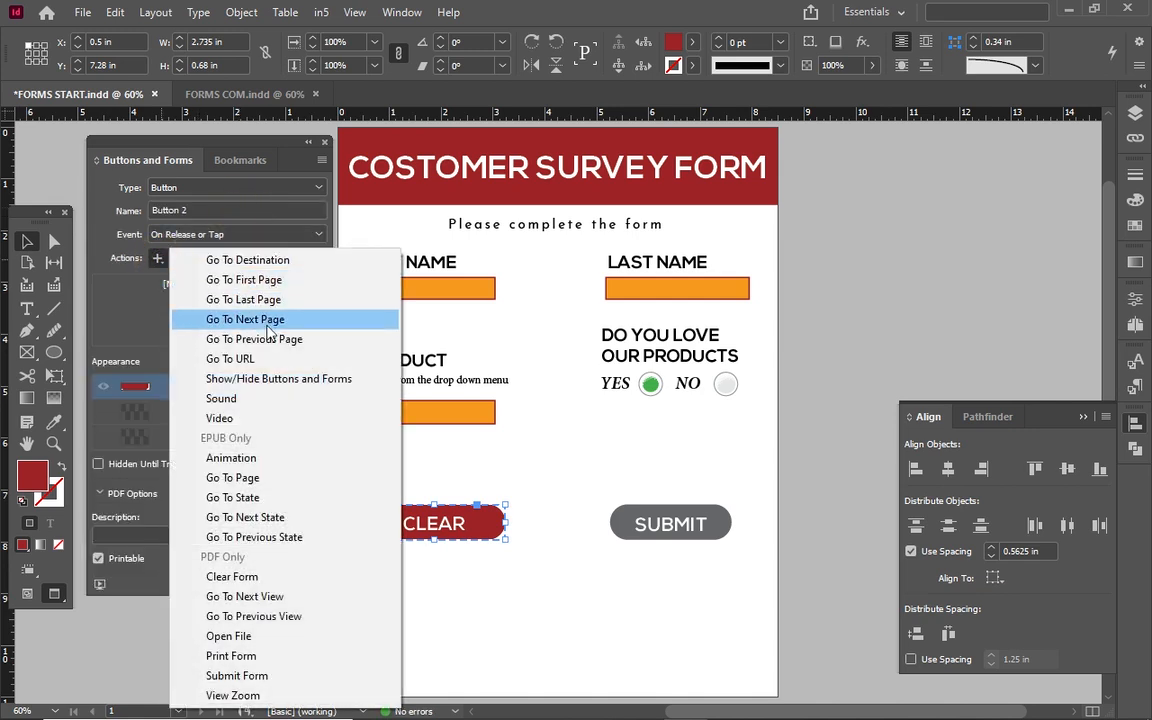
pyautogui.click(211, 577)
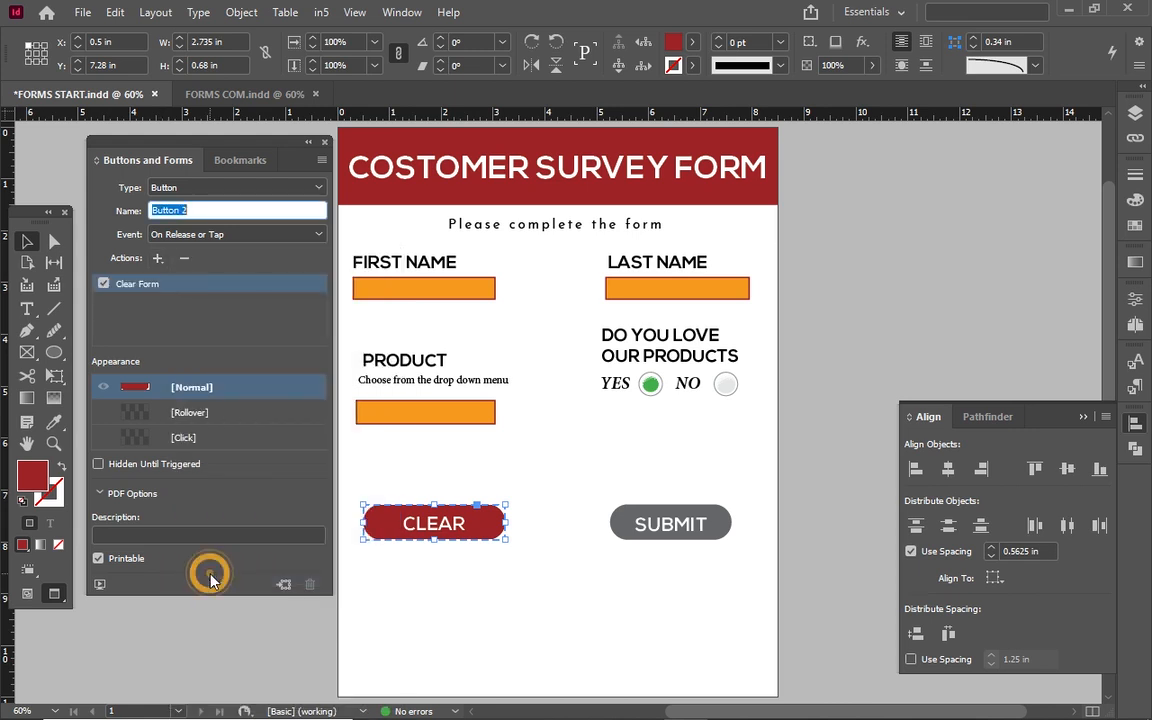
# Give CLEAR's Rollover state a black fill tinted down to about 70% gray.
pyautogui.click(150, 412)
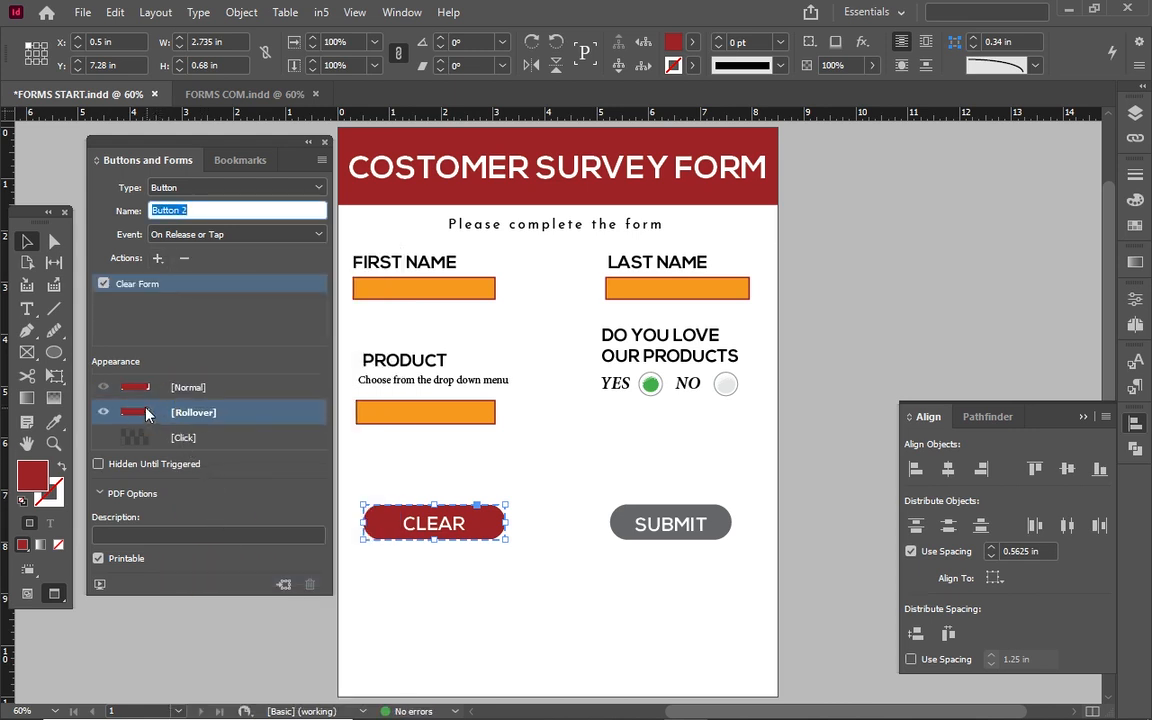
pyautogui.click(691, 41)
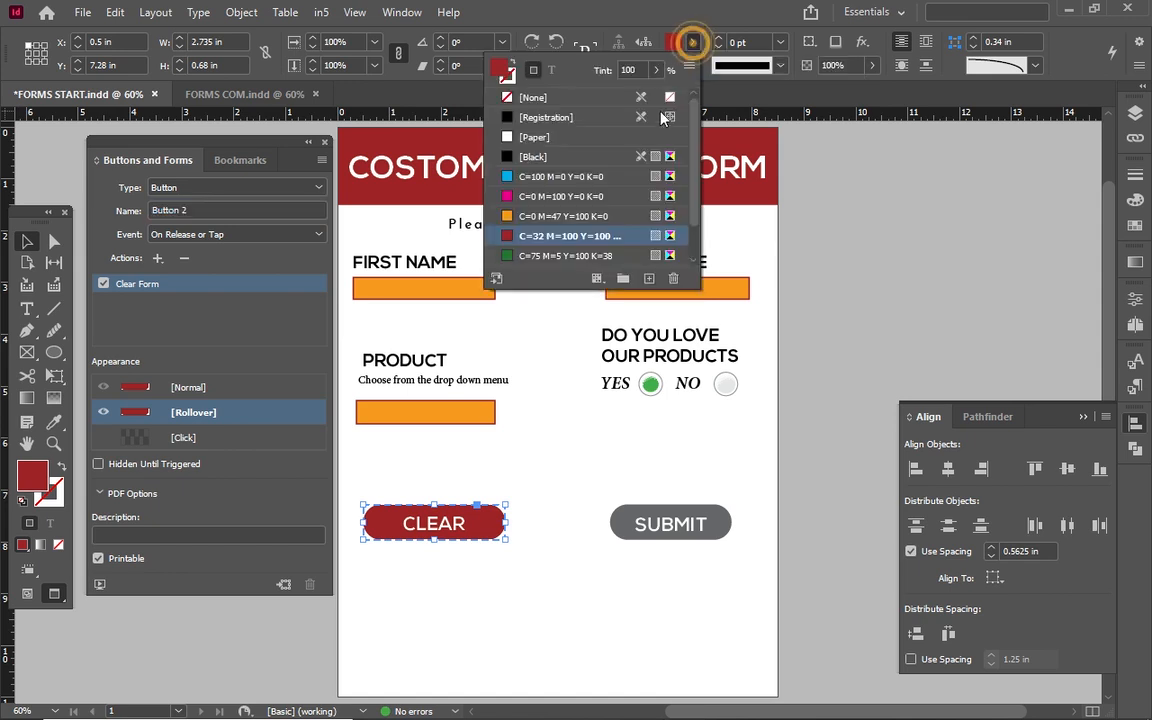
pyautogui.click(567, 218)
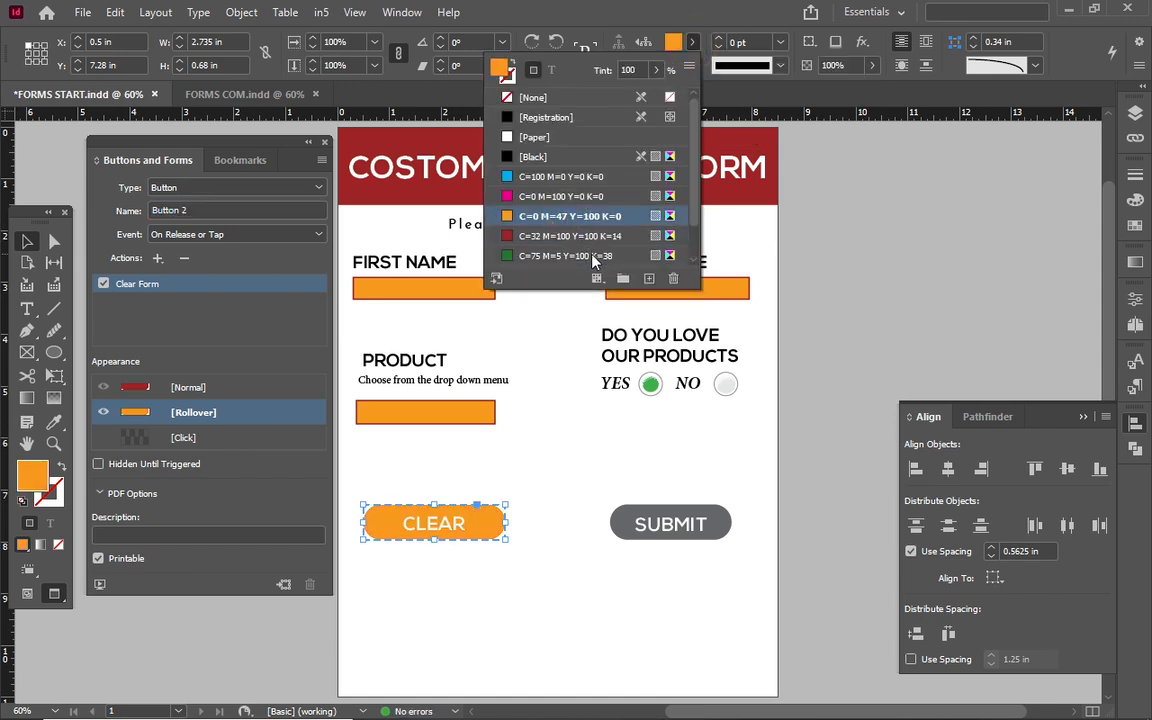
pyautogui.click(593, 256)
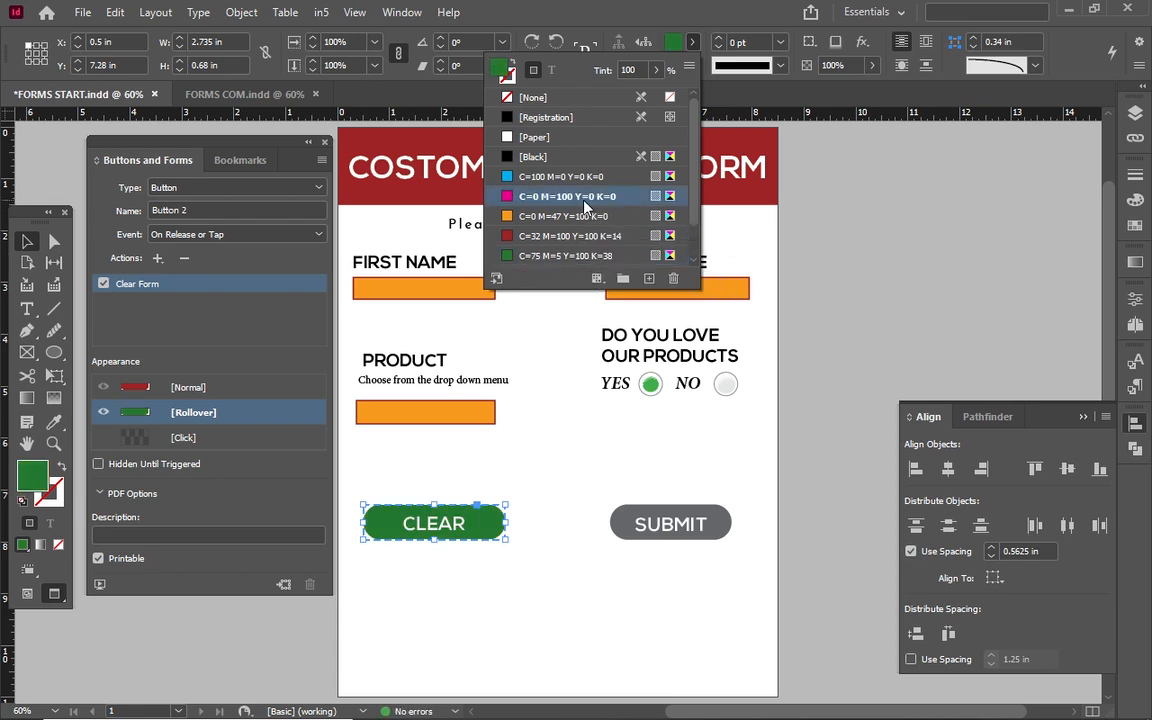
pyautogui.click(587, 199)
pyautogui.scroll(-1, 587, 200)
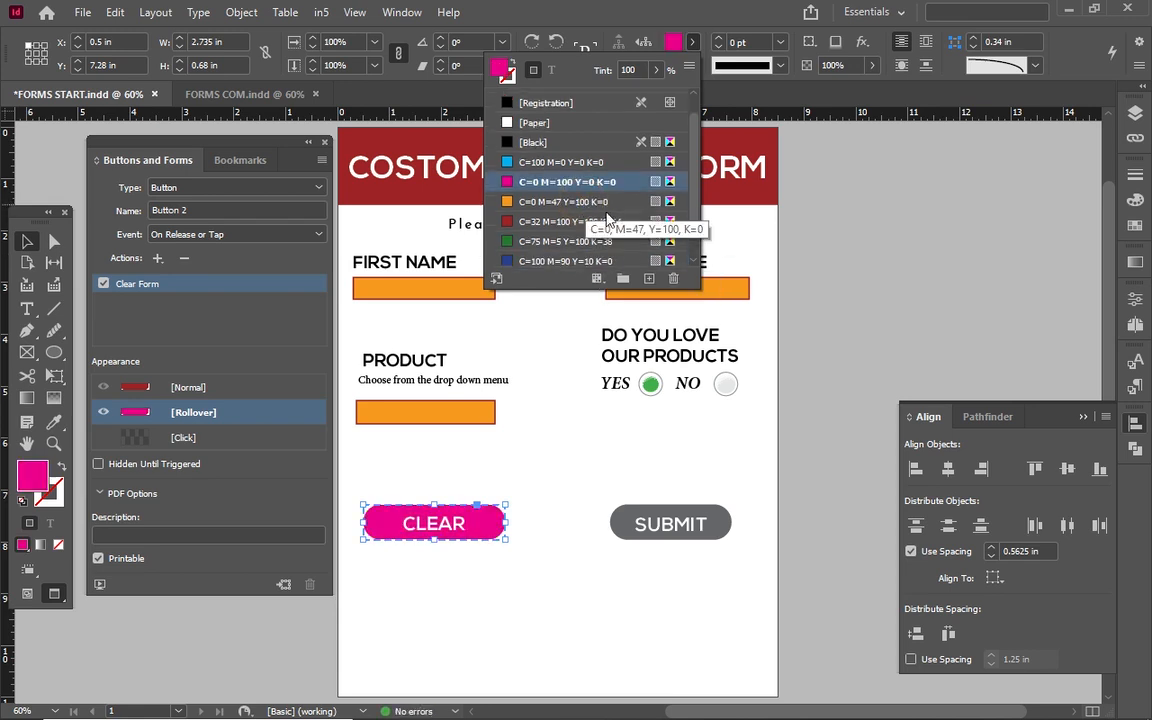
pyautogui.click(559, 124)
pyautogui.scroll(-1, 559, 126)
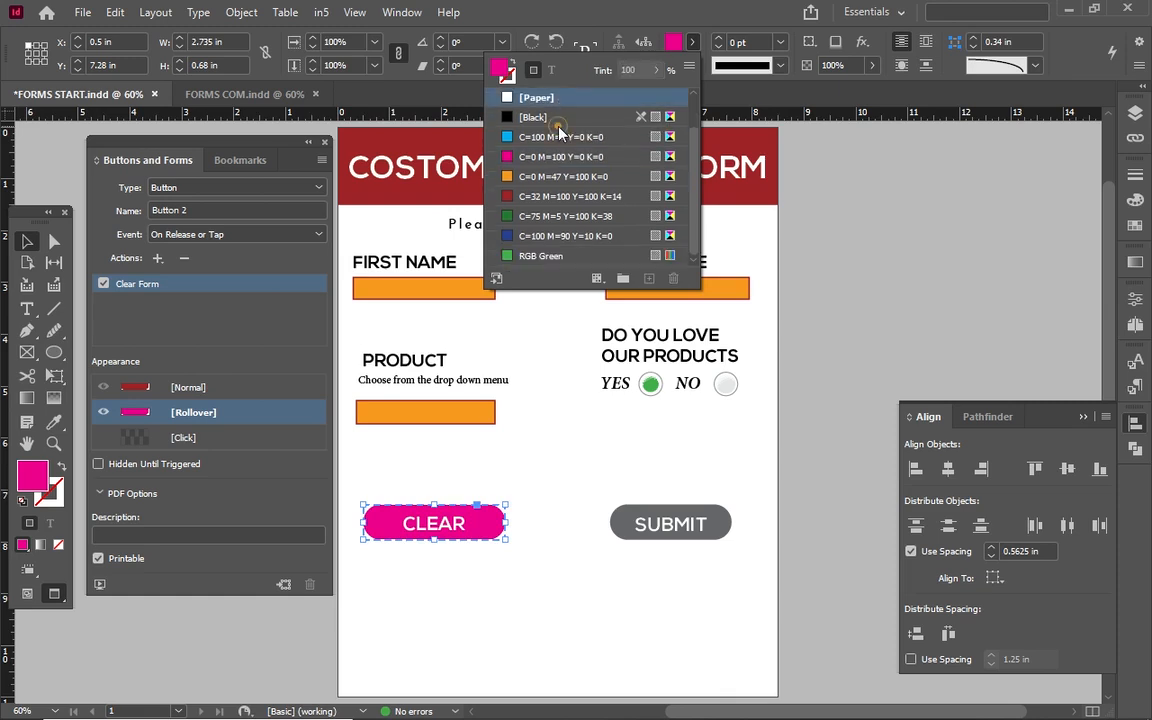
pyautogui.click(558, 118)
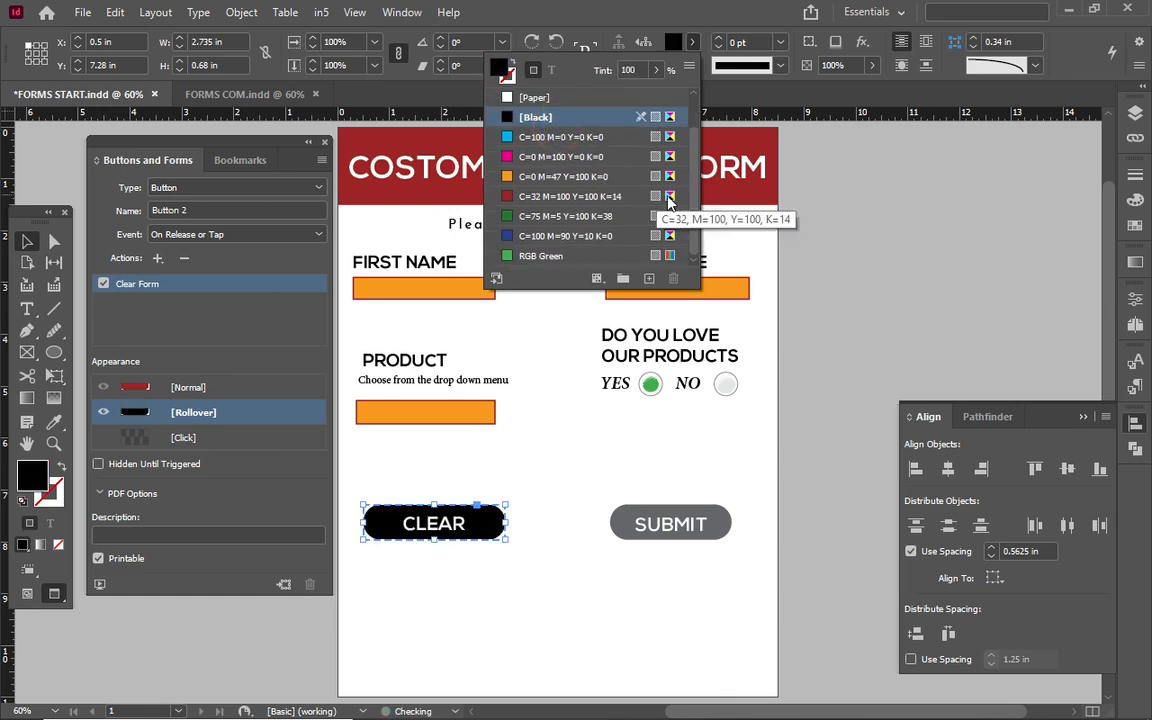
pyautogui.click(655, 70)
pyautogui.moveTo(655, 73); pyautogui.dragTo(631, 106)
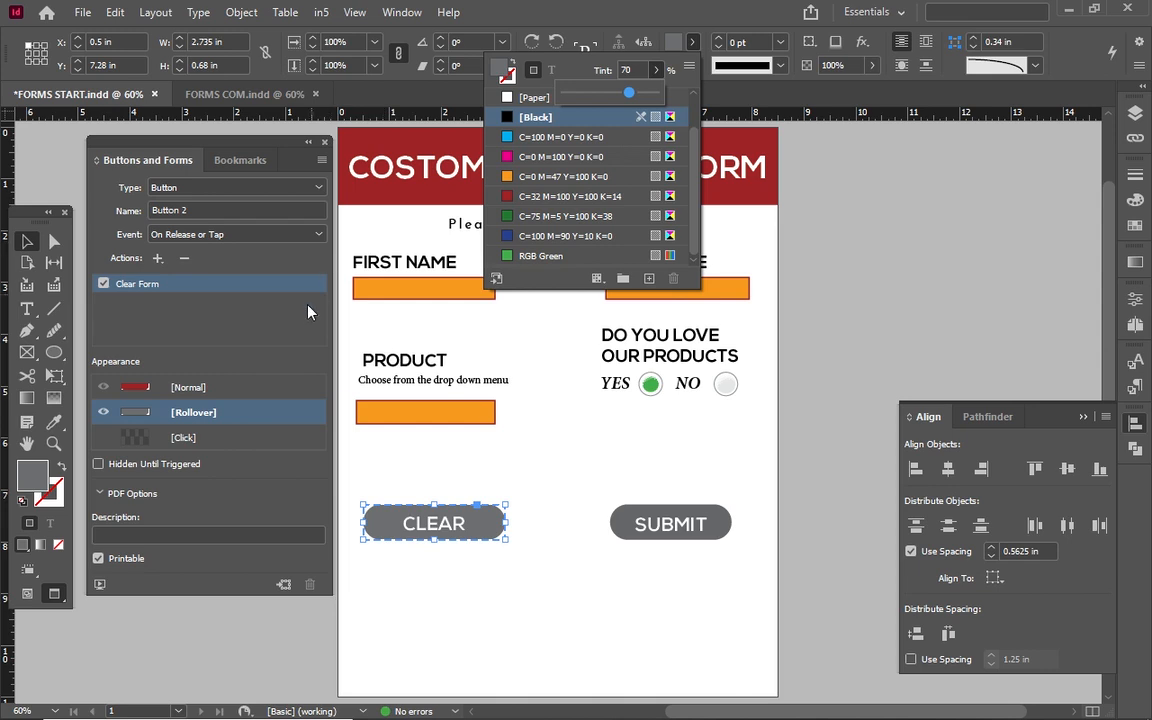
pyautogui.click(276, 274)
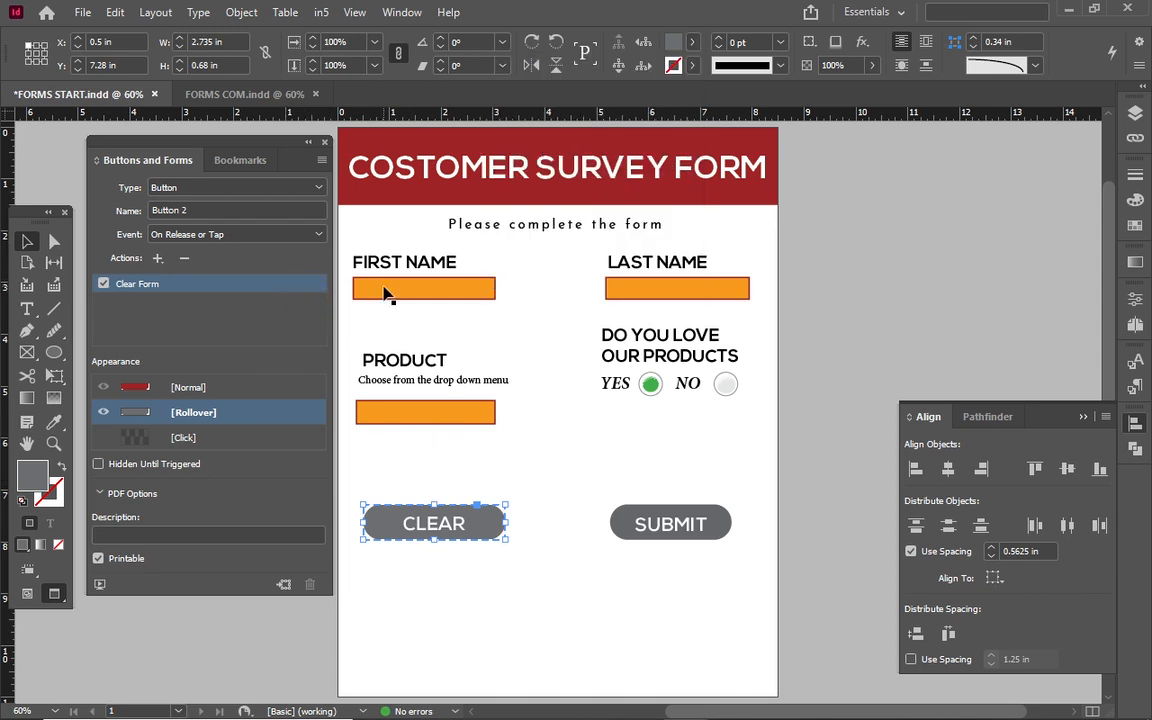
# Return SUBMIT and CLEAR to their Normal green and red states and deselect.
pyautogui.click(475, 590)
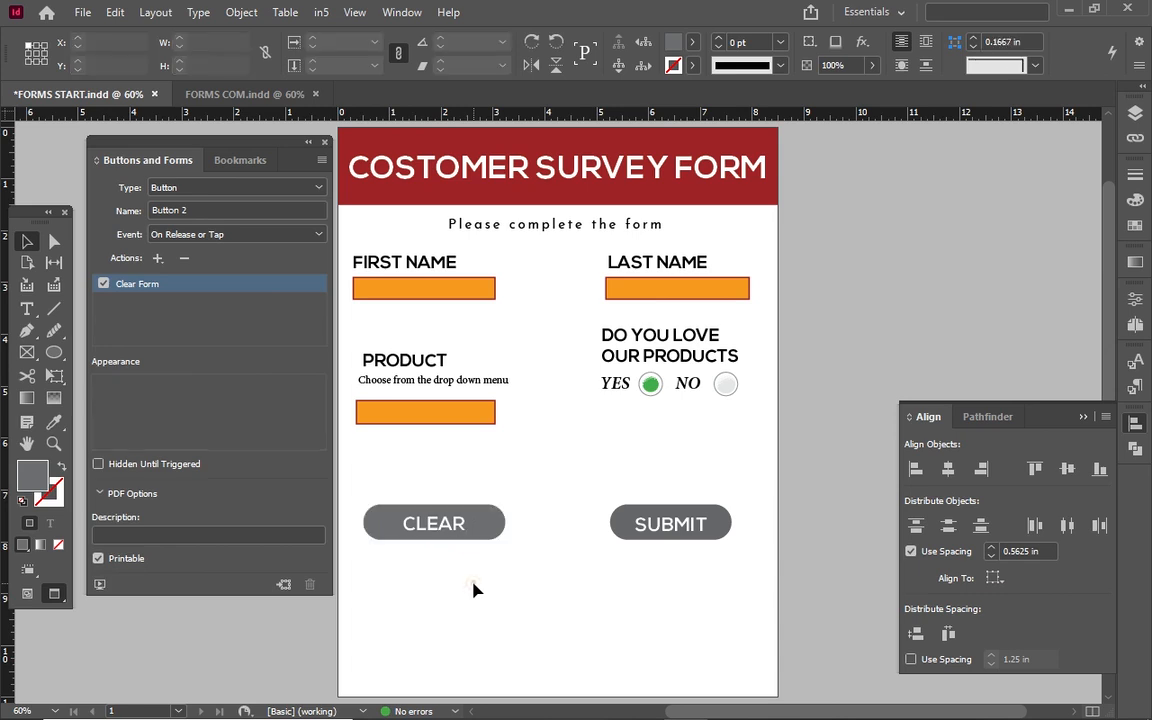
pyautogui.click(623, 512)
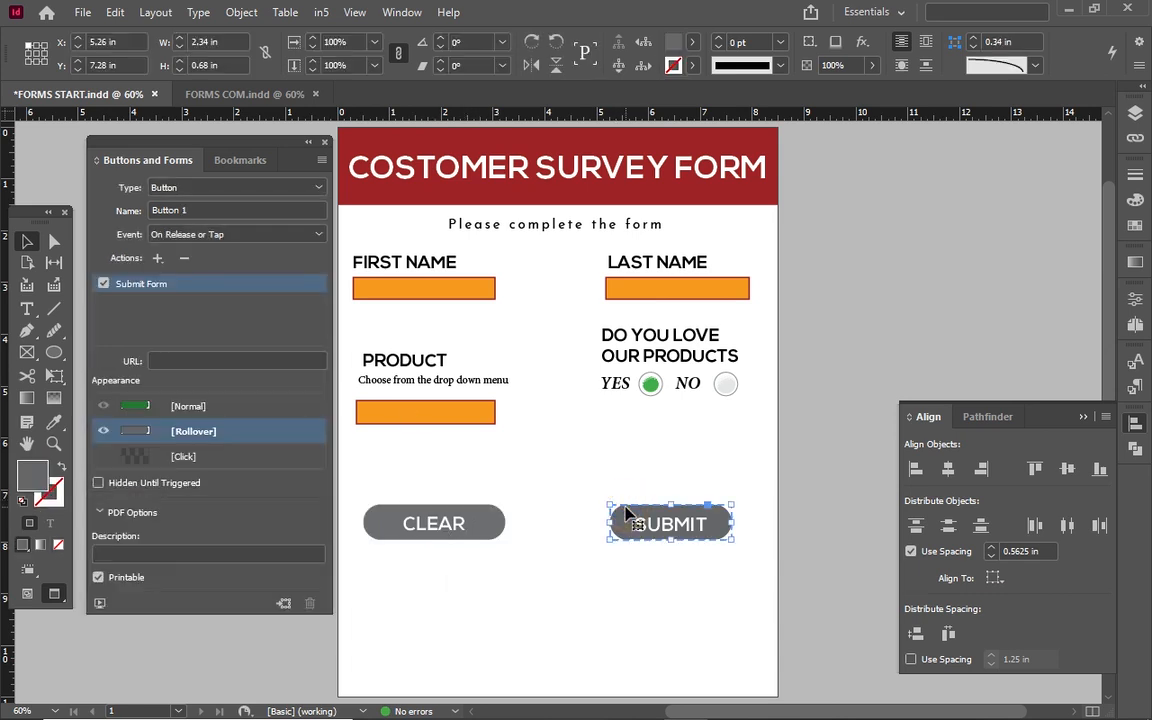
pyautogui.click(303, 406)
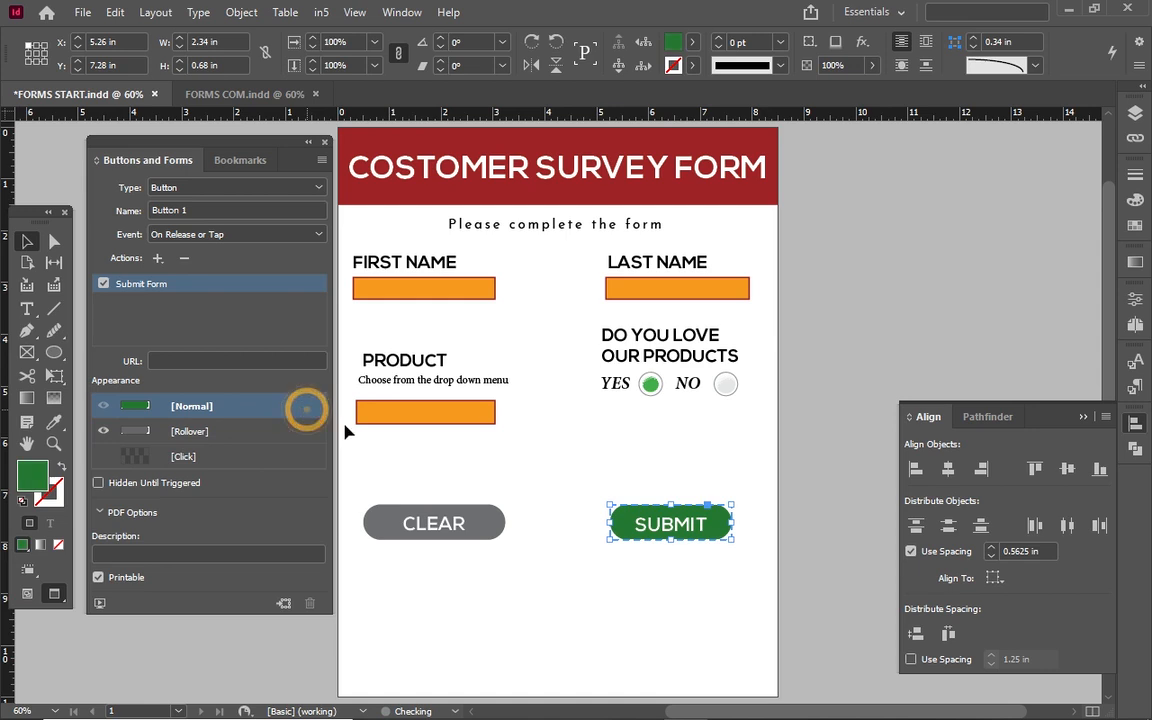
pyautogui.click(399, 519)
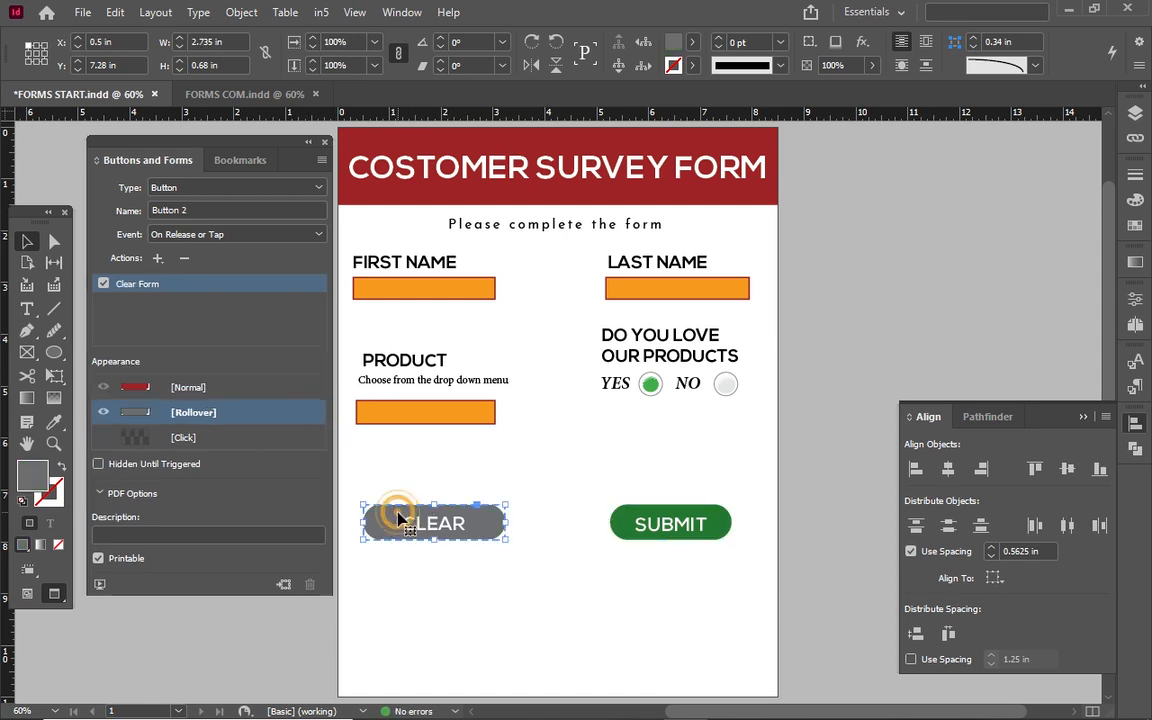
pyautogui.click(290, 387)
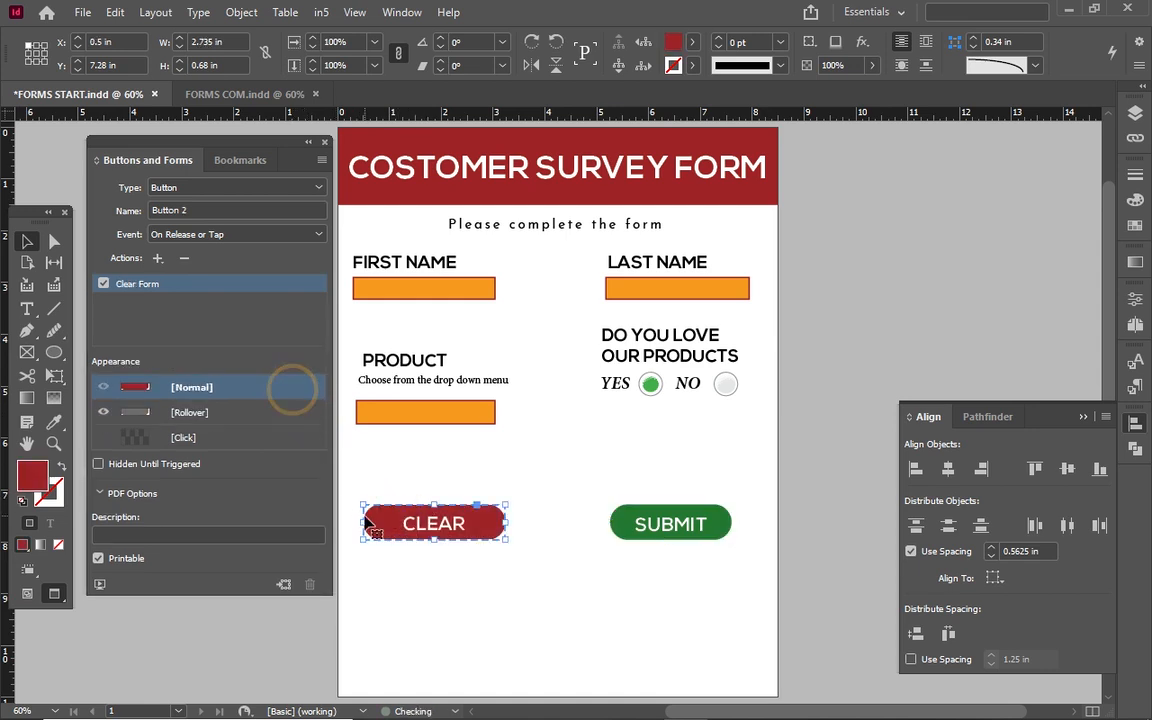
pyautogui.click(391, 573)
pyautogui.click(391, 573)
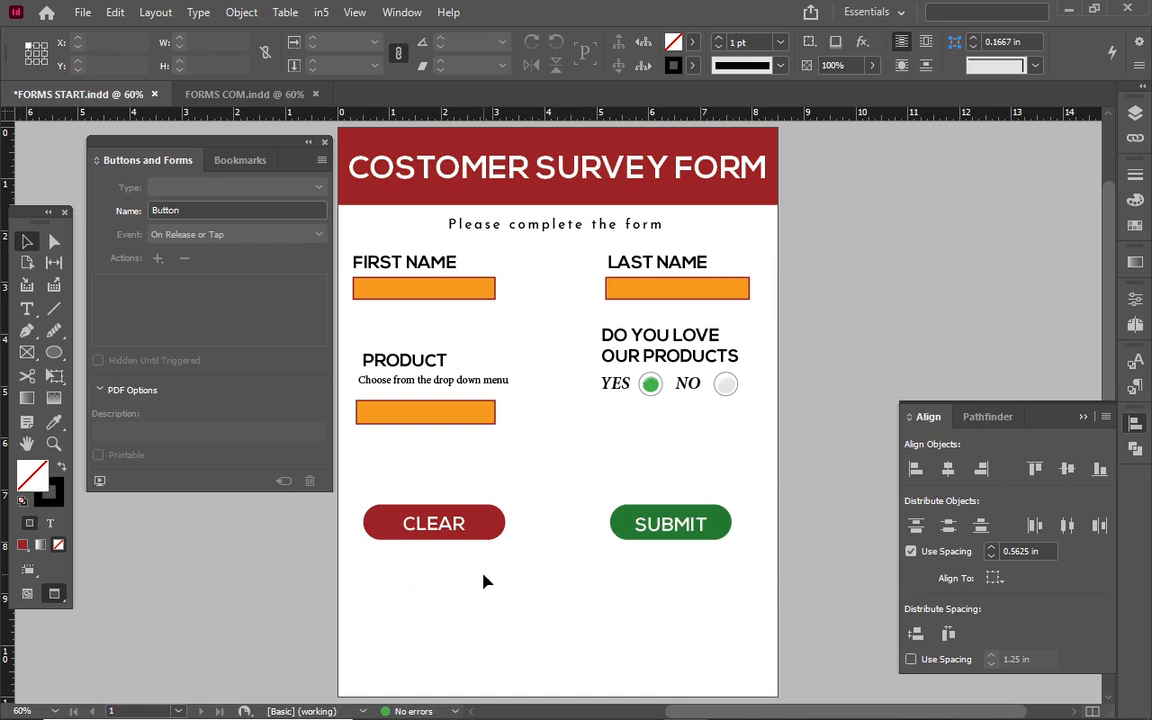
# Add a text frame below the buttons reading CONTACT US in Bold 15 pt.
pyautogui.click(27, 308)
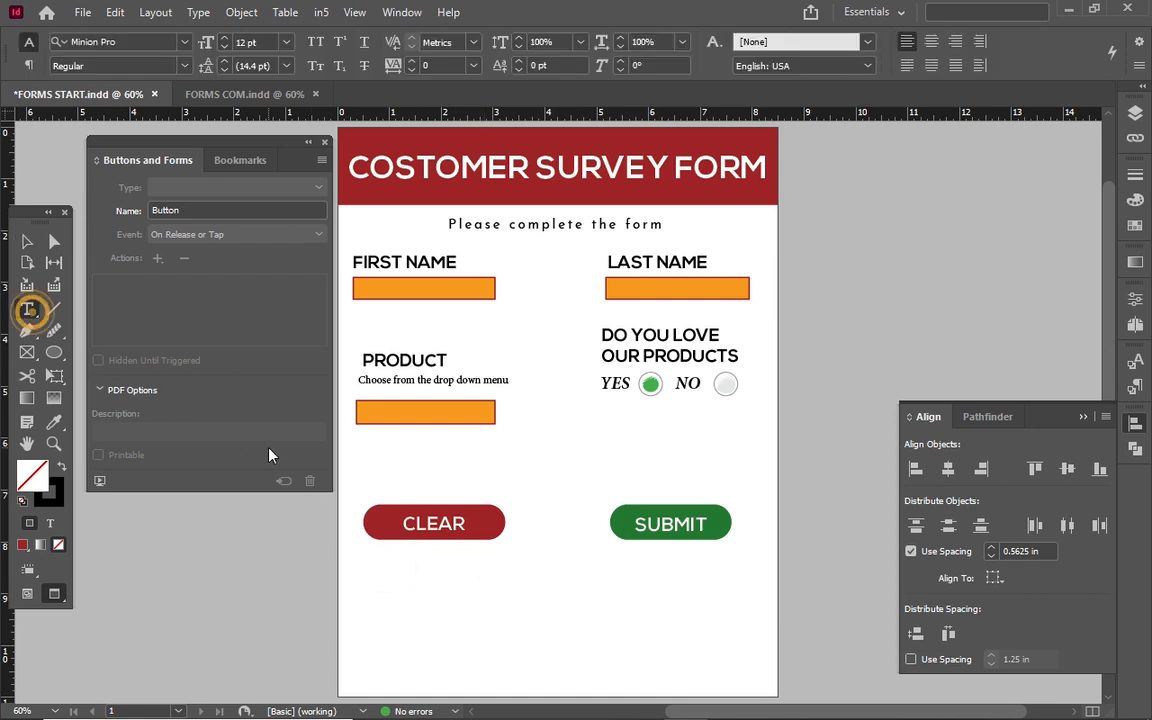
pyautogui.moveTo(436, 590); pyautogui.dragTo(651, 603)
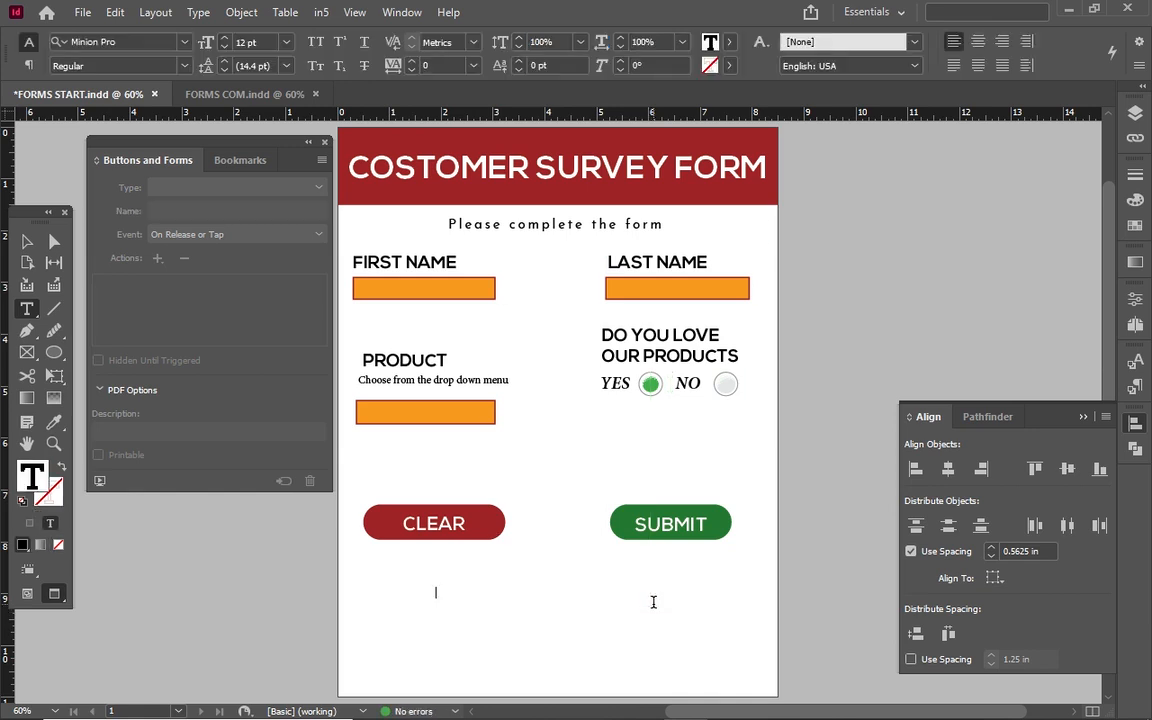
pyautogui.write('cONTACT US')
pyautogui.moveTo(488, 591); pyautogui.dragTo(424, 586)
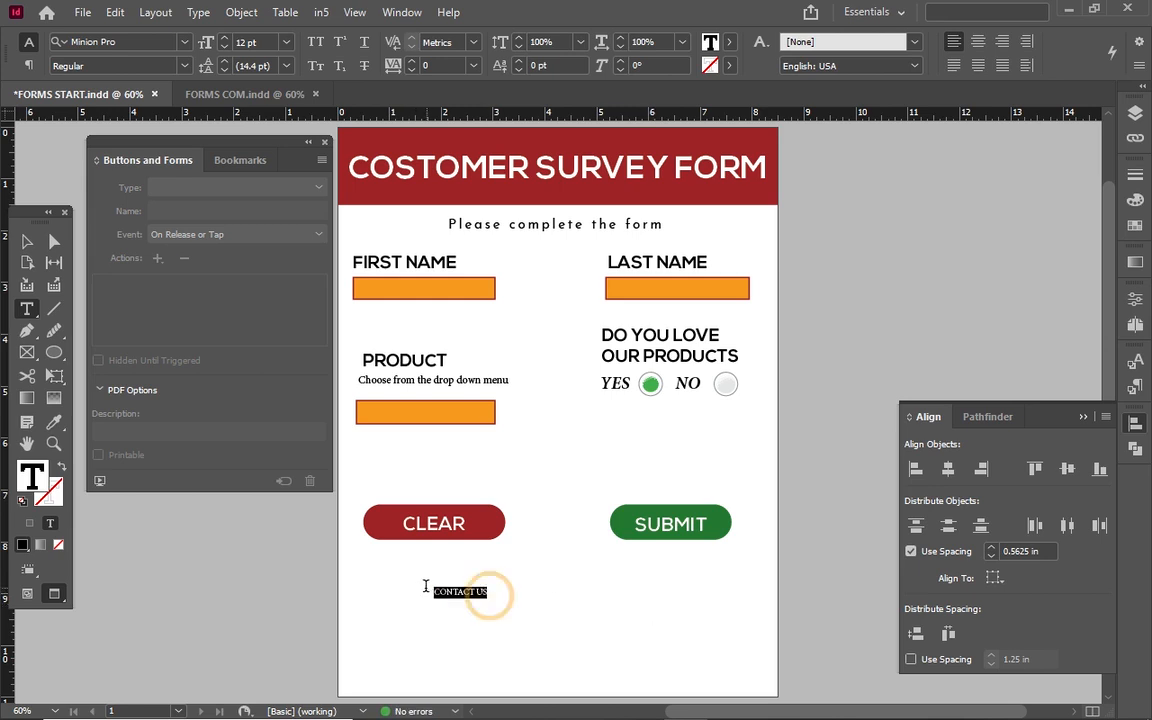
pyautogui.hotkey('ctrl', '=')
pyautogui.click(182, 66)
pyautogui.click(120, 235)
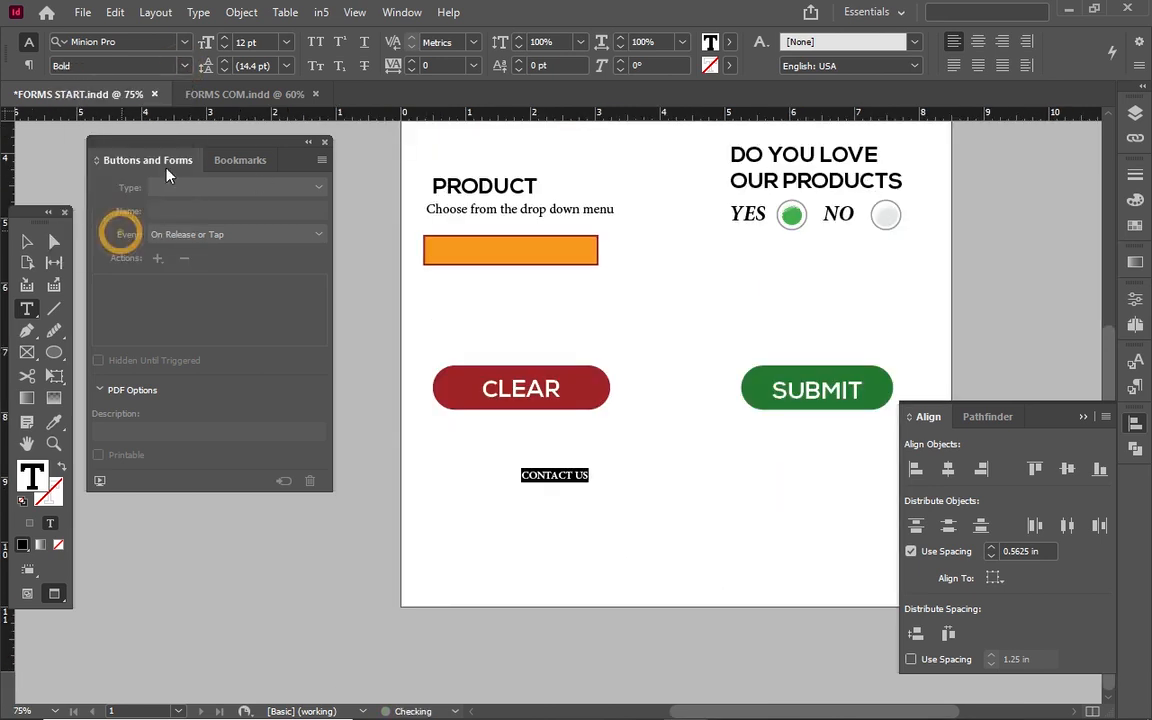
pyautogui.click(225, 38)
pyautogui.click(225, 38)
pyautogui.click(225, 38)
pyautogui.click(608, 479)
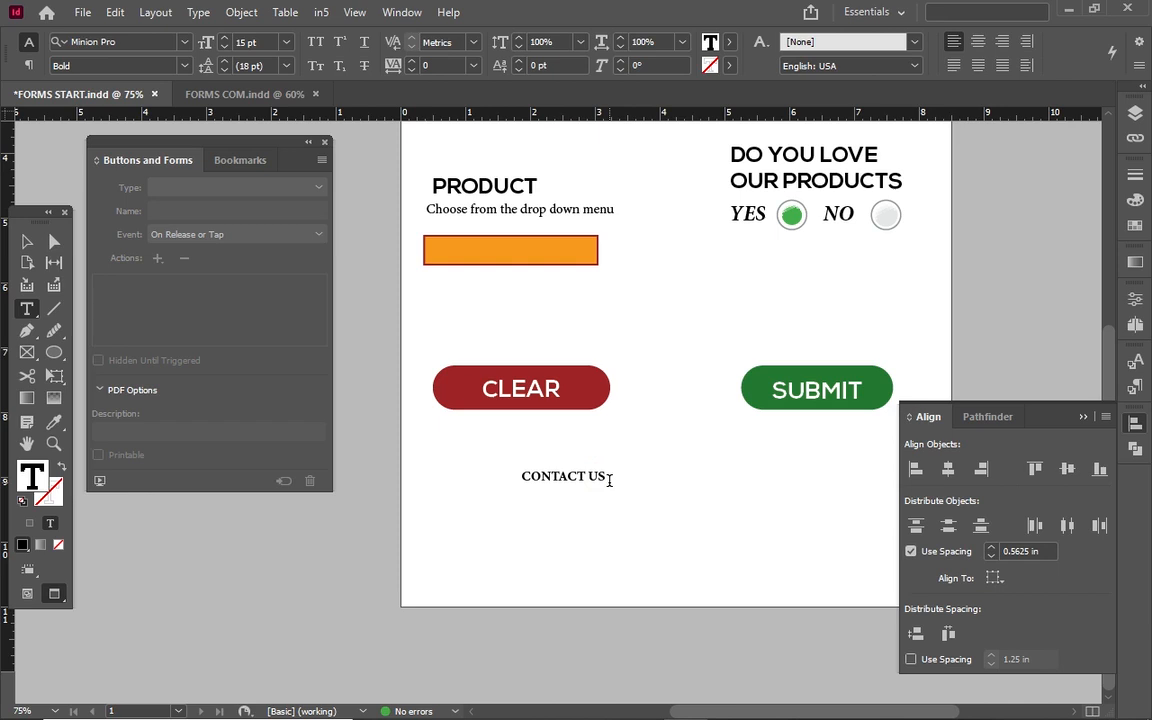
pyautogui.write(':')
pyautogui.write('www')
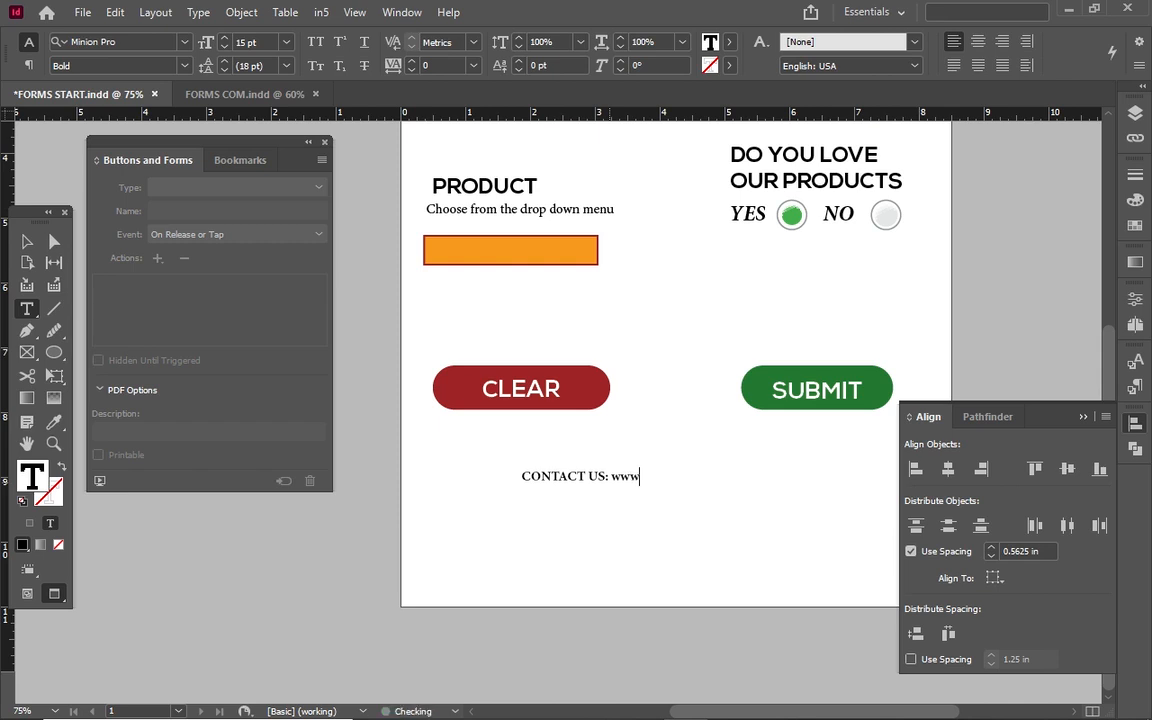
pyautogui.write('.')
pyautogui.write('i')
pyautogui.press('BackSpace')
pyautogui.write('inde')
pyautogui.press('BackSpace')
pyautogui.press('BackSpace')
pyautogui.press('BackSpace')
pyautogui.press('BackSpace')
pyautogui.write('ultimateindesign.com')
pyautogui.press('Escape')
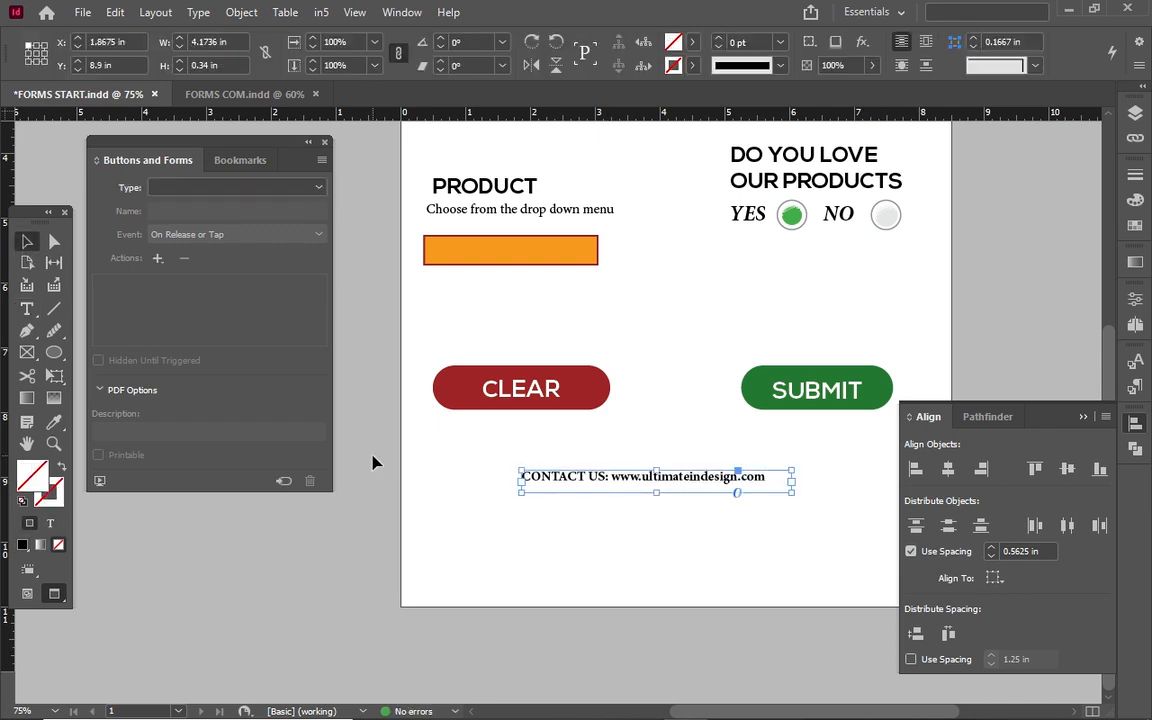
pyautogui.click(644, 525)
pyautogui.click(617, 480)
pyautogui.doubleClick(617, 480)
pyautogui.moveTo(612, 477); pyautogui.dragTo(724, 492)
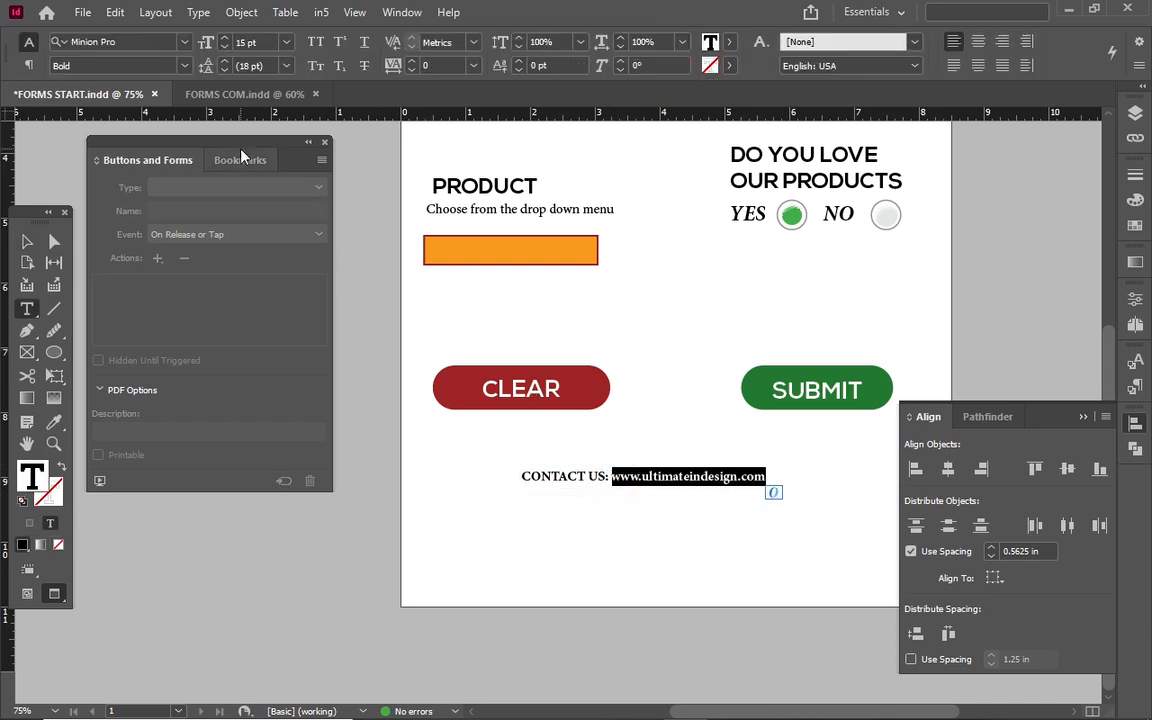
pyautogui.click(180, 64)
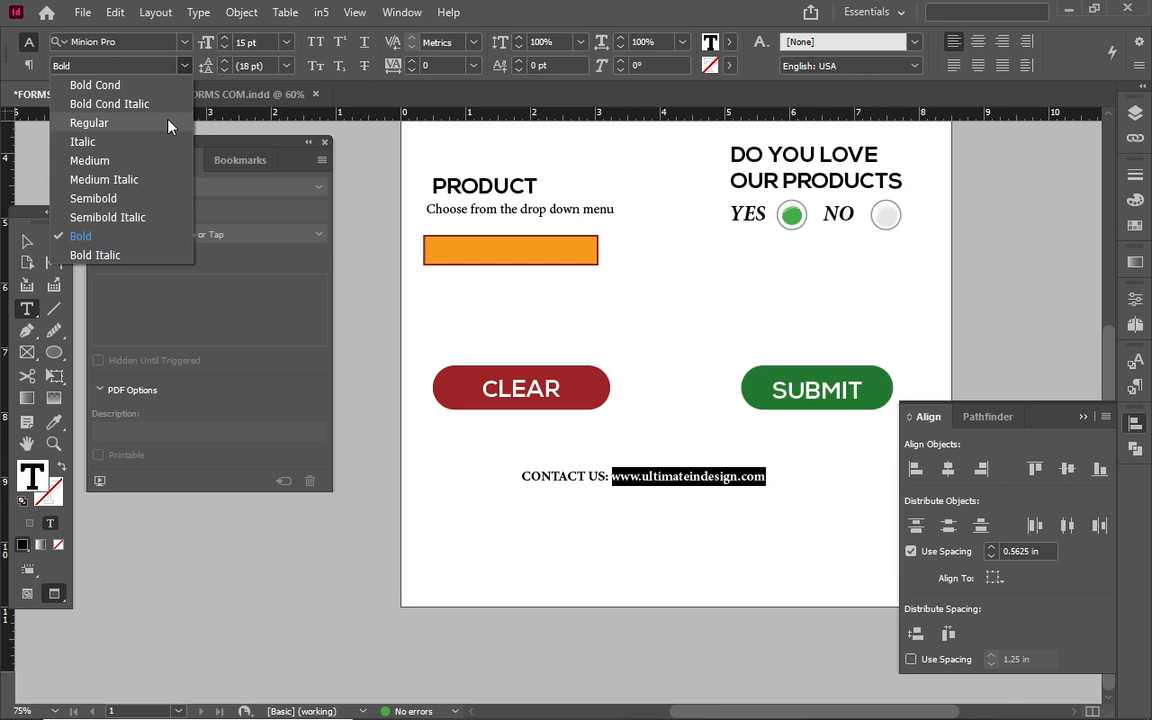
pyautogui.click(168, 124)
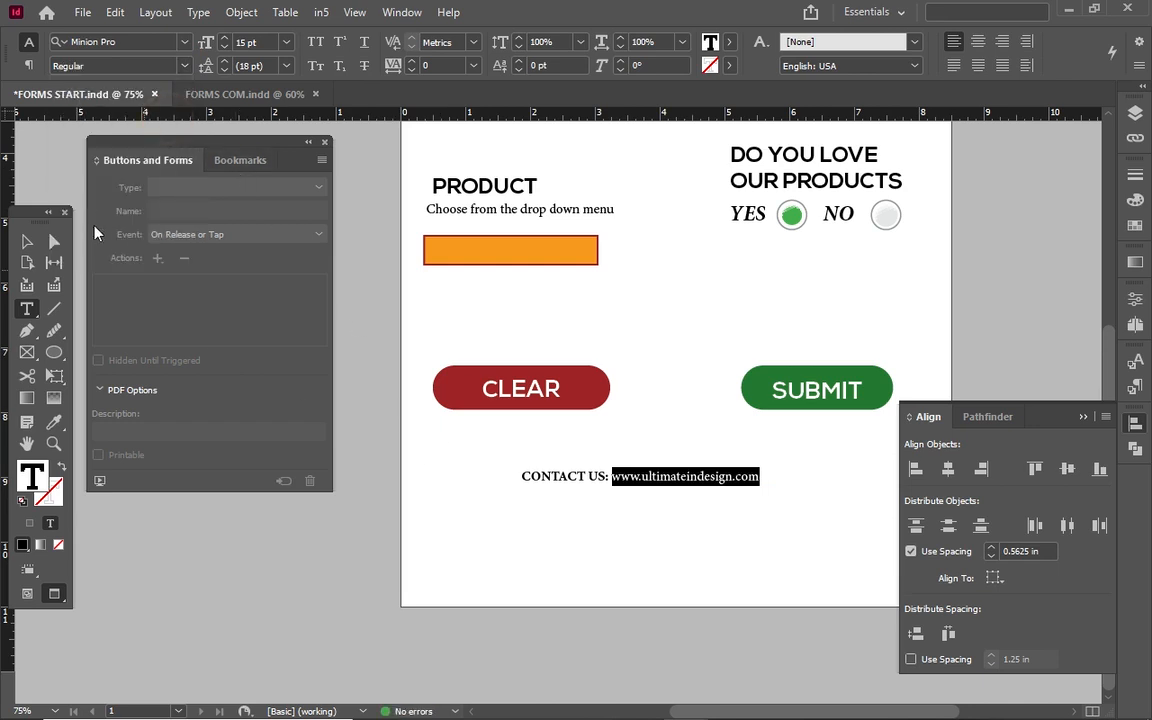
pyautogui.click(27, 241)
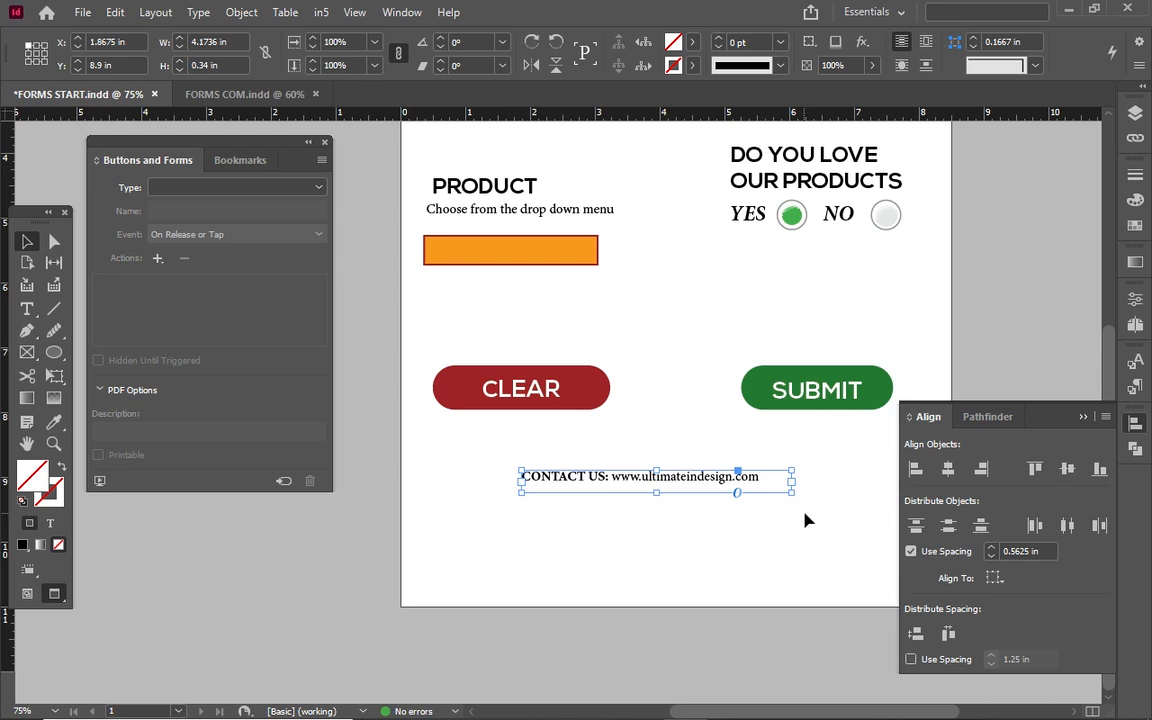
# Enter mailto: plus the recipient's e-mail address in the SUBMIT button's URL field, fixing typos.
pyautogui.click(891, 386)
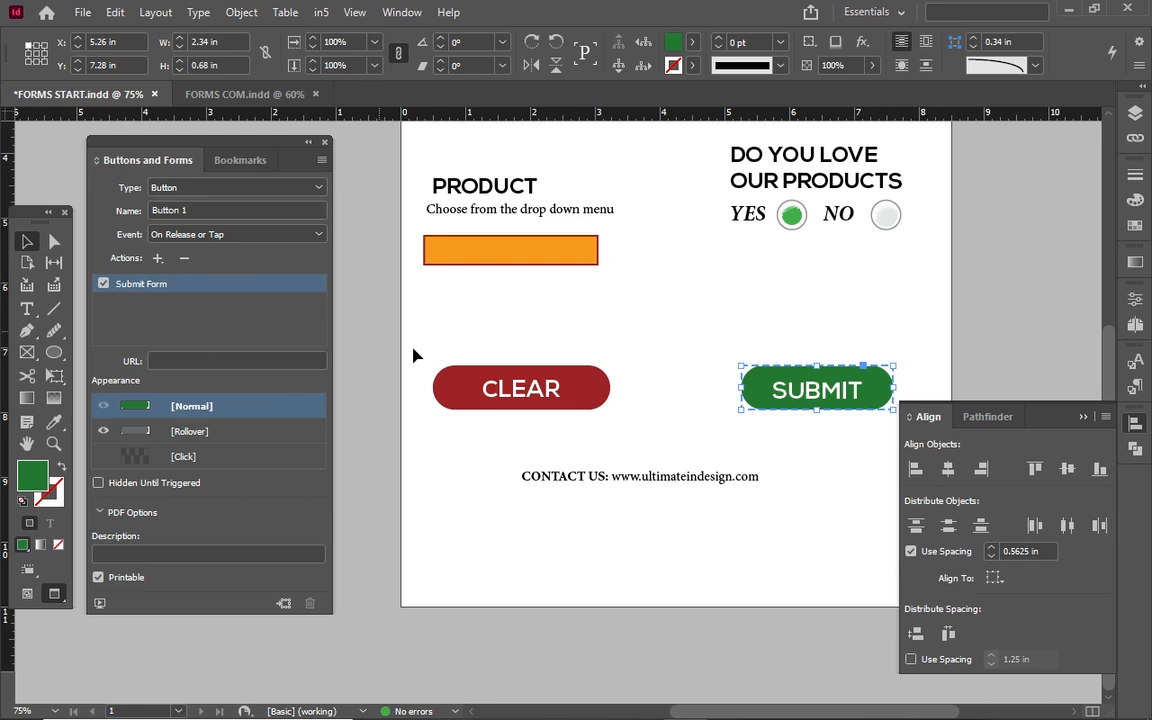
pyautogui.click(447, 401)
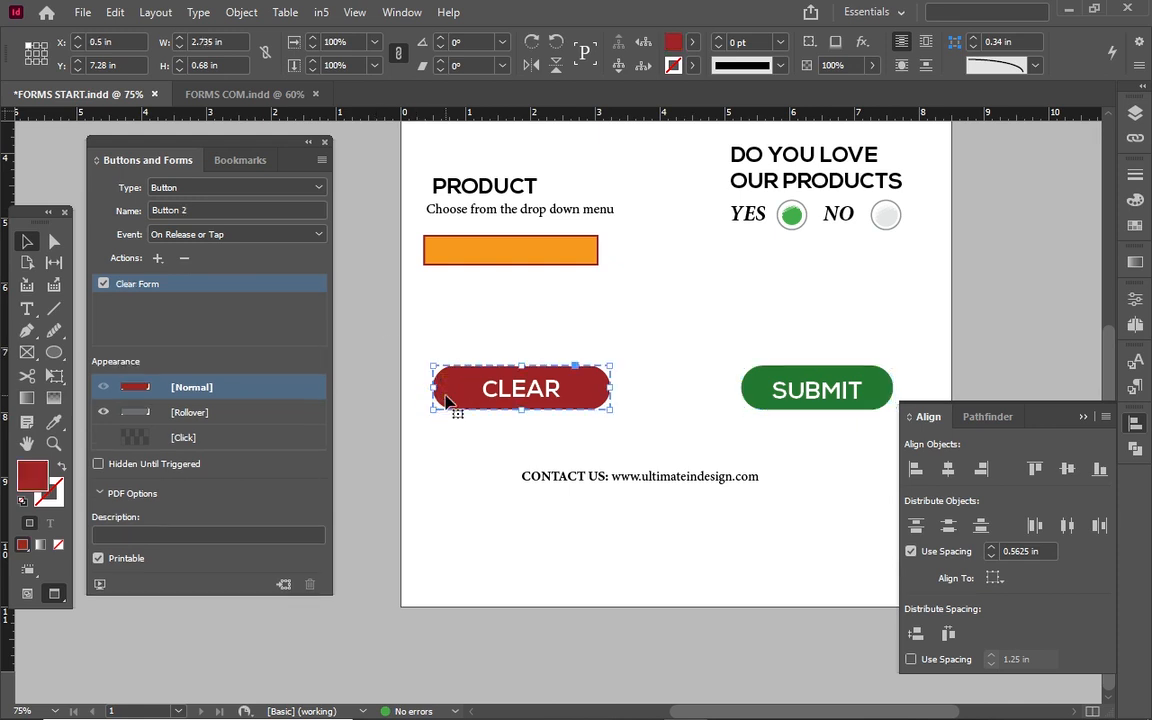
pyautogui.click(768, 381)
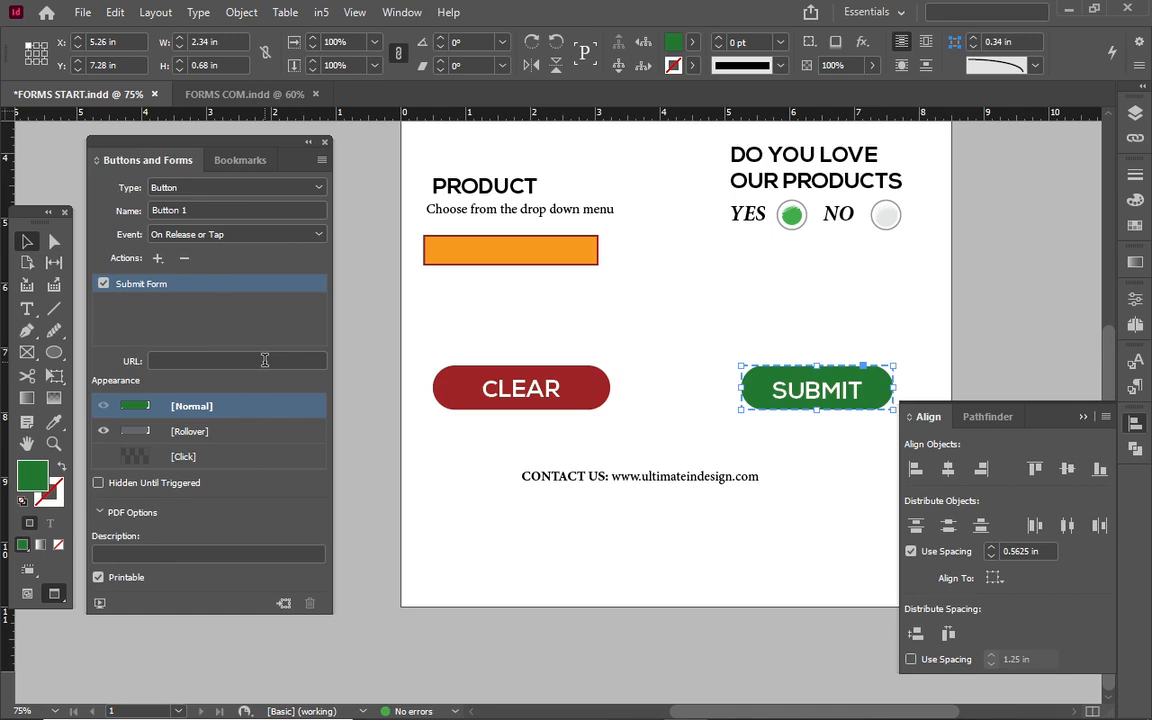
pyautogui.click(265, 360)
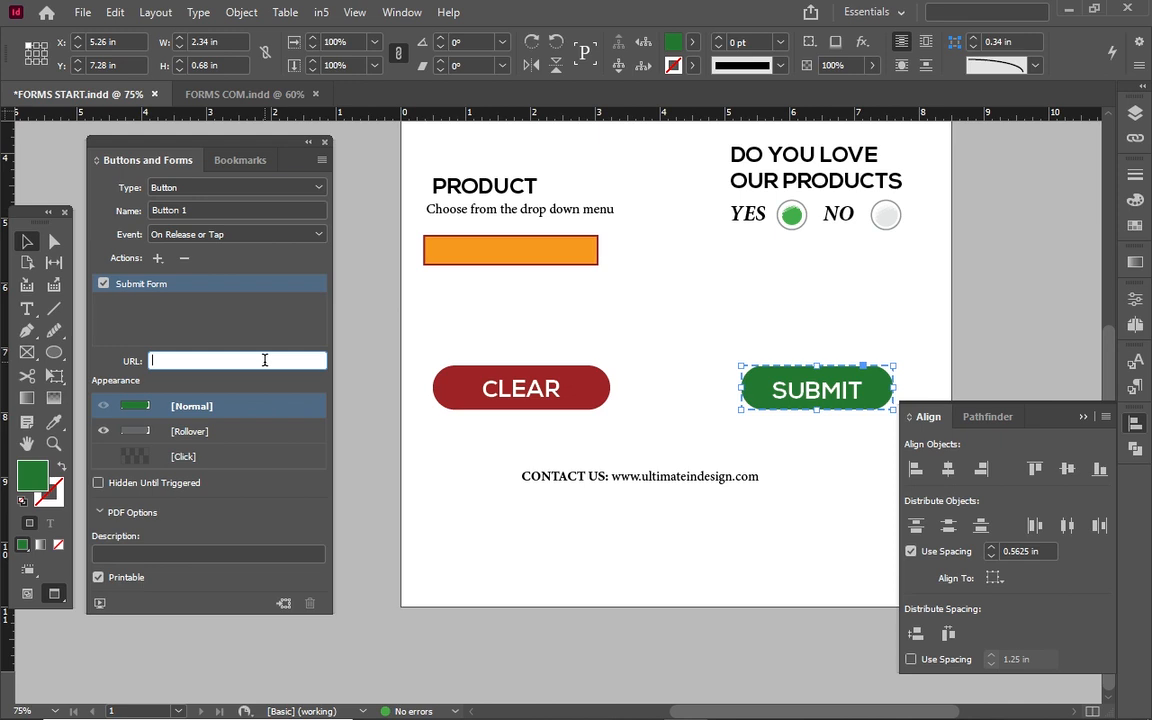
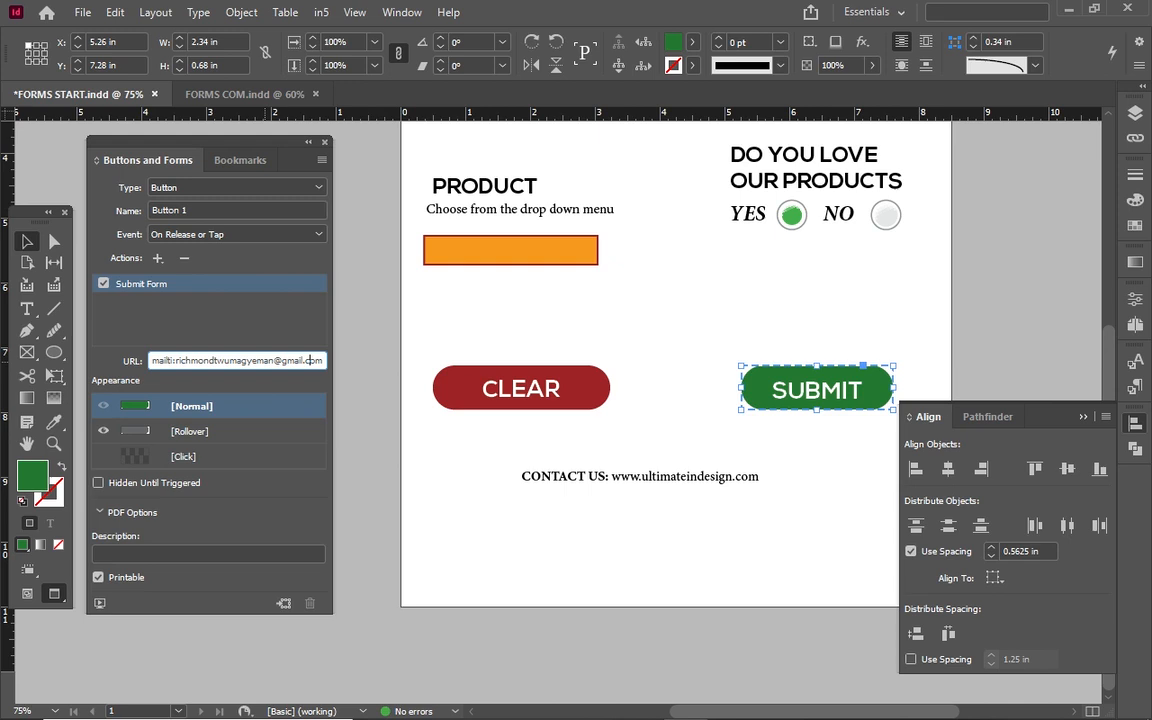
pyautogui.click(174, 360)
pyautogui.press('Delete')
pyautogui.write('o')
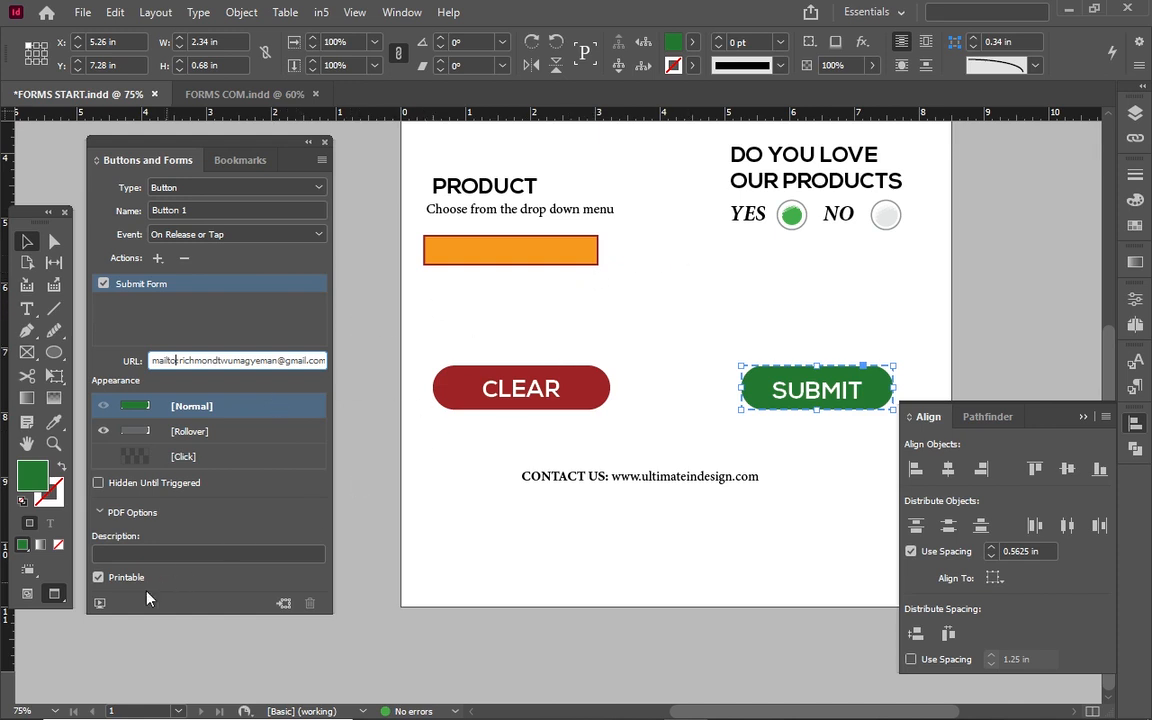
# Preview the form's interactivity in an enlarged EPUB Interactivity Preview panel, then close it.
pyautogui.click(100, 605)
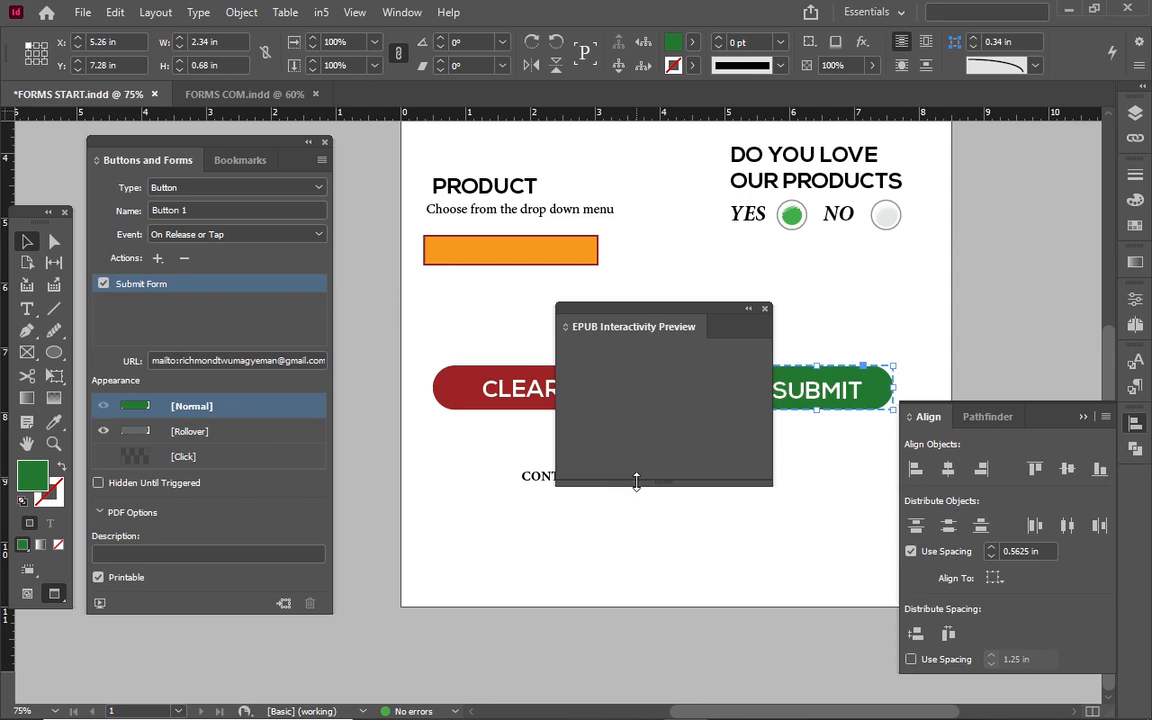
pyautogui.moveTo(637, 482); pyautogui.dragTo(617, 527)
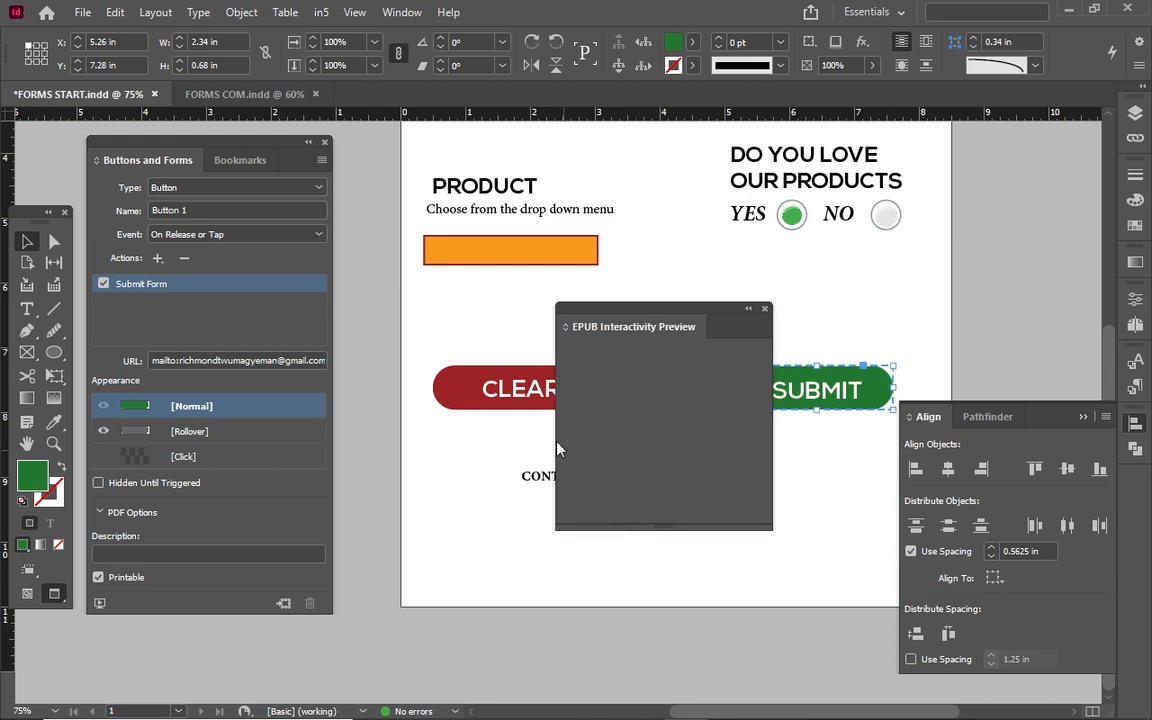
pyautogui.moveTo(557, 449); pyautogui.dragTo(521, 458)
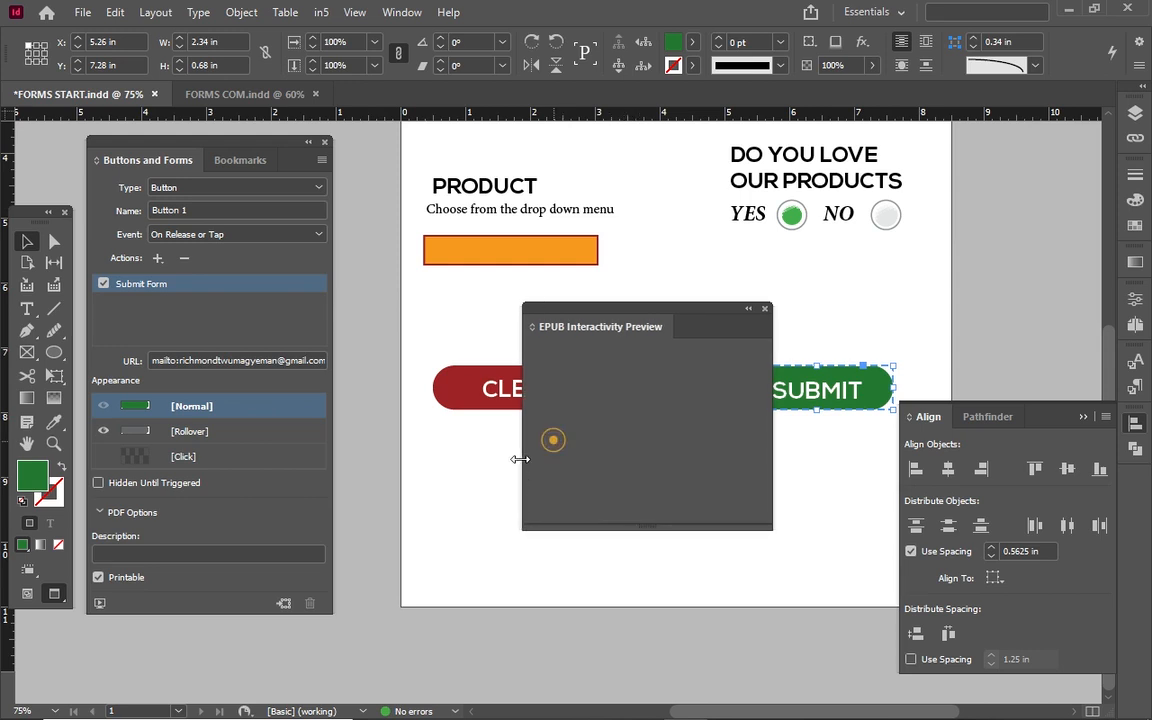
pyautogui.click(765, 311)
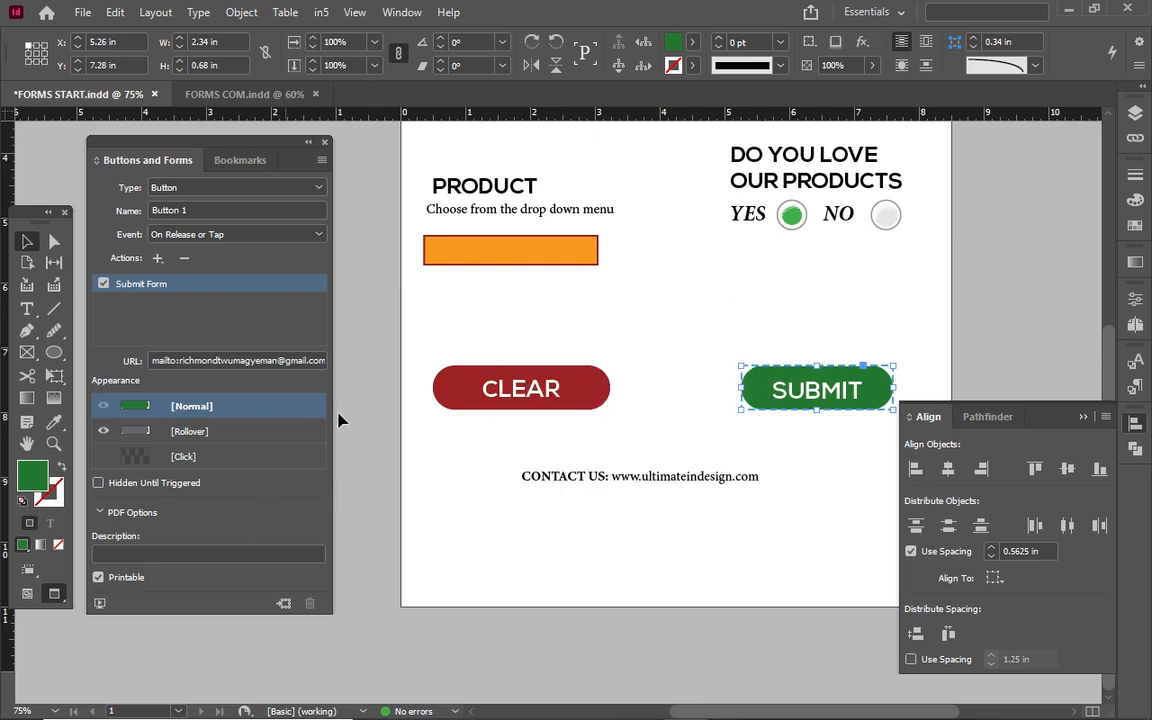
# Select the ultimateindesign.com web address in the CONTACT US text frame.
pyautogui.doubleClick(487, 390)
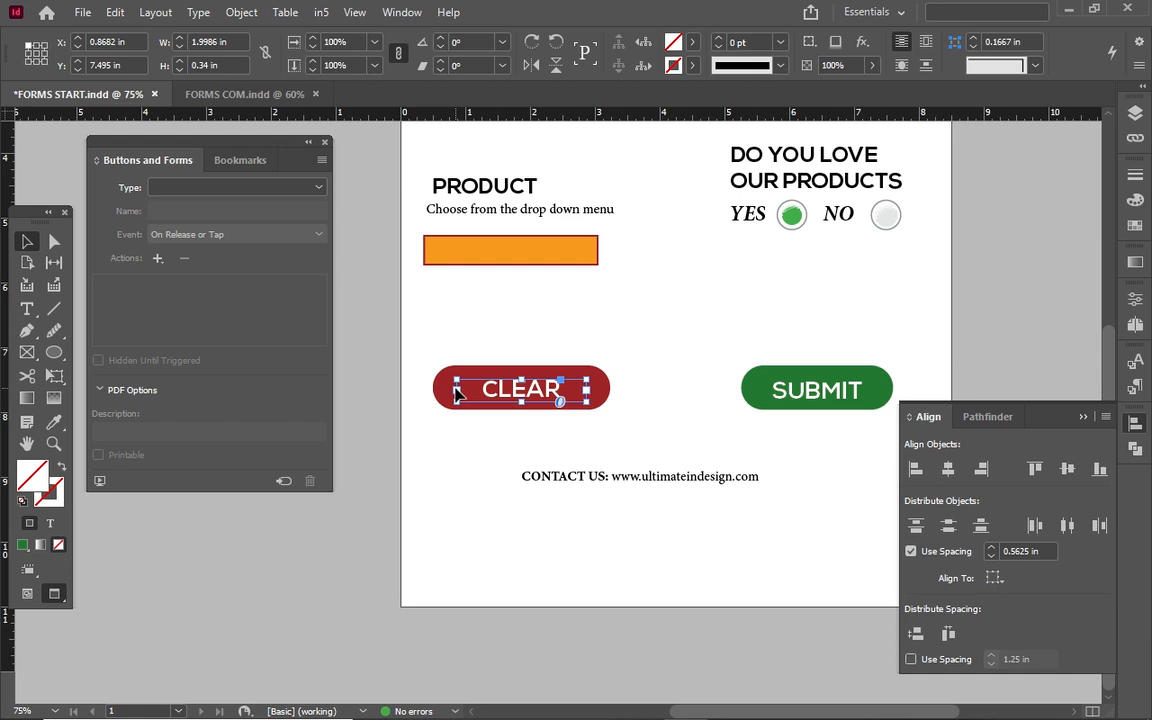
pyautogui.click(565, 451)
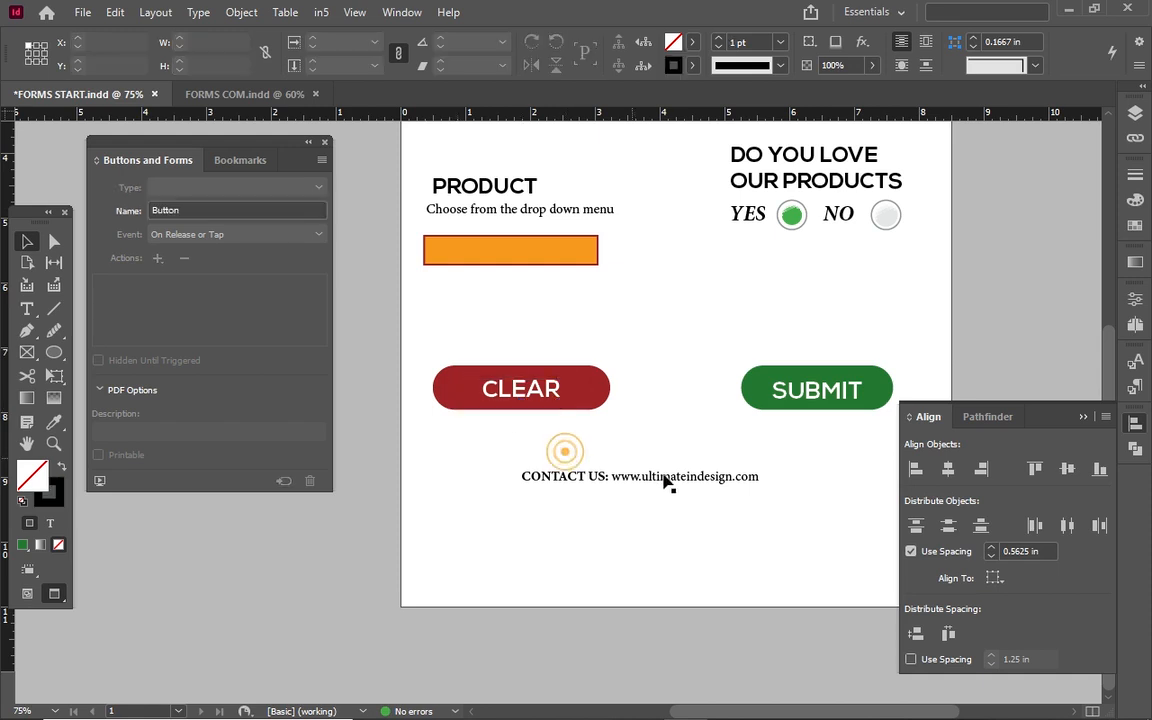
pyautogui.click(666, 482)
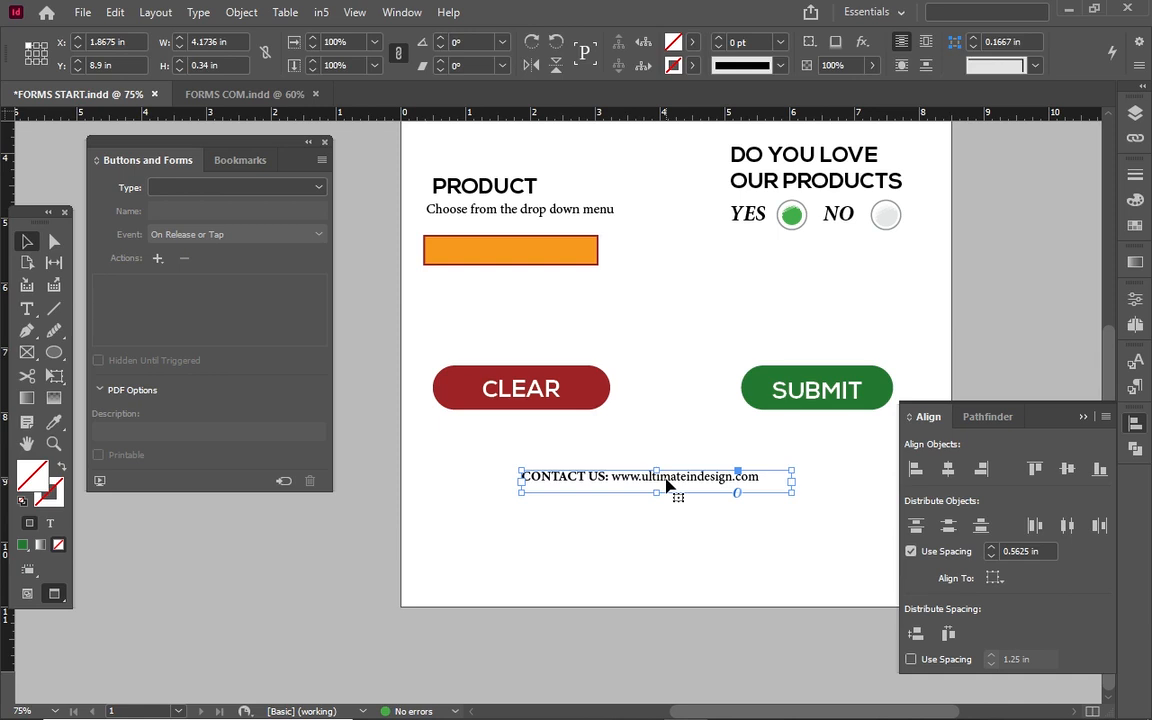
pyautogui.doubleClick(666, 484)
pyautogui.click(614, 477)
pyautogui.moveTo(627, 476)
pyautogui.mouseDown()
pyautogui.moveTo(766, 478)
pyautogui.moveTo(642, 470)
pyautogui.mouseUp()
pyautogui.click(764, 478)
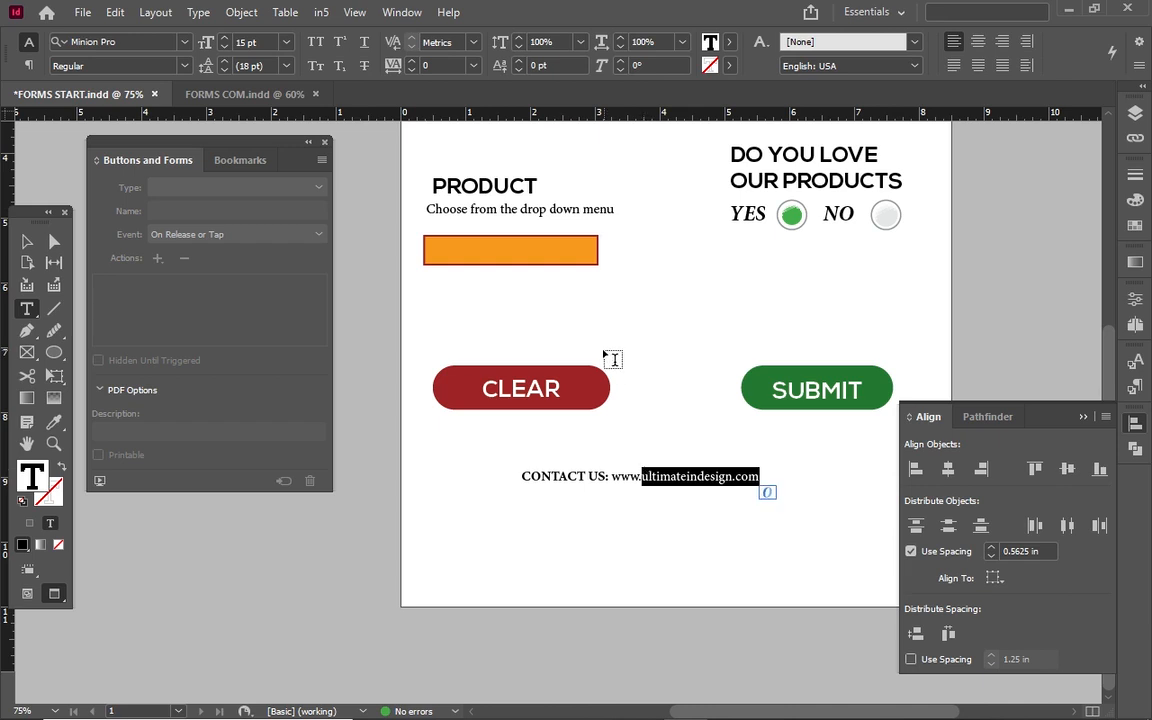
# Show the Hyperlinks panel from Window > Interactive, move it off the web address, and display its flyout menu.
pyautogui.click(392, 12)
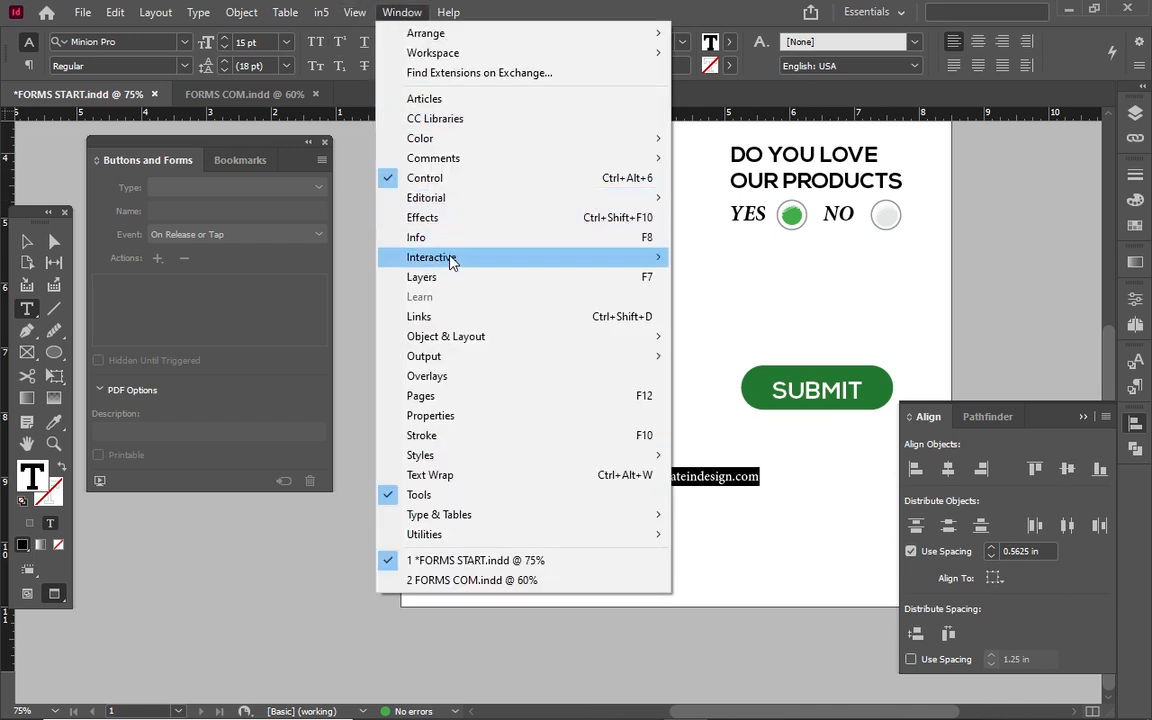
pyautogui.moveTo(532, 262)
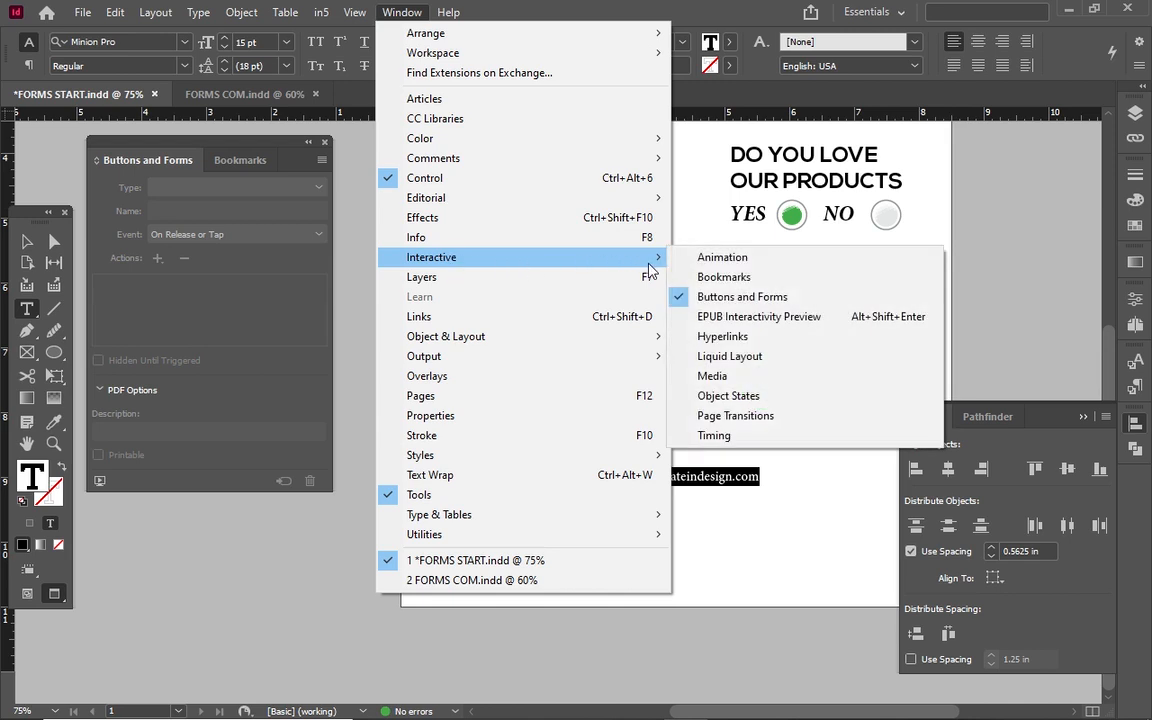
pyautogui.click(722, 337)
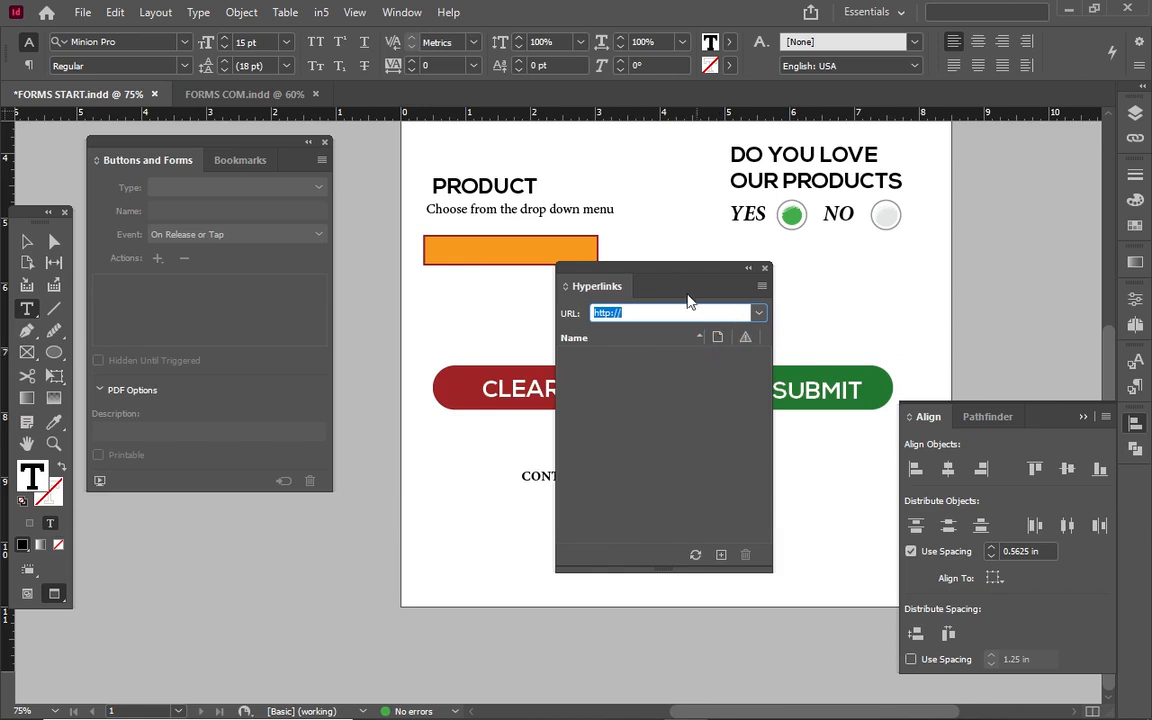
pyautogui.moveTo(676, 279); pyautogui.dragTo(433, 294)
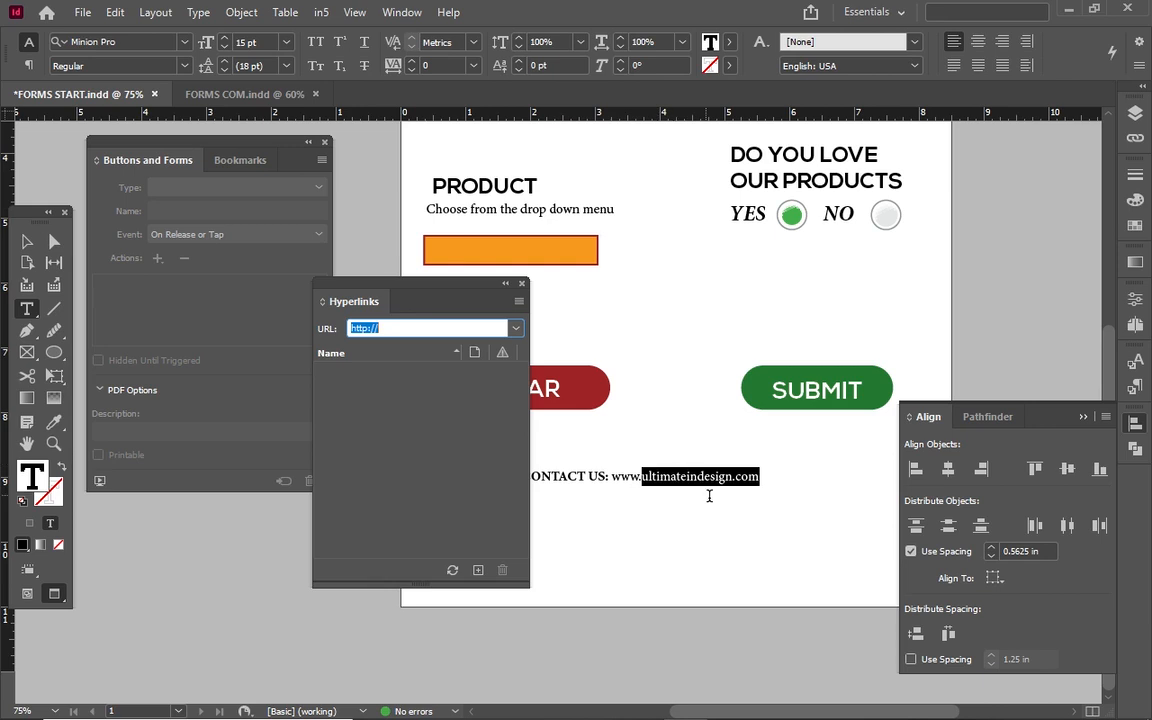
pyautogui.click(519, 302)
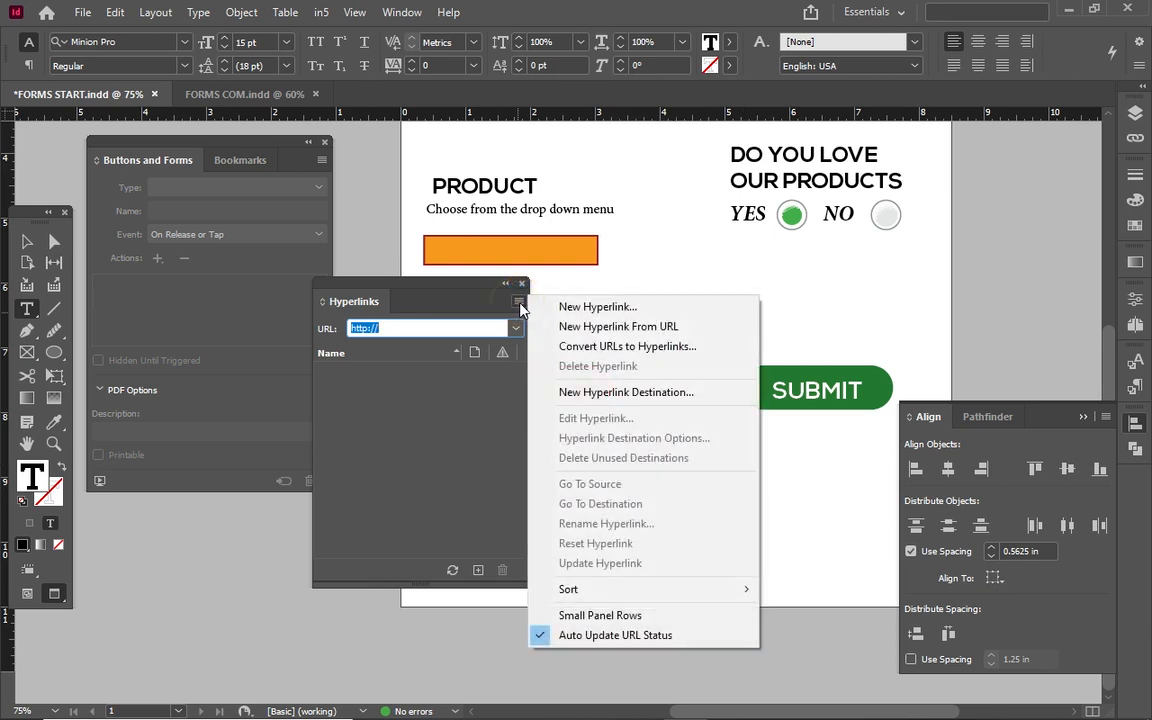
pyautogui.click(572, 316)
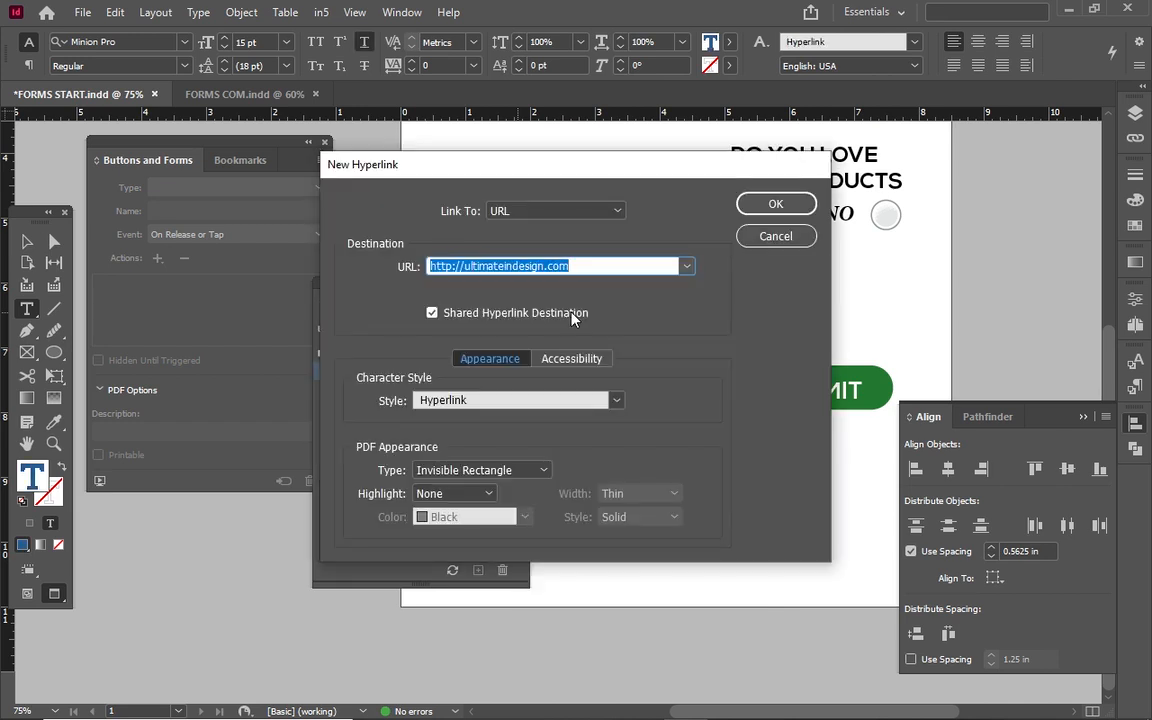
pyautogui.tripleClick(452, 267)
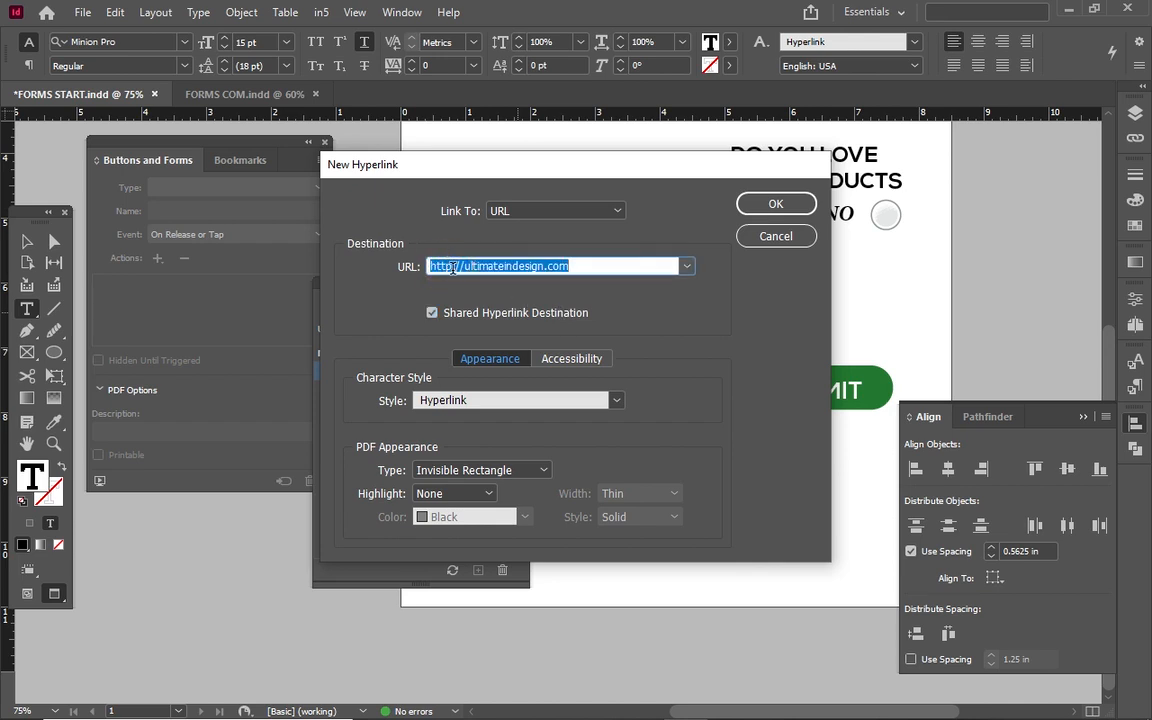
pyautogui.click(451, 266)
pyautogui.write('s')
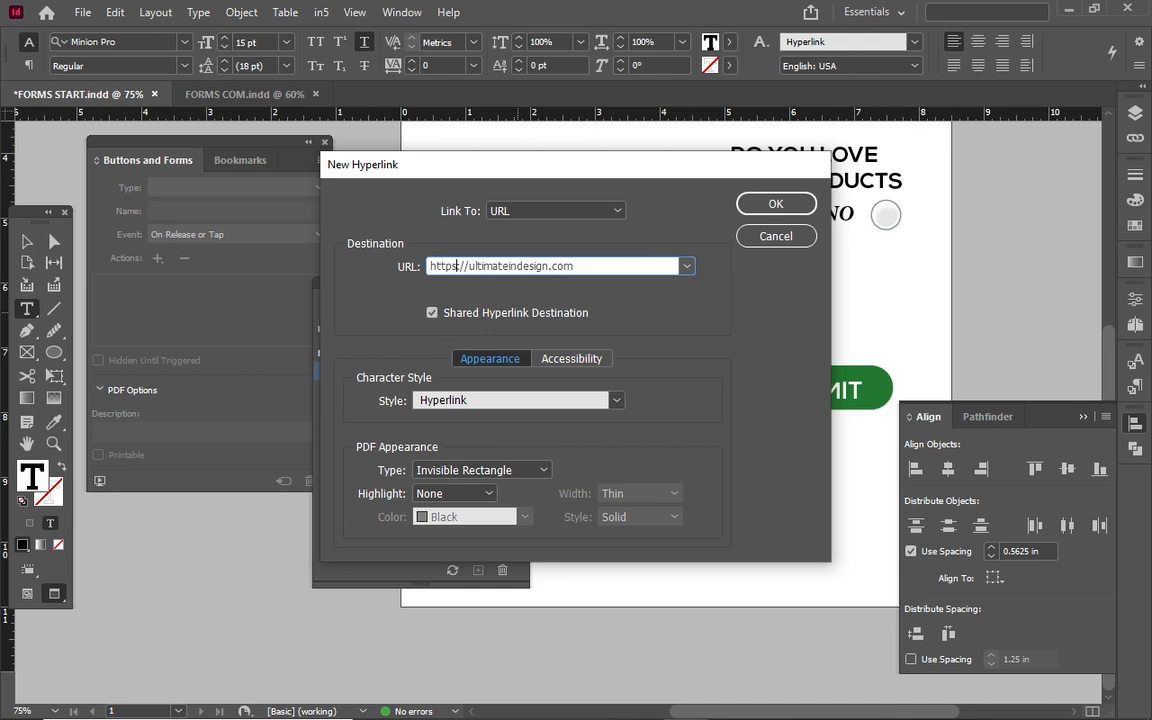
pyautogui.click(587, 265)
# Keep the Hyperlink character style and URL link type, and confirm the new hyperlink.
pyautogui.click(614, 400)
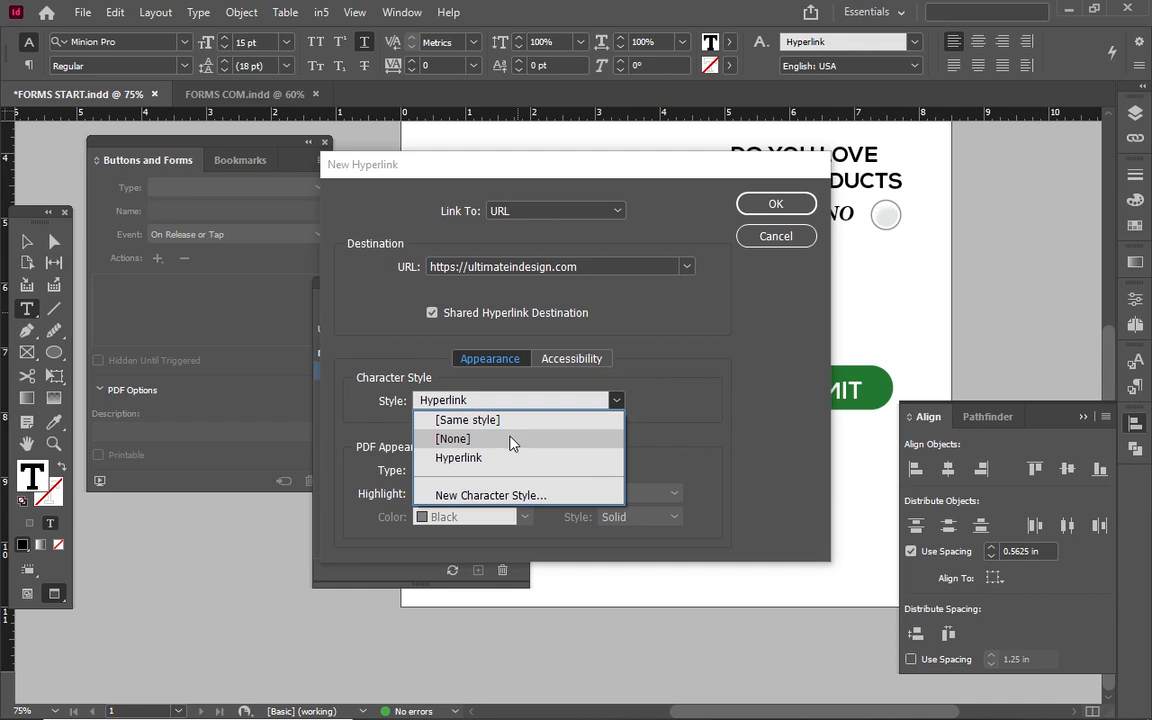
pyautogui.click(656, 390)
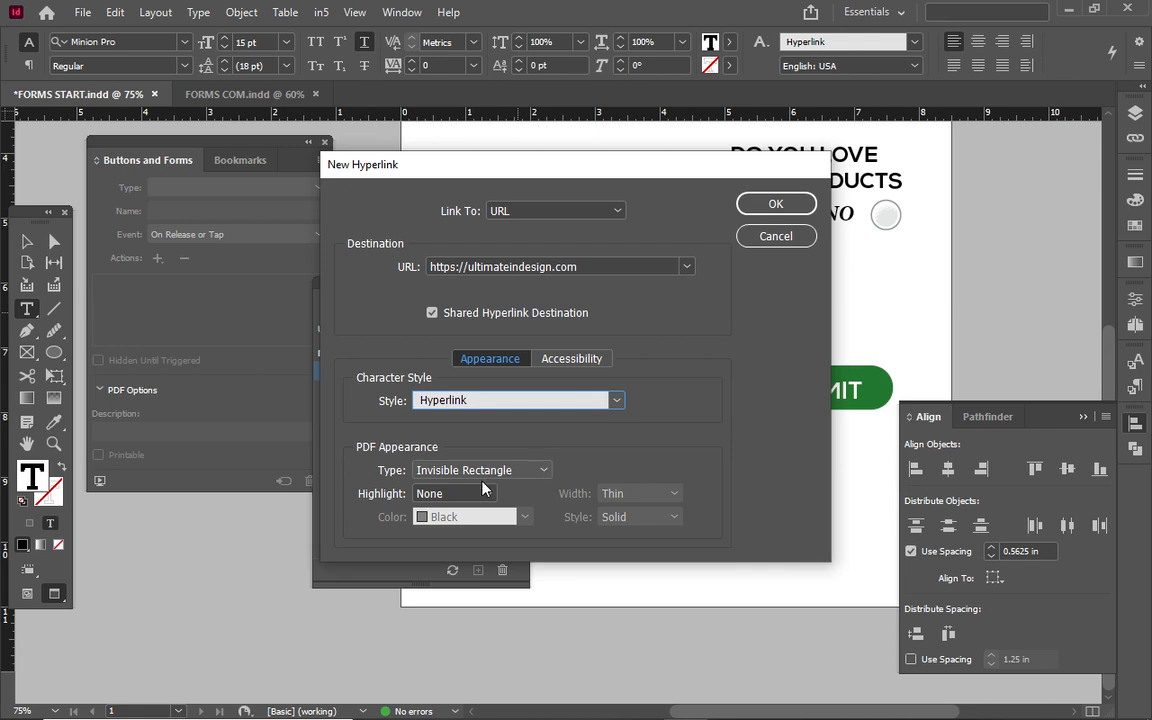
pyautogui.click(575, 359)
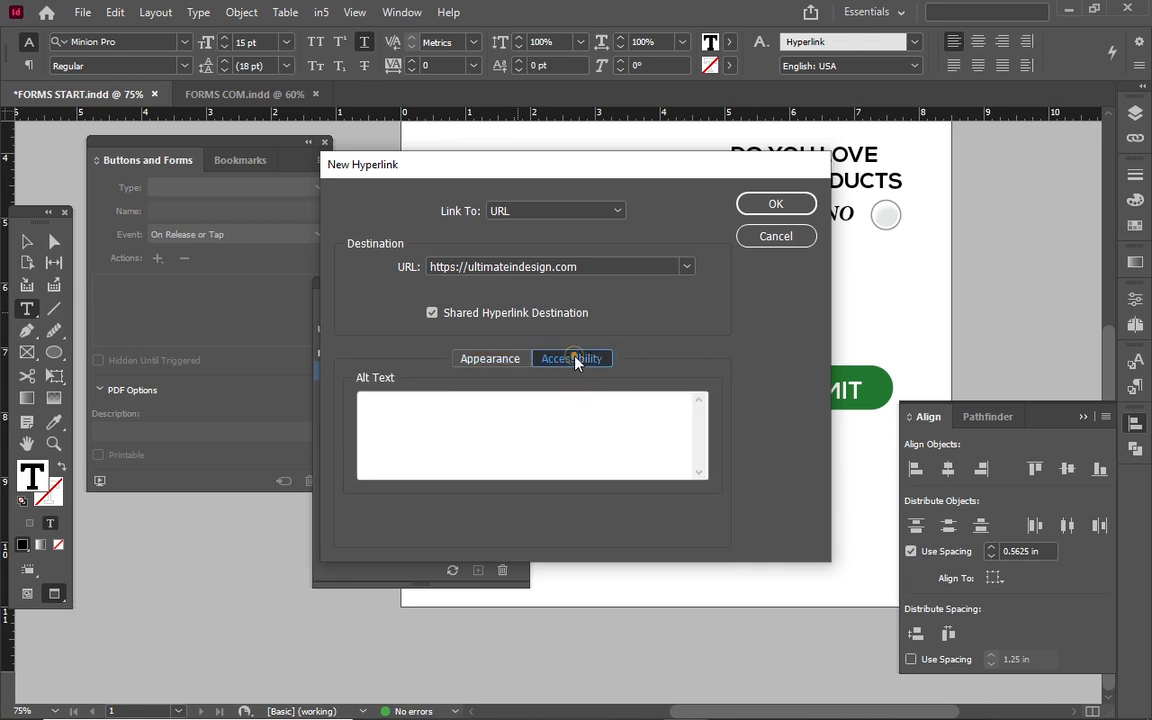
pyautogui.click(504, 366)
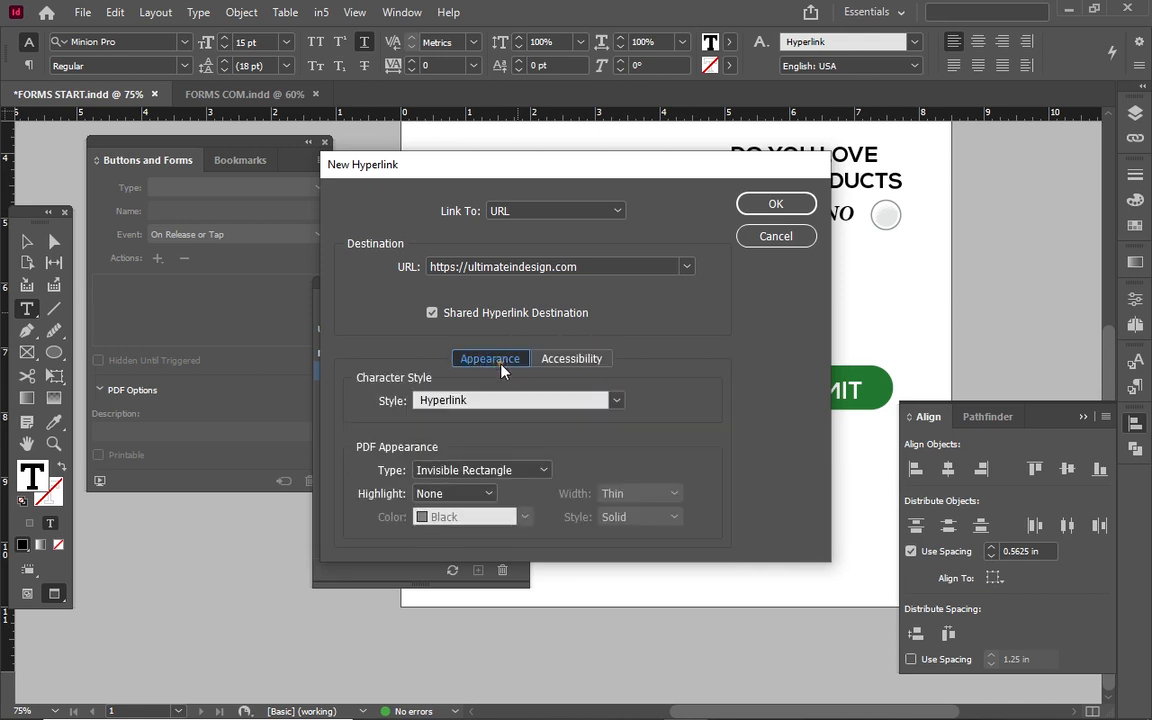
pyautogui.click(584, 210)
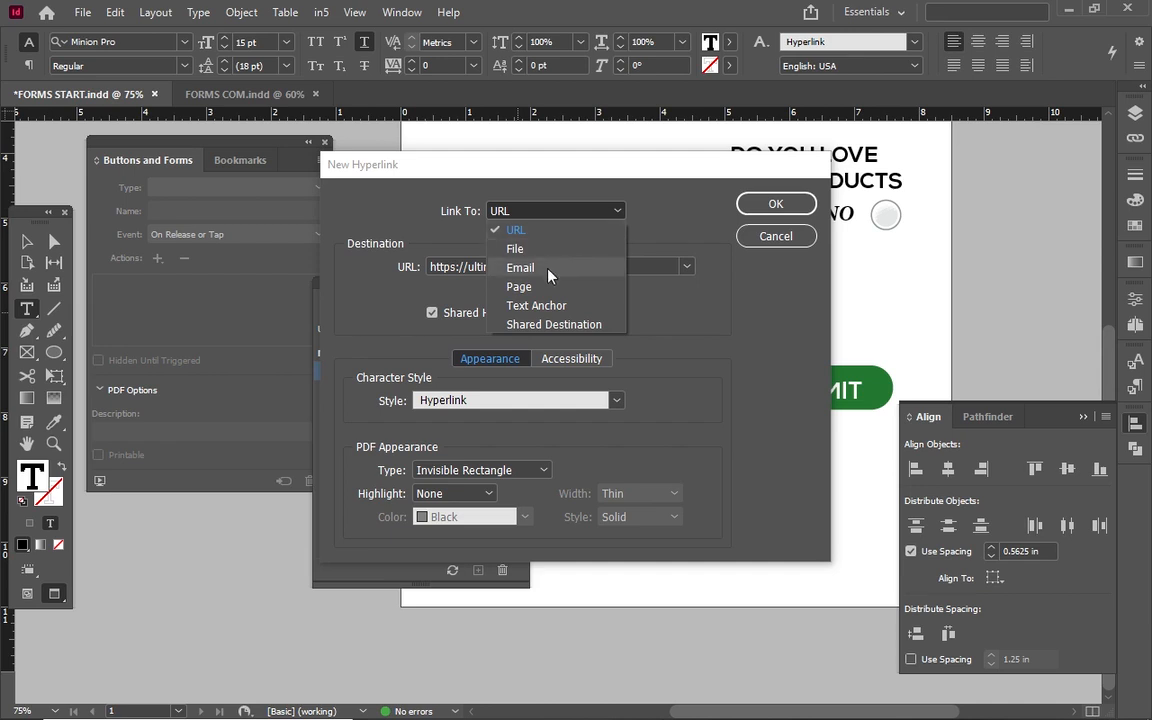
pyautogui.click(590, 212)
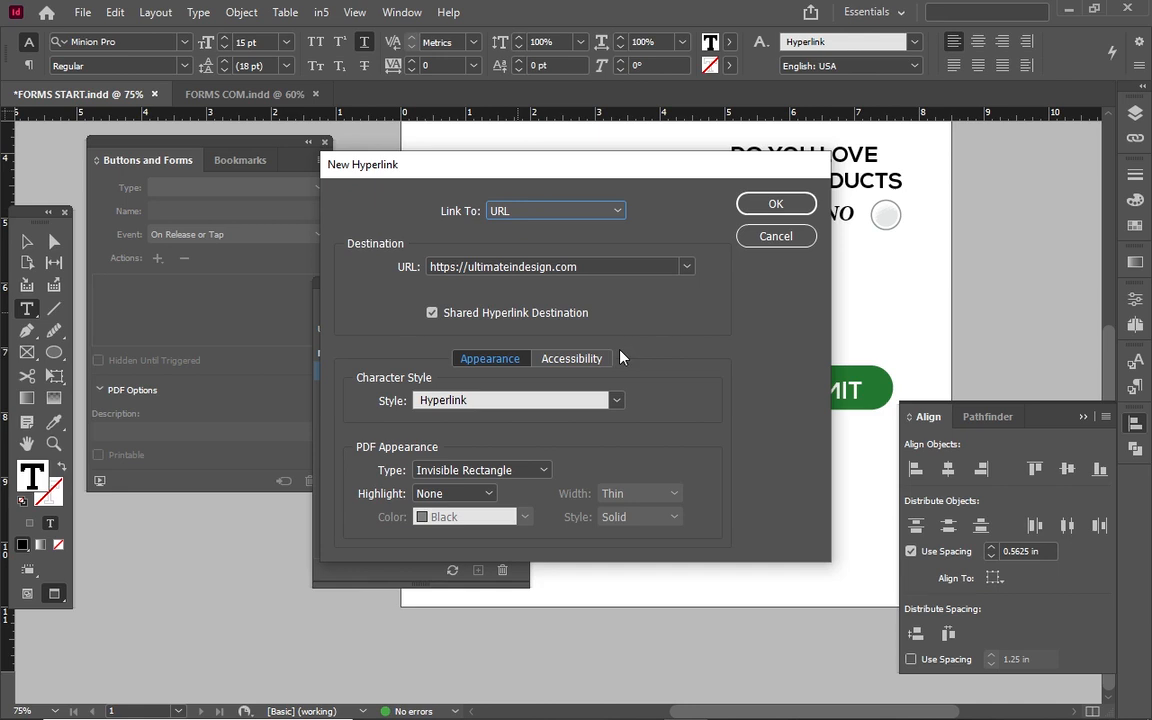
pyautogui.click(580, 360)
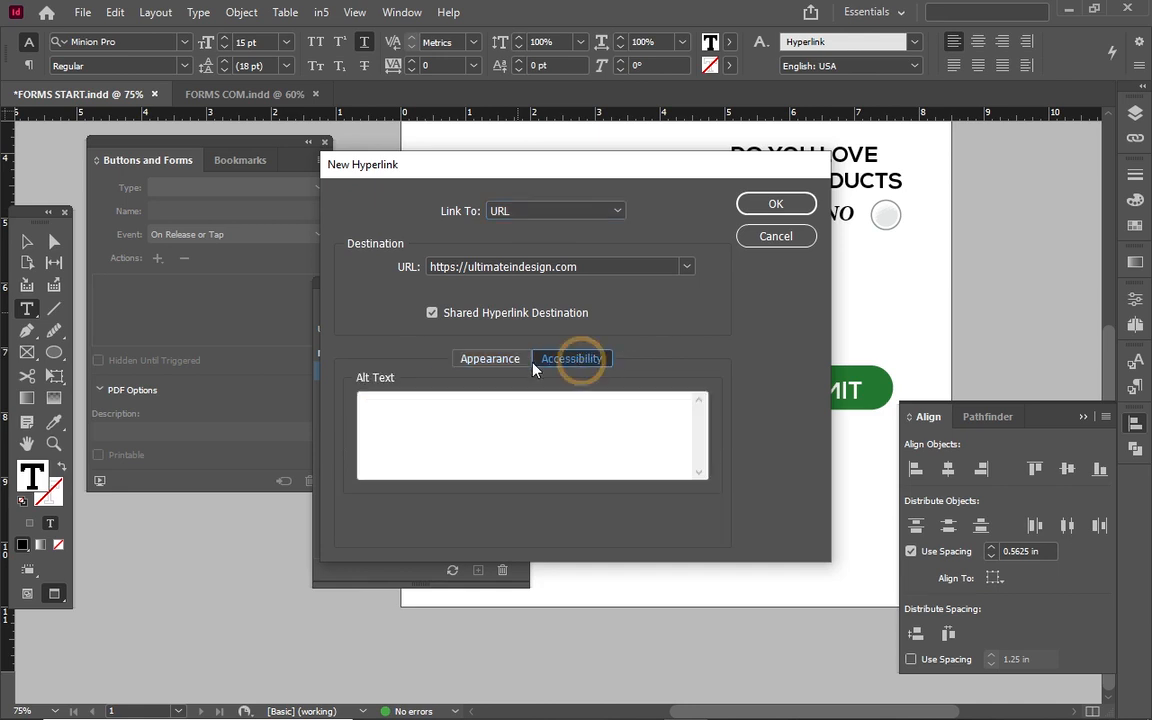
pyautogui.click(505, 362)
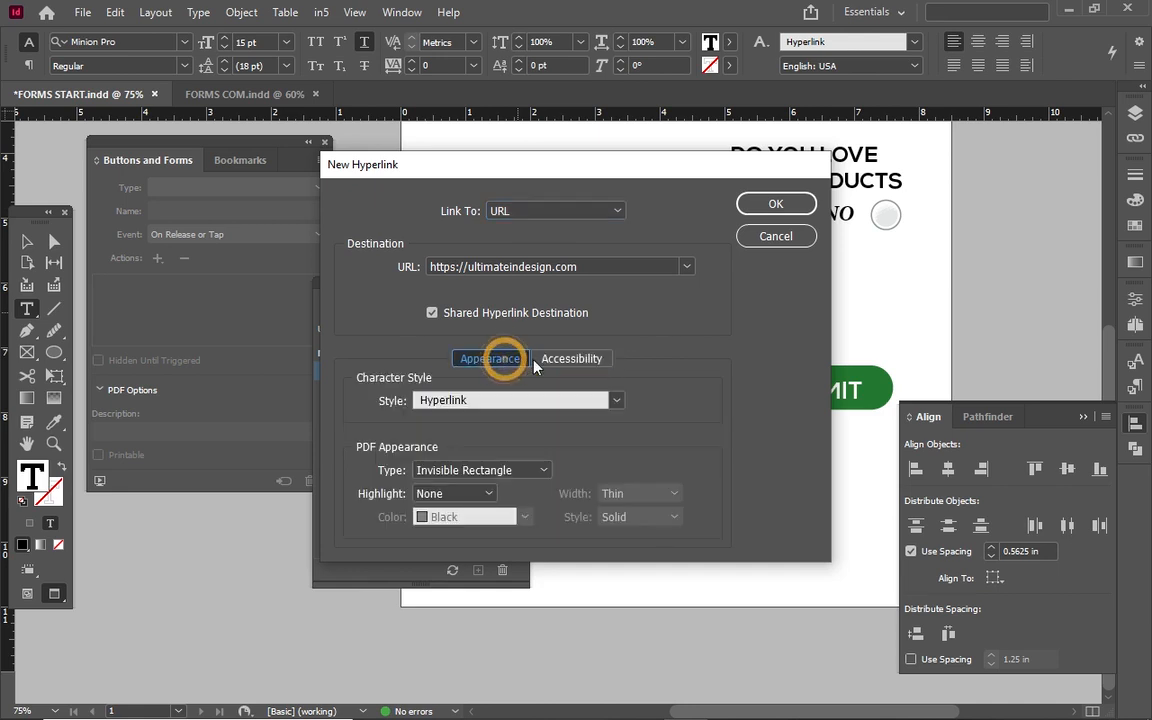
pyautogui.click(490, 484)
pyautogui.click(762, 204)
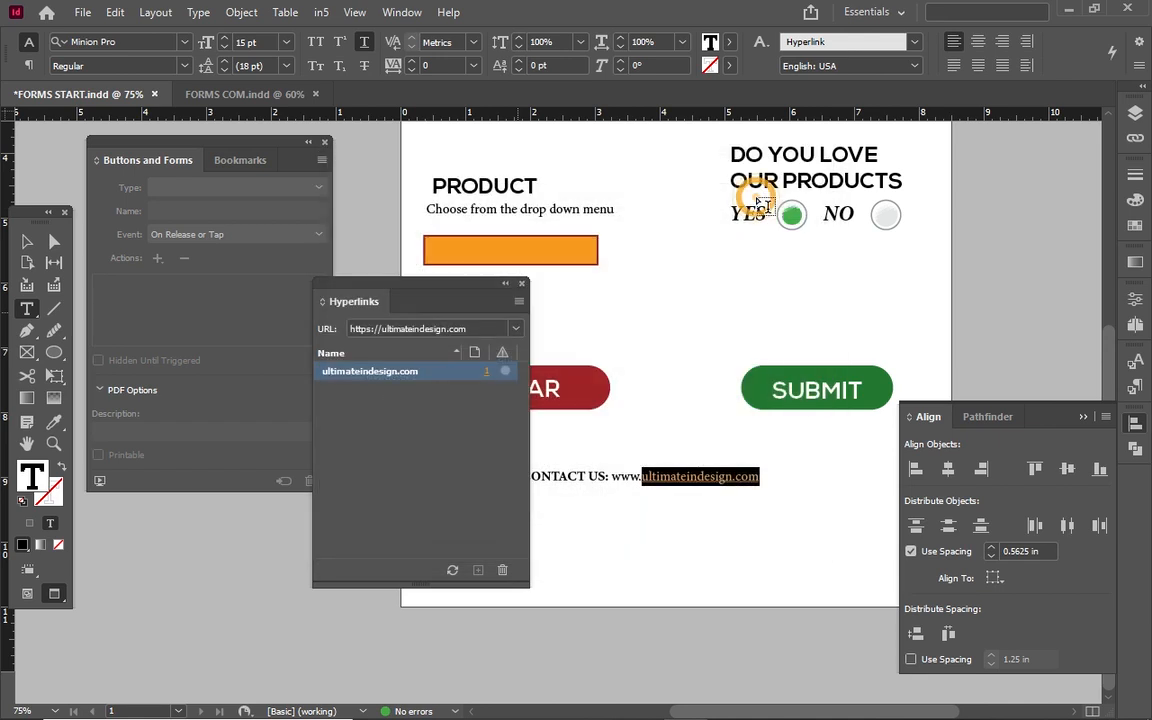
# Close the Hyperlinks panel, deselect everything, and collapse the Align panel to reveal the underlined link.
pyautogui.click(522, 285)
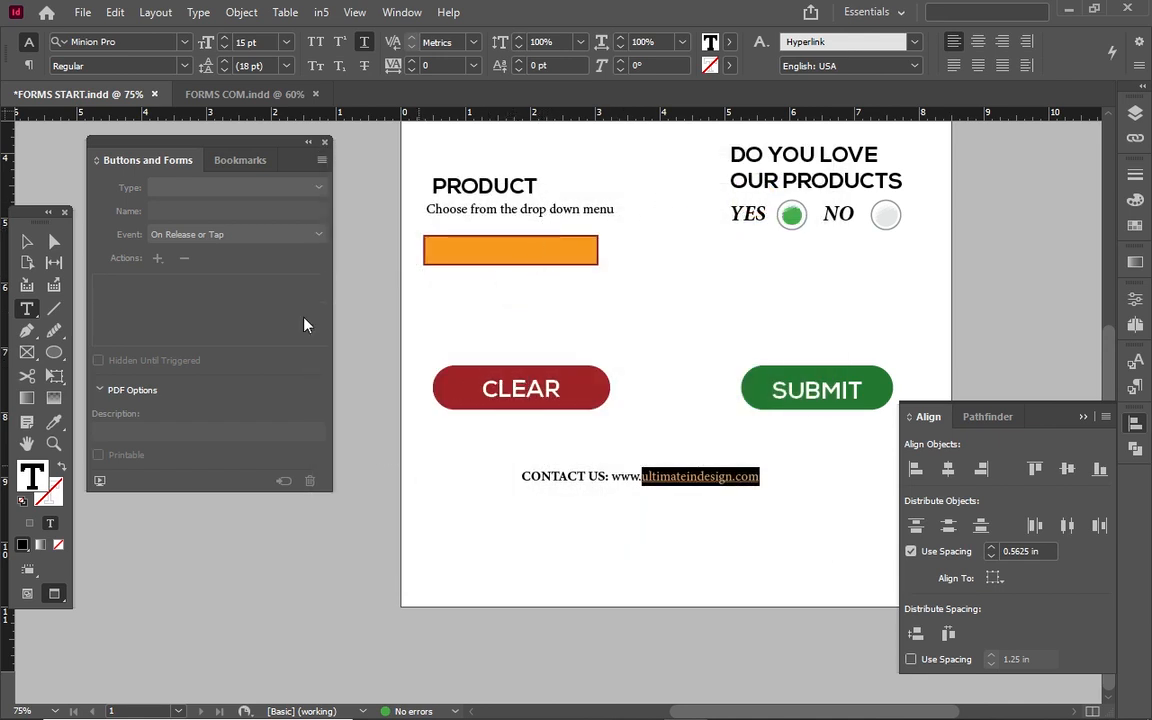
pyautogui.click(27, 240)
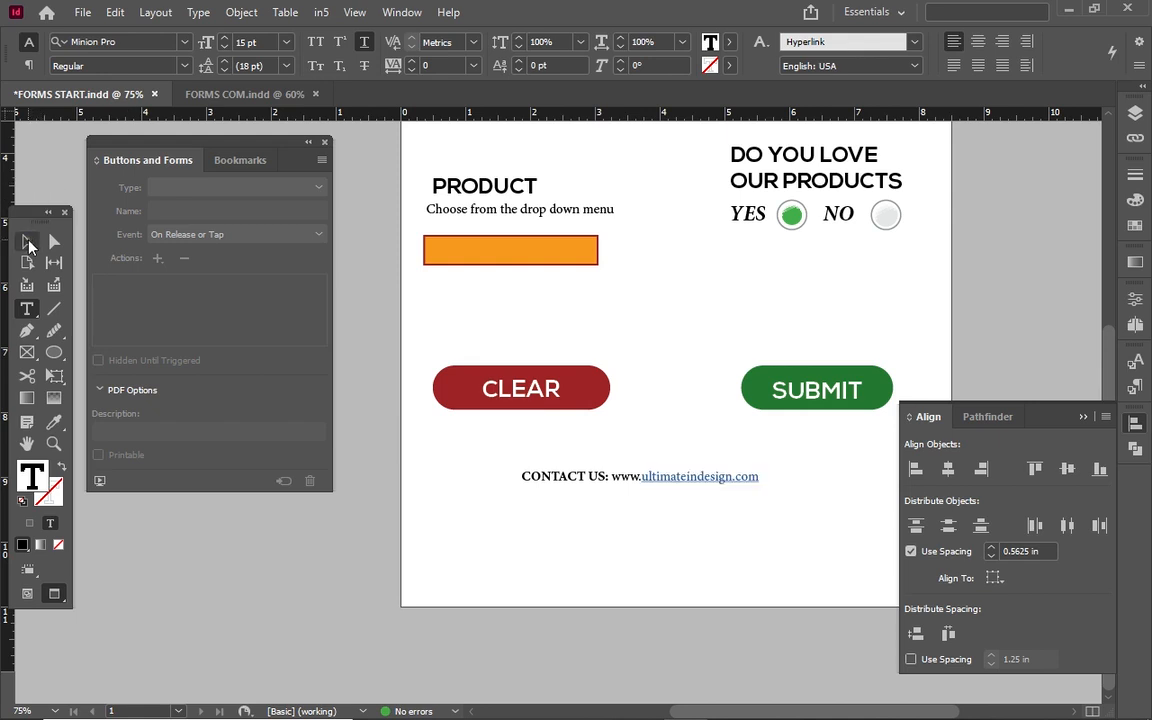
pyautogui.click(494, 569)
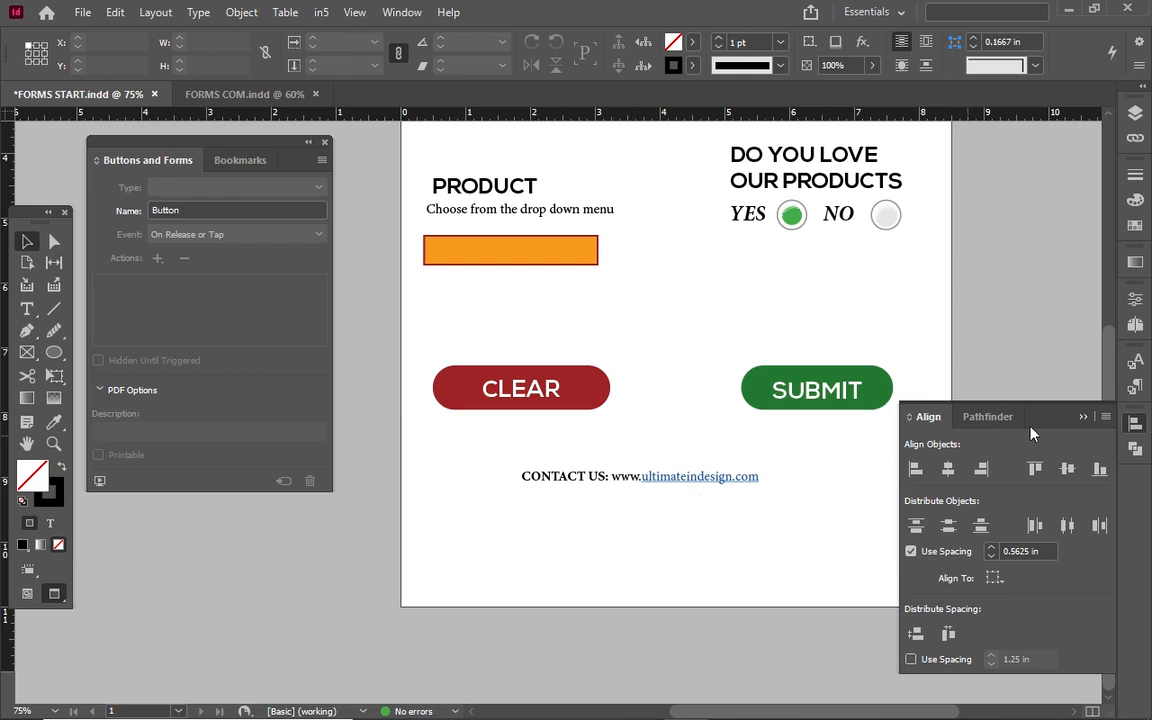
pyautogui.click(1082, 417)
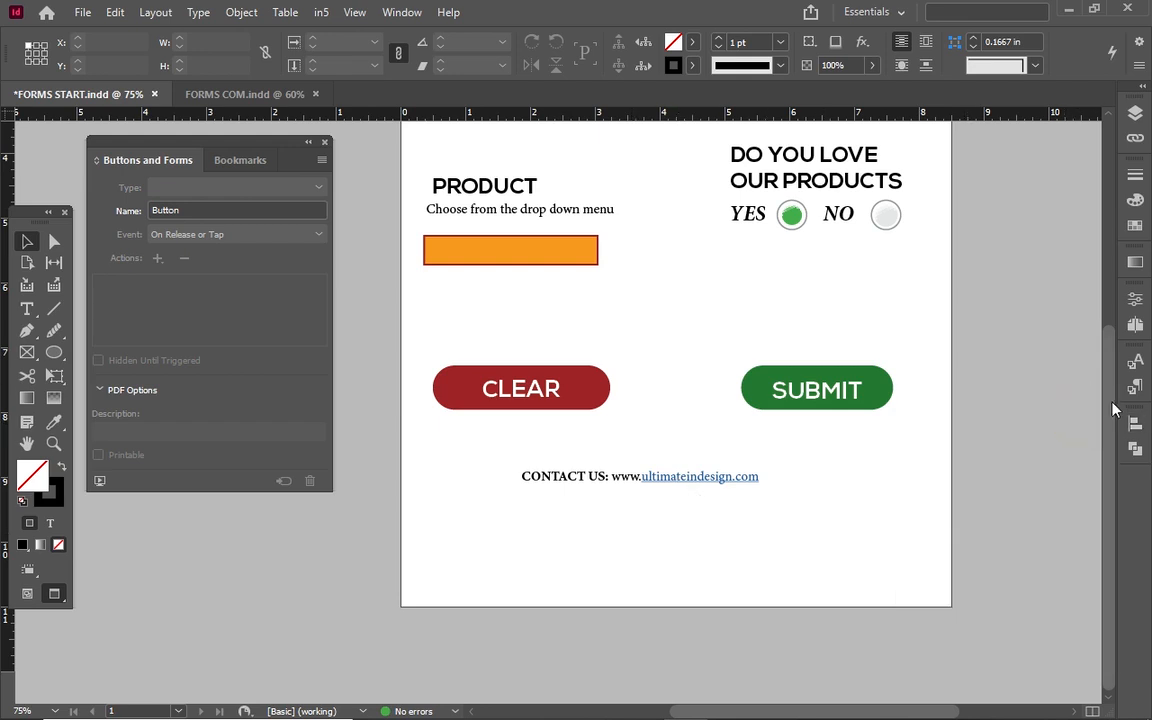
pyautogui.scroll(4, 1117, 418)
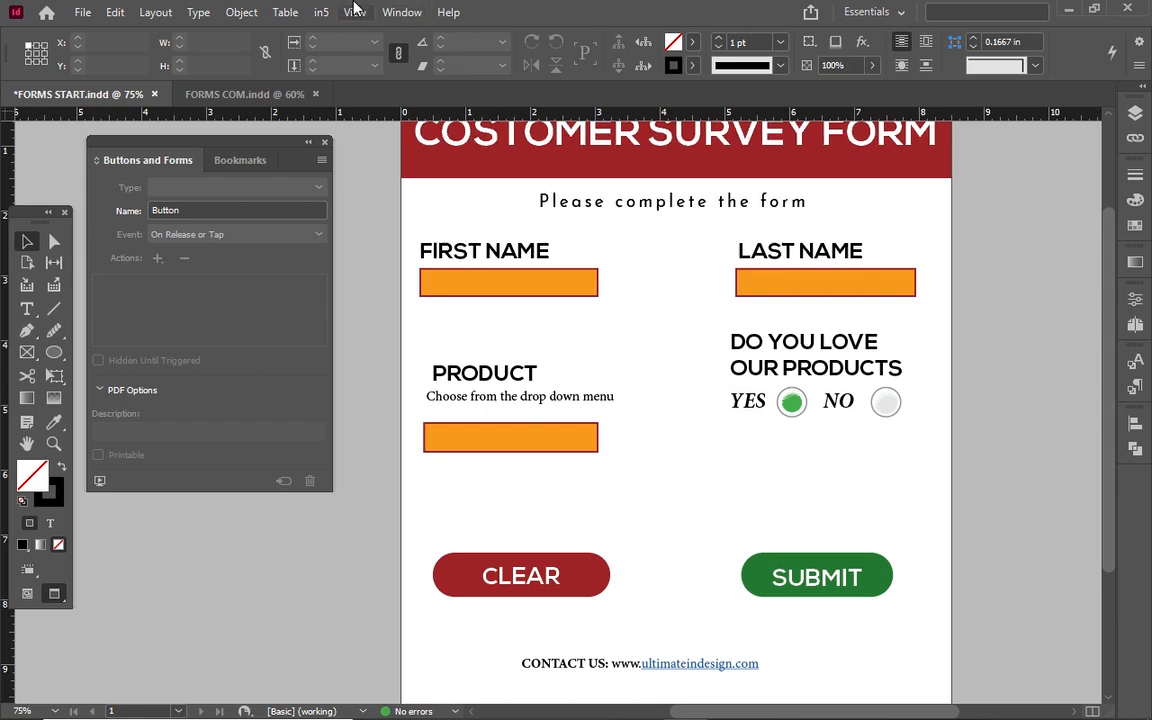
pyautogui.click(354, 12)
pyautogui.click(419, 145)
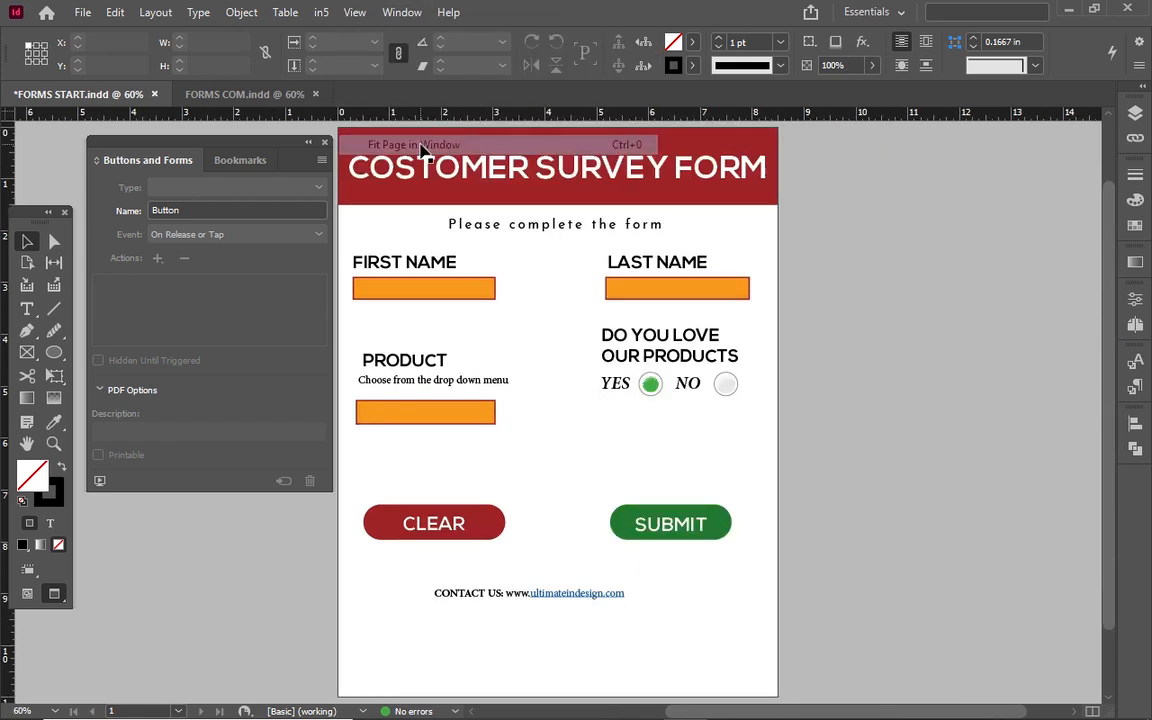
pyautogui.click(268, 93)
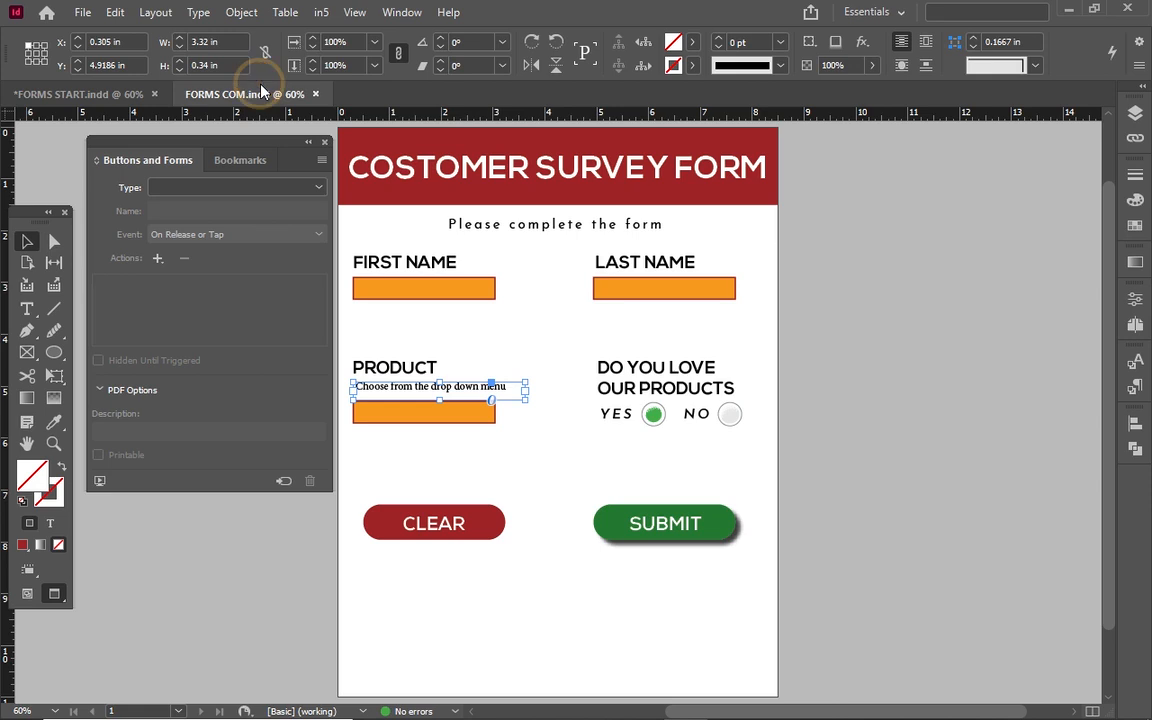
pyautogui.click(85, 94)
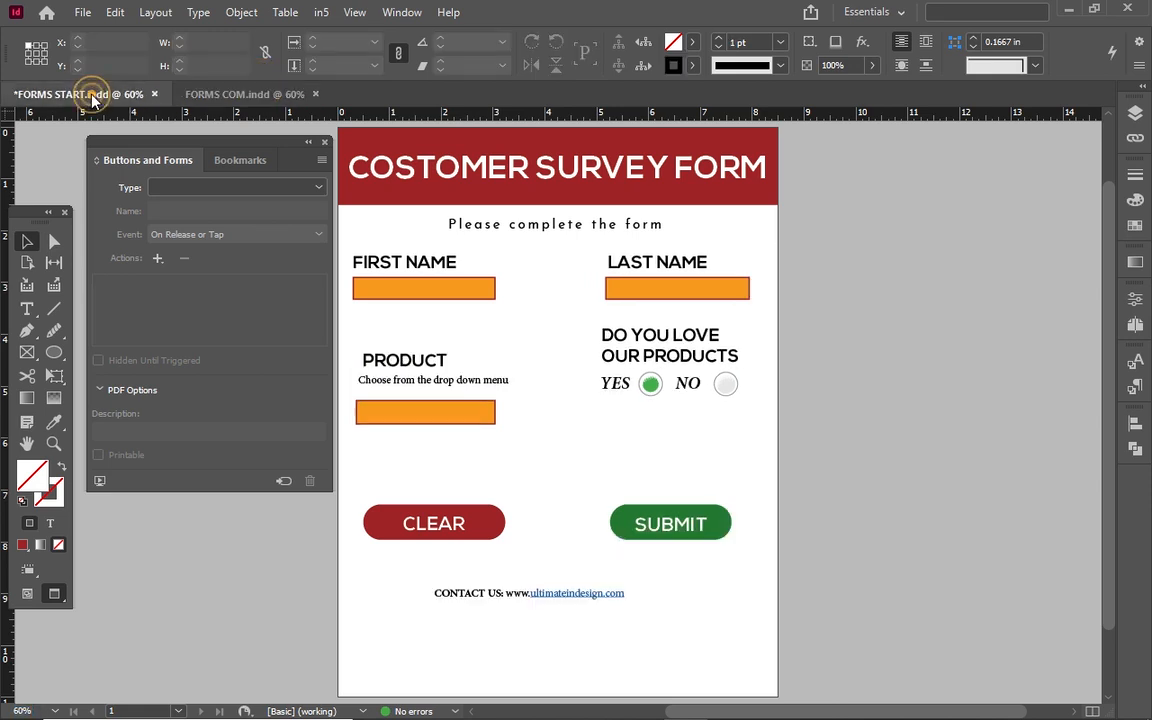
pyautogui.click(250, 95)
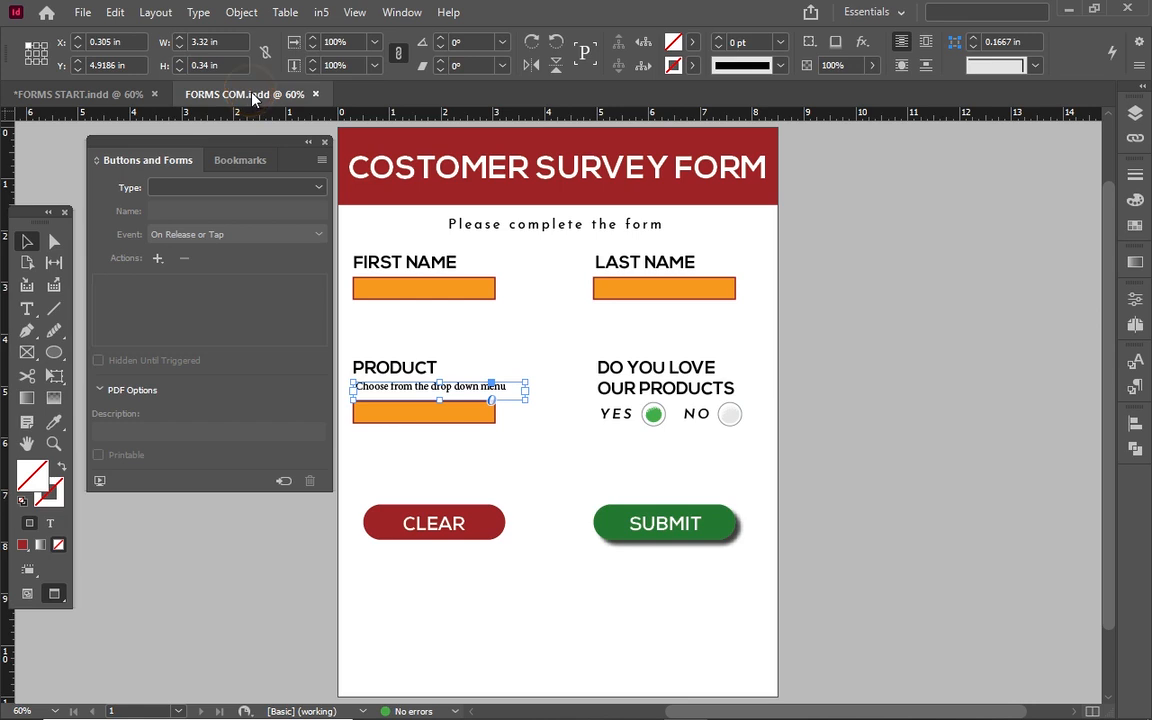
pyautogui.click(95, 94)
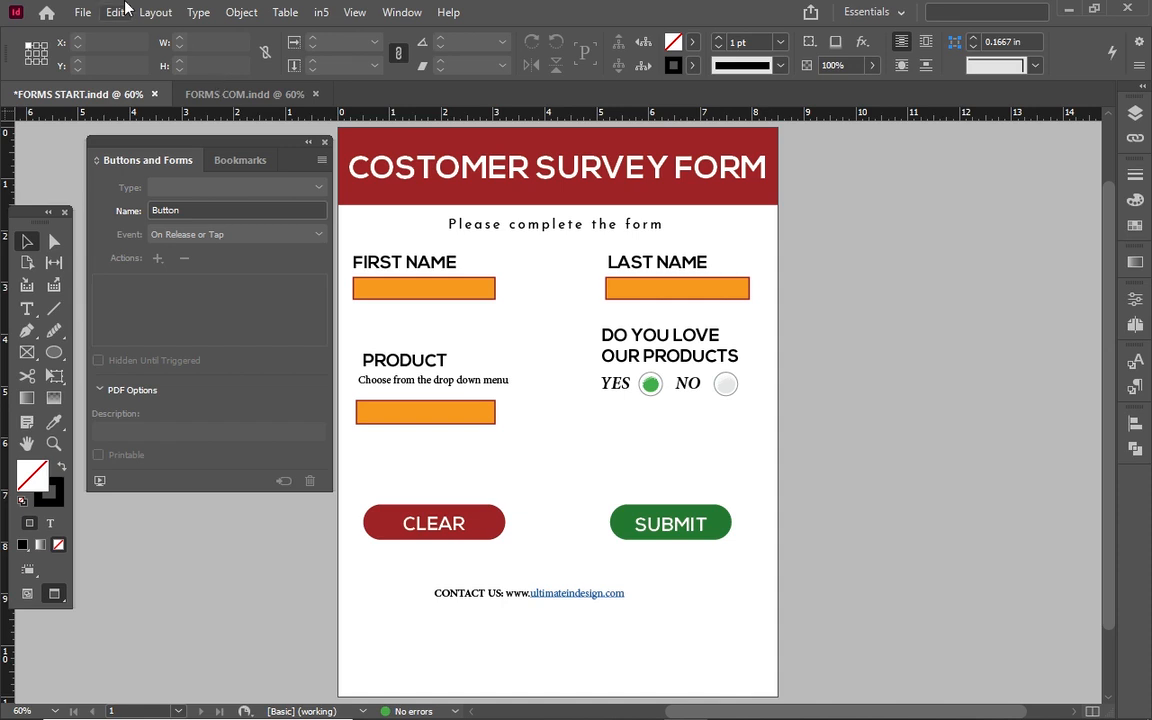
# Export the document as Adobe PDF (Interactive), renaming the file to FORMS STARTerrrr.
pyautogui.click(86, 14)
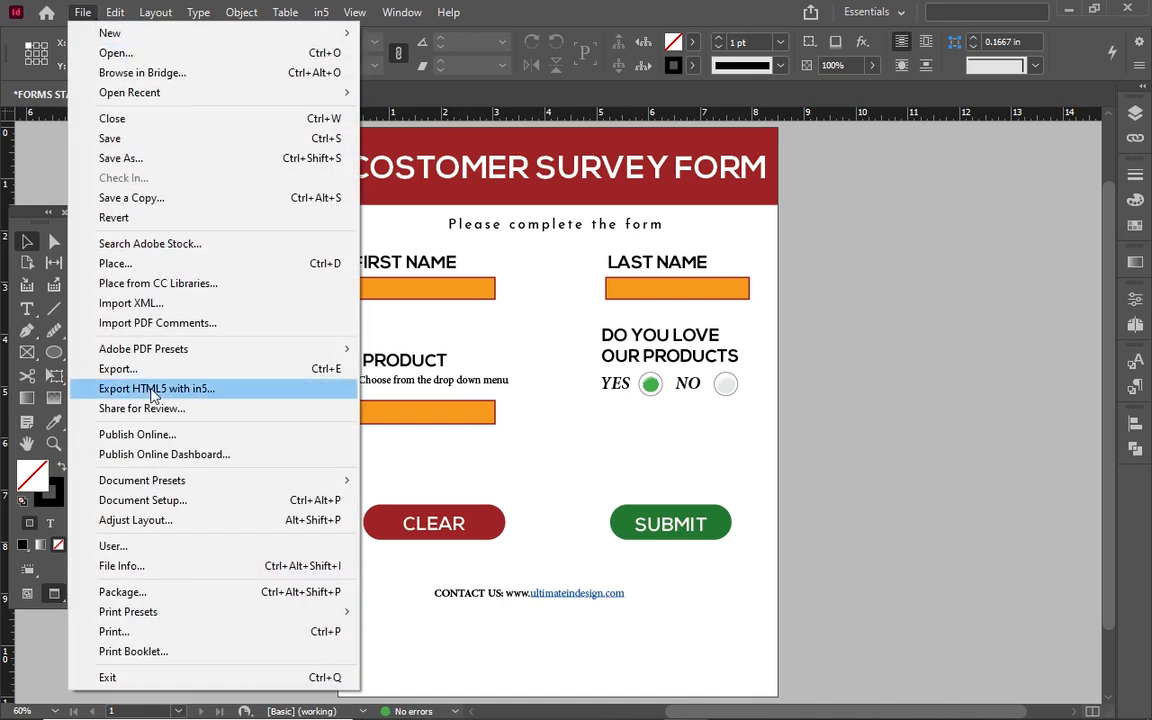
pyautogui.click(181, 372)
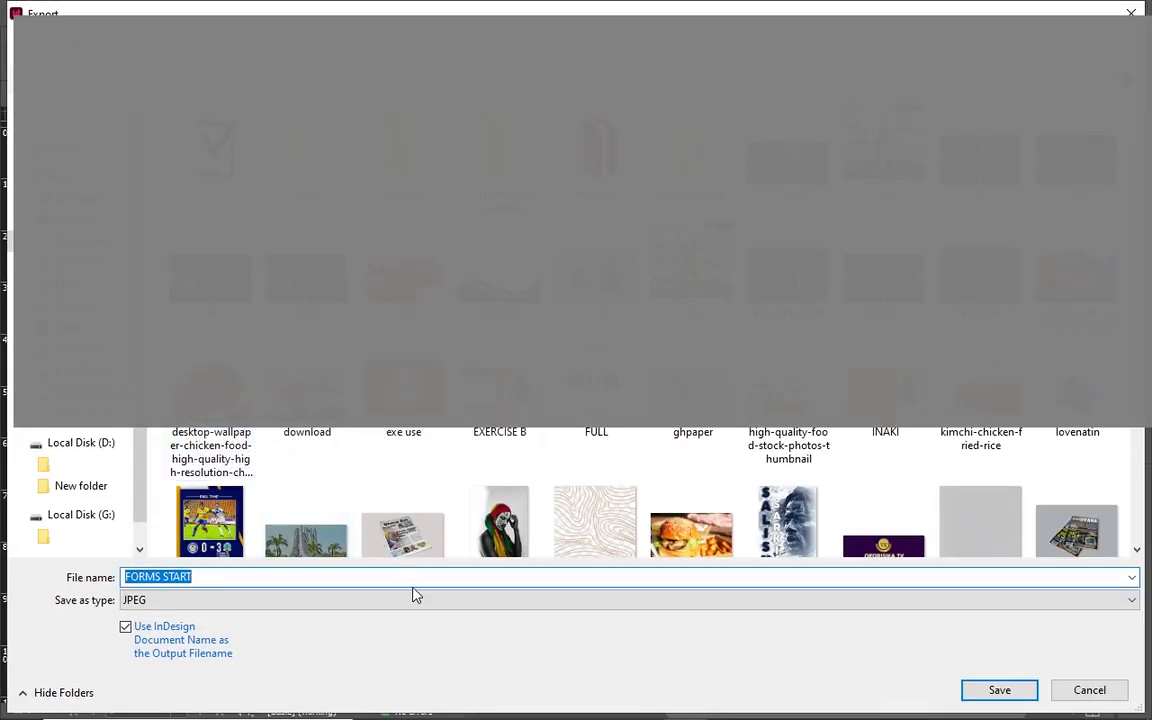
pyautogui.click(416, 600)
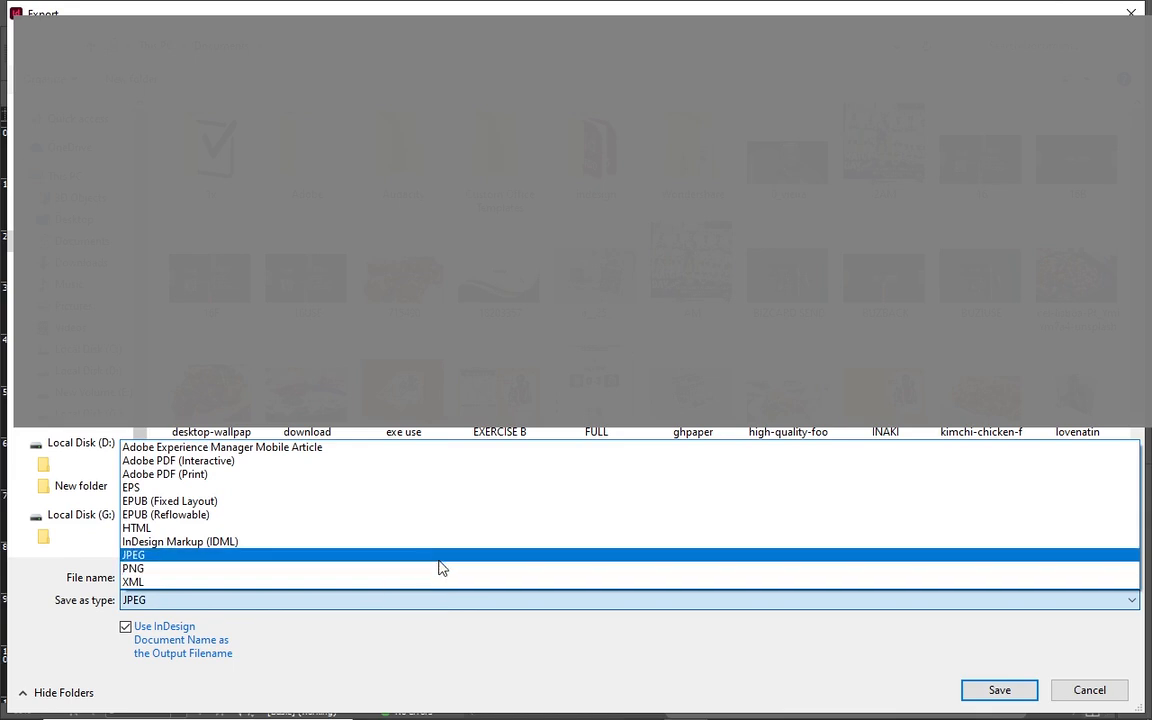
pyautogui.click(320, 462)
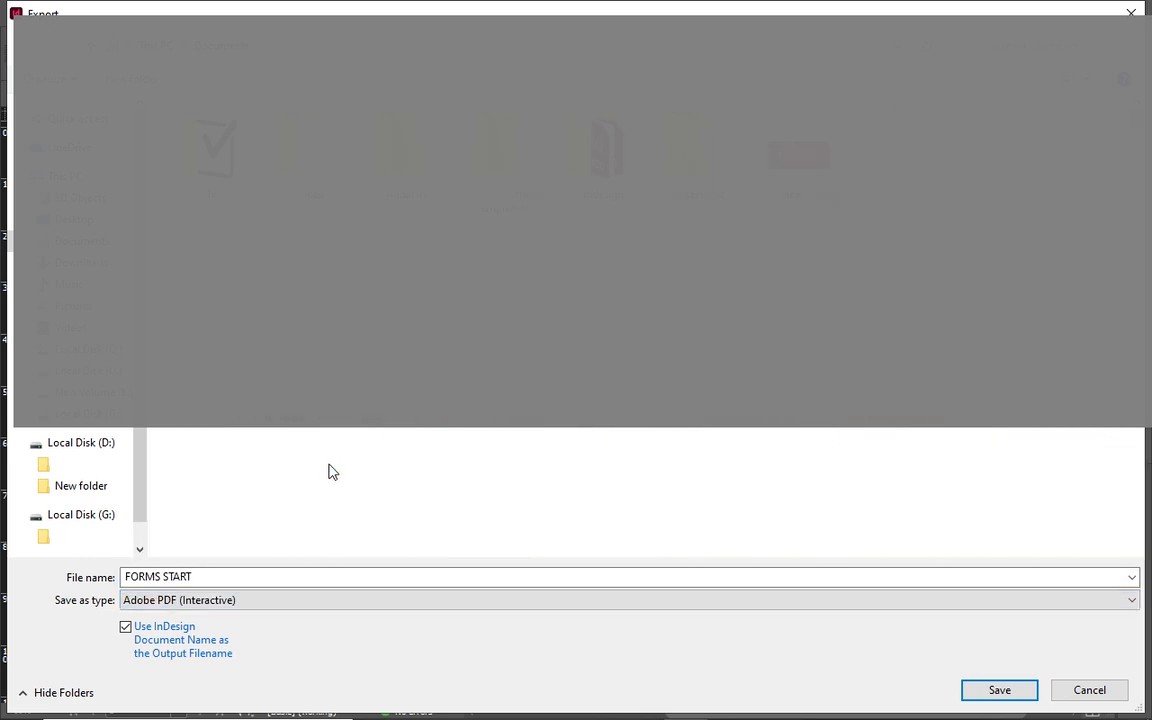
pyautogui.click(314, 576)
pyautogui.click(314, 576)
pyautogui.click(314, 576)
pyautogui.write('errrr')
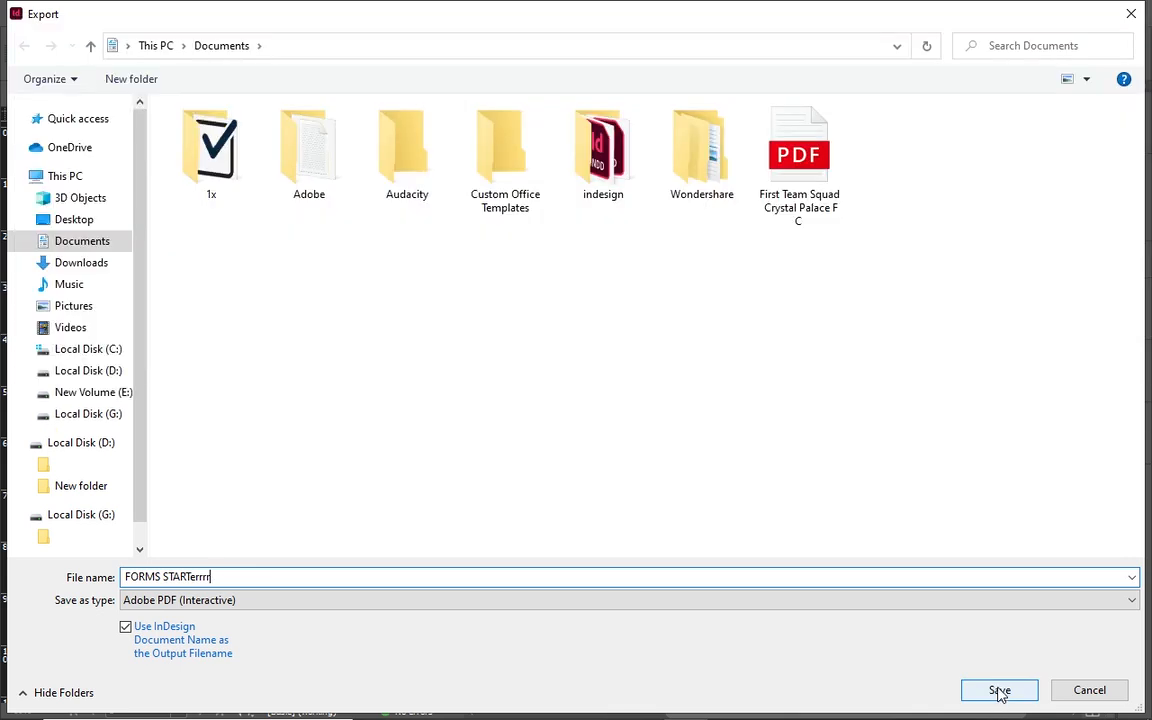
# Save and export the interactive PDF with View After Exporting kept on.
pyautogui.click(999, 691)
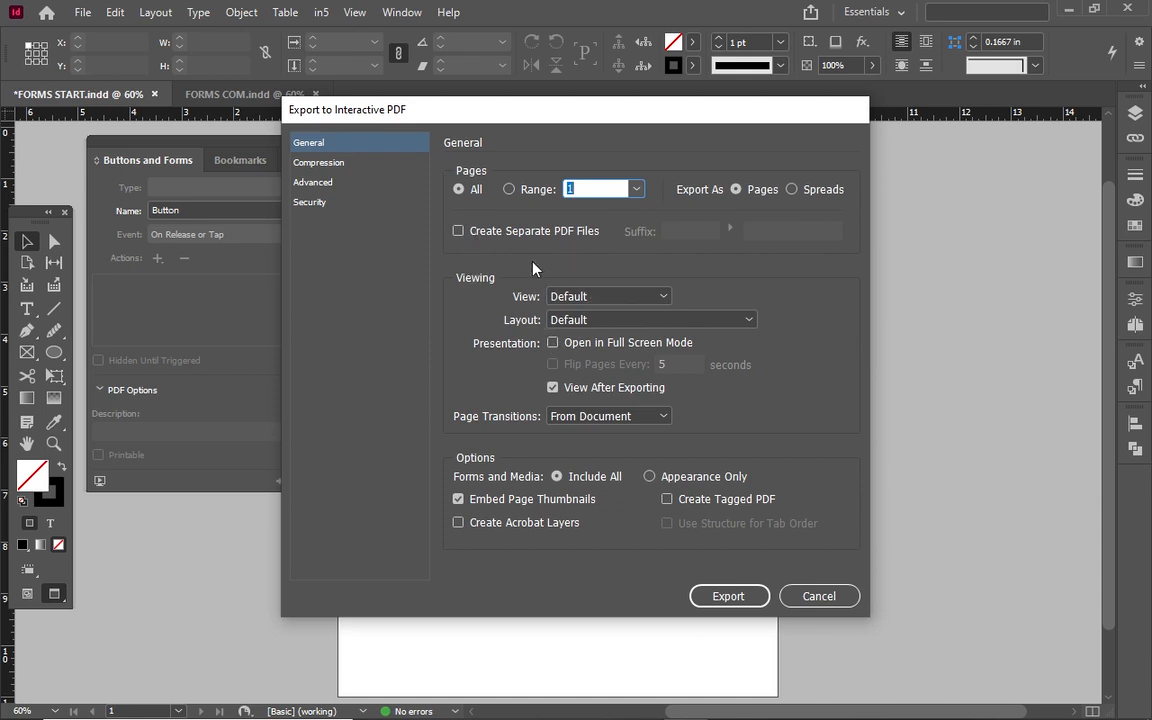
pyautogui.click(459, 231)
pyautogui.click(459, 231)
pyautogui.click(553, 387)
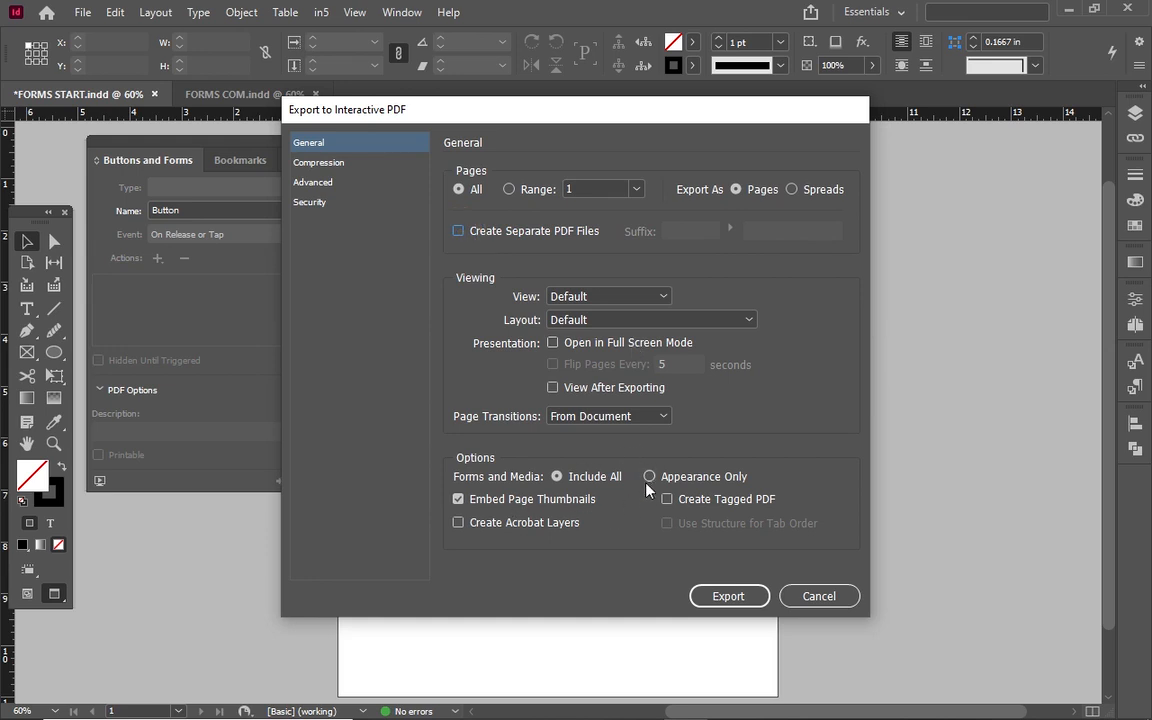
pyautogui.click(553, 387)
pyautogui.click(728, 600)
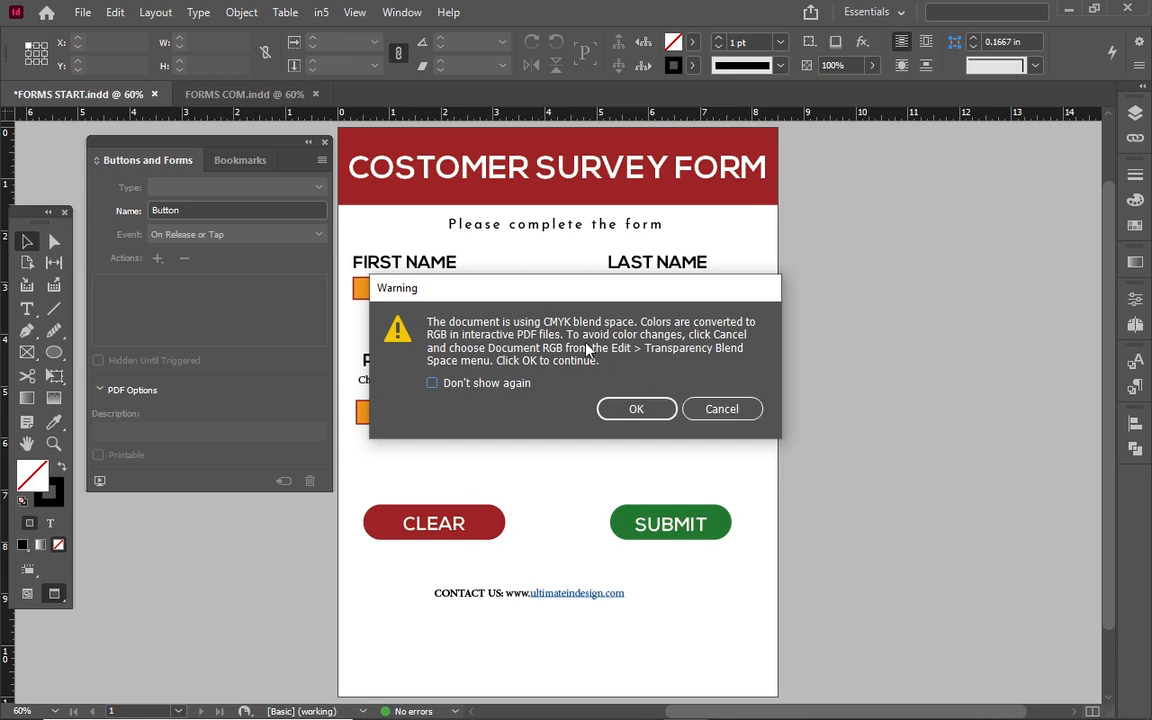
# Accept the CMYK-to-RGB conversion warning and scroll through FORMS STARTerrrr.pdf opened in Edge.
pyautogui.click(666, 414)
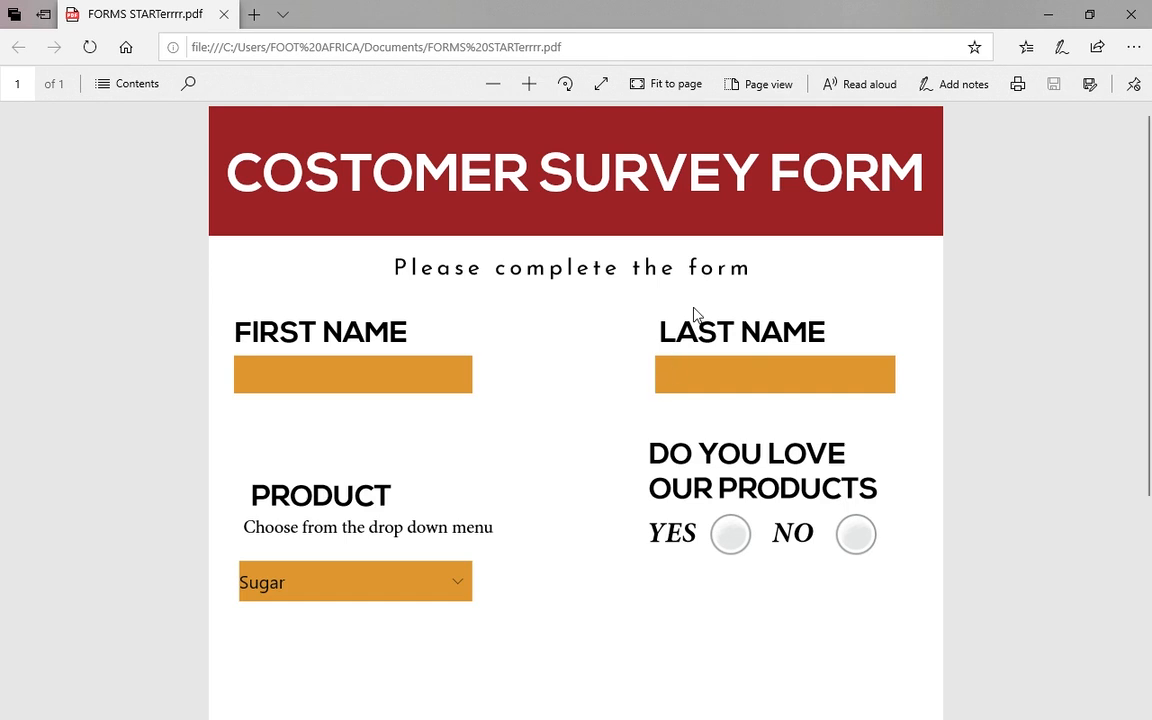
pyautogui.keyDown('ctrl'); pyautogui.scroll(-3, 697, 315); pyautogui.keyUp('ctrl')
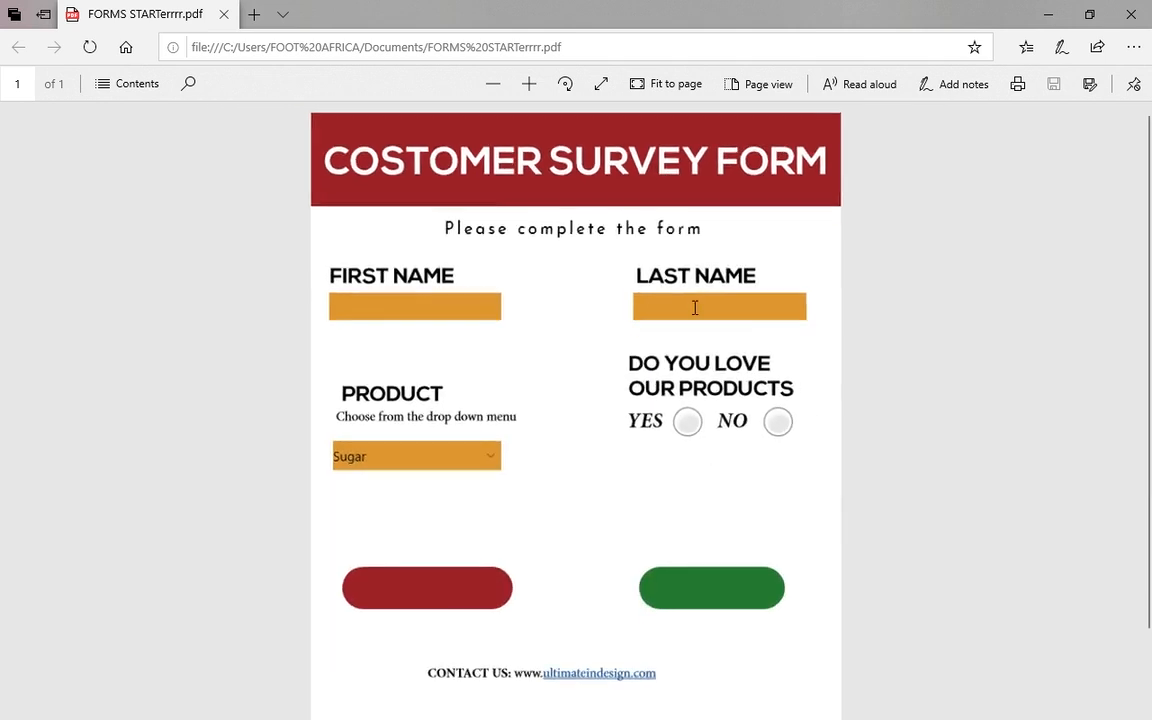
pyautogui.keyDown('ctrl'); pyautogui.scroll(3, 694, 306); pyautogui.keyUp('ctrl')
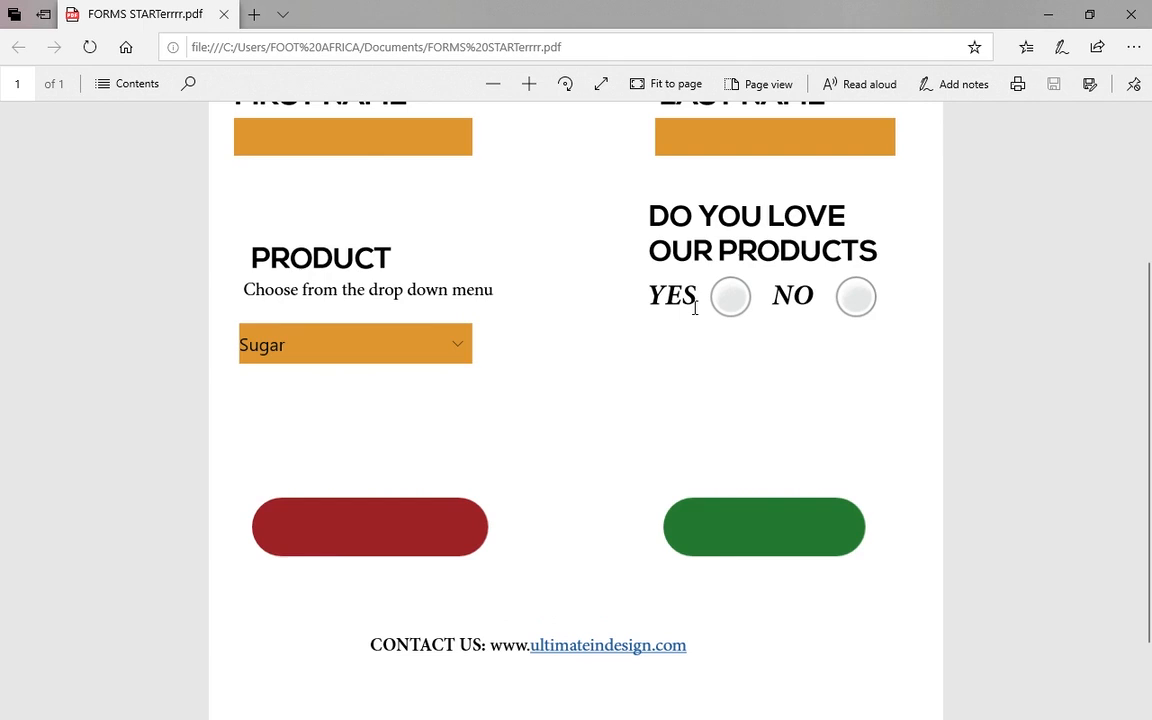
pyautogui.keyDown('ctrl'); pyautogui.scroll(-2, 695, 308); pyautogui.keyUp('ctrl')
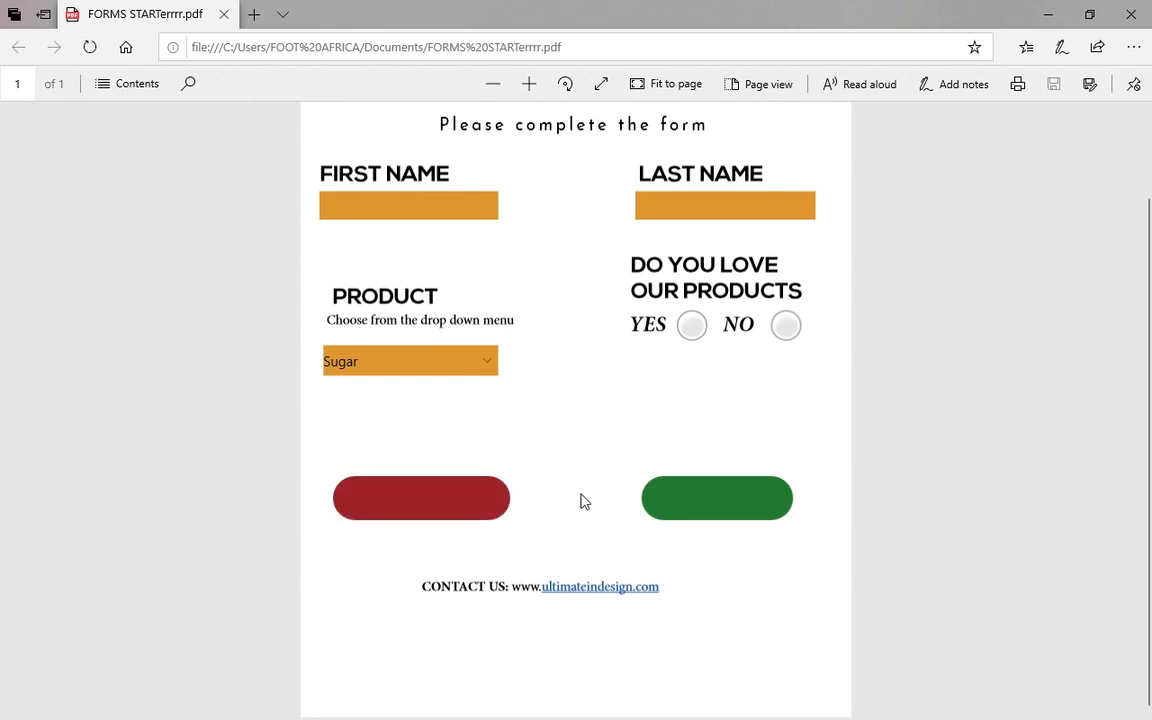
# Enter test text in the First Name and Last Name fields.
pyautogui.click(359, 204)
pyautogui.write('rikhkjnkmnkjk')
pyautogui.click(669, 199)
pyautogui.write('dmnkjkjkdv')
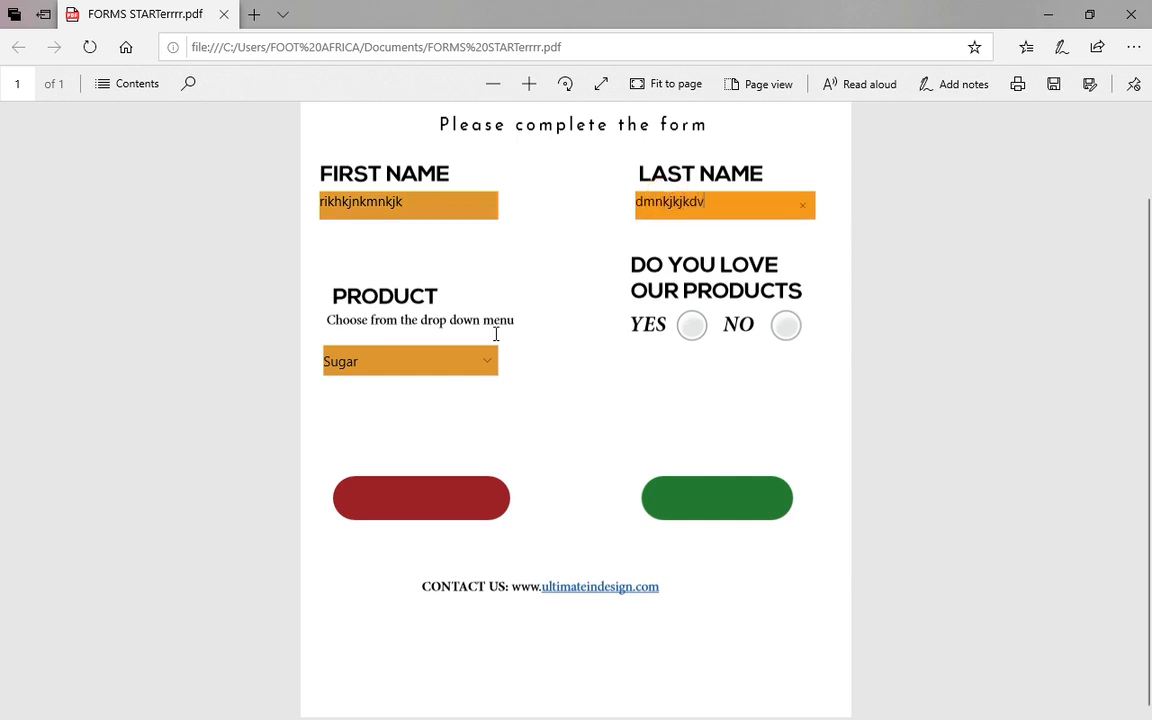
# Choose Apple as the product, answer YES, and test the contact link while staying on the form.
pyautogui.click(490, 366)
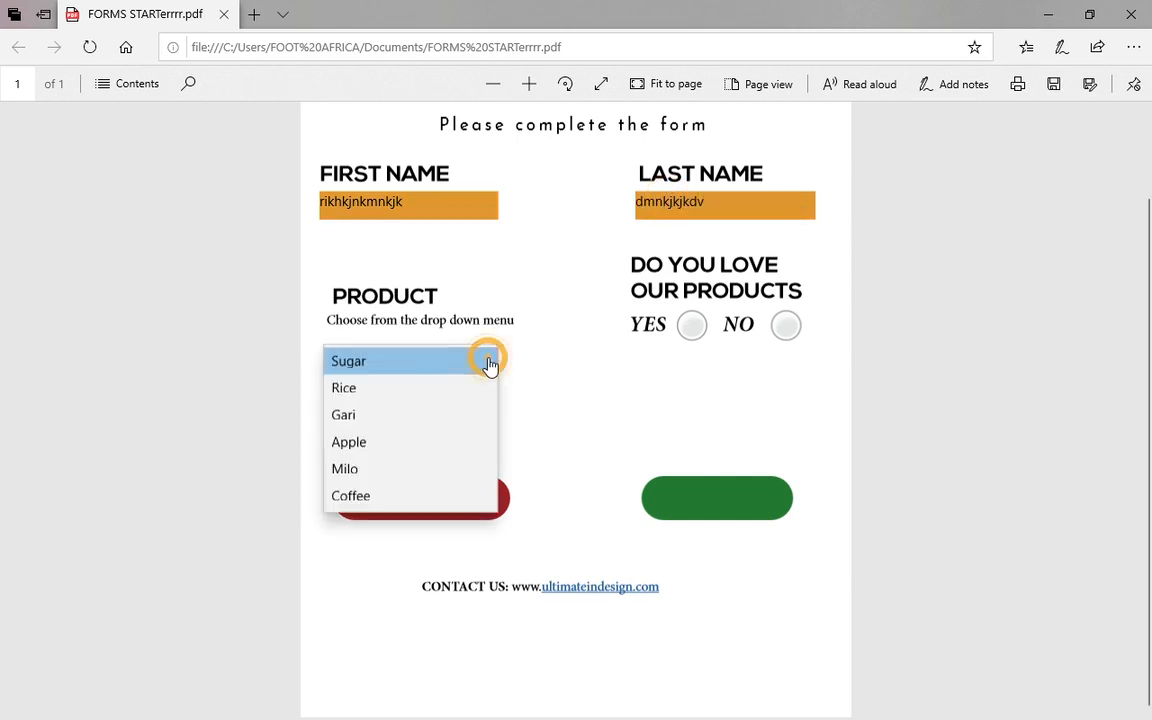
pyautogui.click(407, 446)
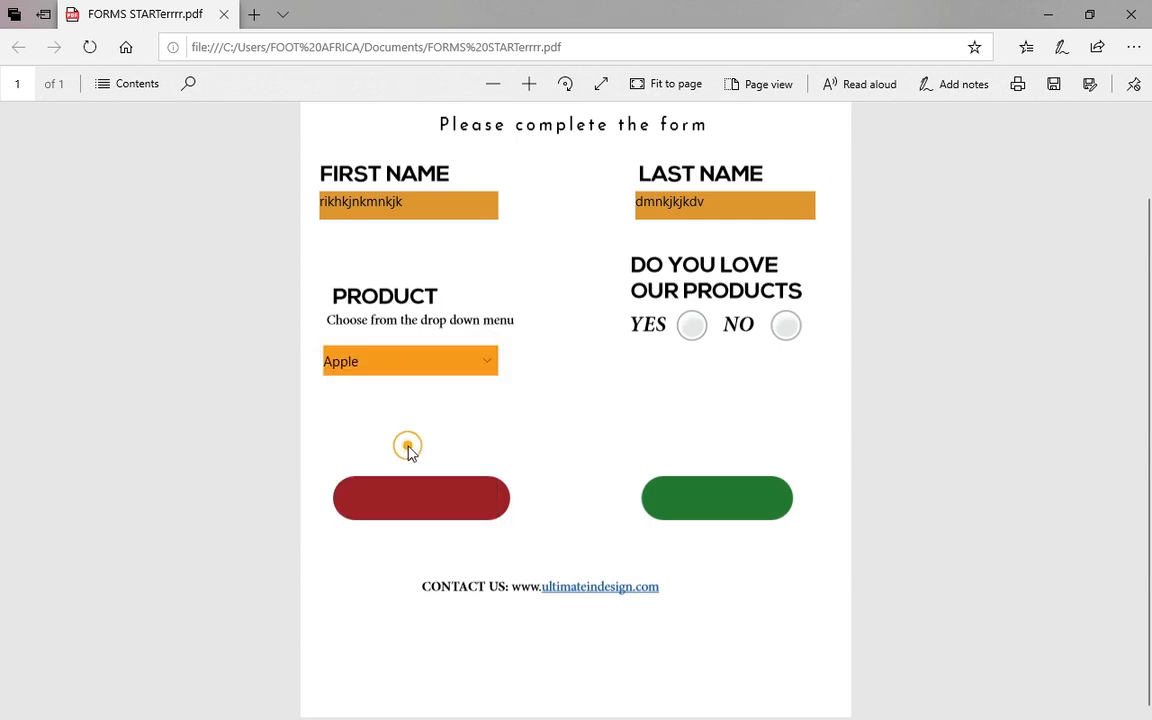
pyautogui.click(692, 327)
pyautogui.click(784, 328)
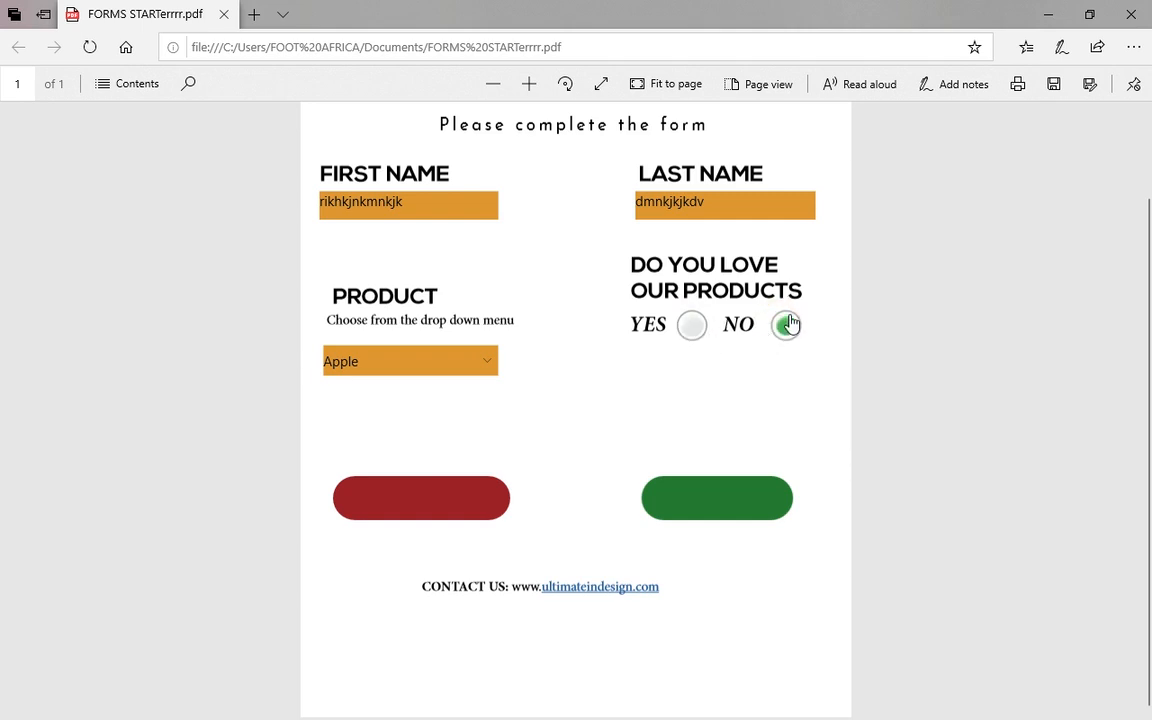
pyautogui.click(697, 328)
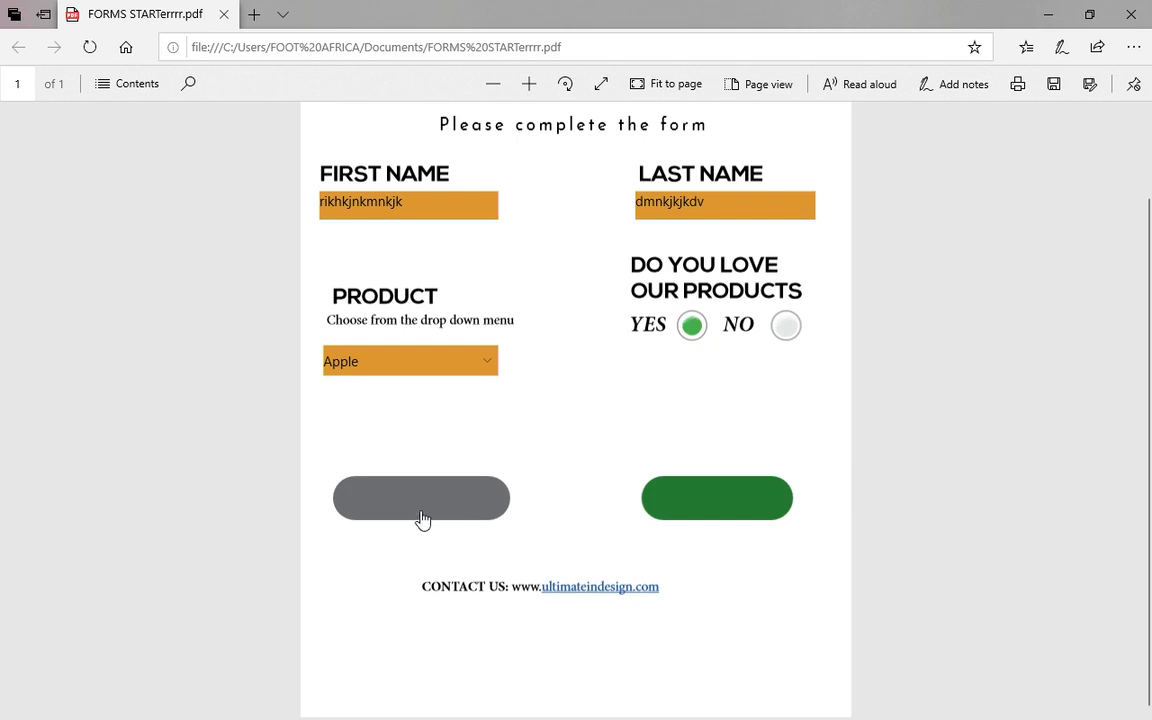
pyautogui.click(595, 590)
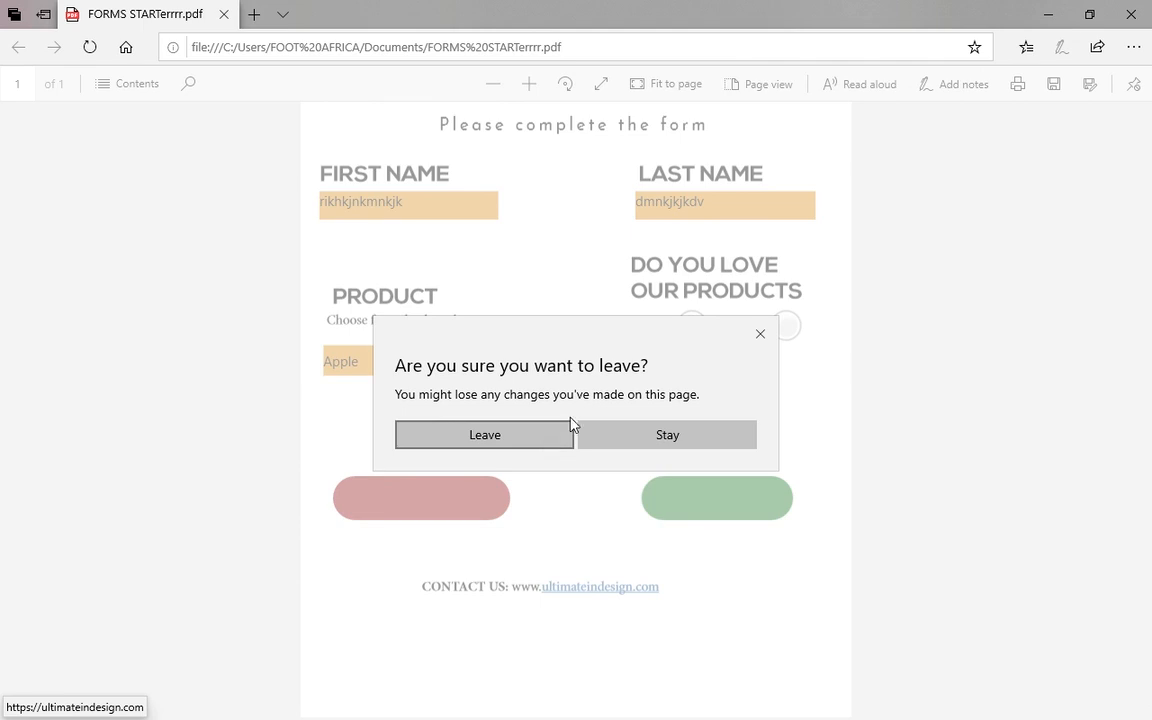
pyautogui.click(761, 340)
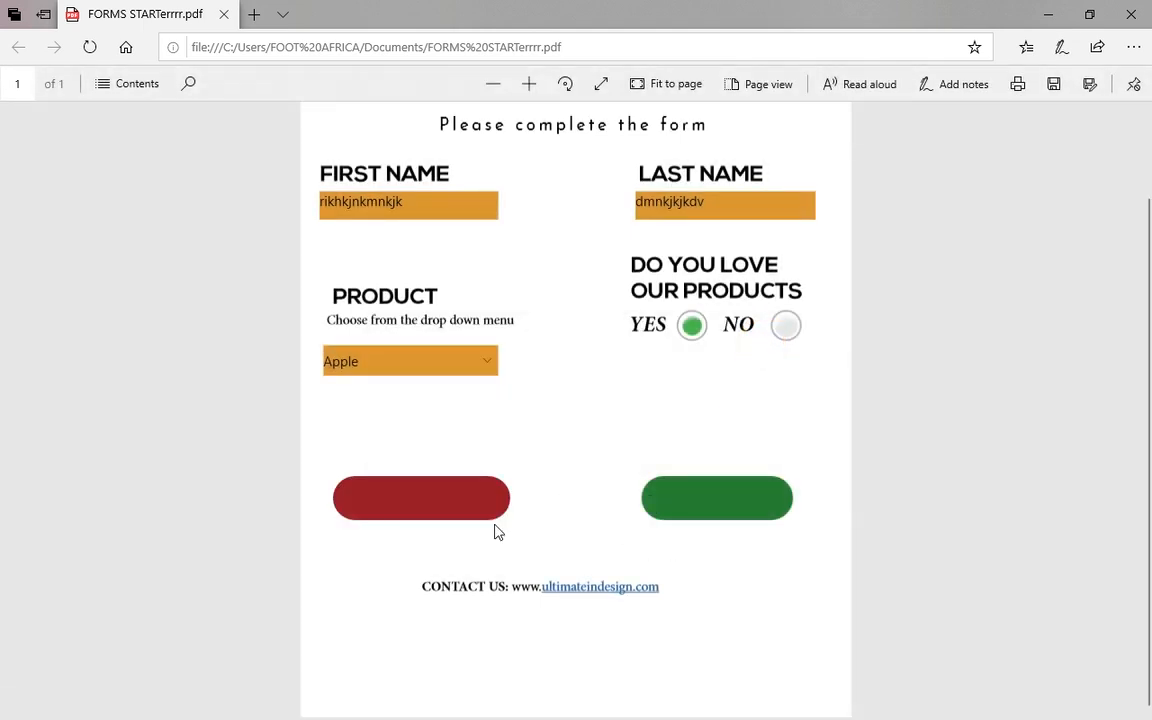
# Clear the form and enter new test first and last names.
pyautogui.click(445, 503)
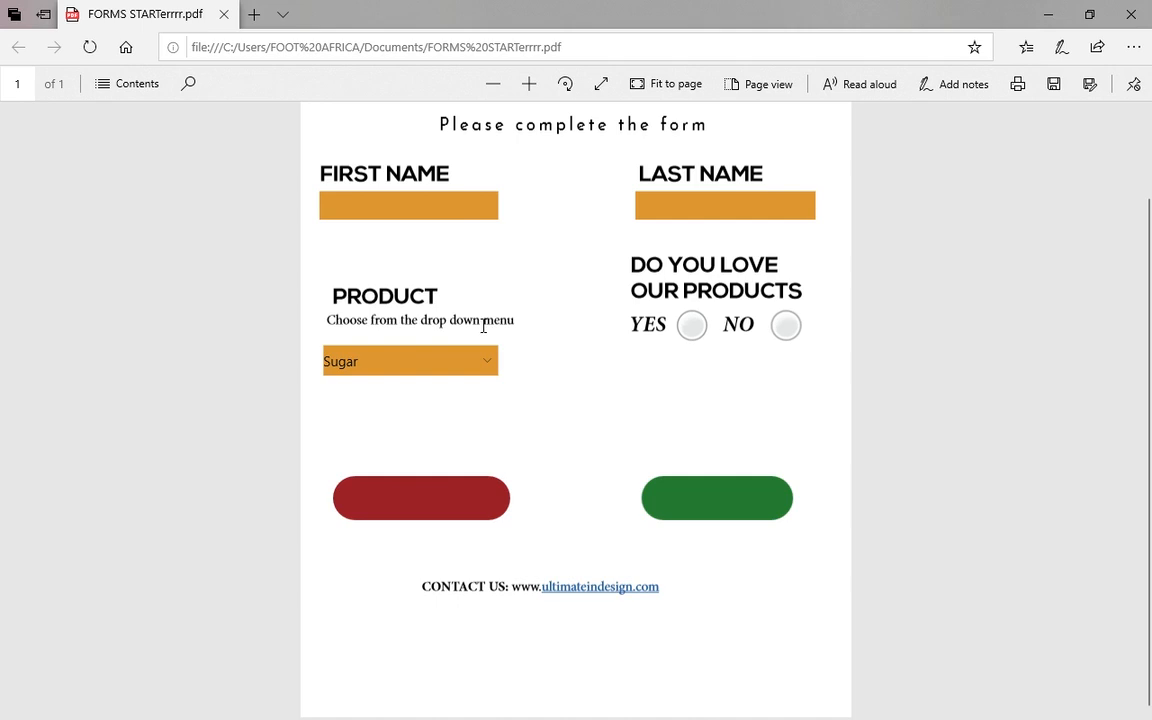
pyautogui.click(459, 207)
pyautogui.write('jxhnjchnj')
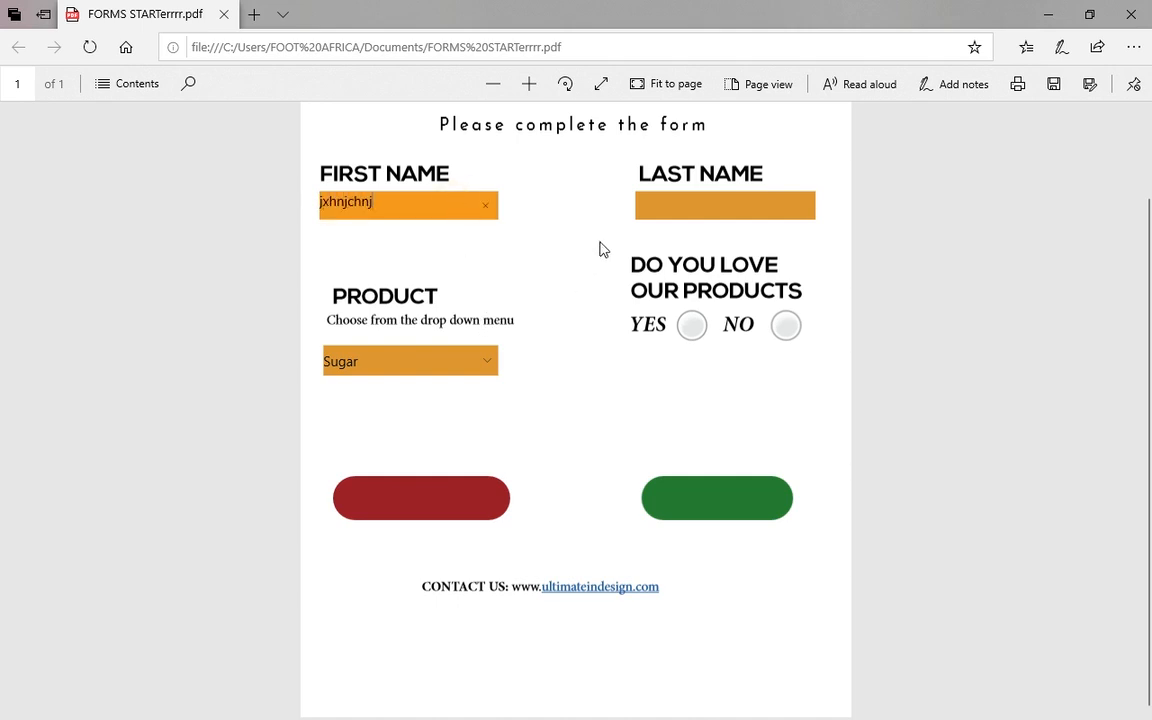
pyautogui.click(659, 190)
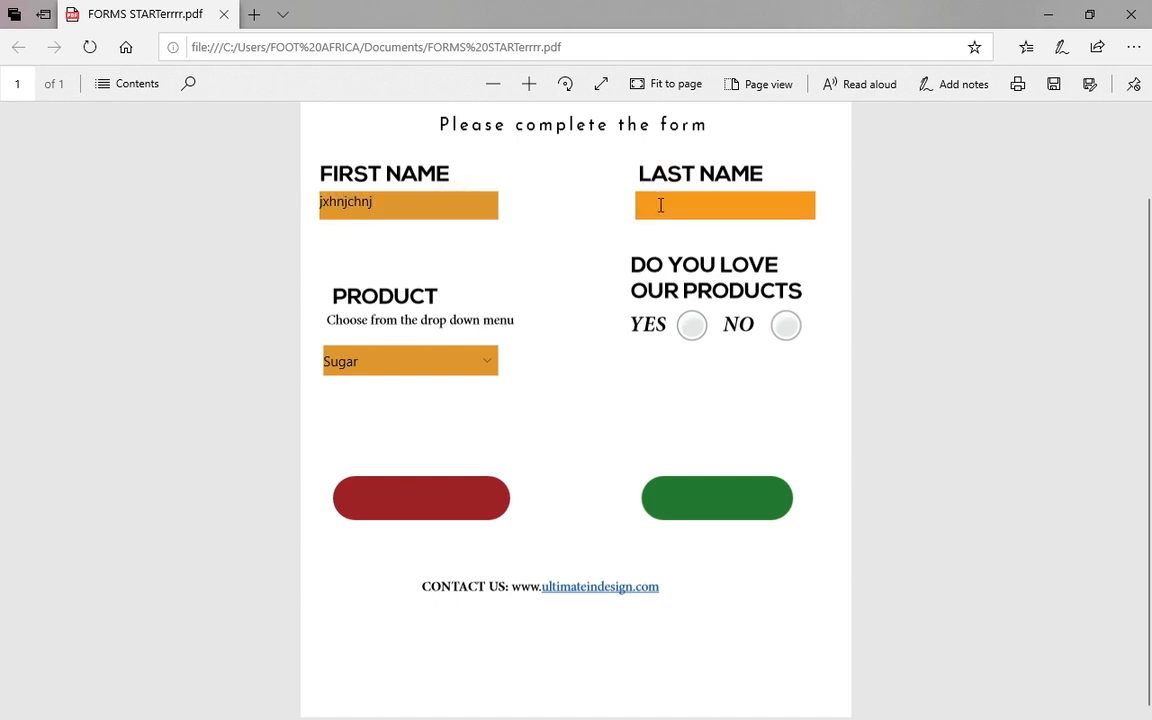
pyautogui.write('xmbnnc')
# Answer NO, submit the form several times, then clear all entries.
pyautogui.click(787, 327)
pyautogui.click(690, 502)
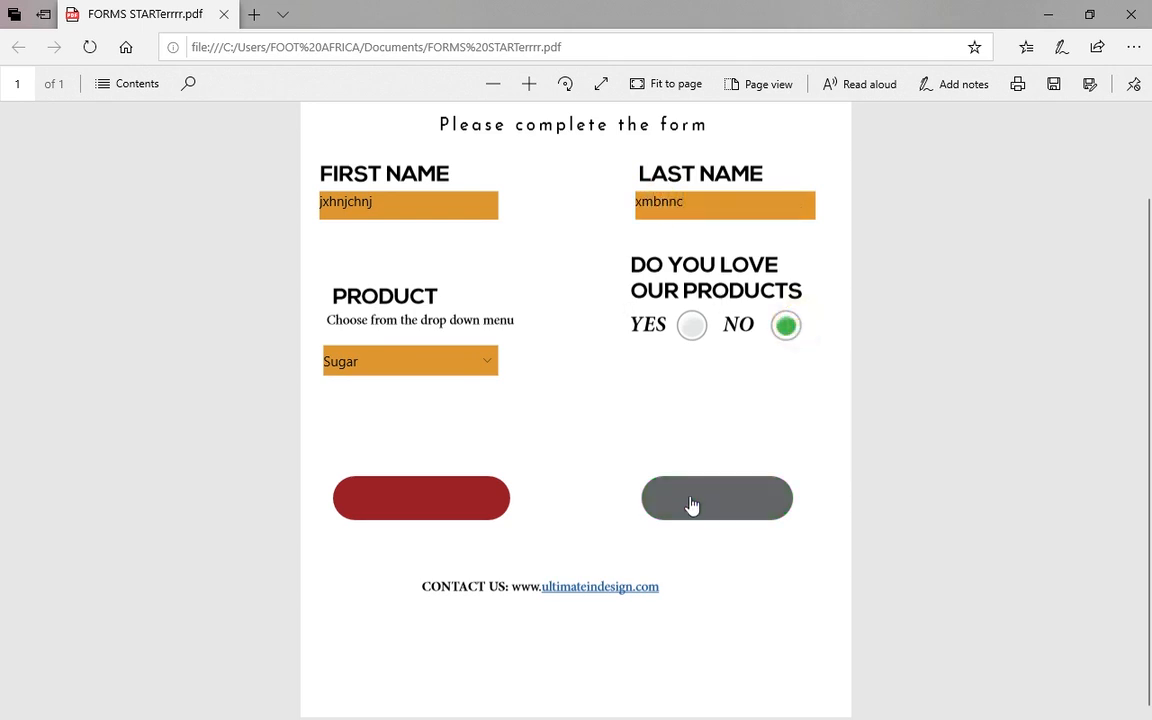
pyautogui.click(690, 502)
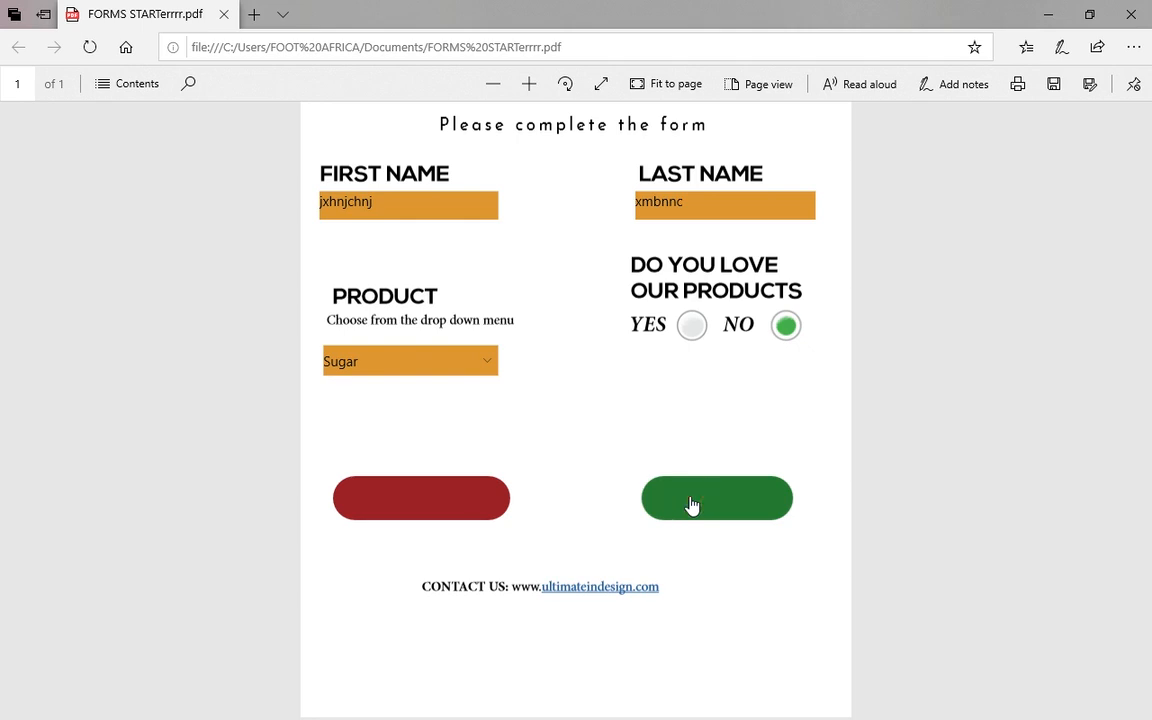
pyautogui.click(703, 515)
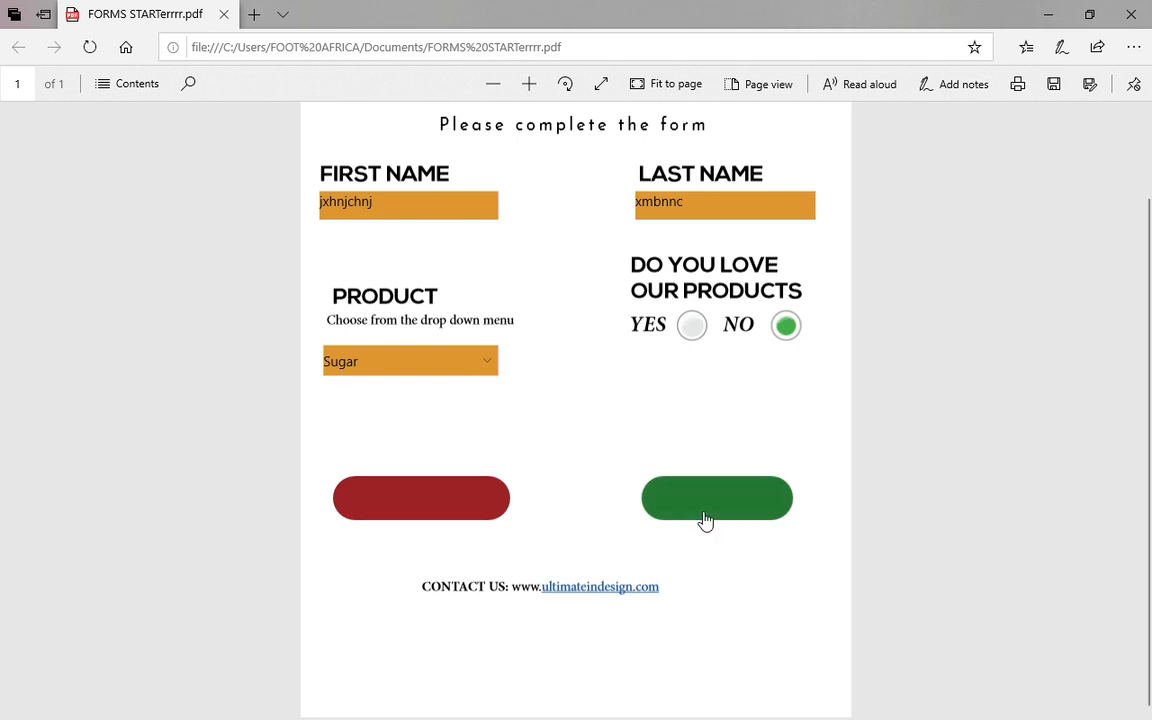
pyautogui.click(704, 517)
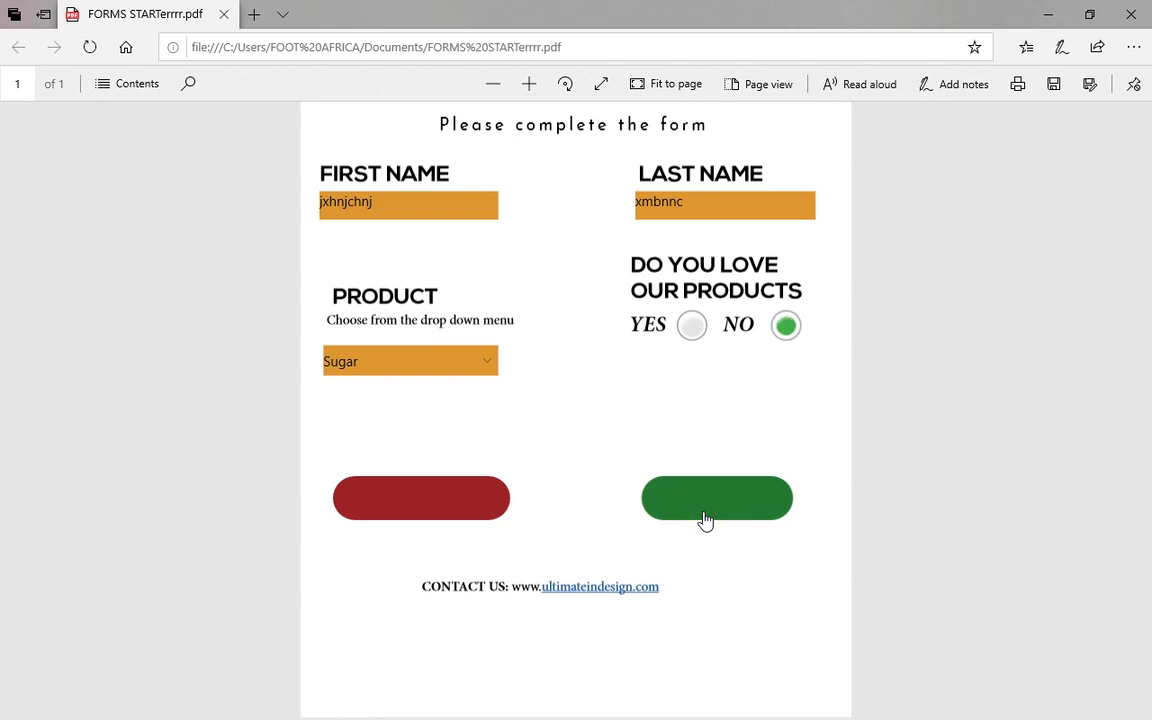
pyautogui.click(462, 512)
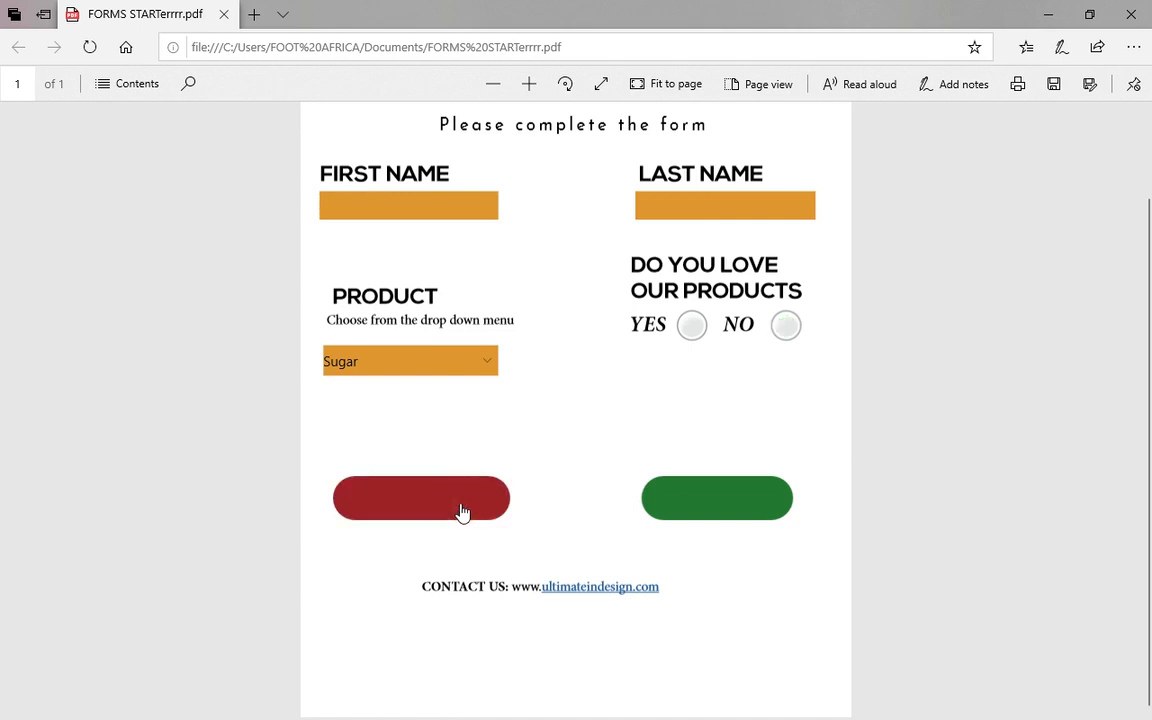